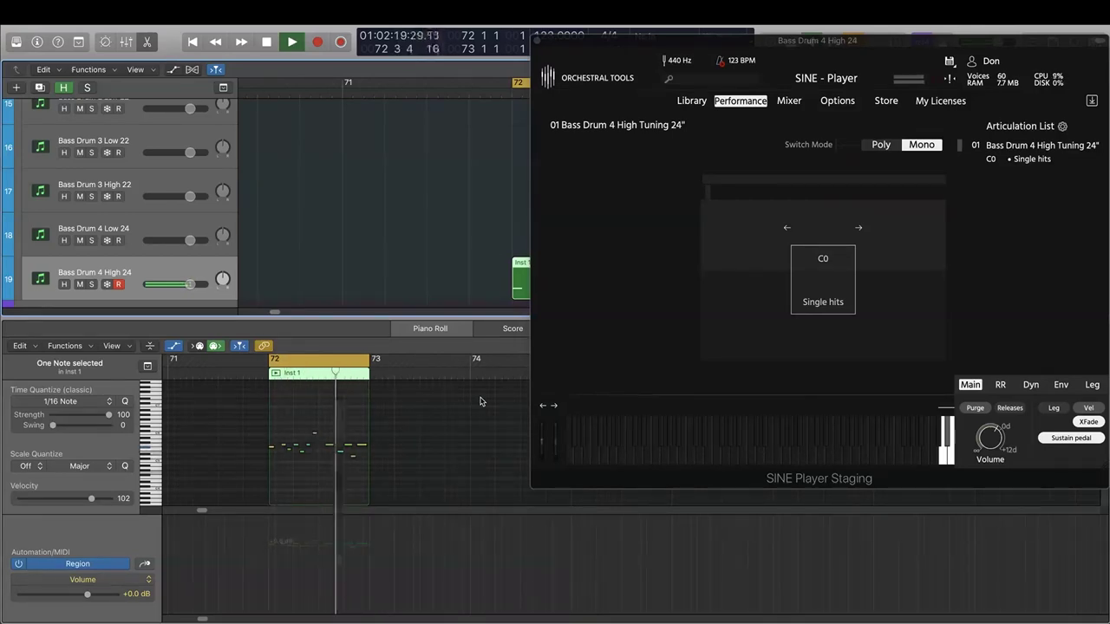
- Stop playback and shift the SINE Player keyboard view to show the full playable range of the bass drum
key(space)
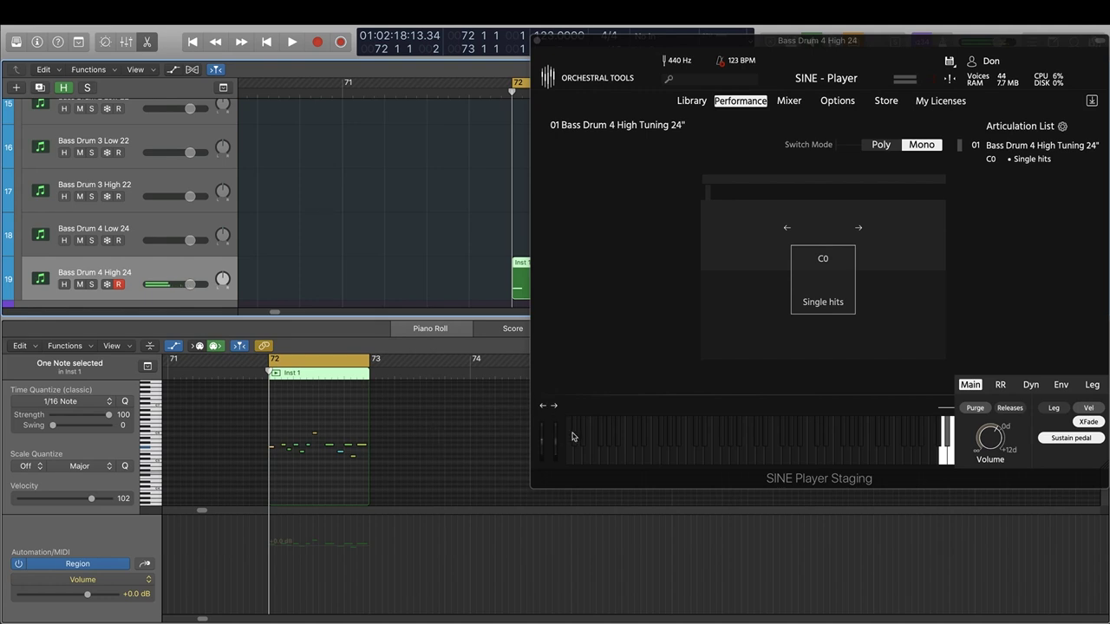
scroll(436, 268, down, 1)
scroll(436, 268, right, 5)
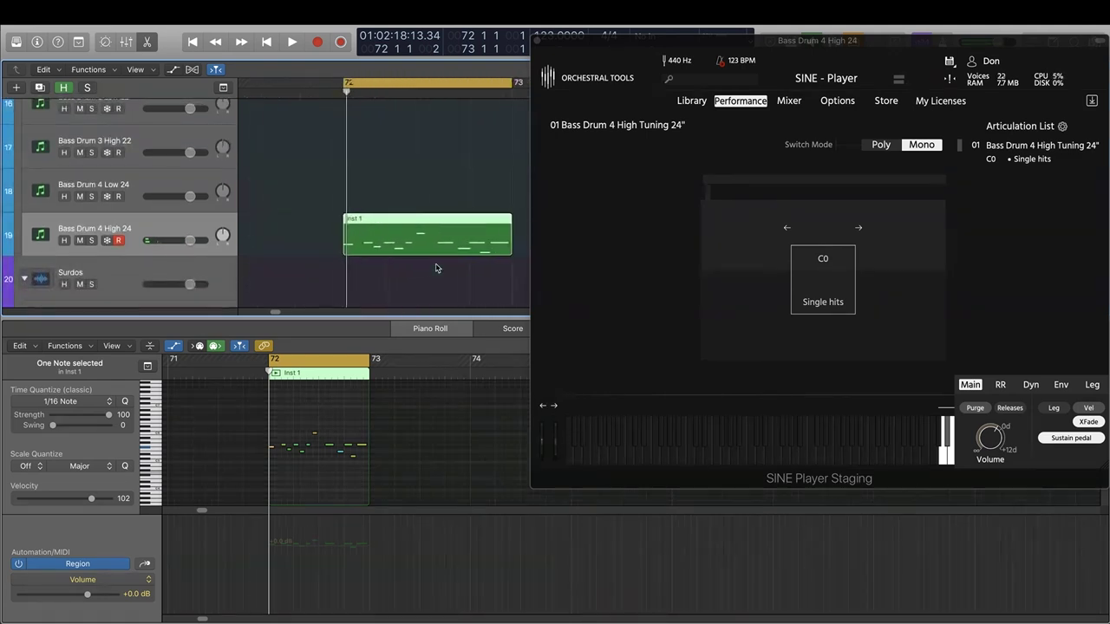
click(555, 406)
click(555, 407)
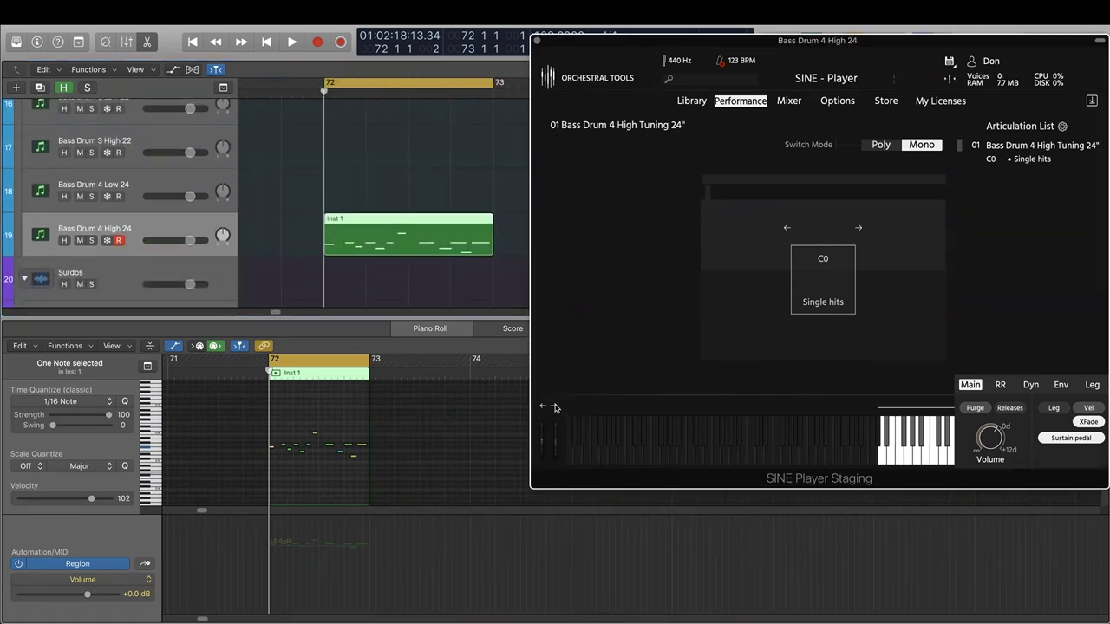
click(555, 407)
click(555, 407)
click(555, 406)
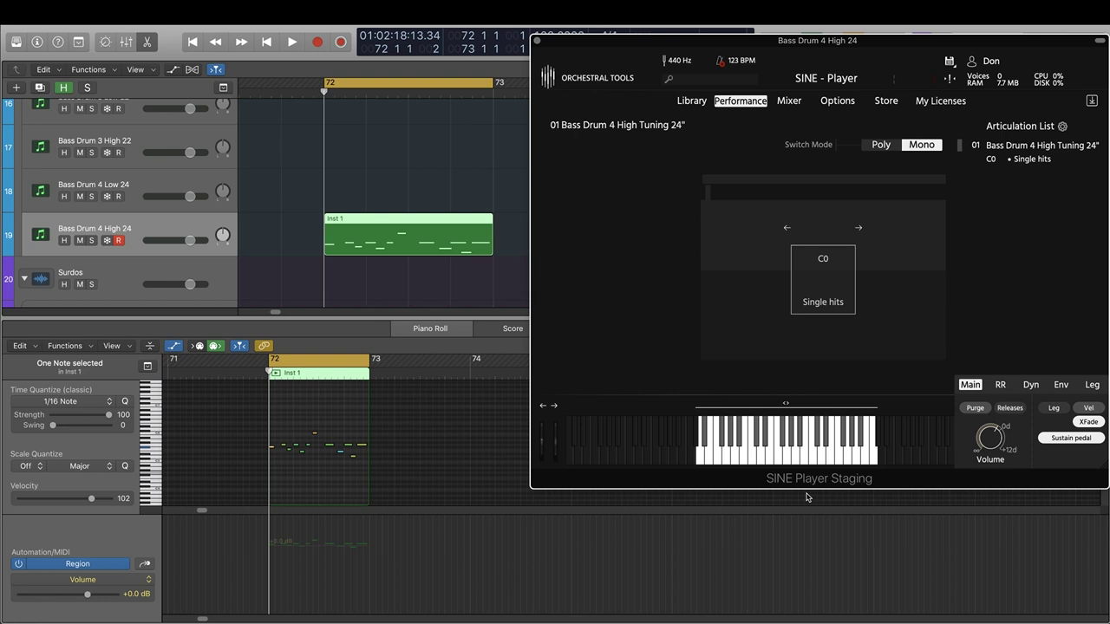
- Audition keys from the lowest to the highest of the bass drum's playable range on the SINE Player keyboard
click(698, 460)
click(701, 461)
click(732, 460)
click(781, 458)
click(831, 459)
click(877, 459)
- Sound the opening note of the bar 72 pattern and play the pattern back
click(271, 448)
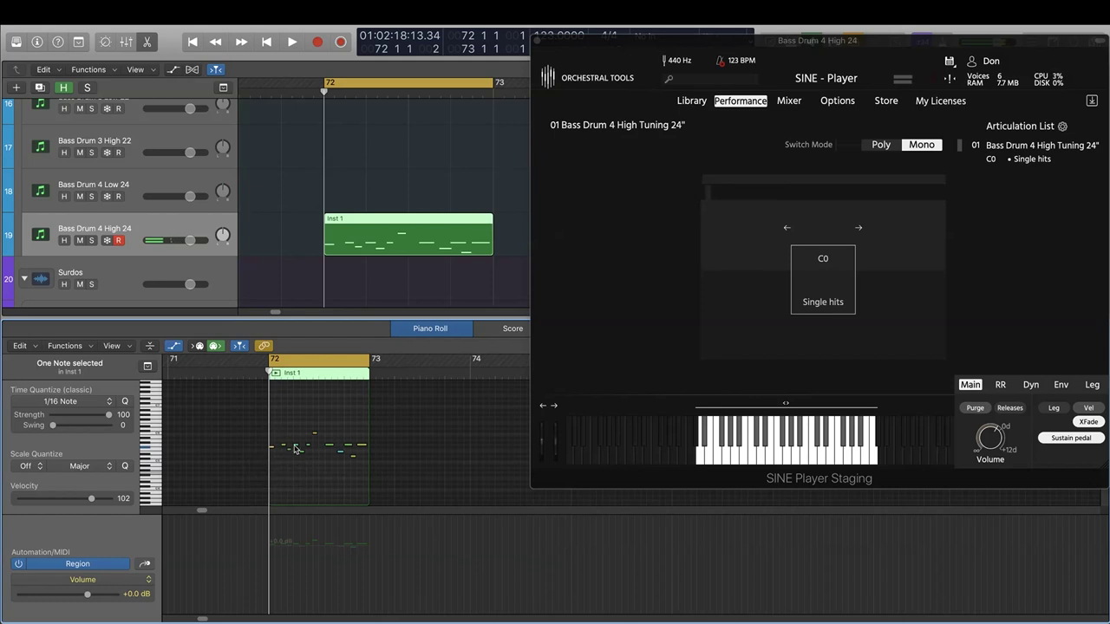
key(space)
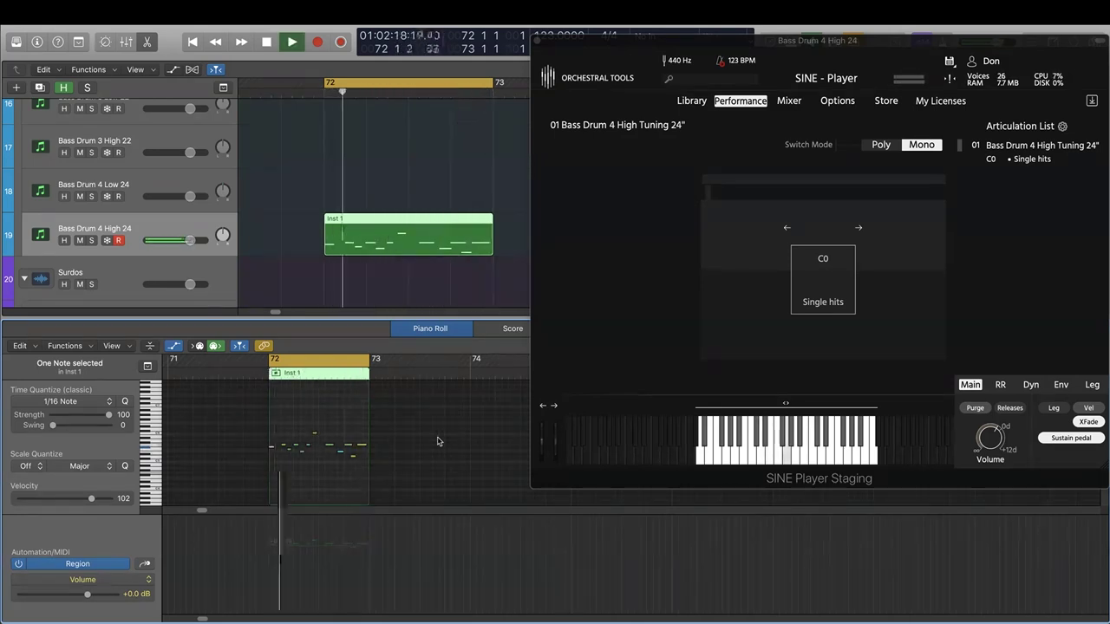
key(space)
- Extend the cycle range so it runs from bar 72 to almost the start of bar 75
scroll(417, 200, down, 4)
scroll(417, 201, right, 2)
drag(362, 80, 545, 86)
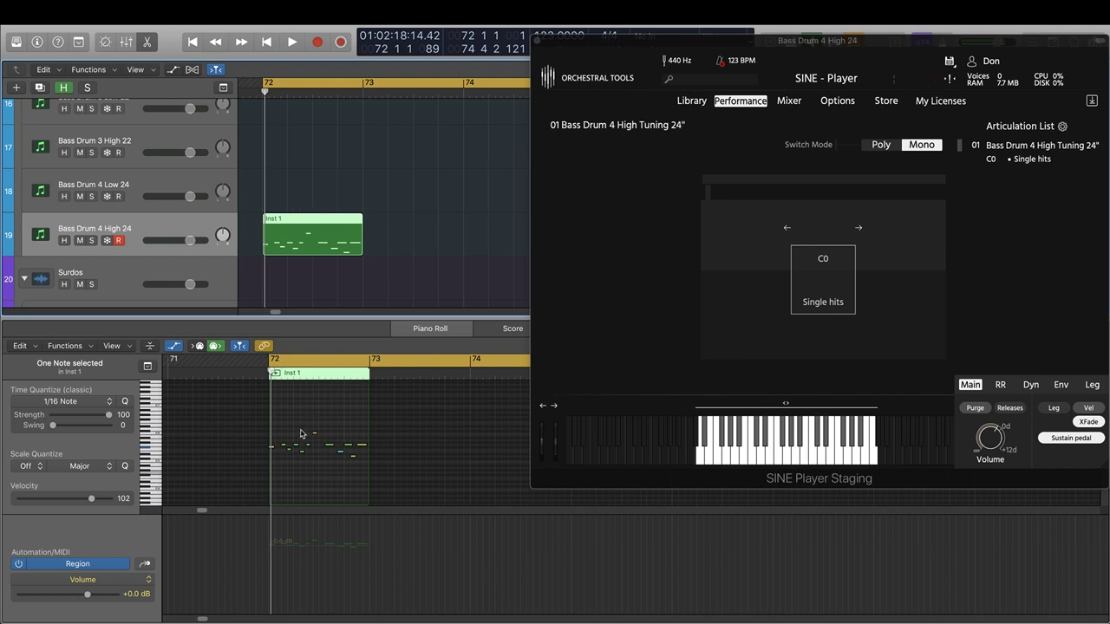
- Move the opening note and the mid-bar accent of the bar 72 pattern to higher pitches, playing back after each change
drag(272, 446, 271, 424)
key(space)
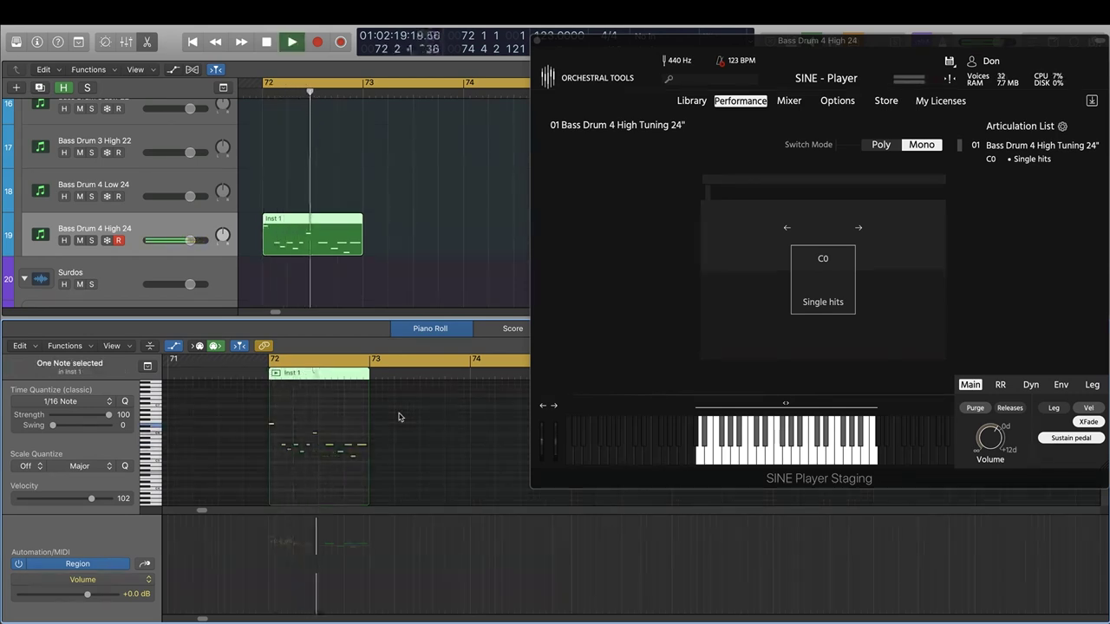
key(space)
drag(314, 433, 314, 422)
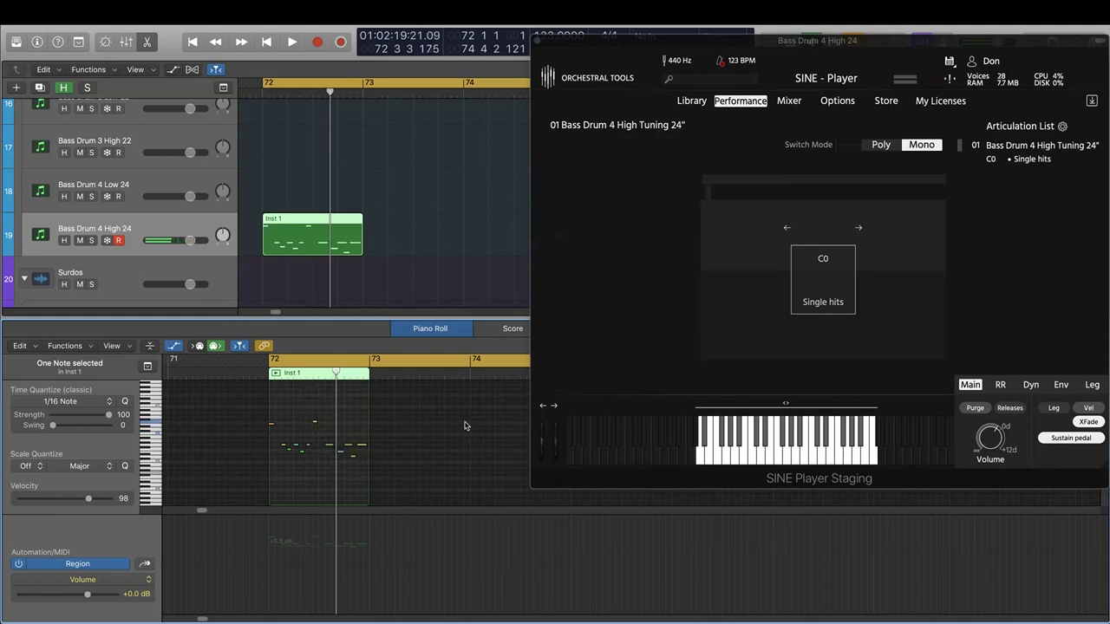
key(space)
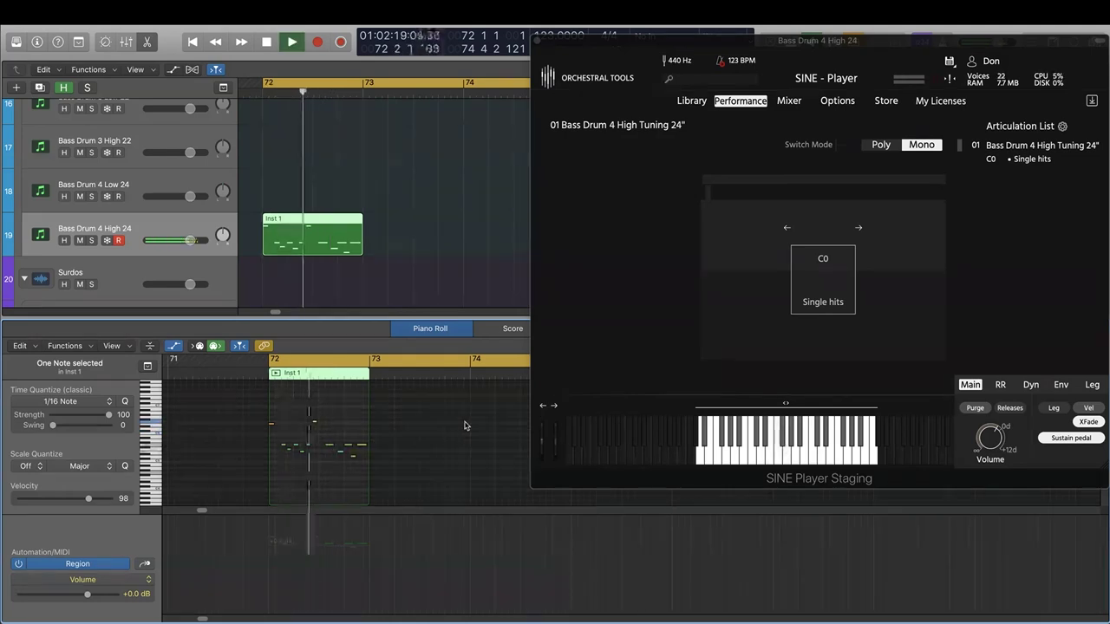
key(space)
- Copy the bar 72 region to bar 73 and select both regions so their notes show together in the Piano Roll
drag(300, 217, 399, 225)
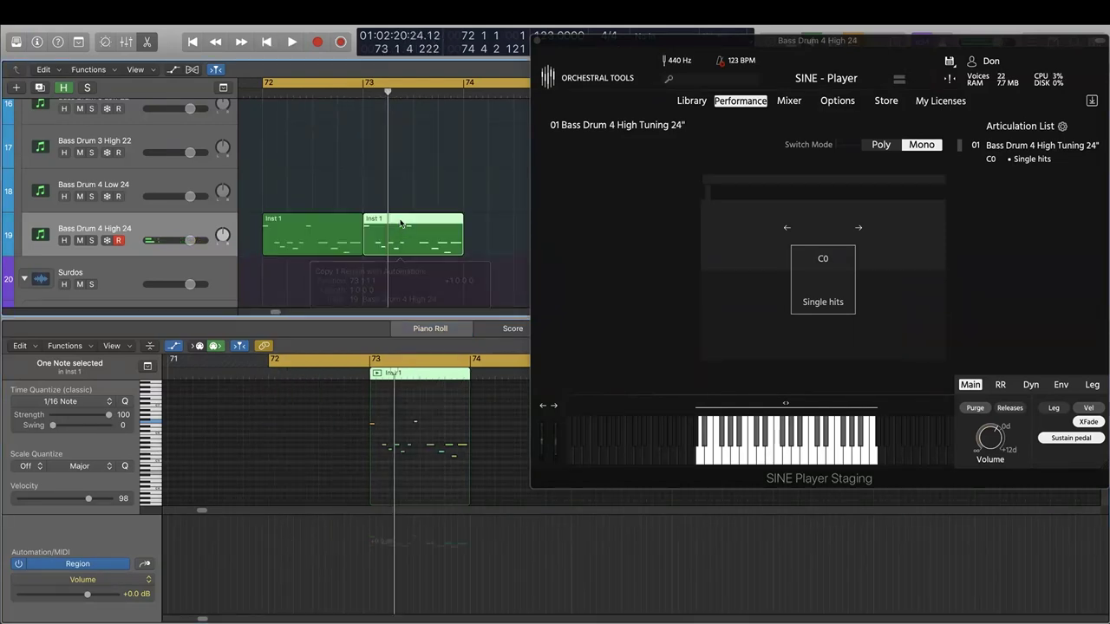
shift+click(333, 218)
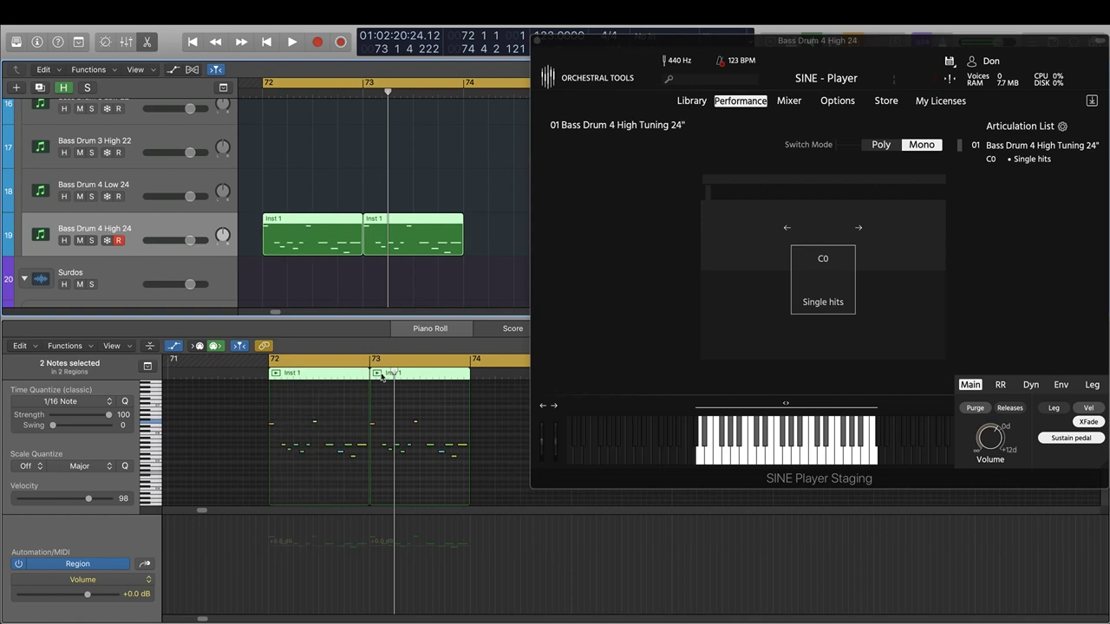
scroll(399, 444, up, 3)
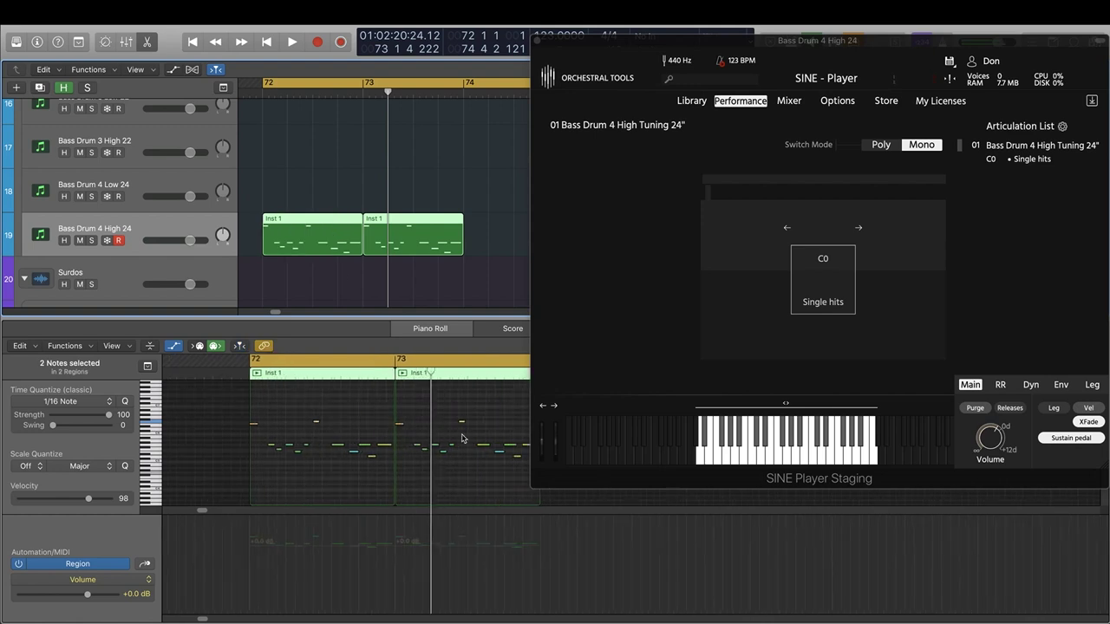
scroll(462, 439, right, 2)
- In bar 73, transpose the lower group of notes up and its three lowest notes down, and play both bars back
drag(348, 440, 492, 470)
key(alt+Up)
click(406, 472)
drag(361, 467, 481, 447)
key(alt+Down)
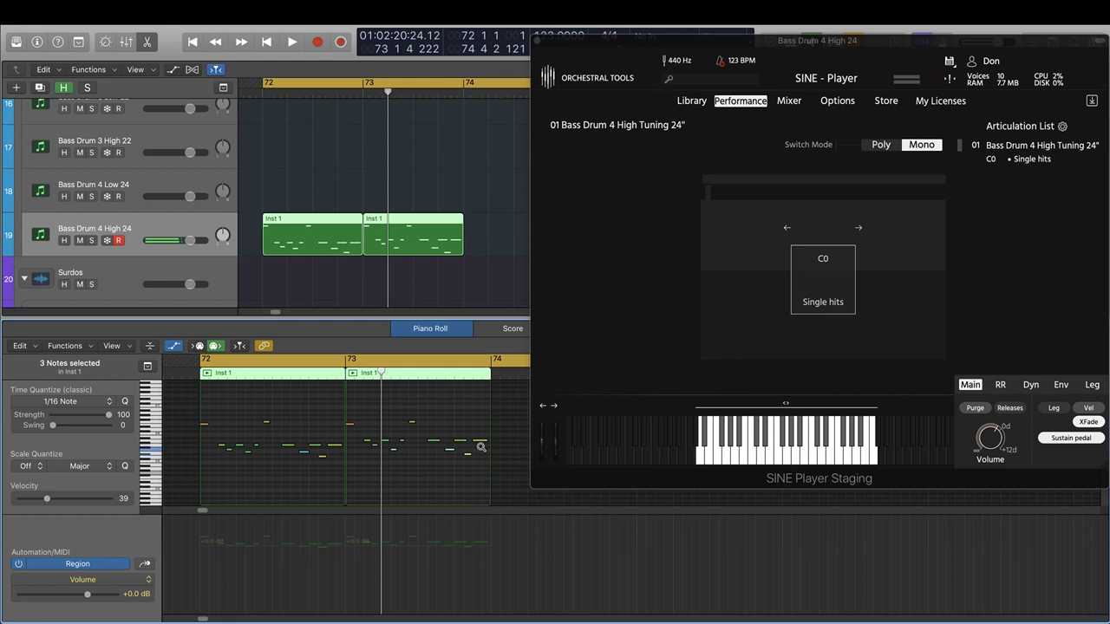
key(space)
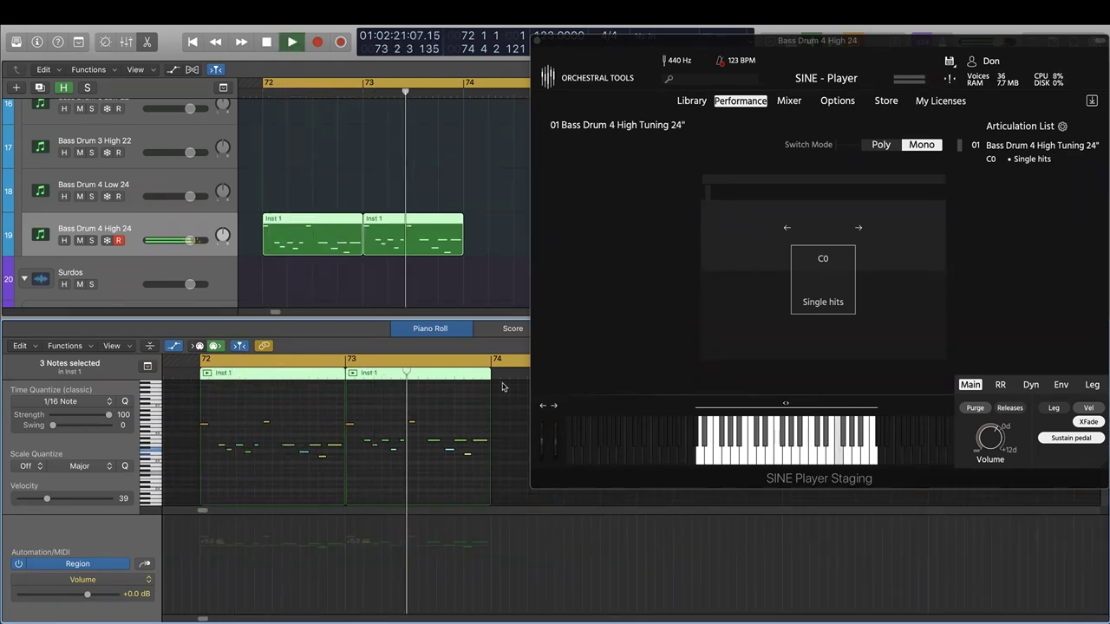
key(space)
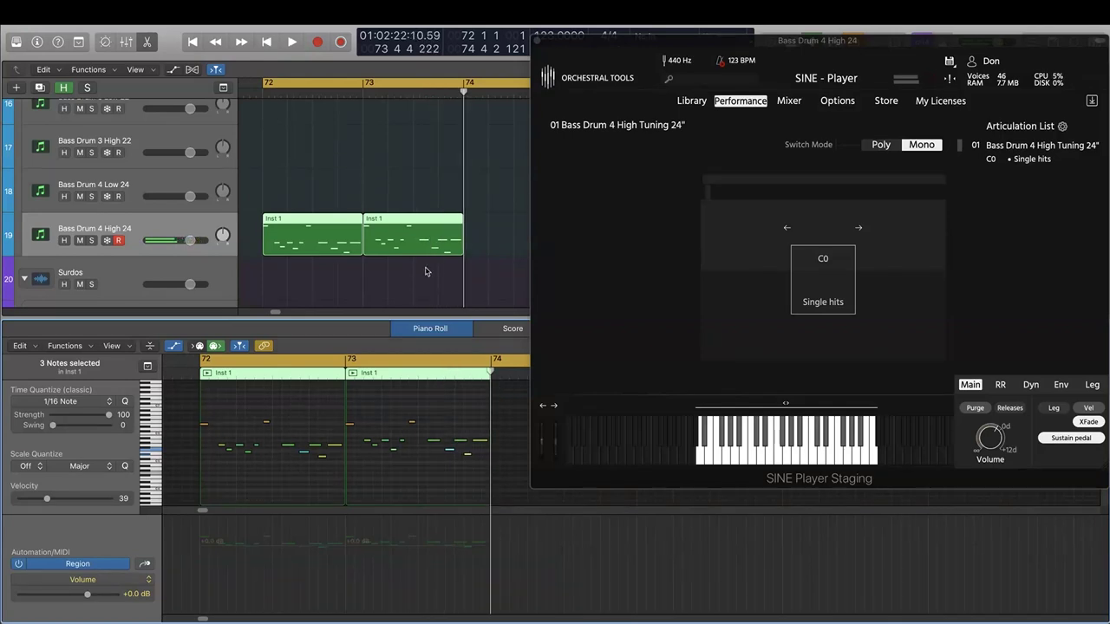
- Copy the bar 73 region to bar 74 and shift the copy's lower group of notes down slightly in pitch
scroll(426, 273, down, 5)
scroll(425, 271, down, 1)
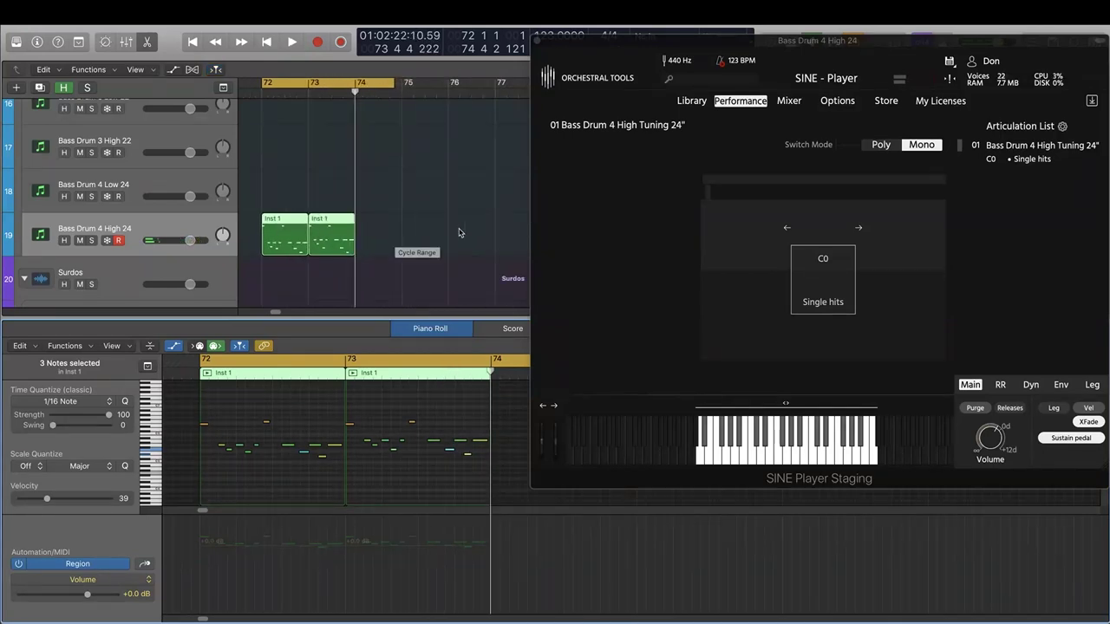
click(422, 228)
drag(321, 221, 374, 224)
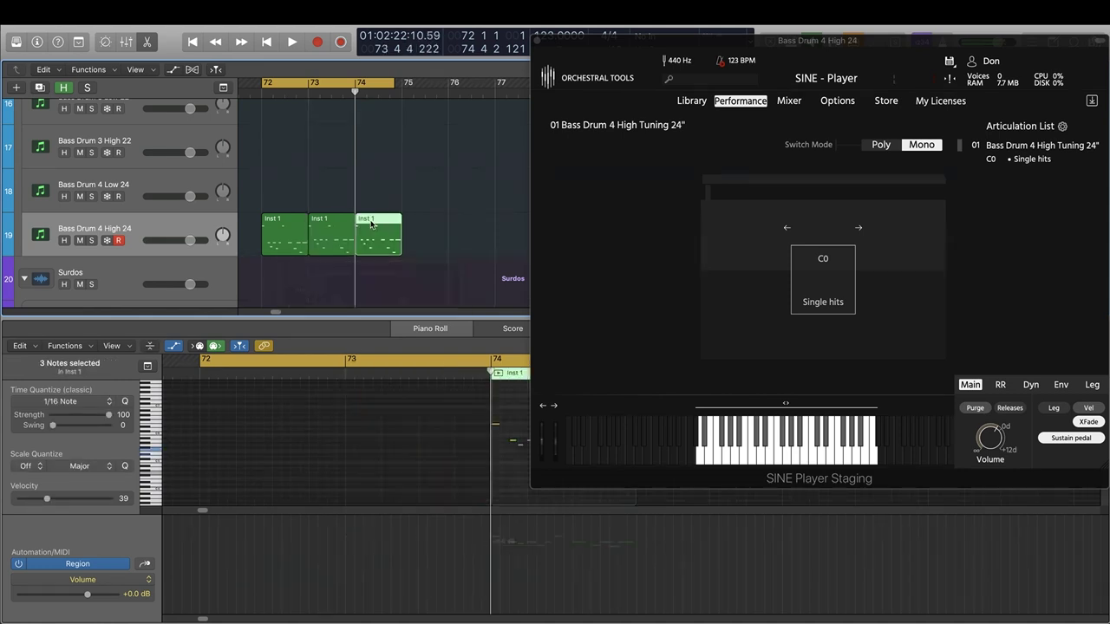
drag(377, 435, 508, 472)
key(Delete)
key(super+z)
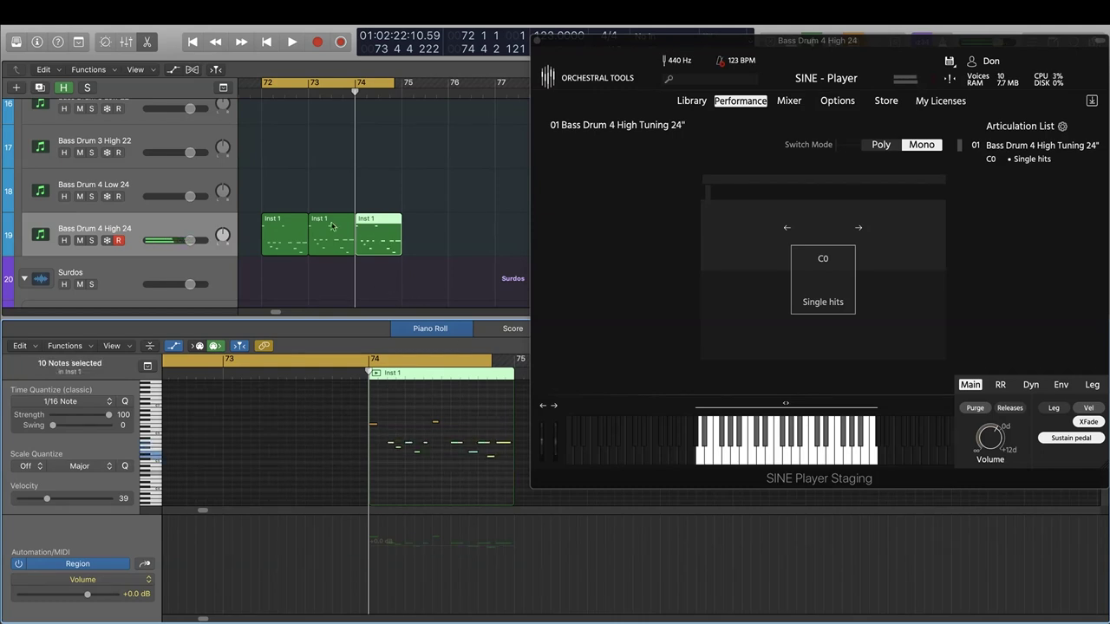
- Copy the bar 73 region to bar 75 with its lower notes raised, and extend the cycle range to bar 76
drag(317, 223, 410, 223)
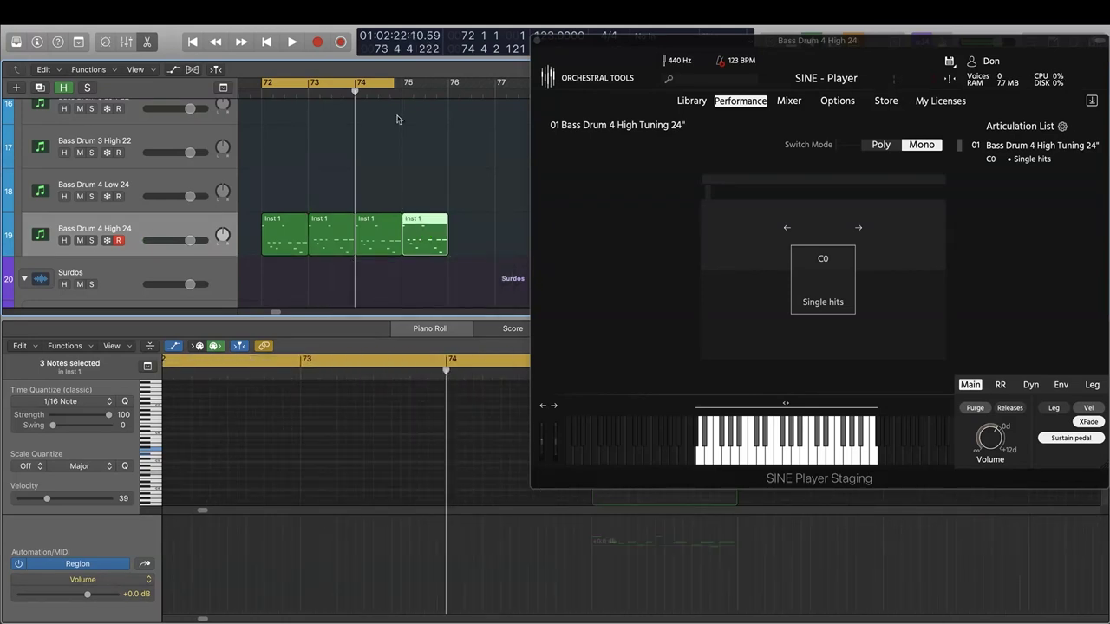
drag(393, 79, 448, 79)
scroll(492, 473, right, 5)
drag(491, 474, 294, 181)
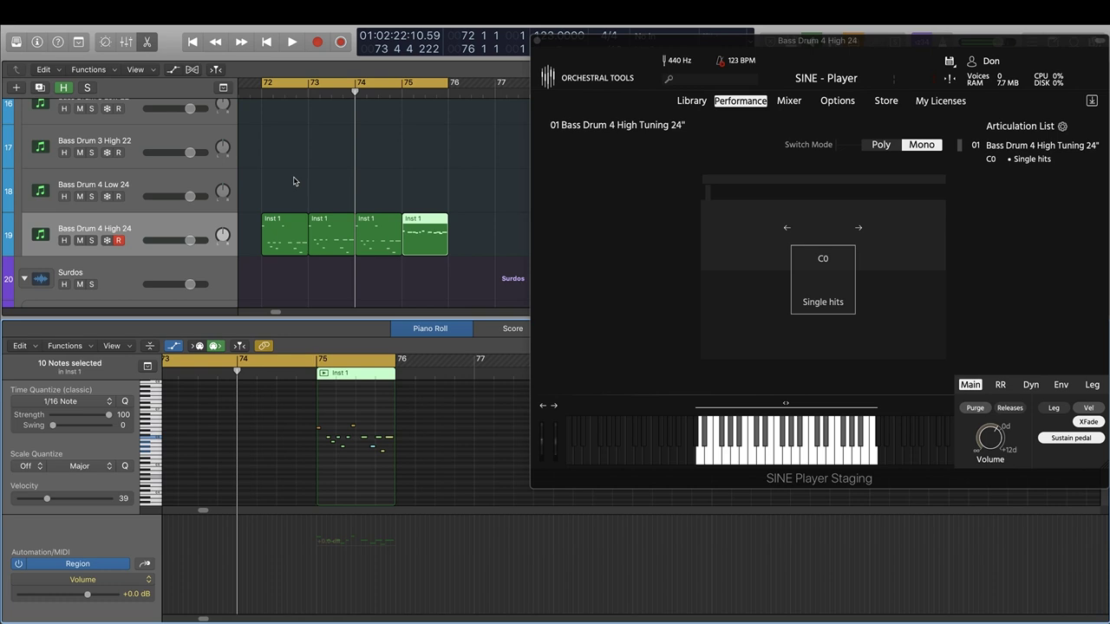
- Select all four regions for editing and lower the mid-bar accent note in bar 72 to D#6
drag(251, 224, 501, 241)
scroll(464, 444, right, 8)
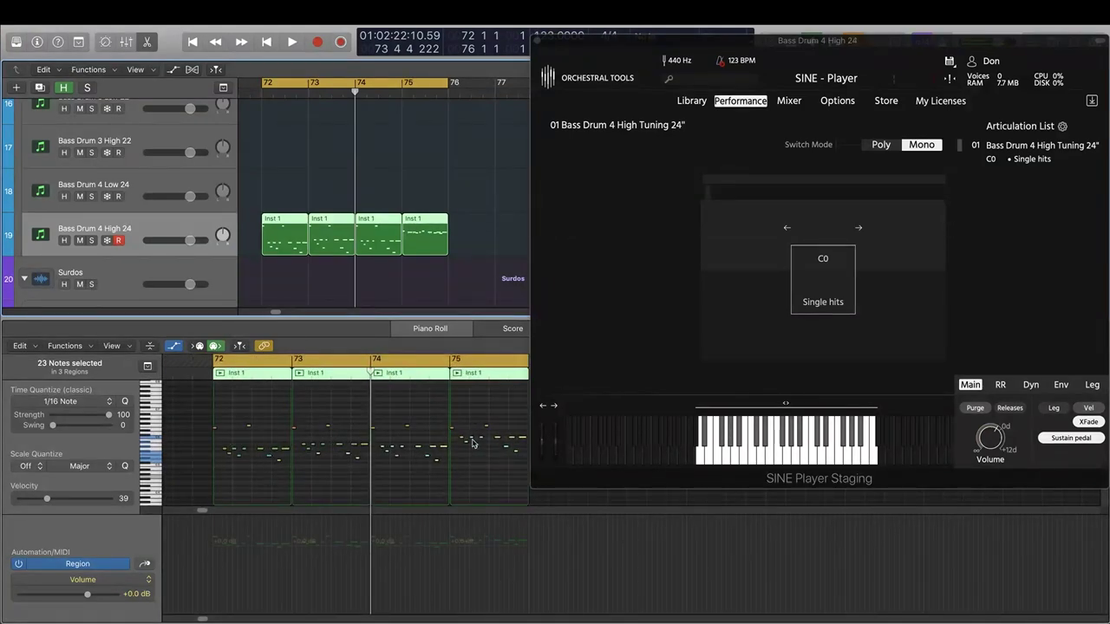
click(218, 386)
click(246, 436)
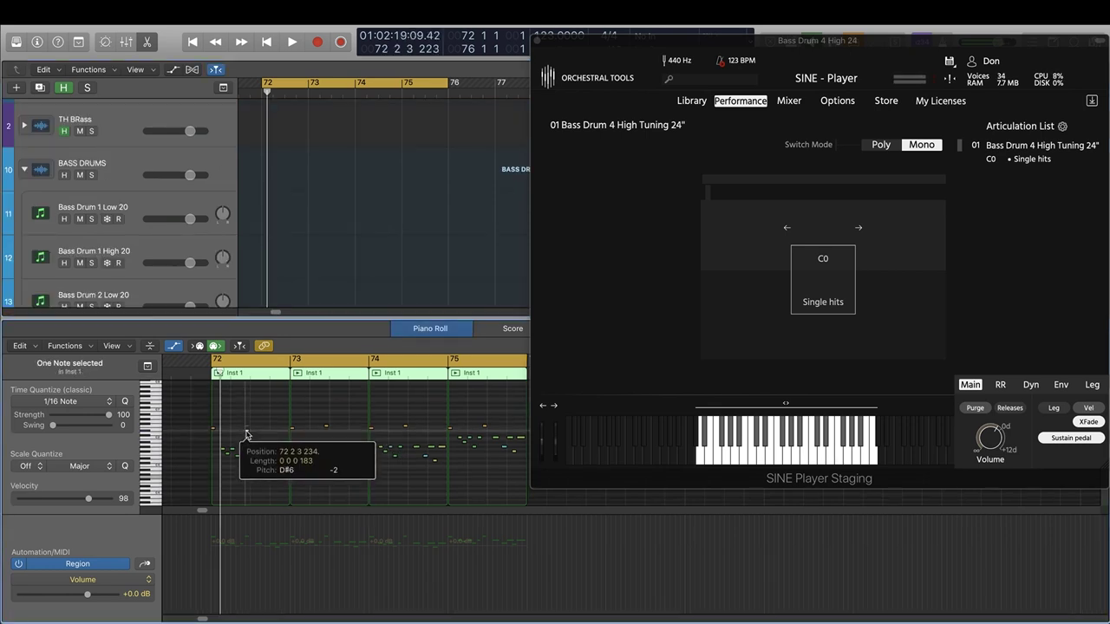
- Lower the opening note of bar 73 and audition the notes after it one by one
click(293, 428)
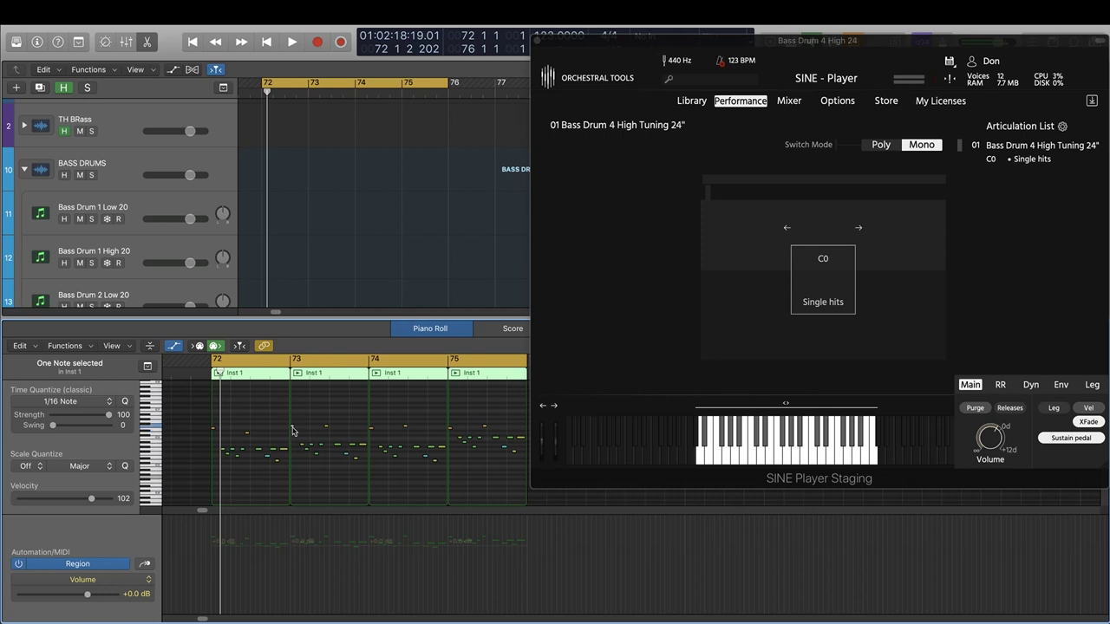
click(293, 427)
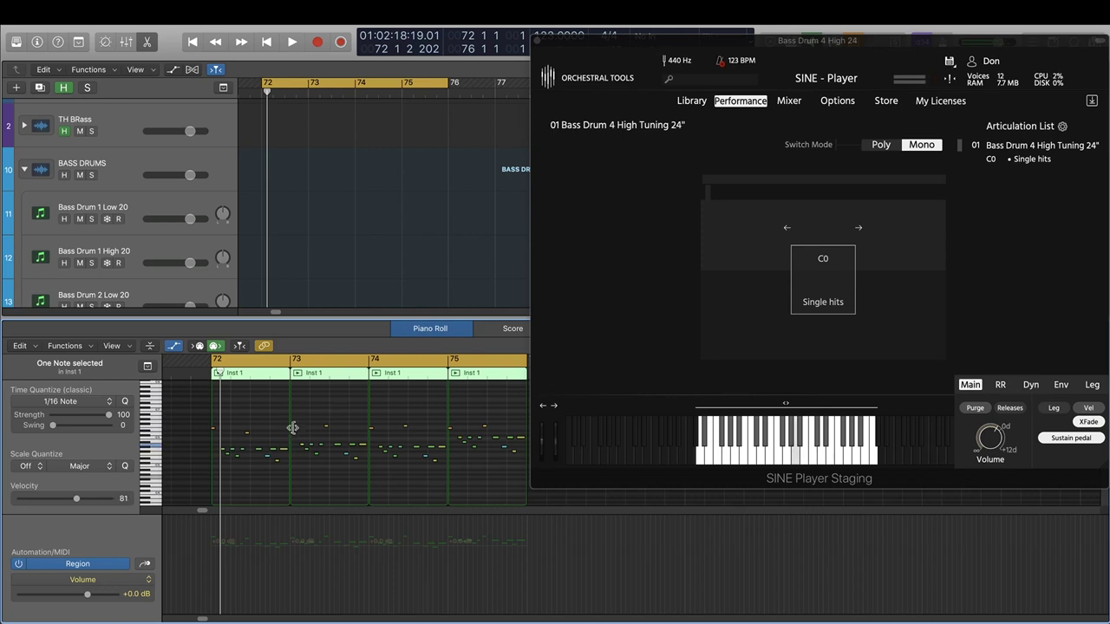
key(Right)
key(Right)
key(Right)
key(Right)
key(Right)
key(Right)
key(Right)
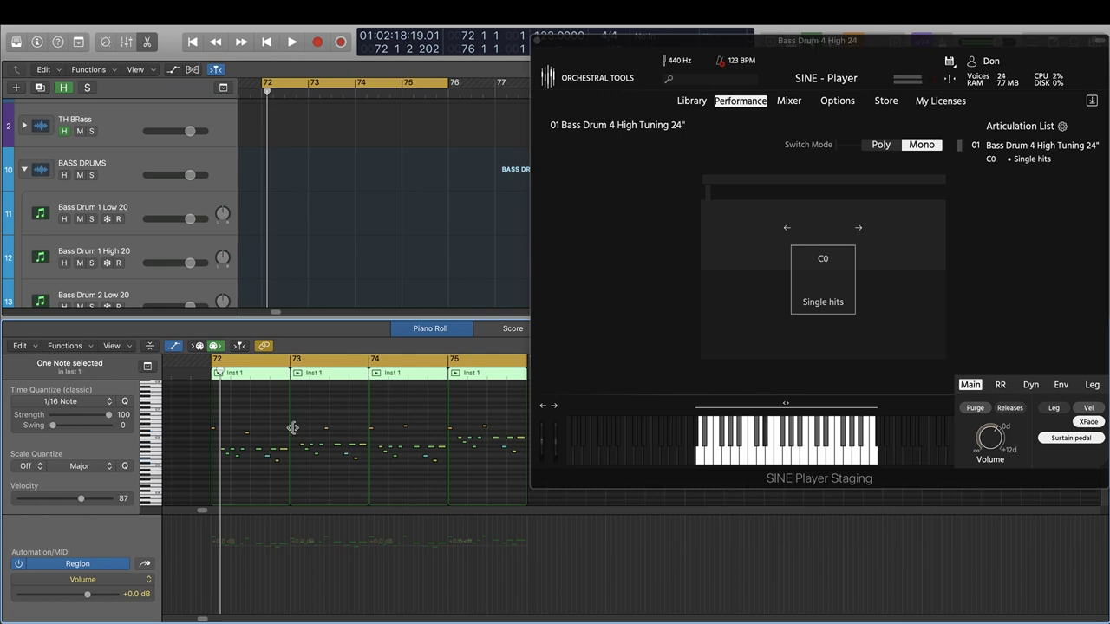
- Step through the following notes one by one and raise the opening note of bar 74
key(Right)
key(Right)
key(Right)
key(Right)
key(Right)
key(Right)
key(Right)
key(Right)
key(Right)
key(Right)
key(Right)
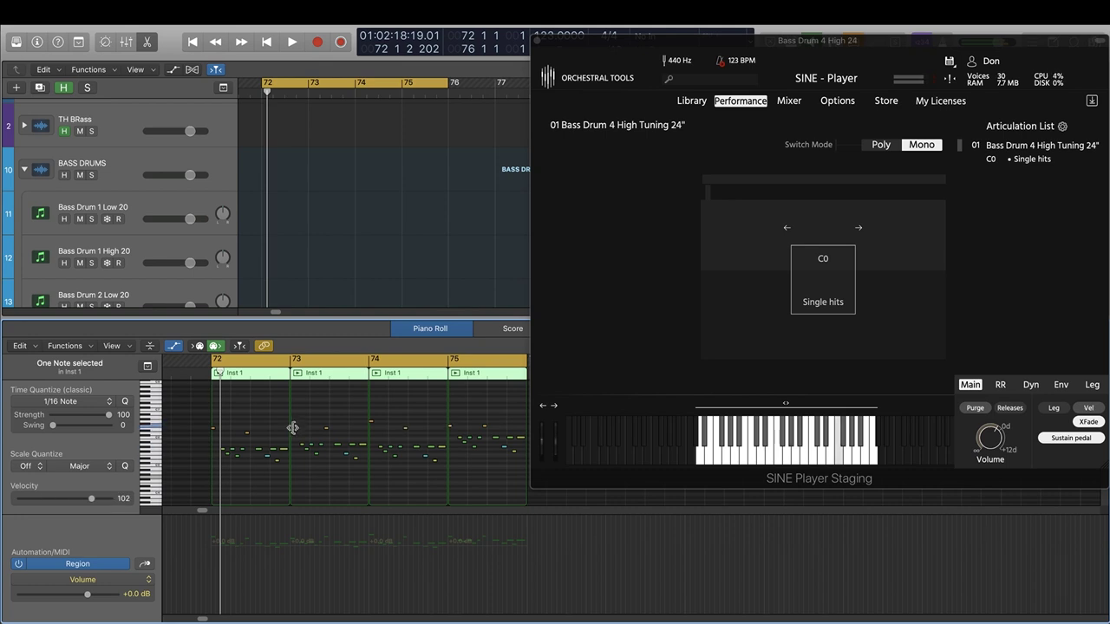
key(Right)
key(Right)
key(Right)
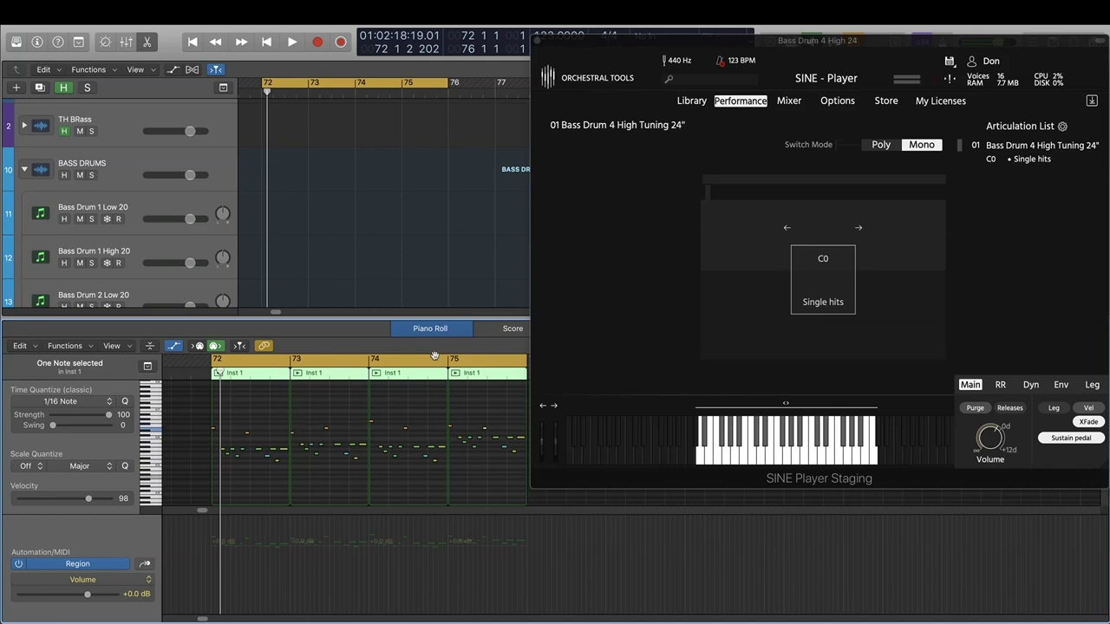
- Play back the complete four-bar bass drum pattern from bar 72 to bar 76
key(space)
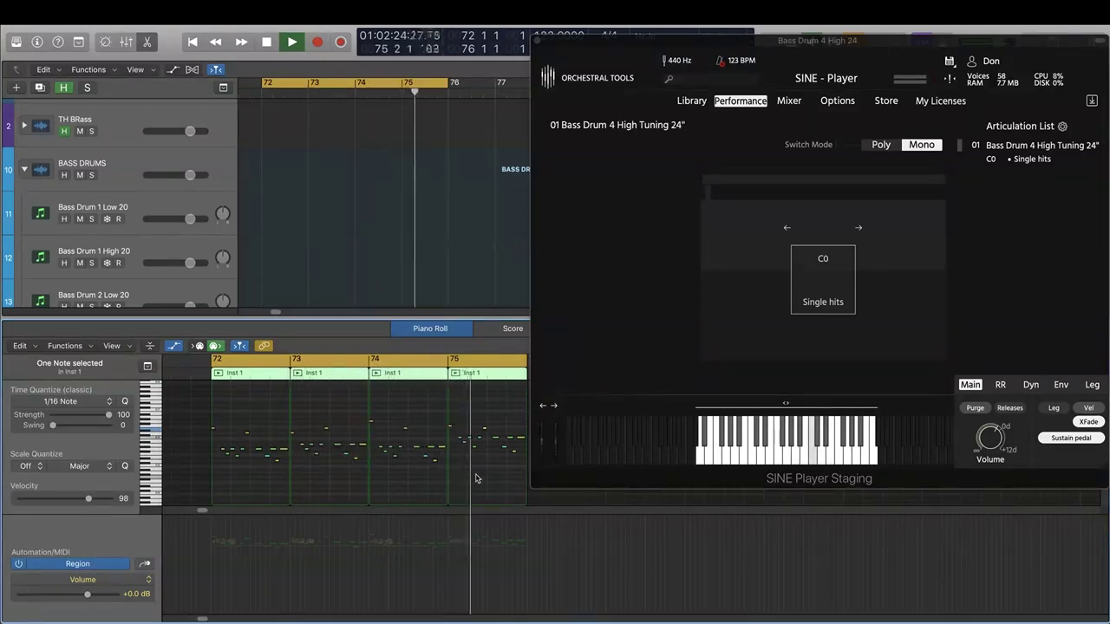
key(space)
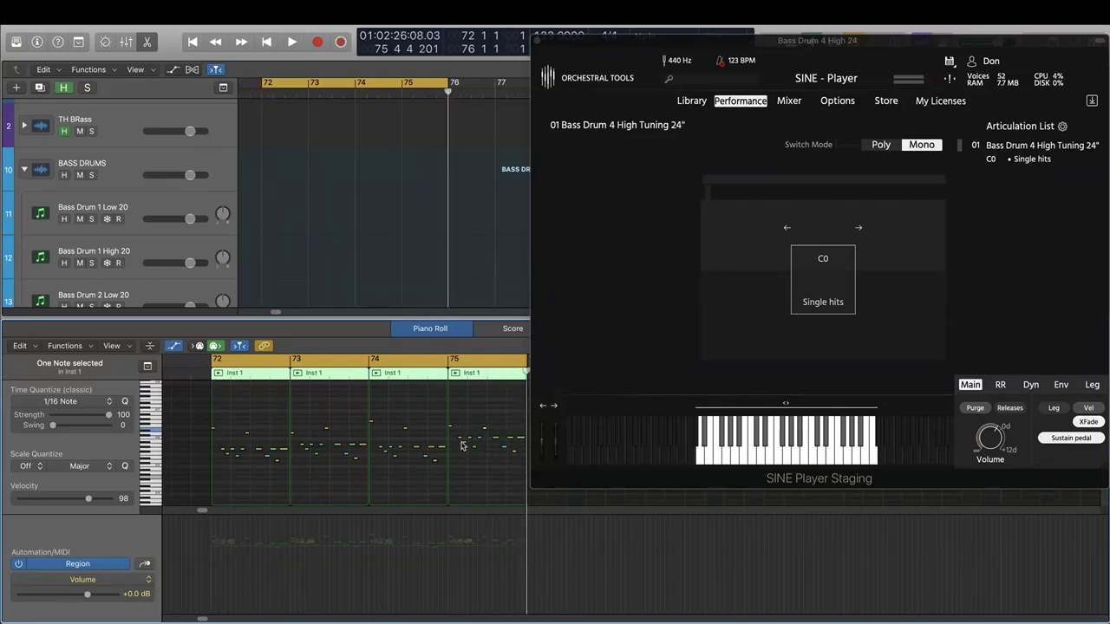
scroll(242, 241, up, 1)
scroll(242, 242, up, 3)
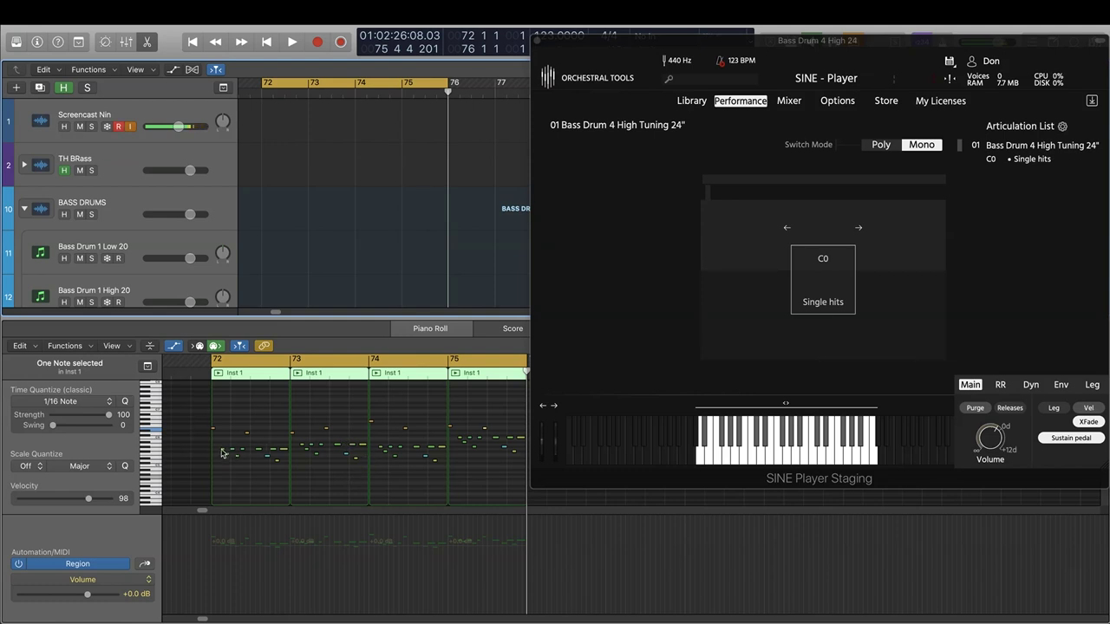
- Select the lower notes across all four regions without the high accents, and clear the selection
drag(217, 444, 498, 488)
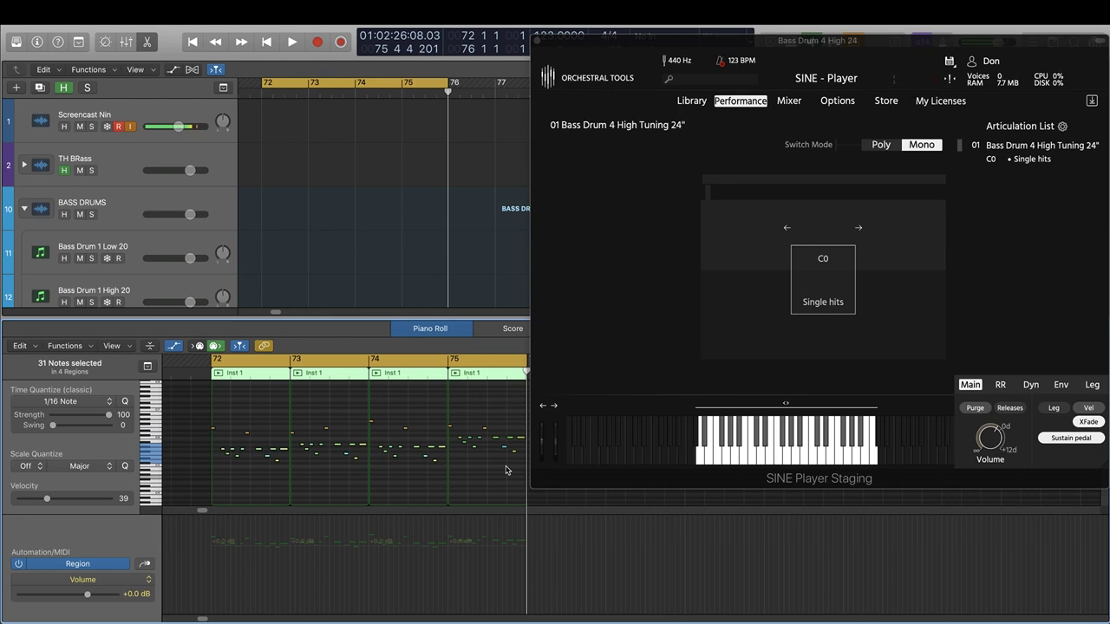
scroll(507, 470, right, 2)
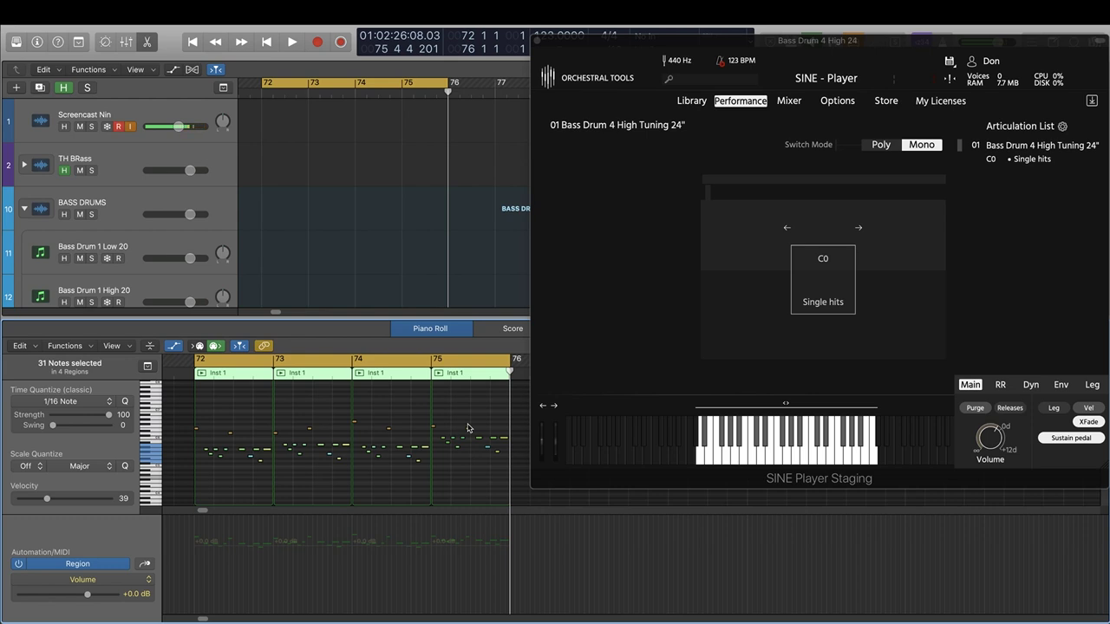
click(208, 443)
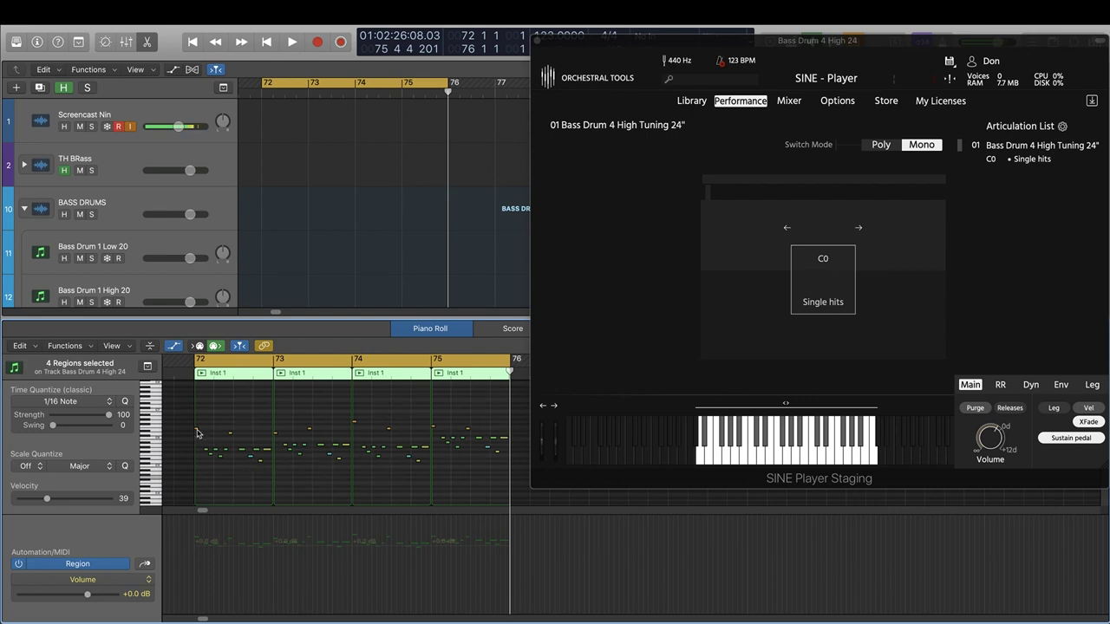
- Select all the notes of the bar 72 region, including its two high accents
key(super+a)
click(266, 474)
drag(181, 419, 270, 488)
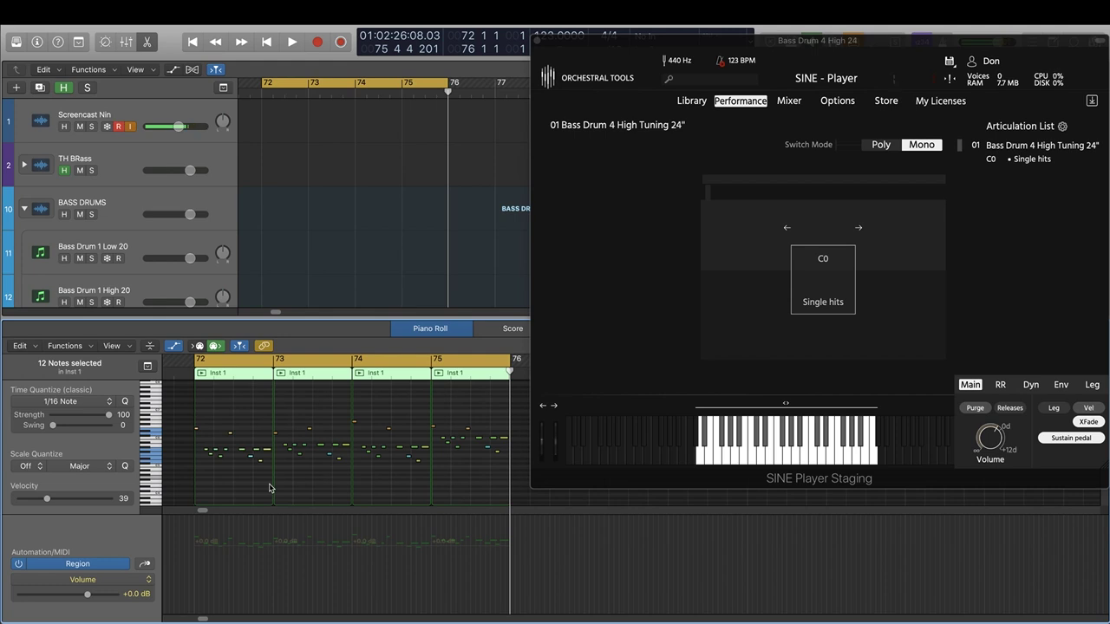
- Transpose all notes of the bar 72 and bar 73 regions down in pitch
key(super+a)
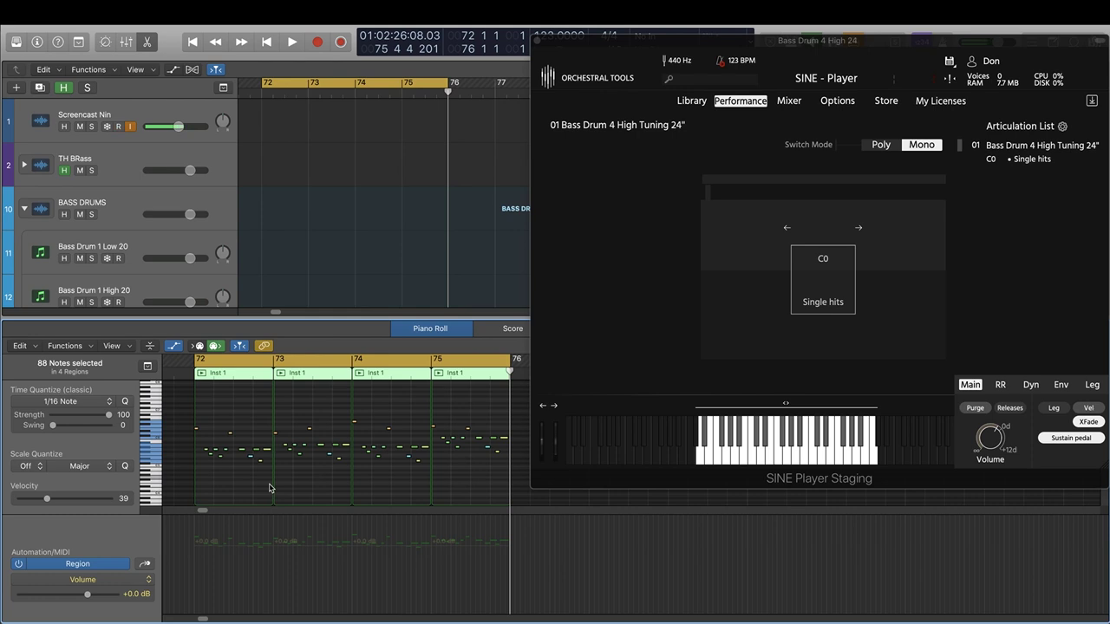
drag(183, 420, 267, 482)
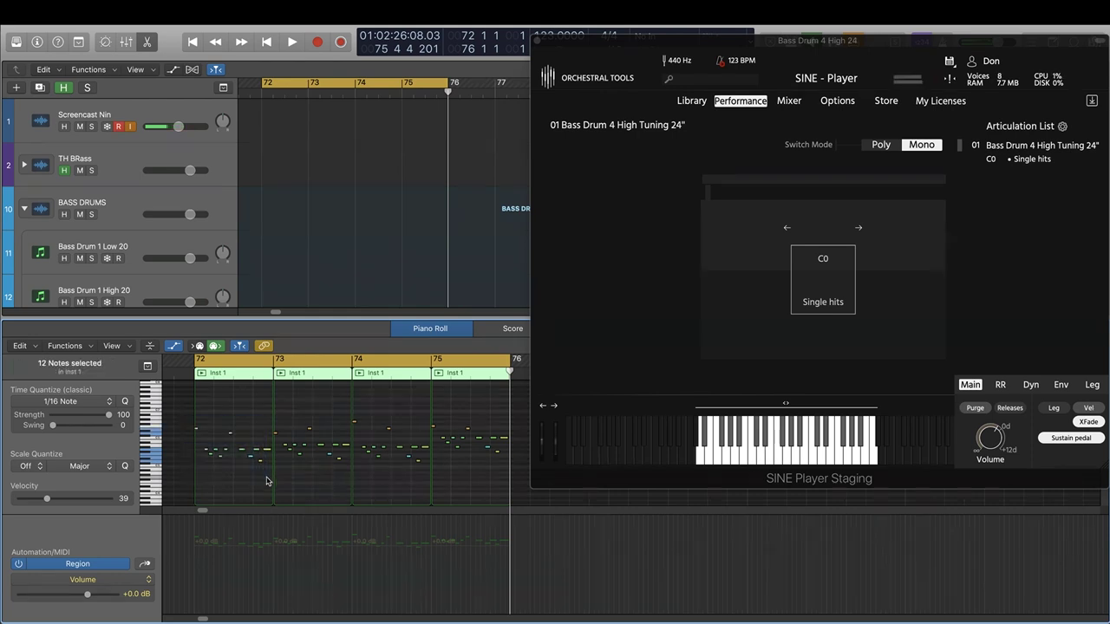
key(alt+Down)
key(alt+Down)
key(alt+Down)
key(alt+Down)
key(alt+Down)
key(alt+shift+Down)
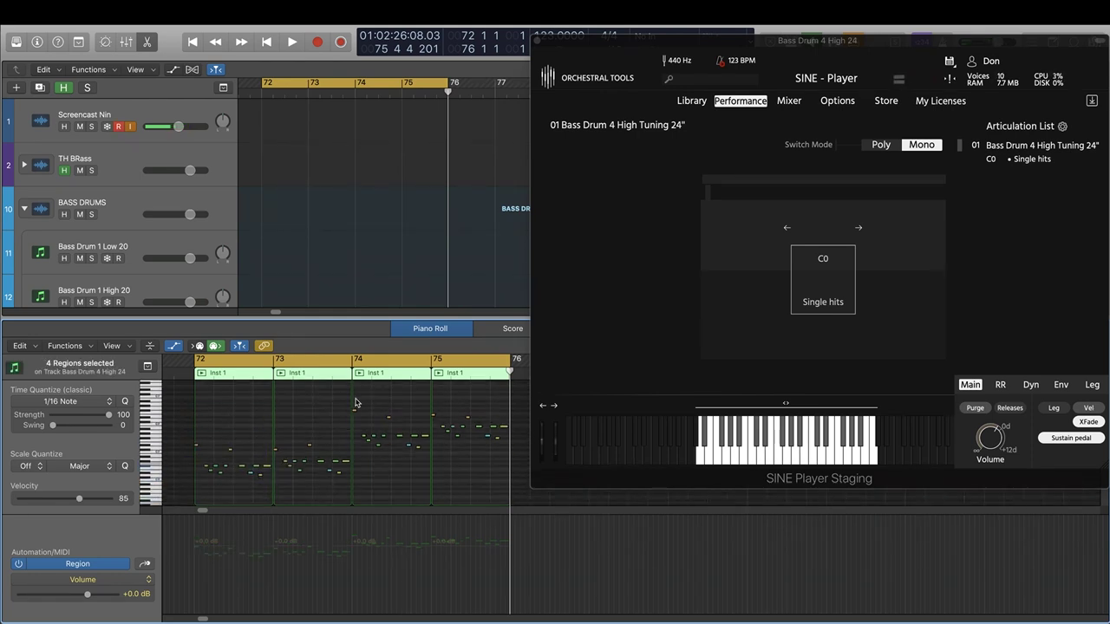
- Transpose all notes of the bar 74 region down, leaving the bar 75 region's pitch as it is
drag(356, 403, 426, 461)
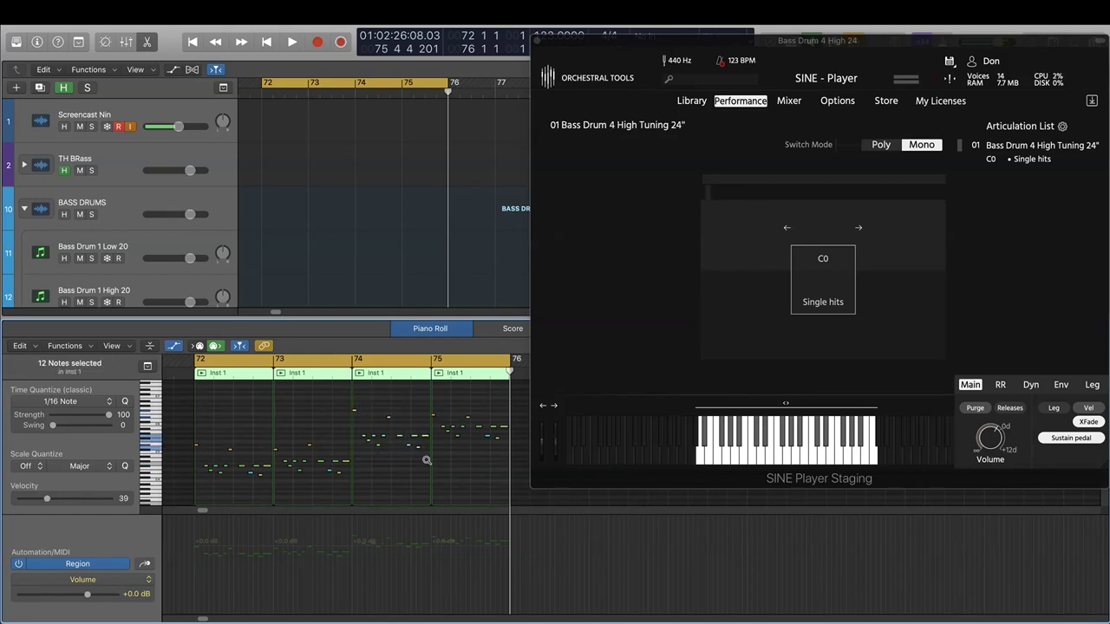
key(alt+Down)
key(alt+Down)
key(alt+Down)
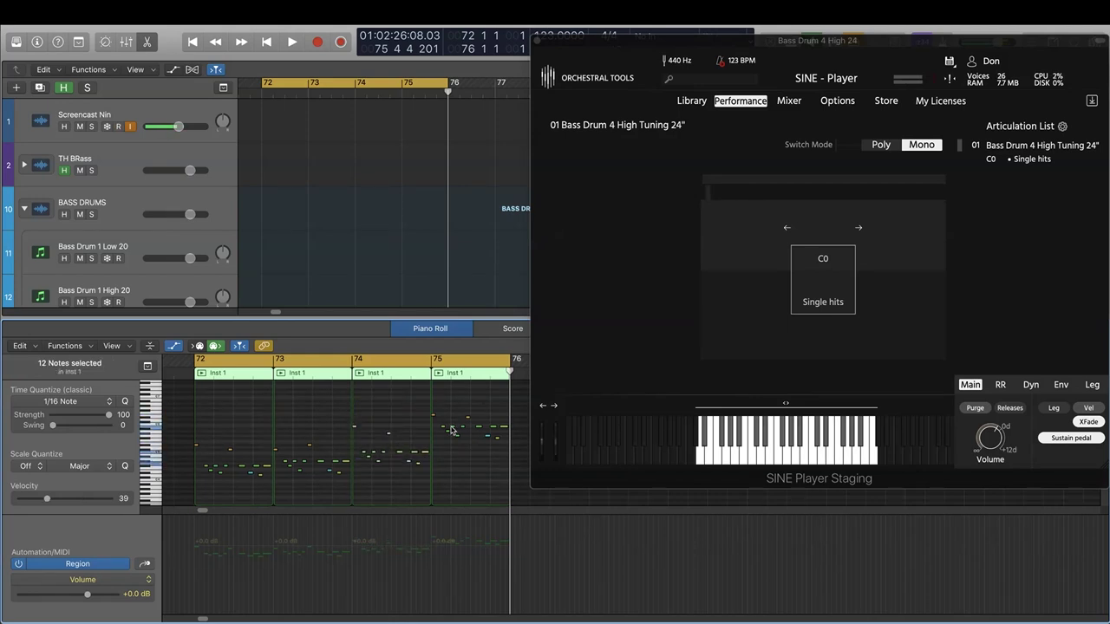
- Play back the retuned four-bar bass drum pattern from bar 72 to bar 76
key(space)
key(space)
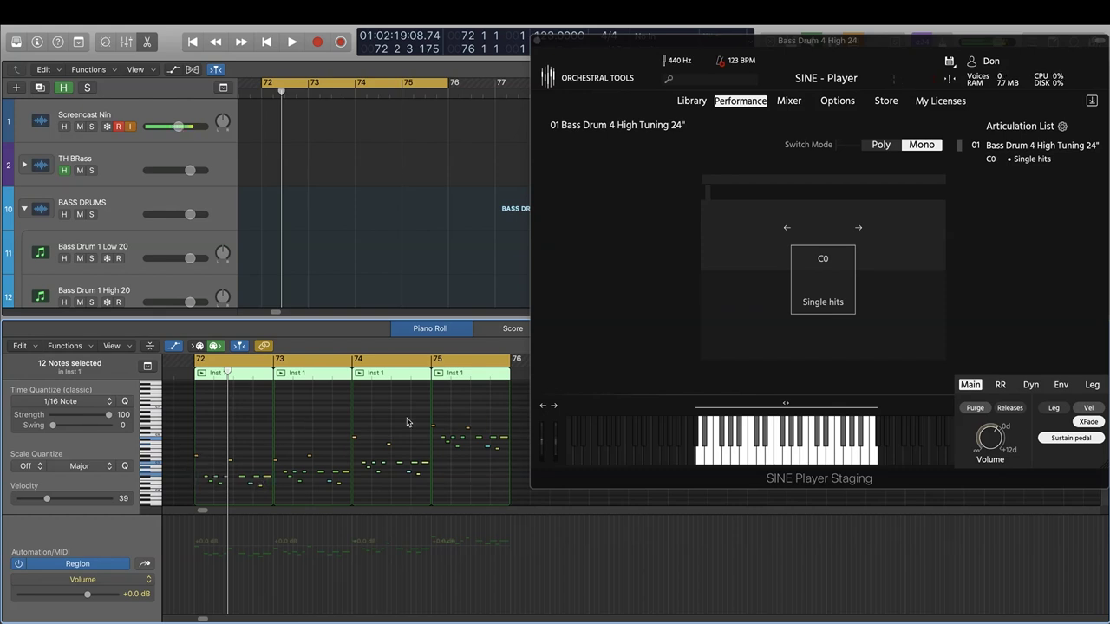
key(space)
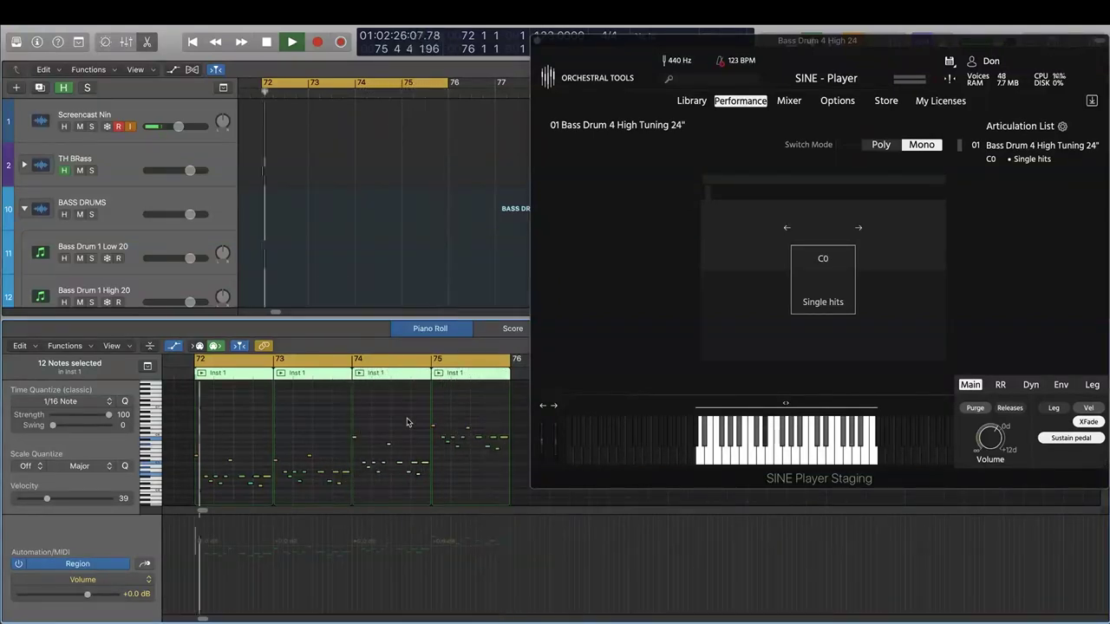
key(space)
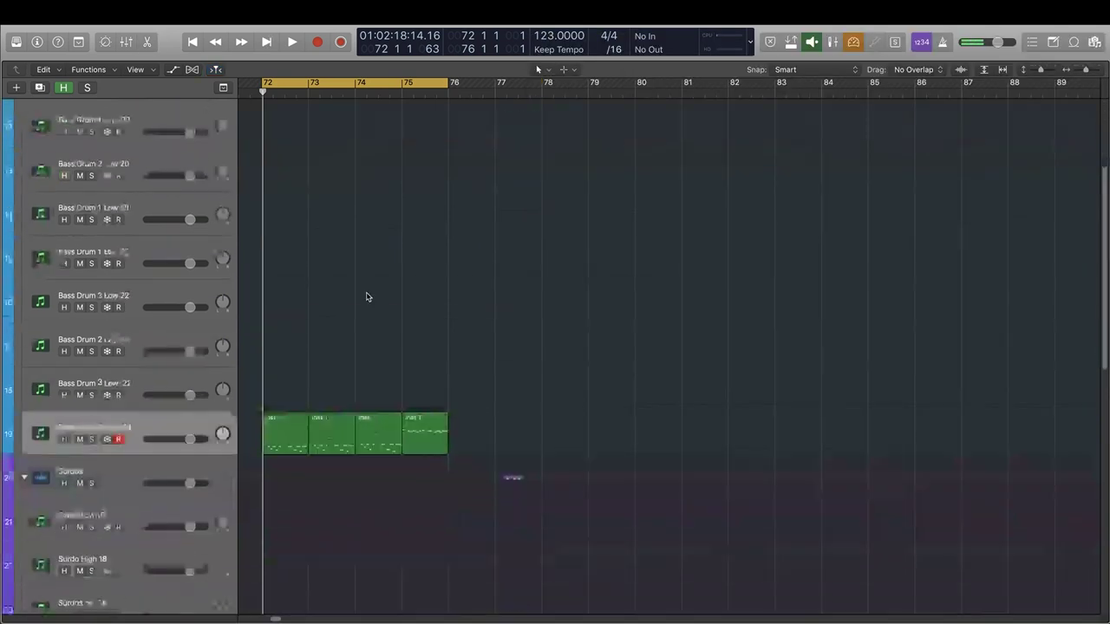
- Select the bar 75 region on the Bass Drum 4 High 24 track and limit the cycle range to bar 75
scroll(335, 317, down, 1)
scroll(335, 317, up, 3)
scroll(337, 318, up, 2)
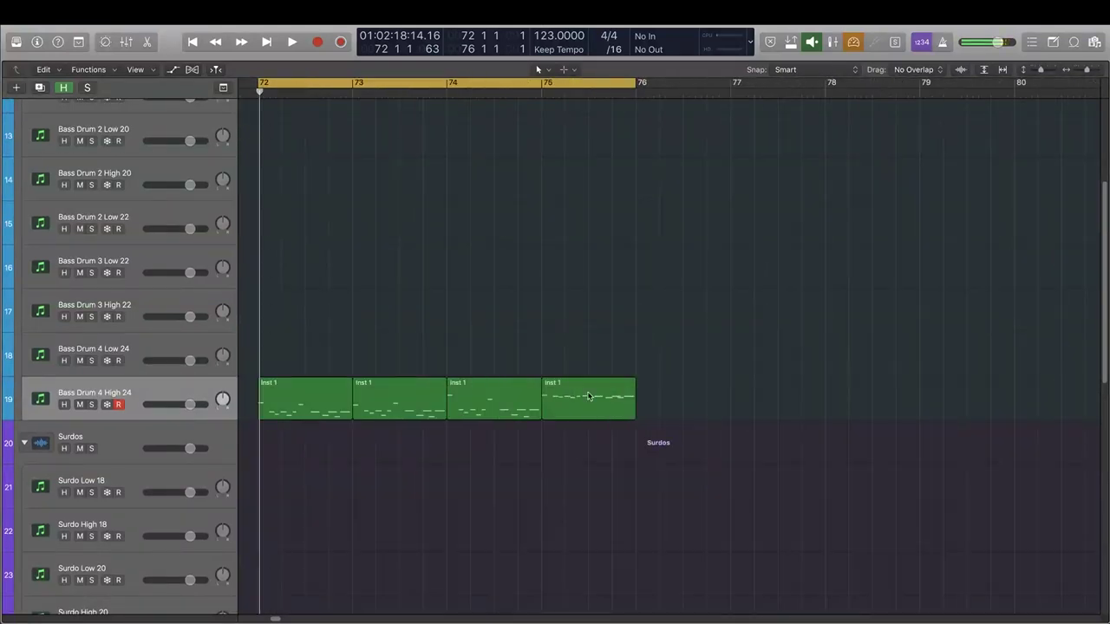
click(590, 396)
click(555, 84)
drag(542, 87, 637, 91)
scroll(569, 329, down, 3)
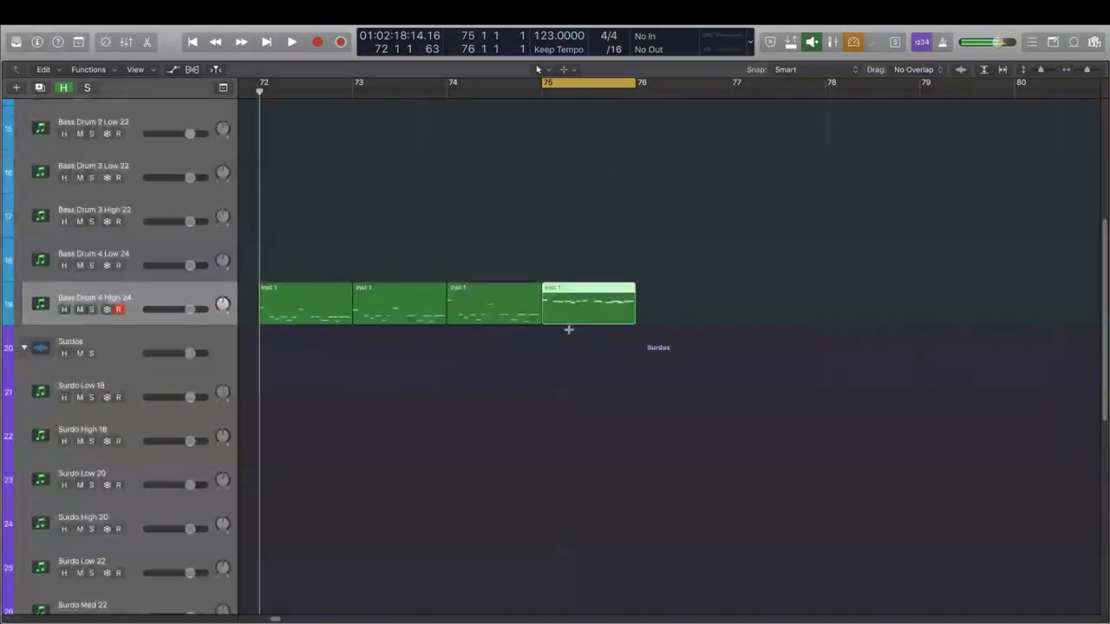
scroll(598, 288, down, 2)
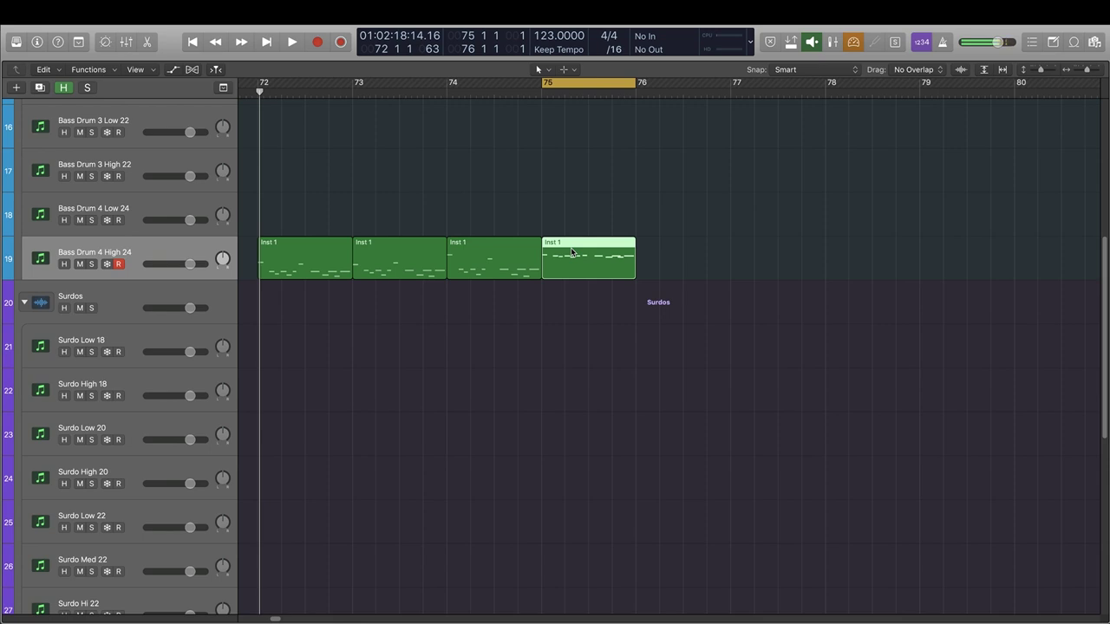
- Copy the bar 75 bass drum region to the same bar on the Surdo High 18 track and mute the original region
drag(571, 253, 571, 385)
key(super+Right)
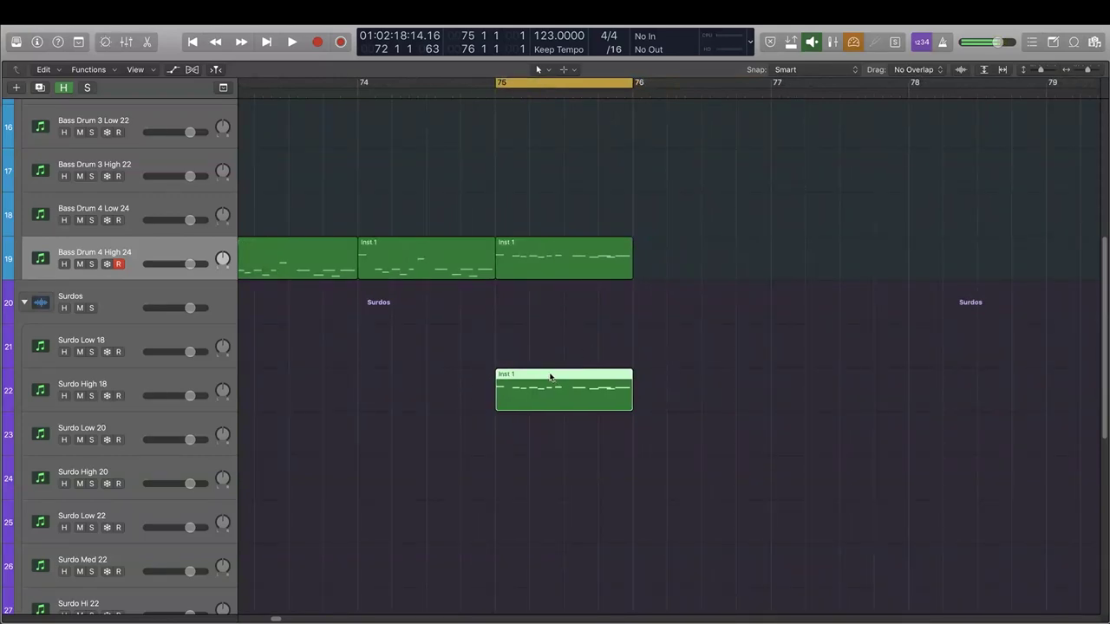
click(536, 243)
key(ctrl+m)
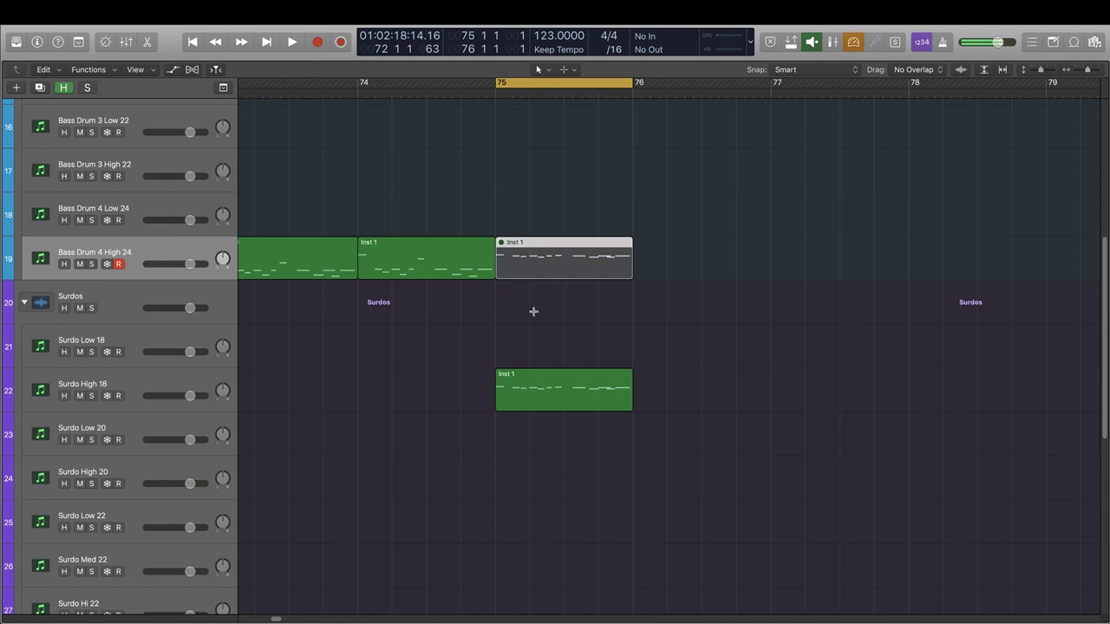
- Check which articulation the Surdo High 18 instrument has loaded, close it and play back the copied bar
double_click(143, 381)
drag(495, 53, 620, 71)
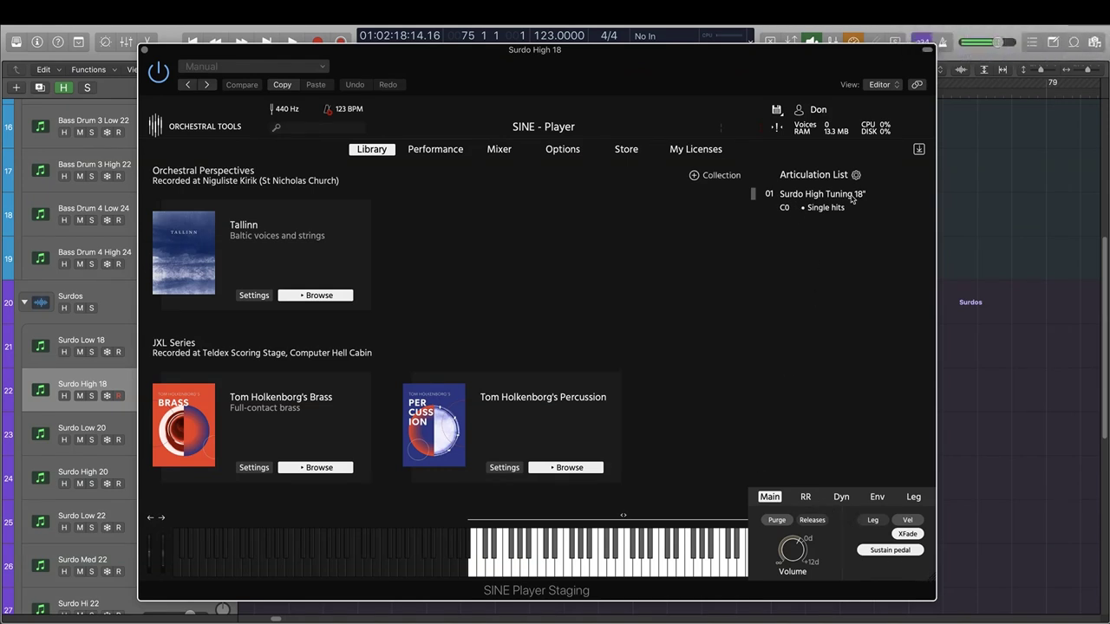
click(144, 52)
key(space)
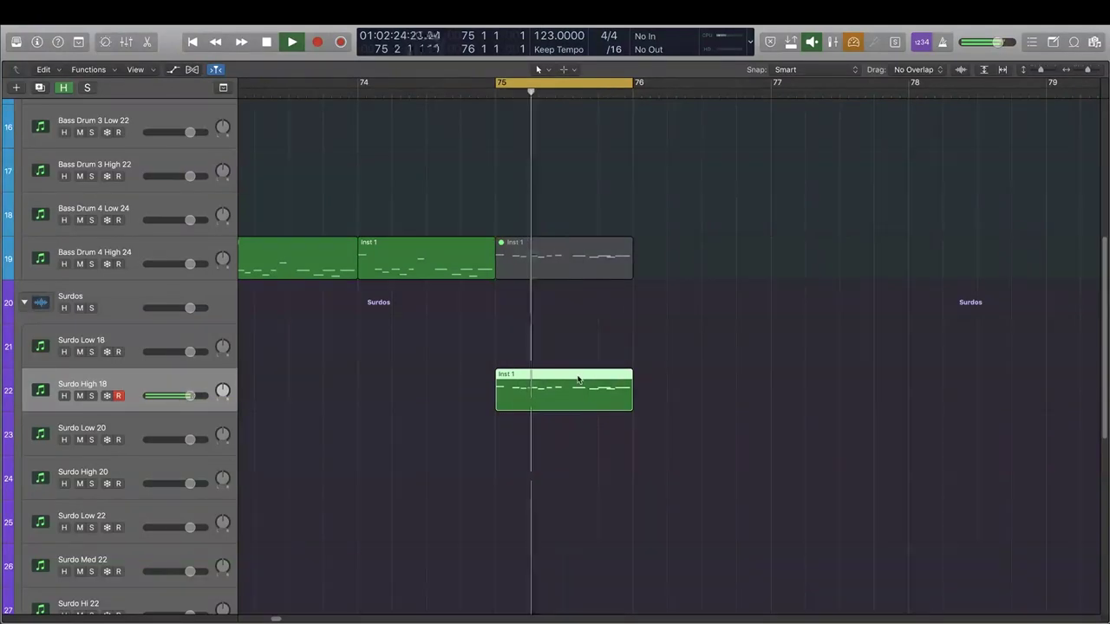
key(space)
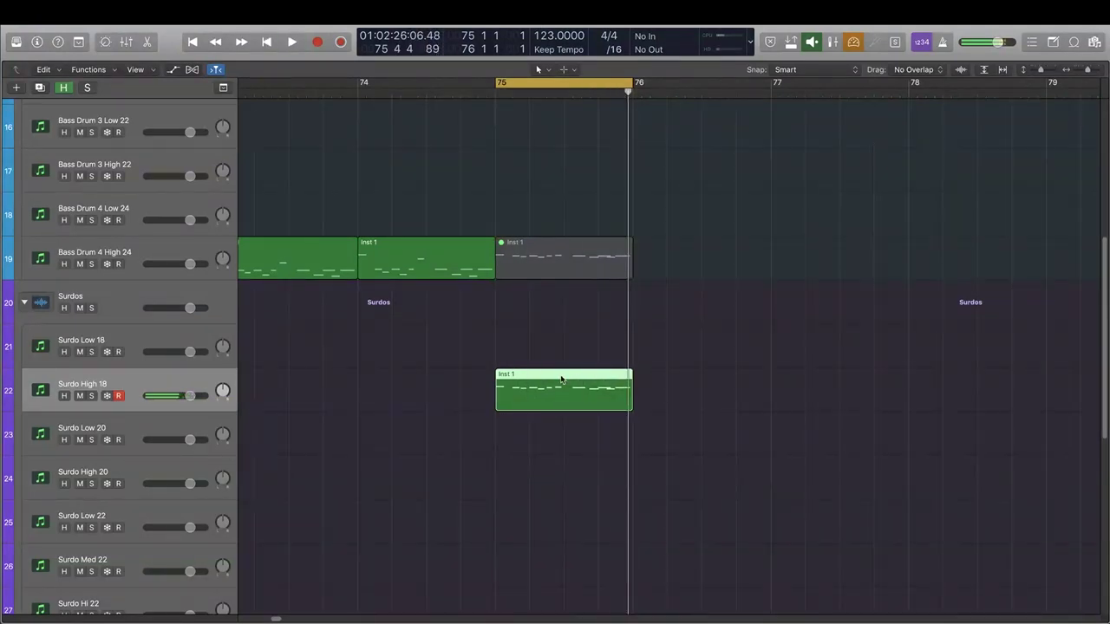
- Open the Surdo High 18 region in the Piano Roll and mute three early notes and three notes in the bar's second half
double_click(561, 379)
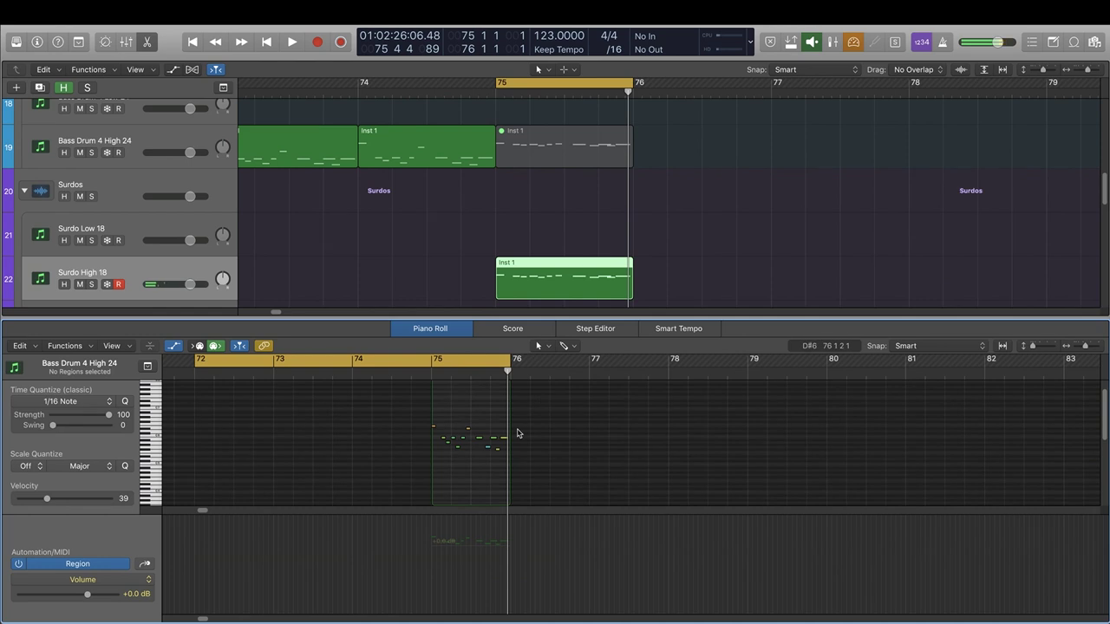
key(z)
drag(379, 433, 404, 460)
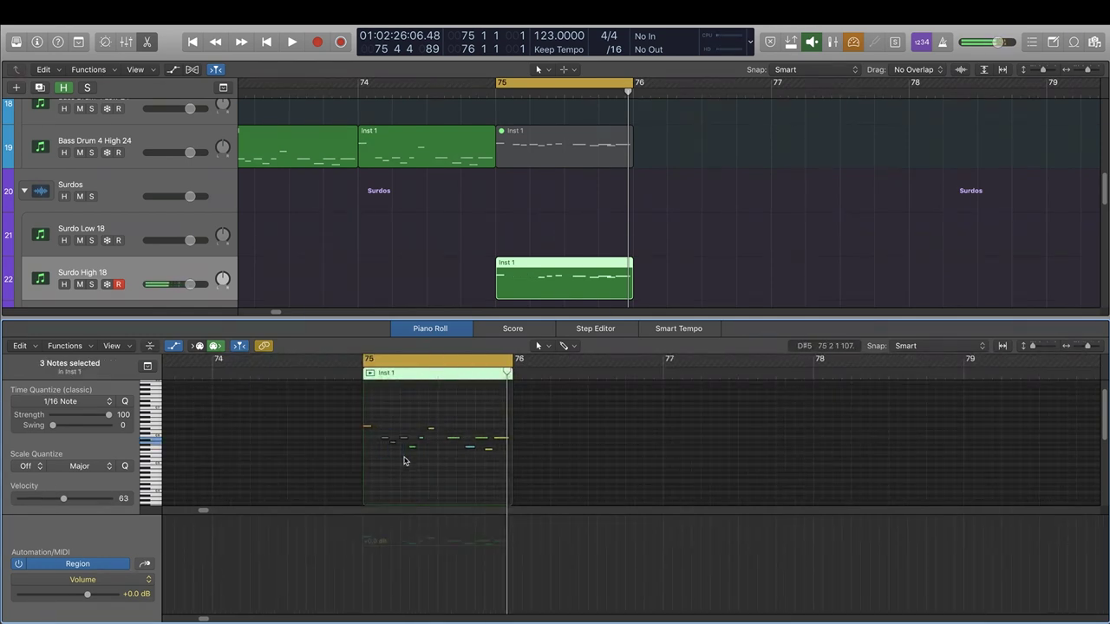
drag(447, 424, 480, 470)
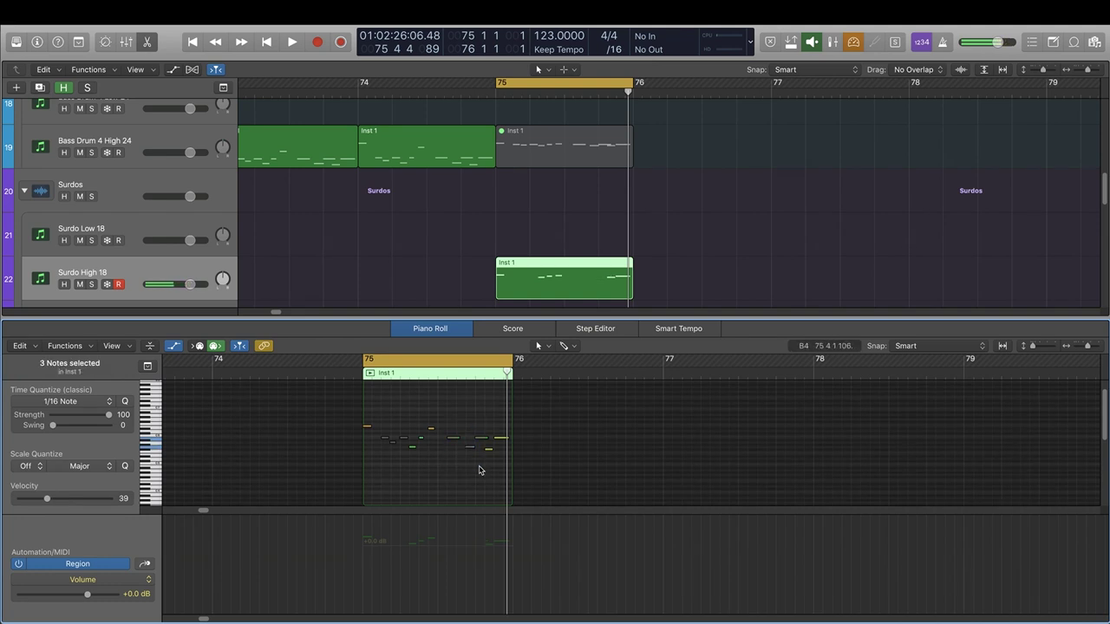
- Unmute the bar 75 region on Bass Drum 4 High 24 and play it together with the thinned Surdo part
key(space)
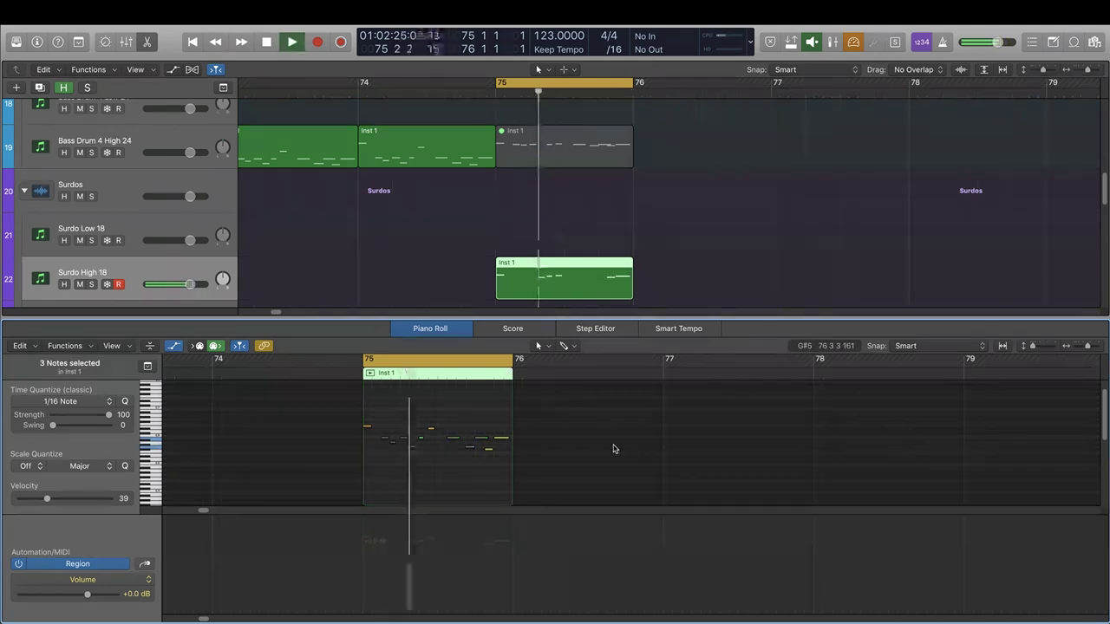
click(527, 137)
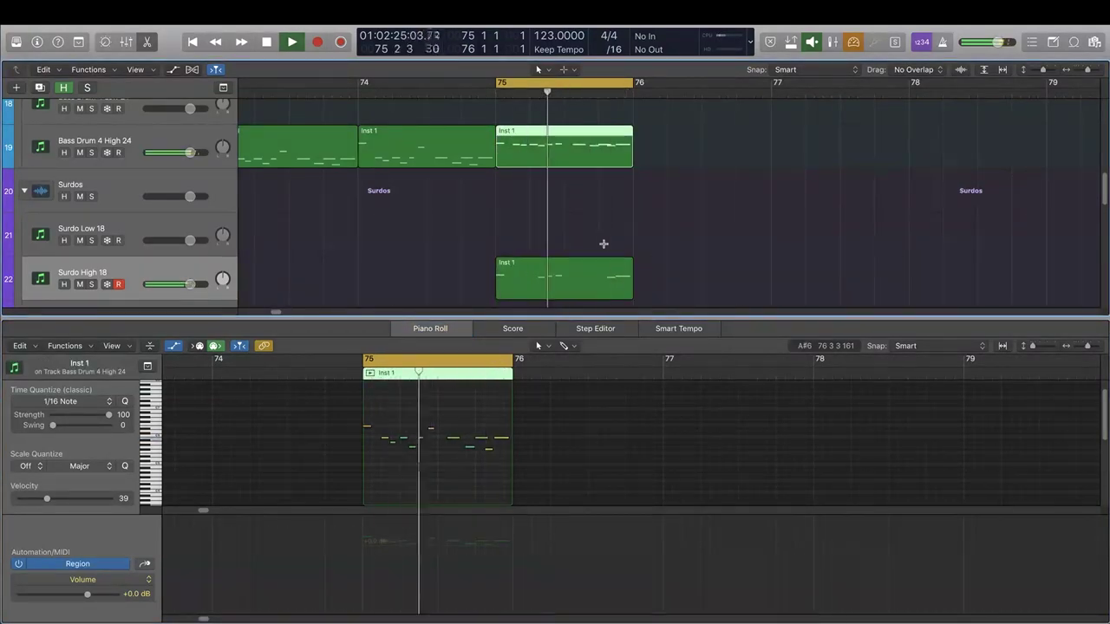
key(space)
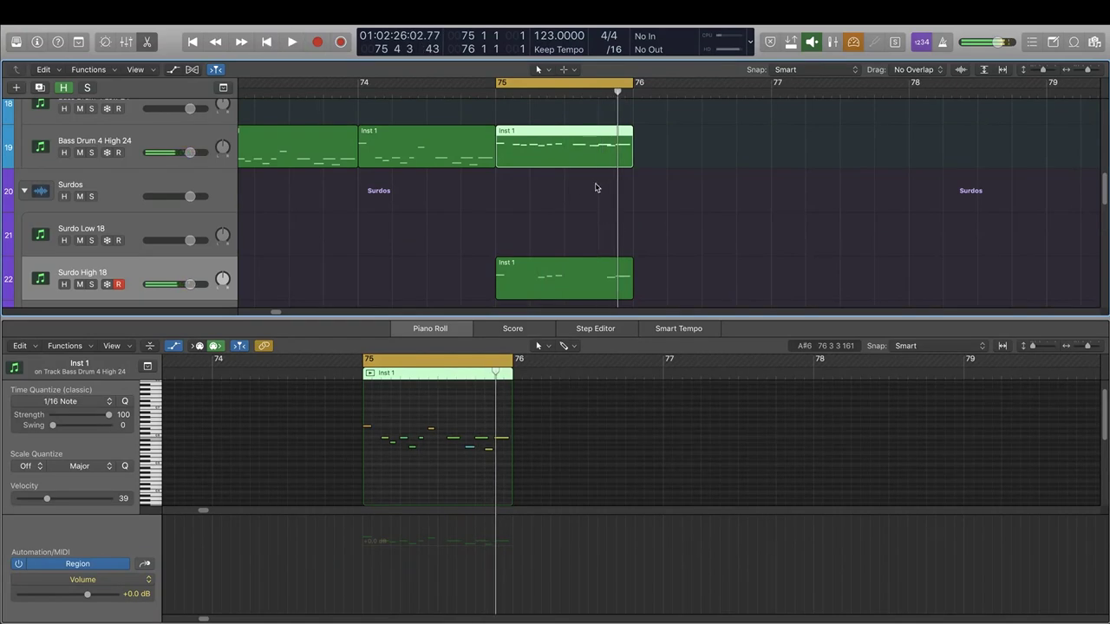
- Copy the bar 75 bass drum region to the same bar on the Tupan Low 26 track, expanding the Tupans stack
key(x)
key(x)
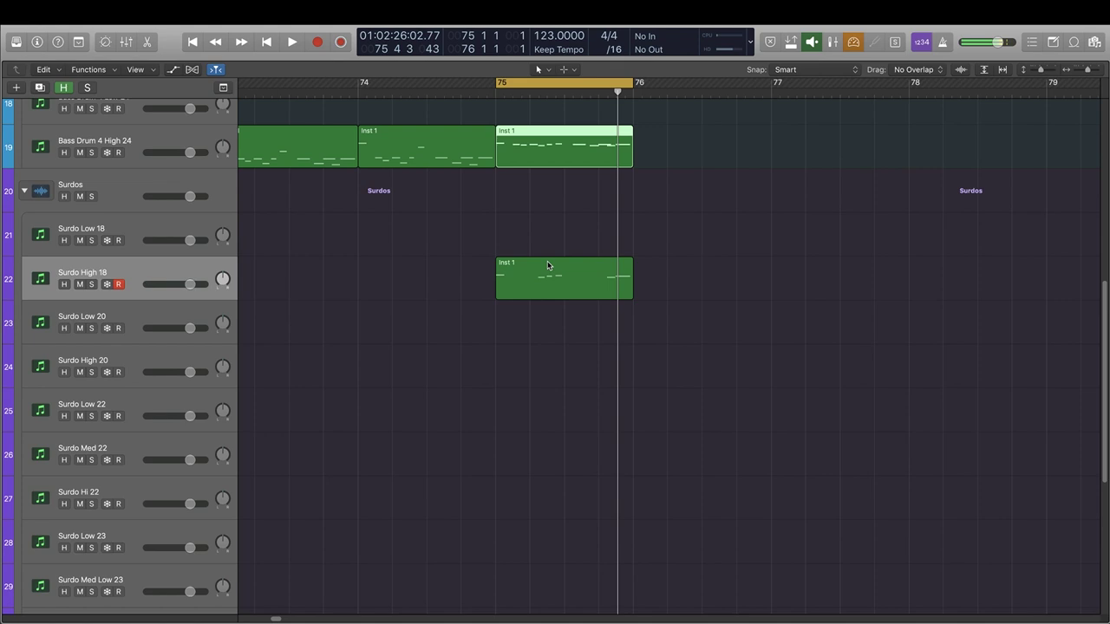
scroll(548, 355, down, 3)
scroll(547, 354, up, 3)
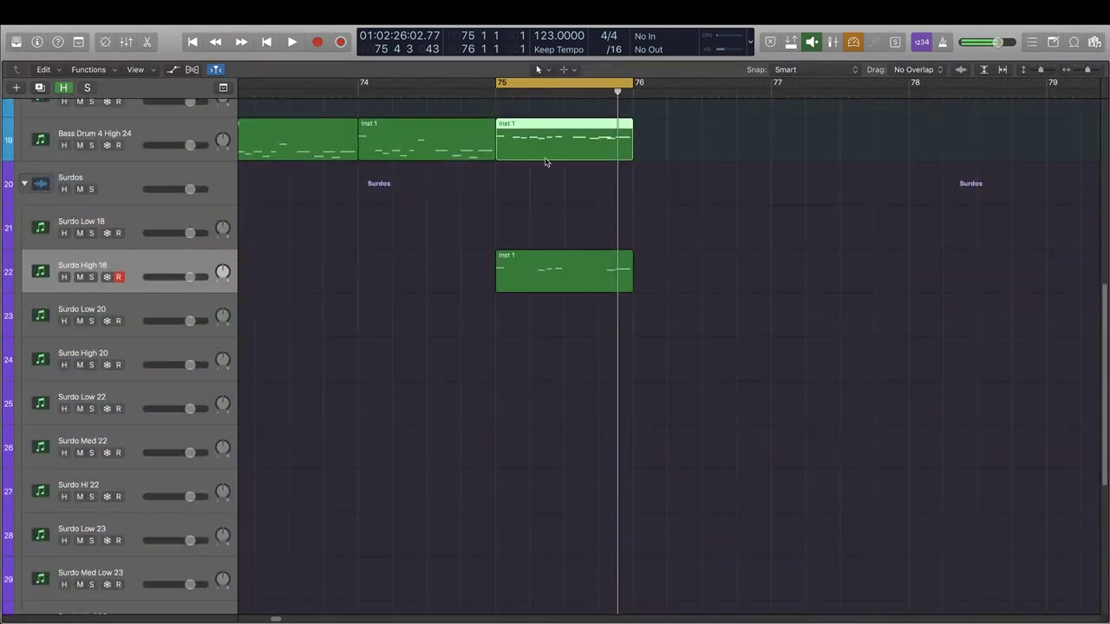
drag(545, 130, 548, 409)
scroll(548, 364, down, 2)
scroll(548, 327, down, 5)
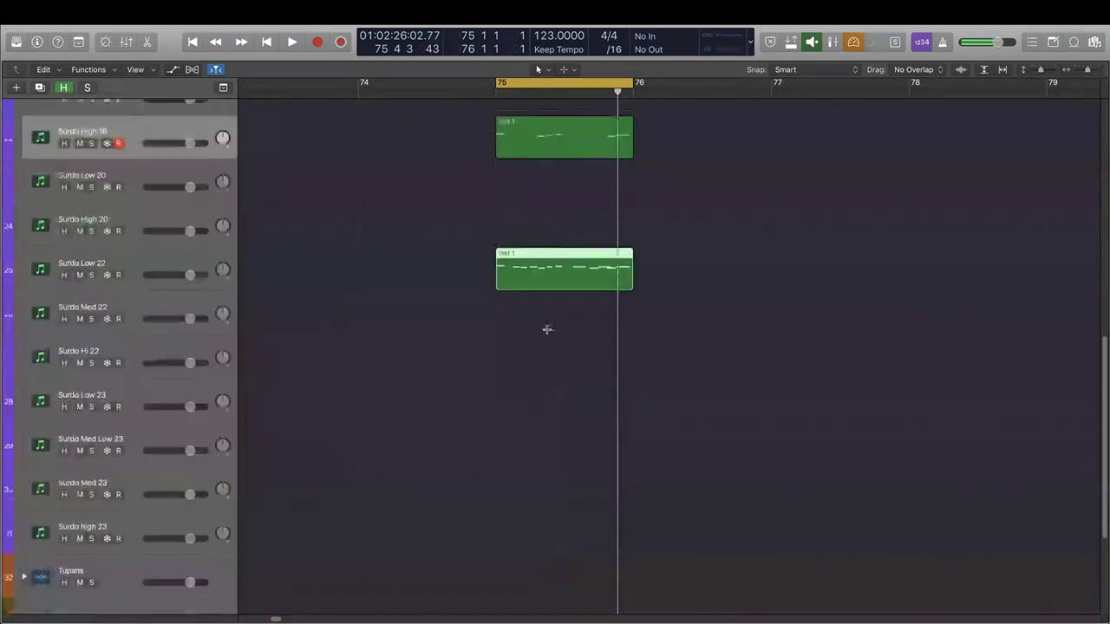
click(23, 472)
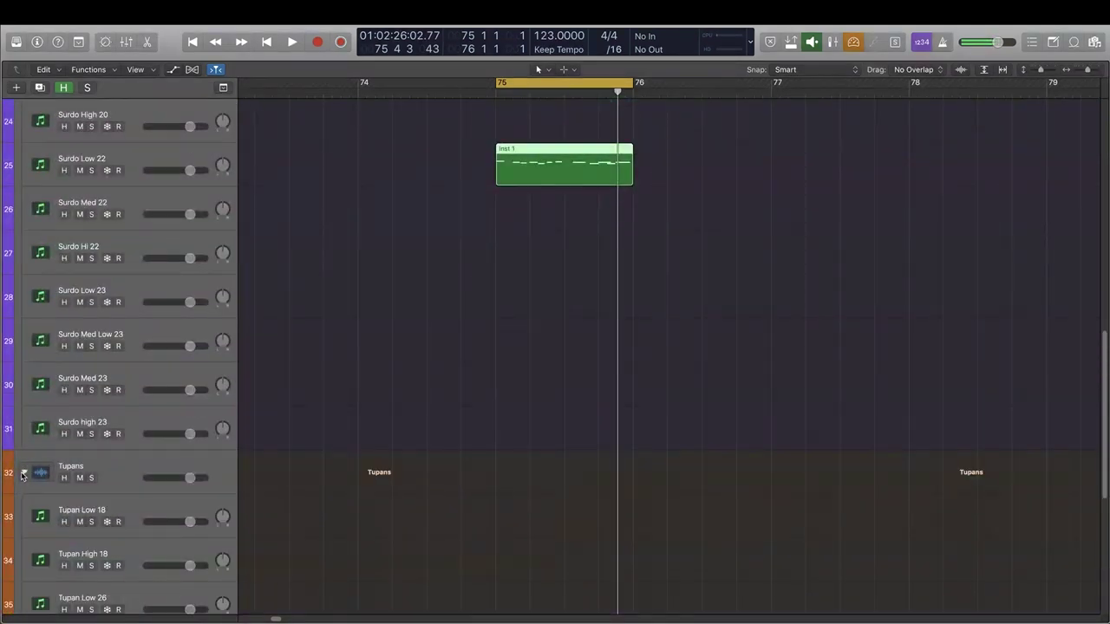
drag(541, 153, 540, 565)
scroll(539, 564, down, 5)
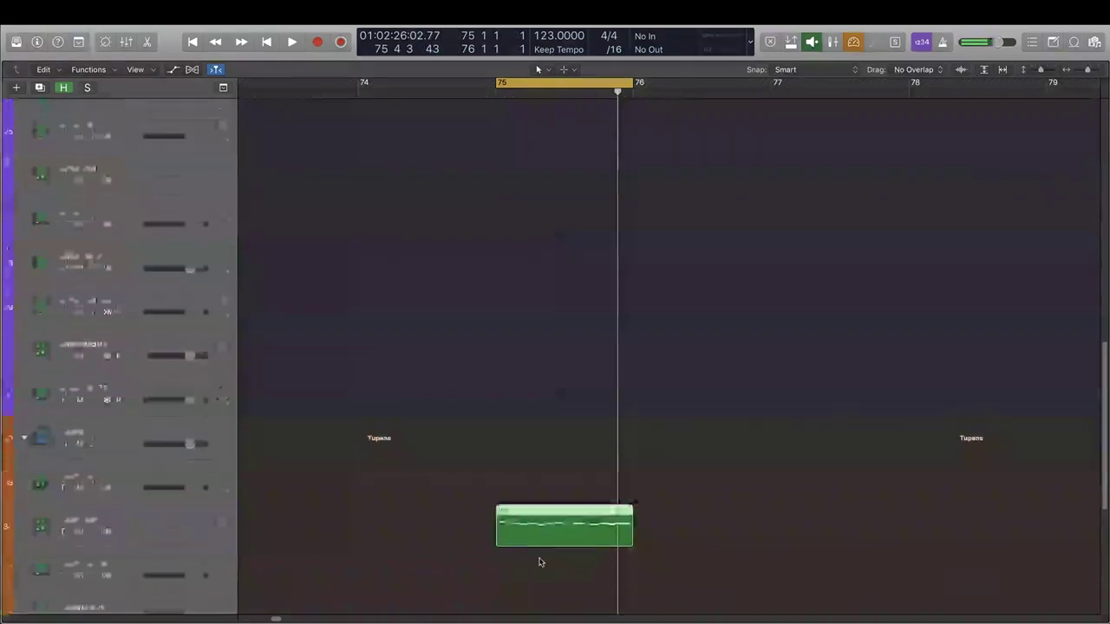
drag(546, 312, 547, 382)
- Play back the Tupan Low 26 track in solo, and take it out of solo
click(91, 368)
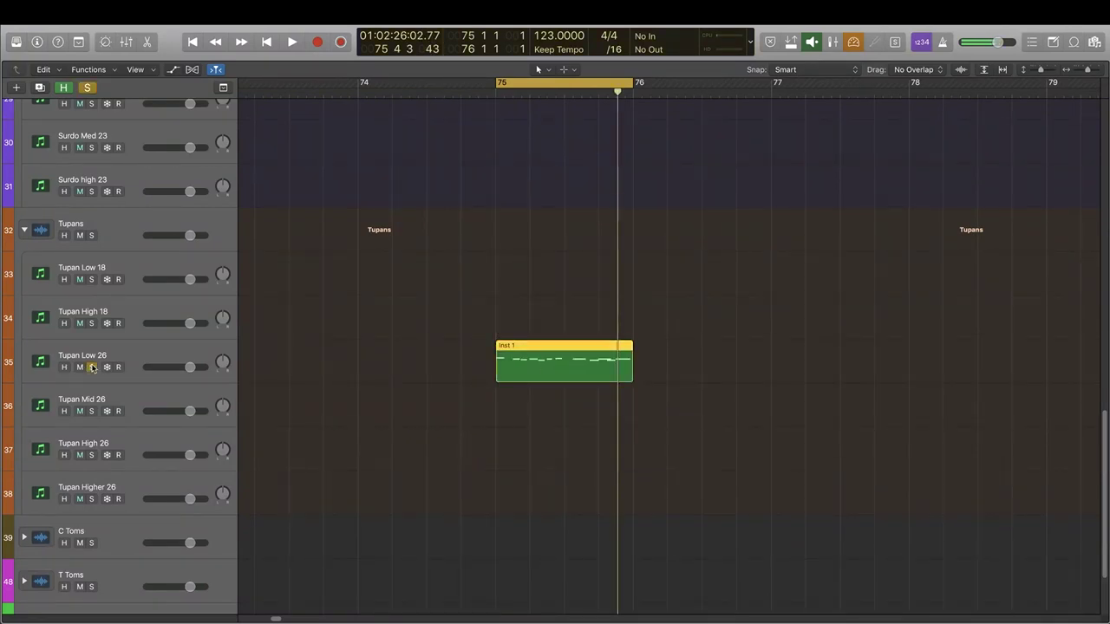
key(space)
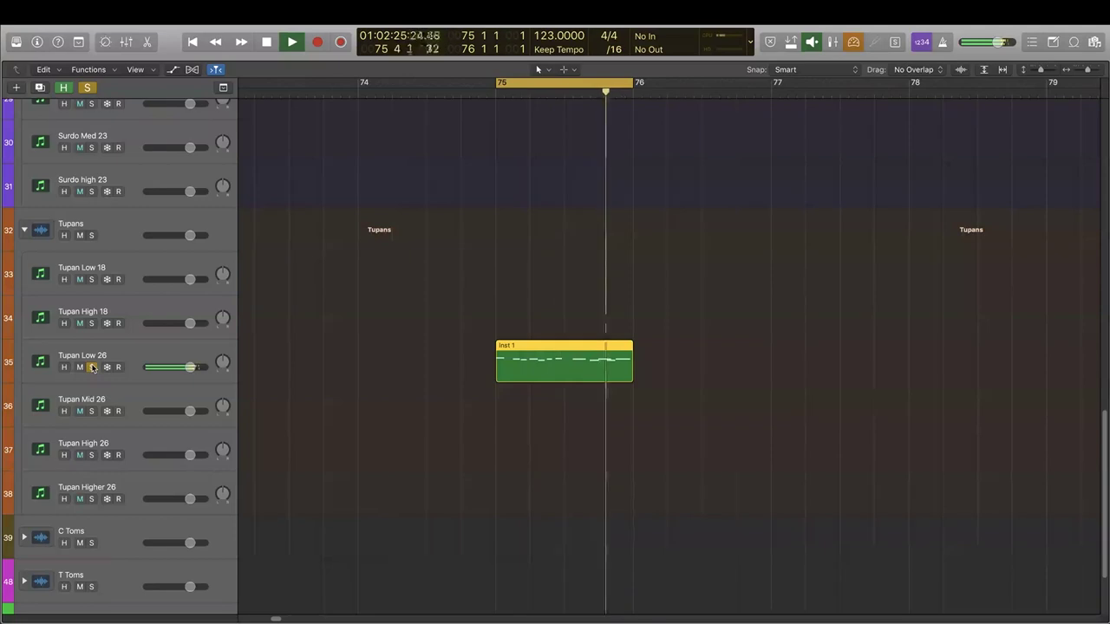
key(space)
click(91, 367)
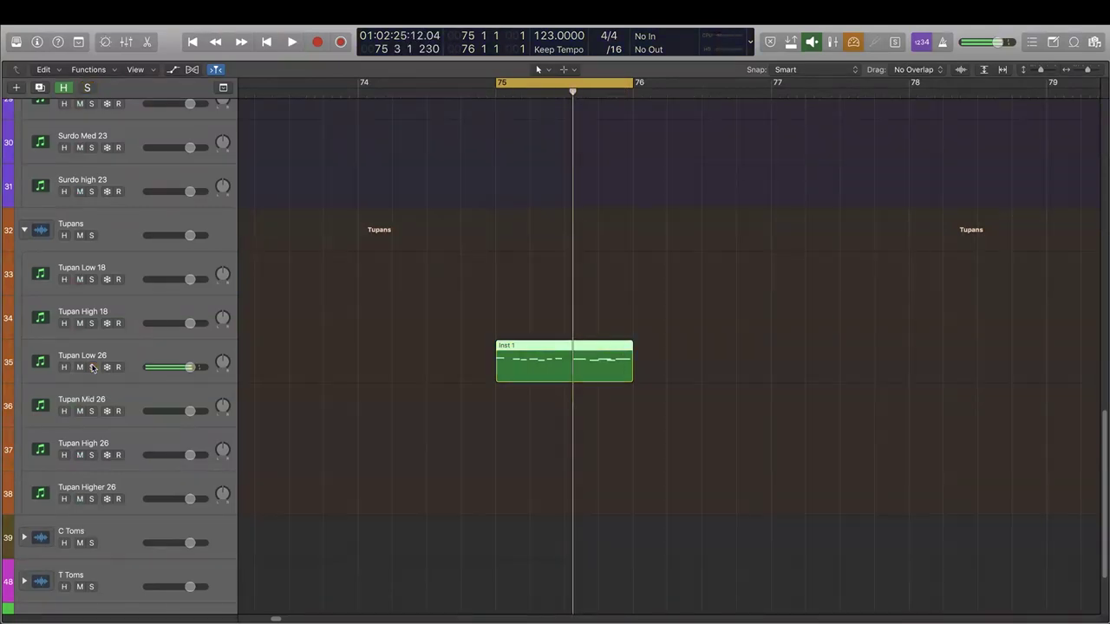
- Solo Tupan Low 26 and mute three pairs of notes in its bar 75 region, playing back the loop between edits
double_click(533, 353)
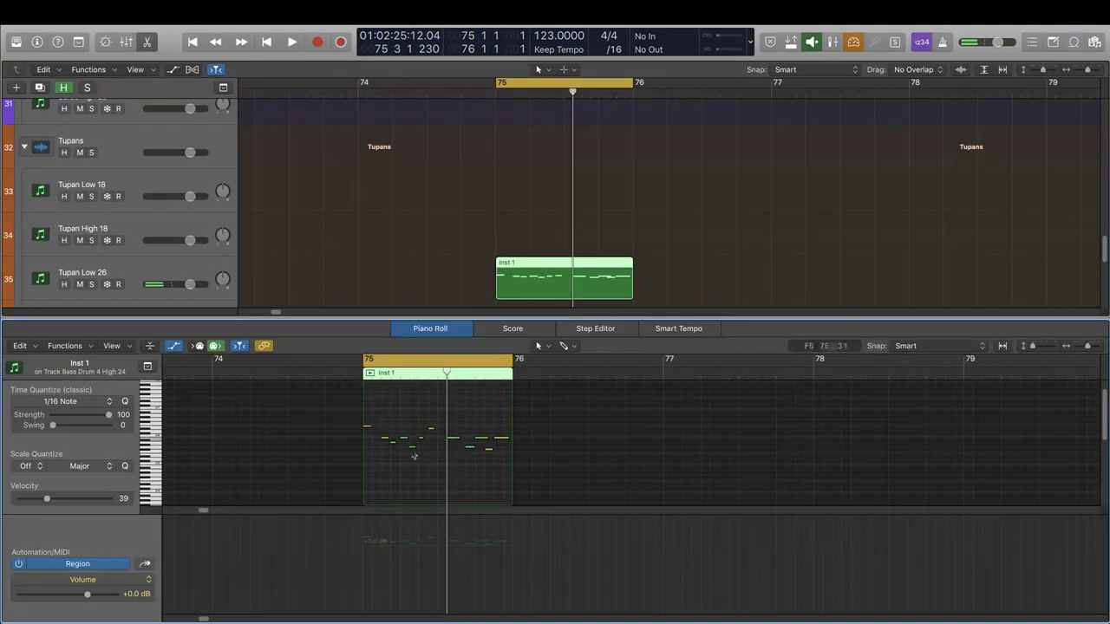
click(91, 284)
key(space)
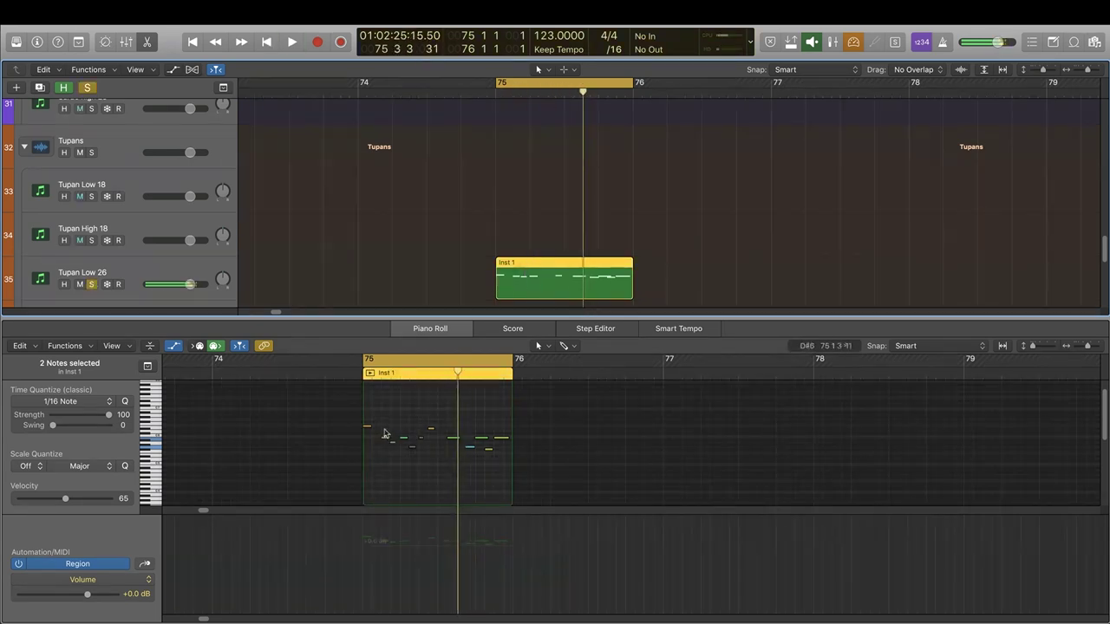
drag(383, 429, 398, 456)
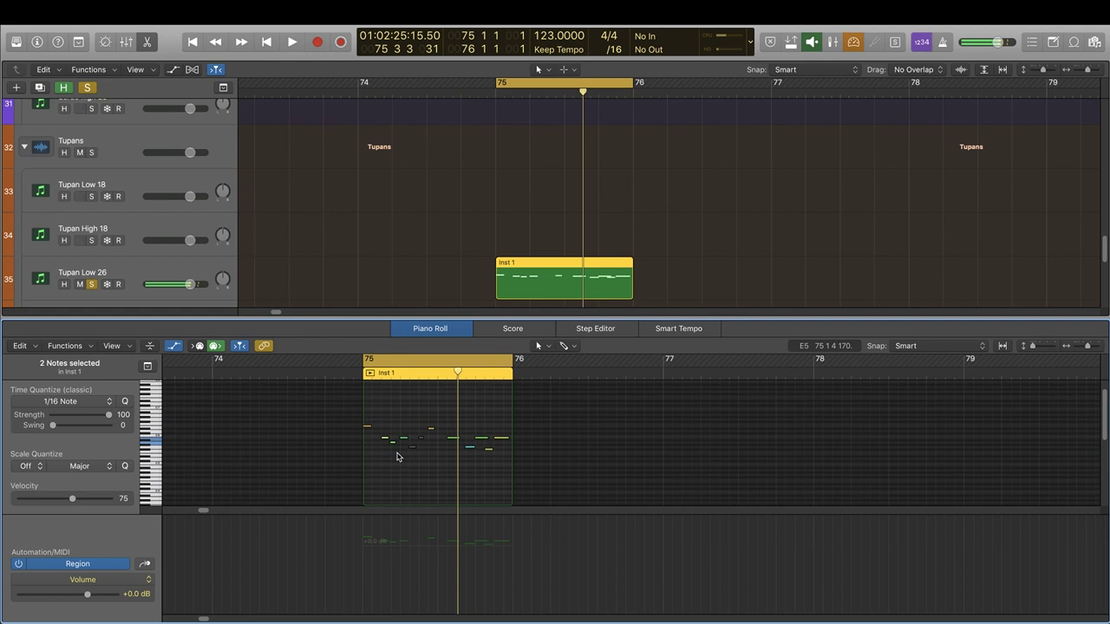
key(space)
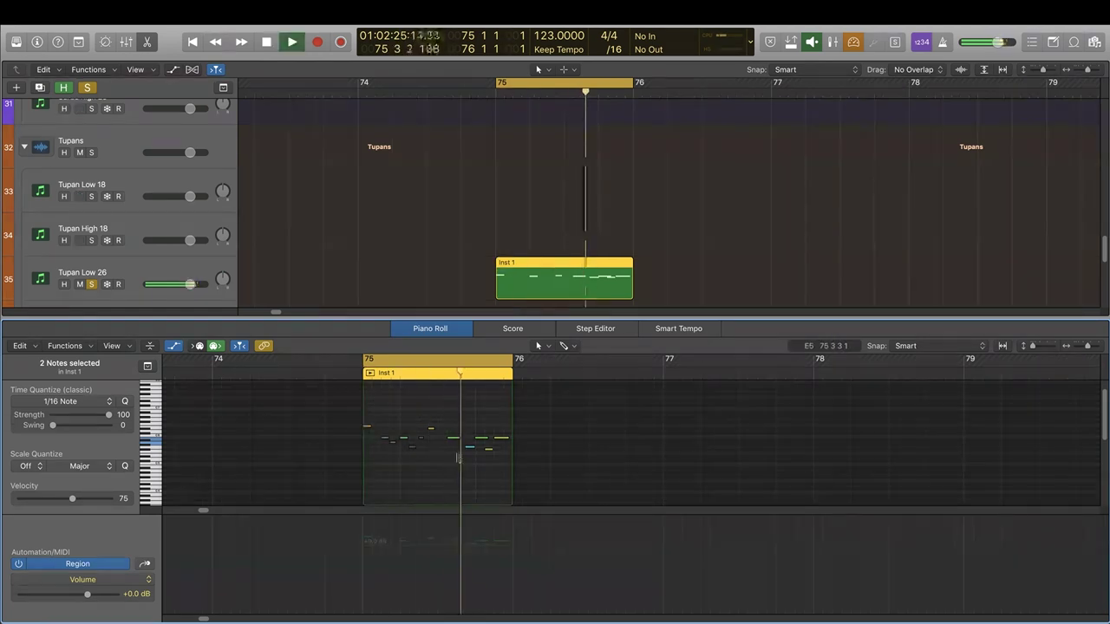
key(space)
drag(448, 428, 468, 460)
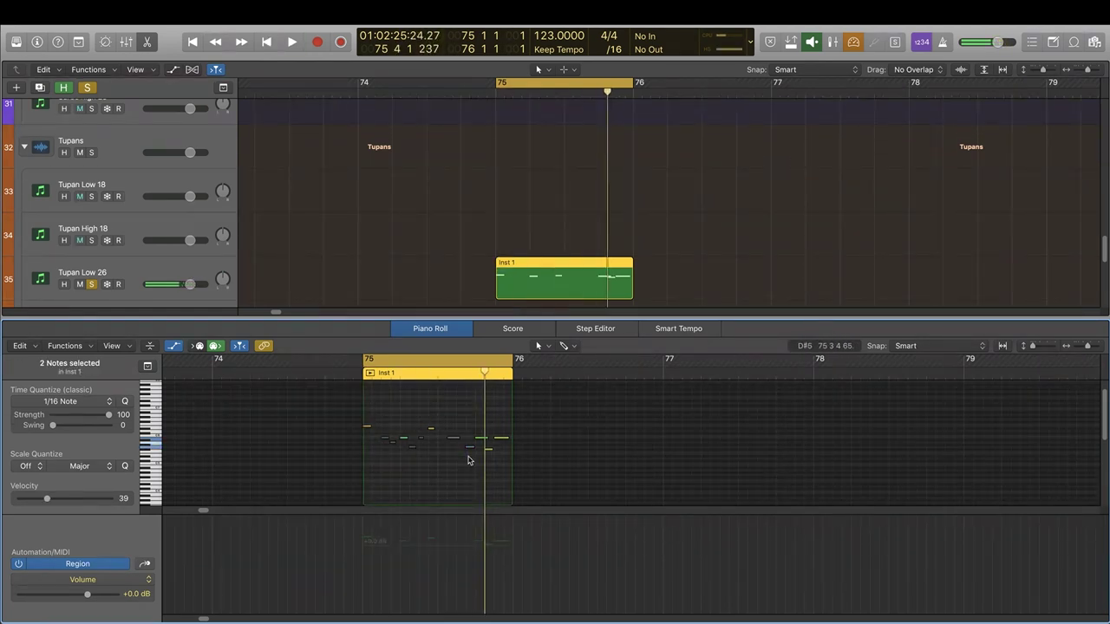
- Play back the soloed Tupan Low 26 part, take the track out of solo and stop playback
key(space)
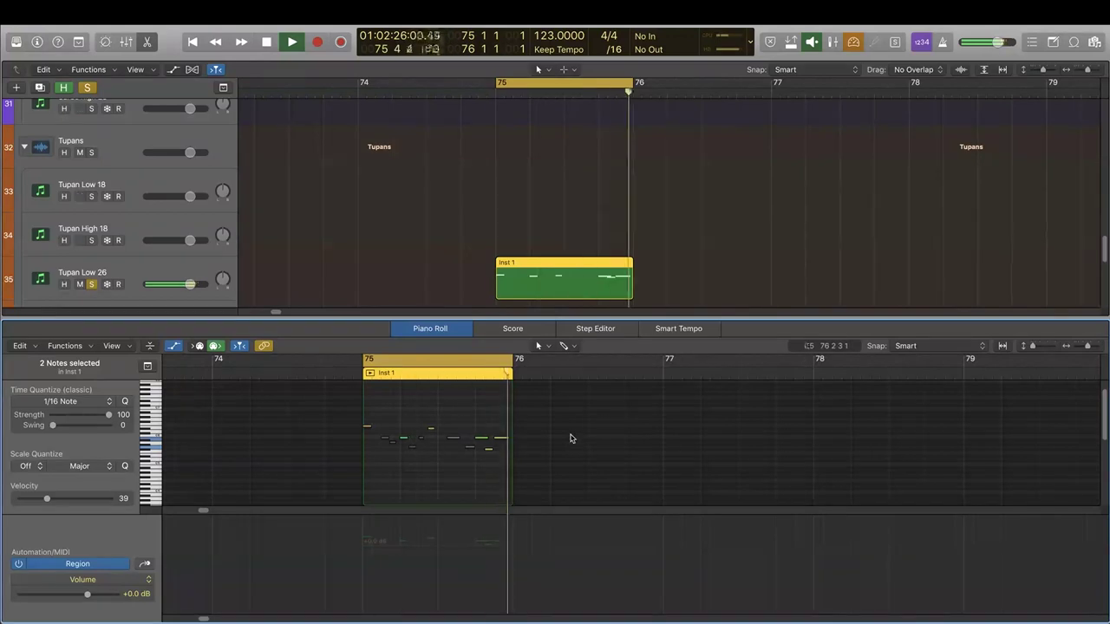
click(91, 284)
key(space)
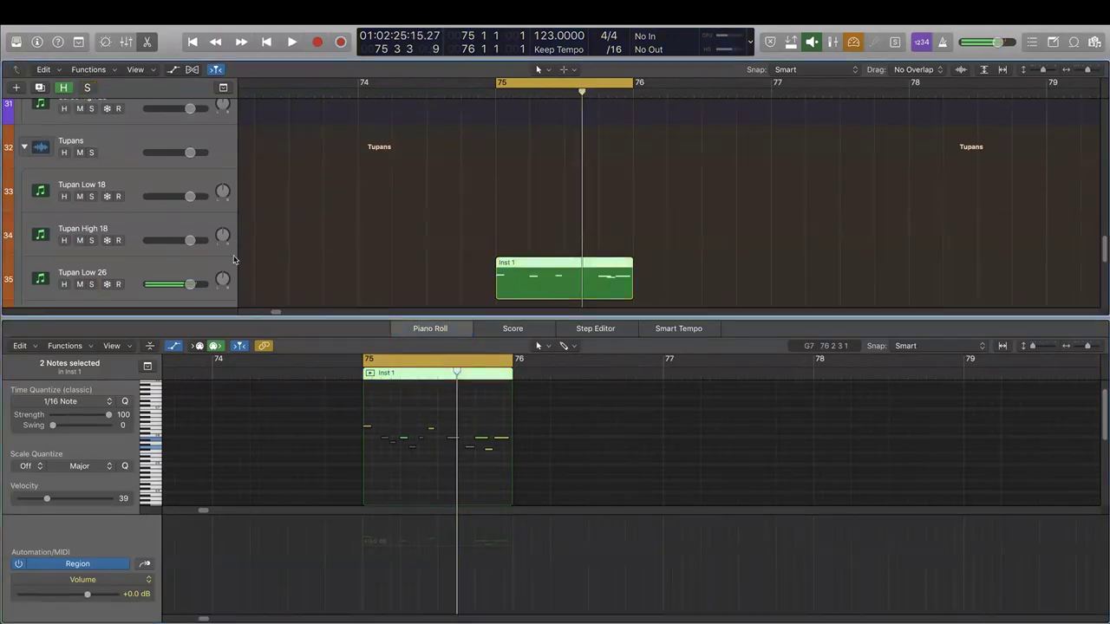
- Mute the Surdo High 18 track, play the bar 75 loop and open the Bass Drum 4 High 24 region in the piano roll
scroll(664, 269, up, 4)
key(x)
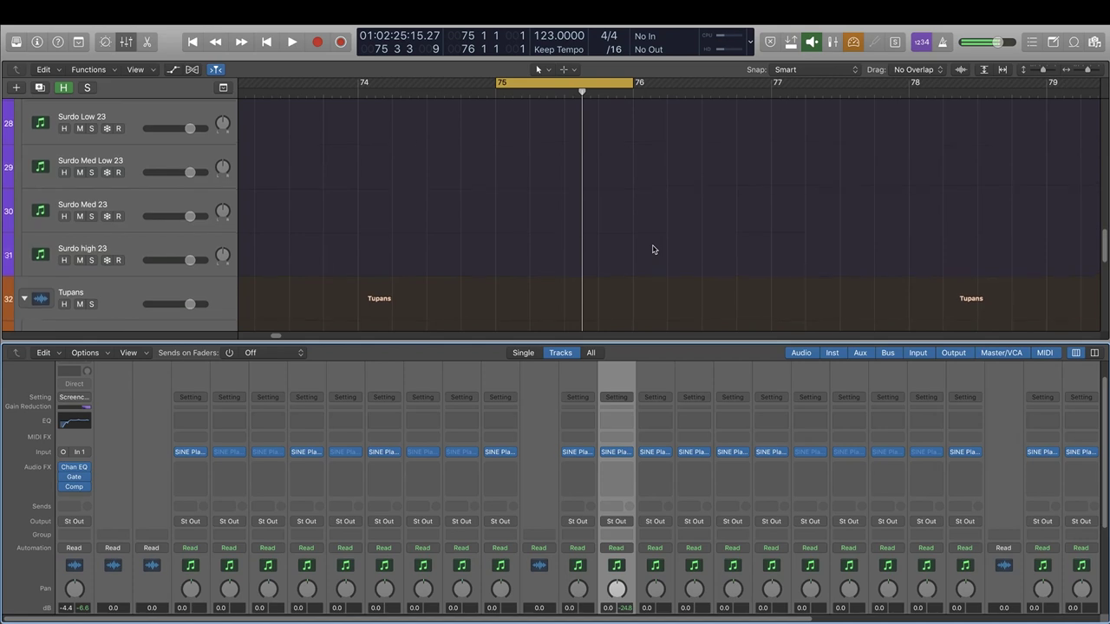
key(x)
scroll(652, 248, up, 10)
click(81, 321)
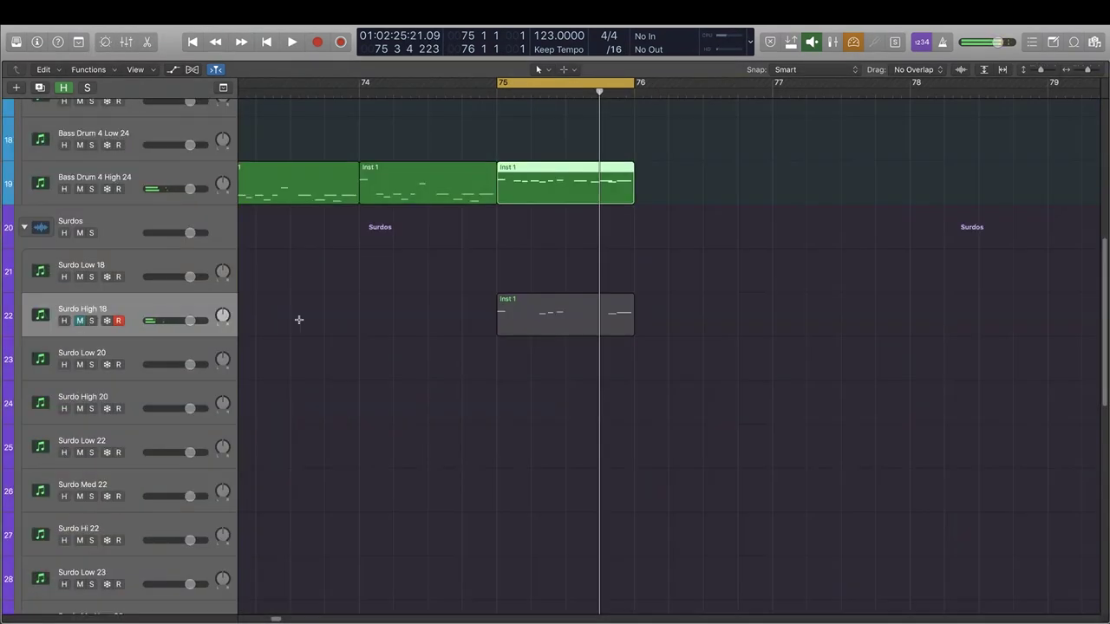
key(space)
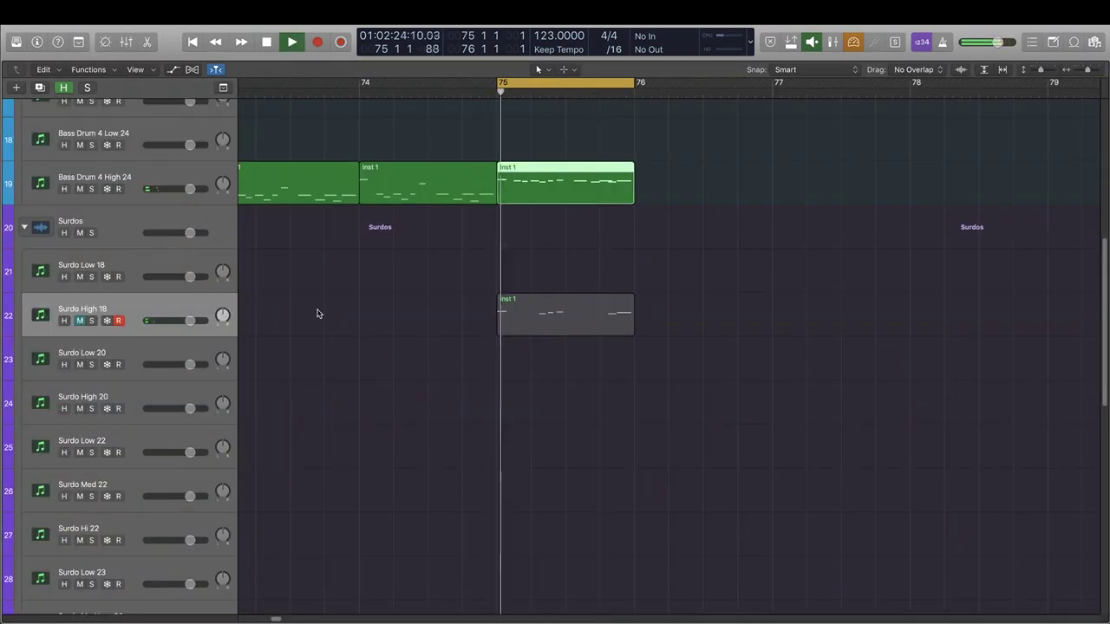
double_click(561, 166)
- Unmute Surdo High 18 and Tupan Low 26 one after the other while the bar 75 loop plays, and stop playback
scroll(538, 260, down, 3)
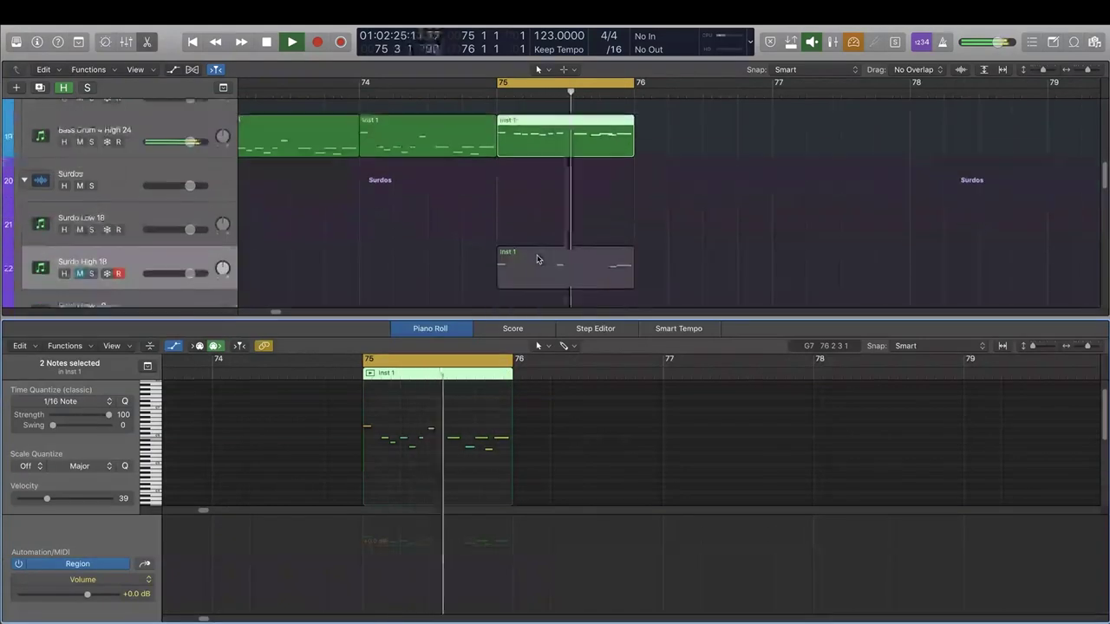
click(535, 247)
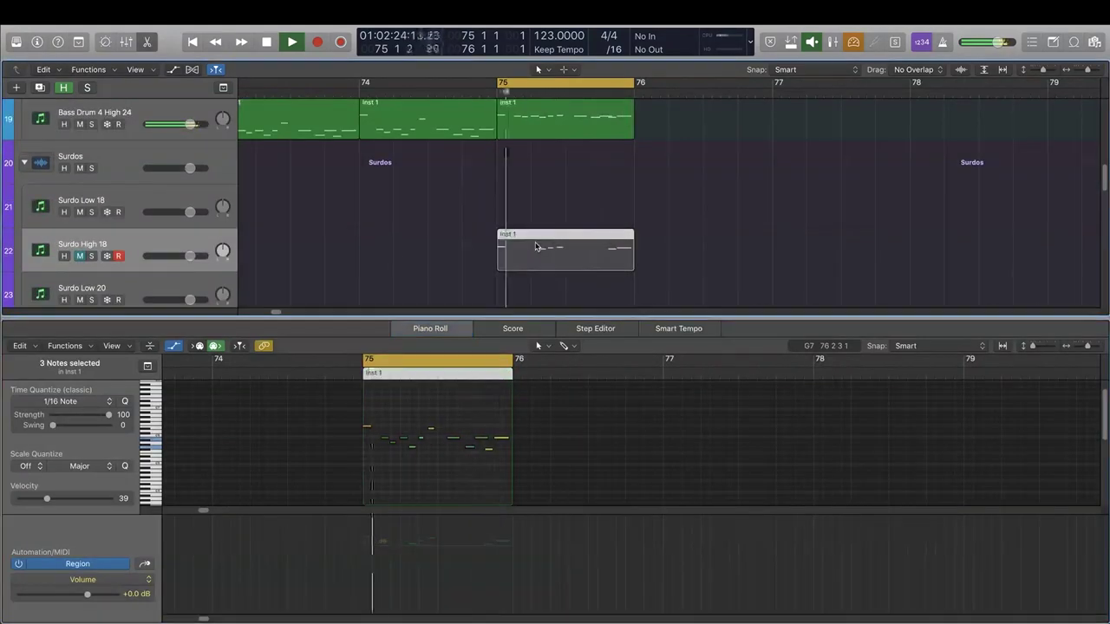
click(80, 256)
scroll(409, 238, down, 5)
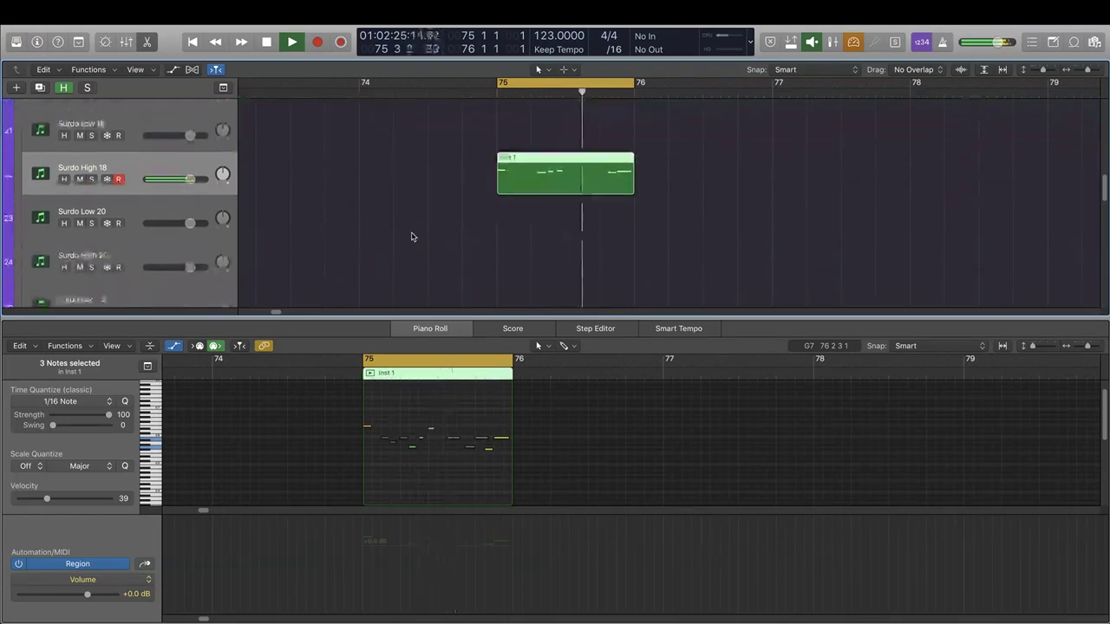
scroll(412, 237, down, 5)
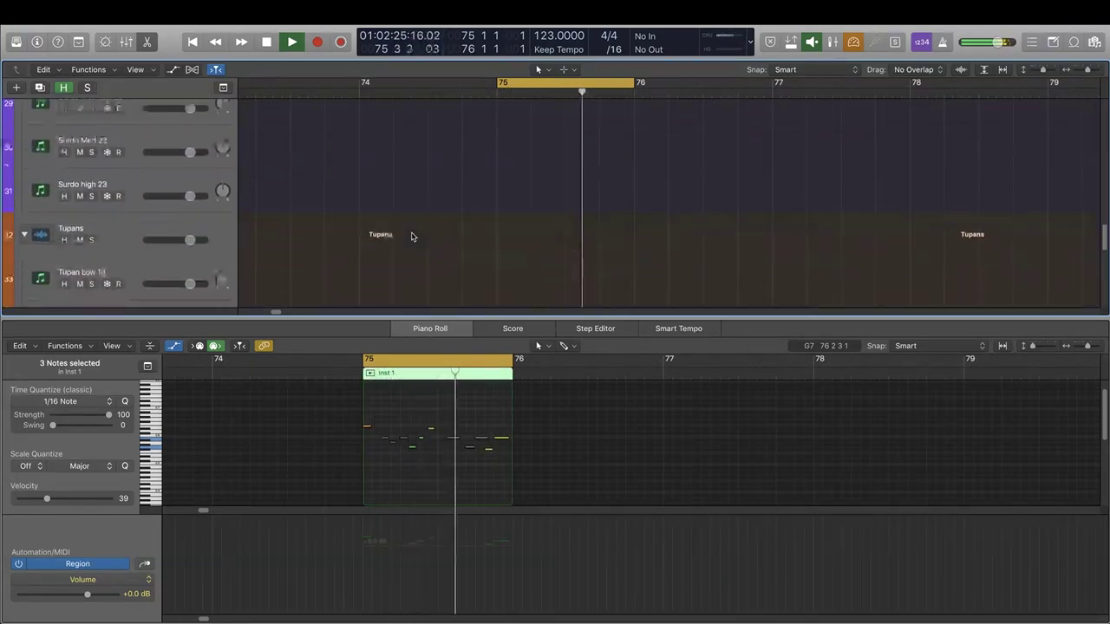
scroll(412, 237, down, 5)
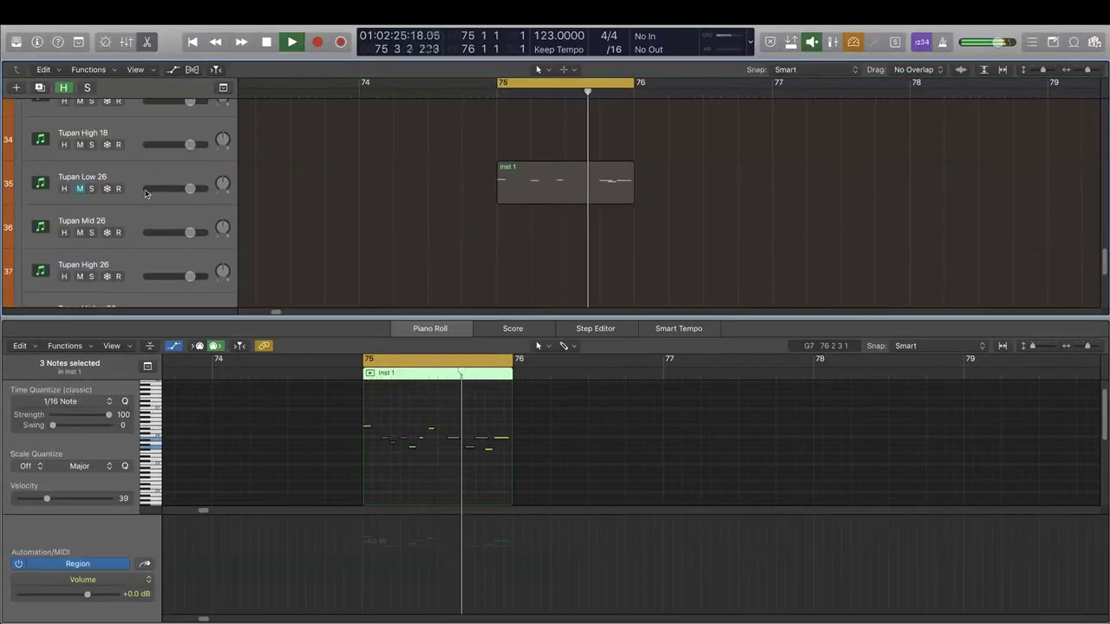
click(78, 189)
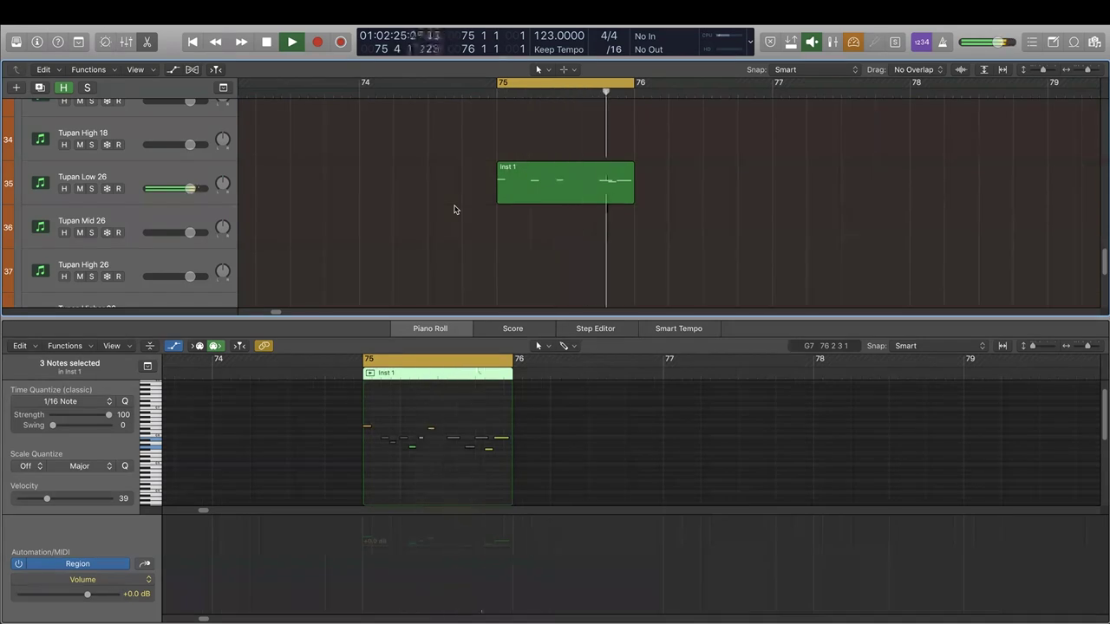
key(space)
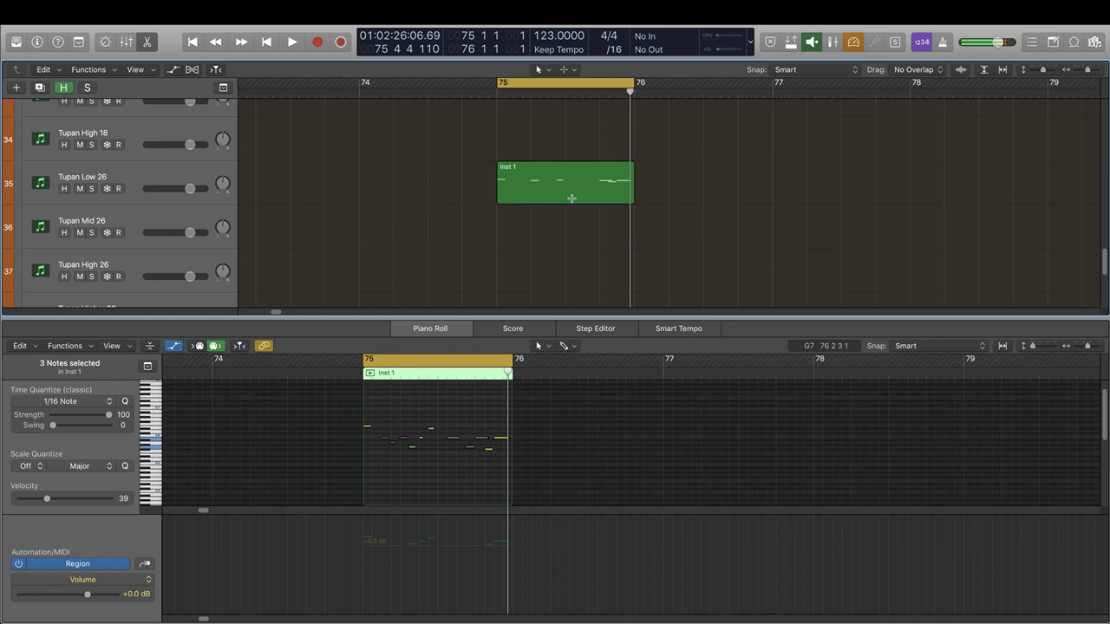
- Play back the bar 57 region on the C Tom Low 10 track in the Custom Drums stack
scroll(569, 196, up, 10)
scroll(570, 199, down, 6)
scroll(571, 199, up, 4)
scroll(571, 198, down, 3)
scroll(577, 272, down, 7)
scroll(520, 280, down, 6)
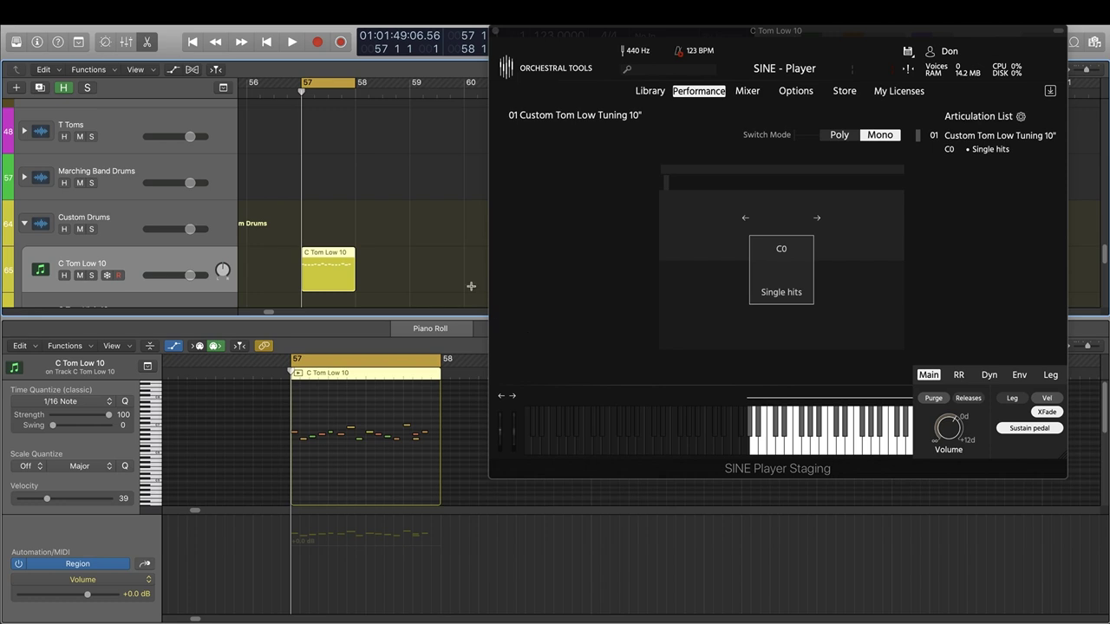
key(space)
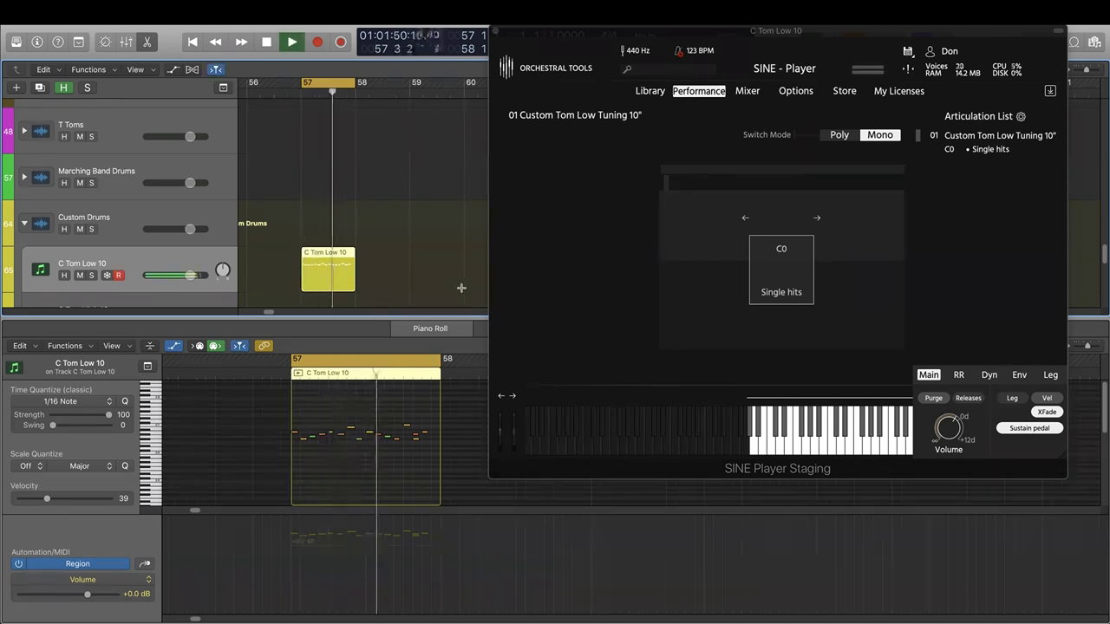
key(space)
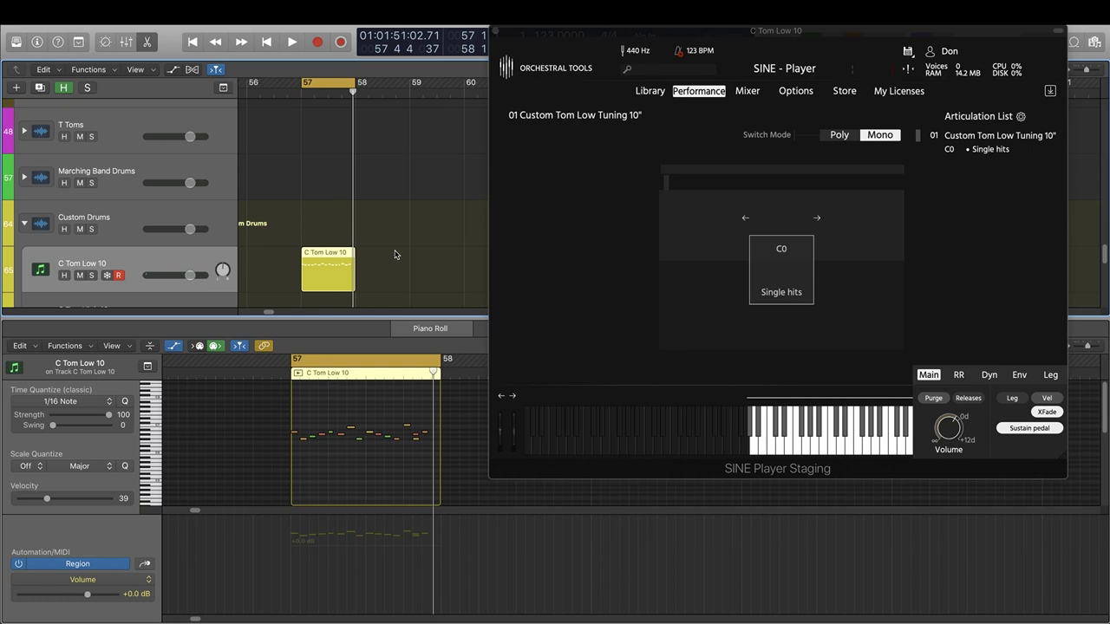
- Move the bar 57 region to C Tom High 10 and on to C Tom Low 12, playing it back on each track
scroll(392, 243, down, 2)
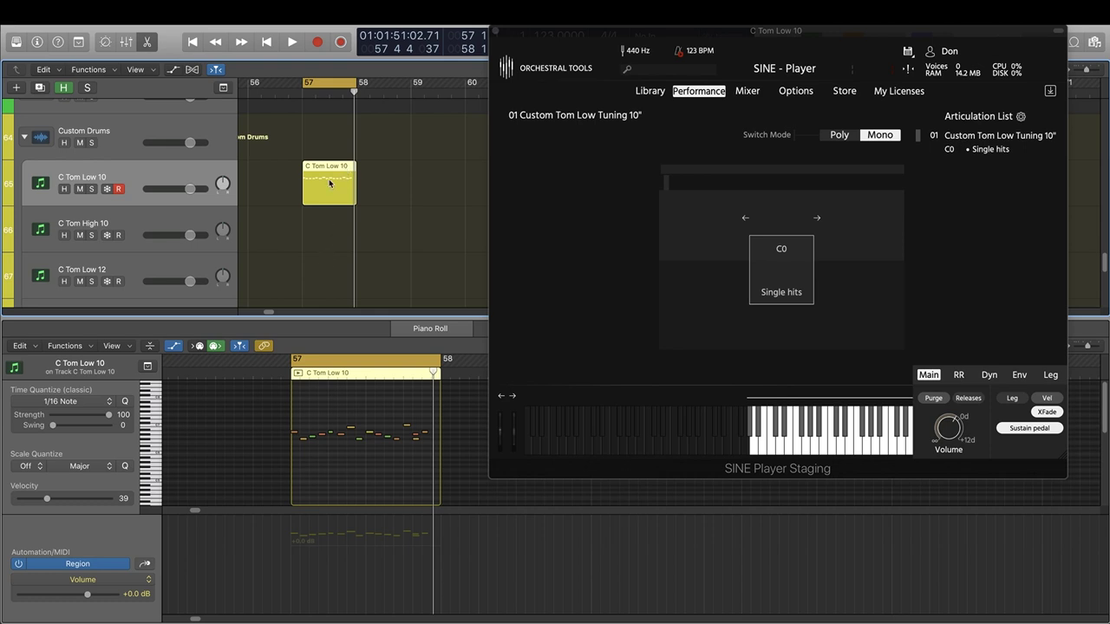
drag(328, 178, 328, 219)
key(space)
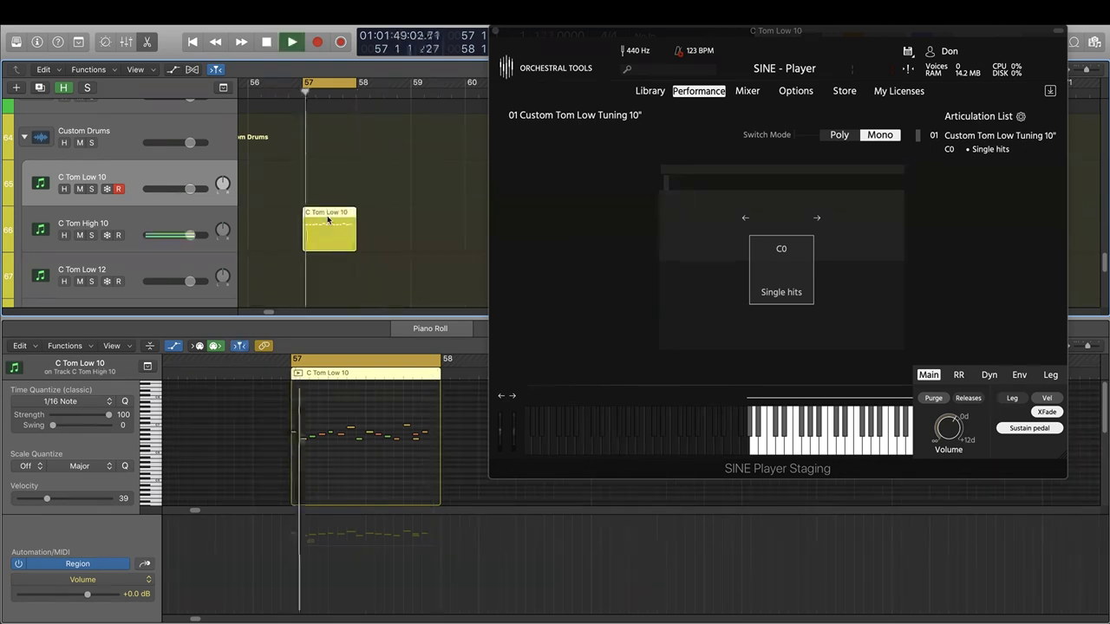
key(space)
drag(328, 219, 328, 271)
scroll(361, 208, down, 2)
key(space)
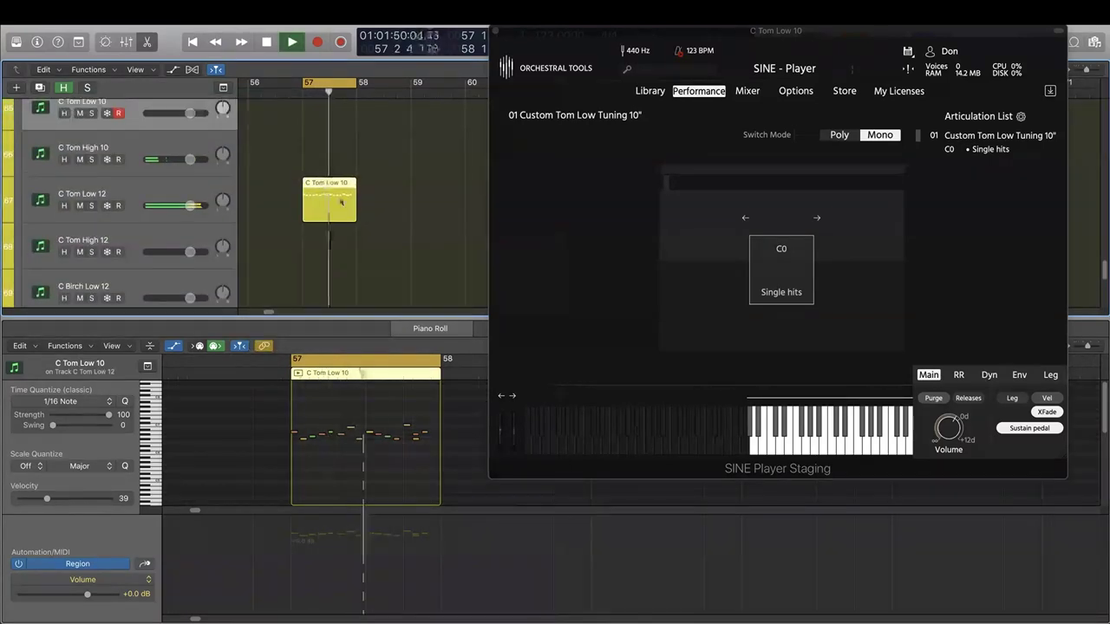
key(space)
- Move the bar 57 region to C Tom High 12 and on to C Birch Low 12, playing it back on each track
drag(329, 208, 329, 253)
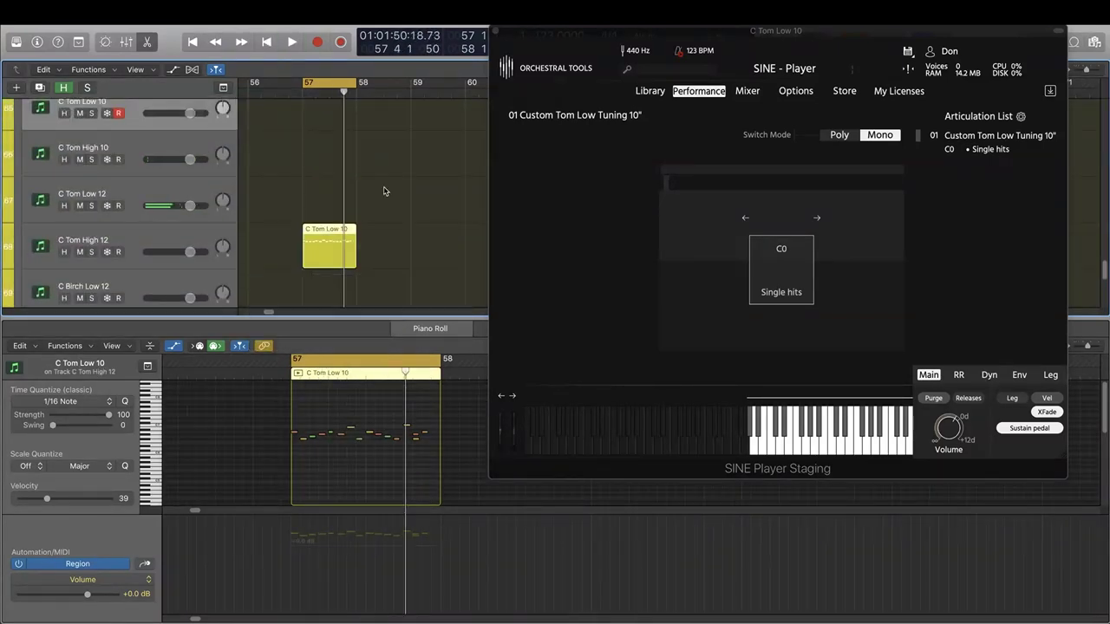
click(385, 191)
scroll(385, 191, down, 2)
key(space)
key(space)
drag(330, 182, 331, 228)
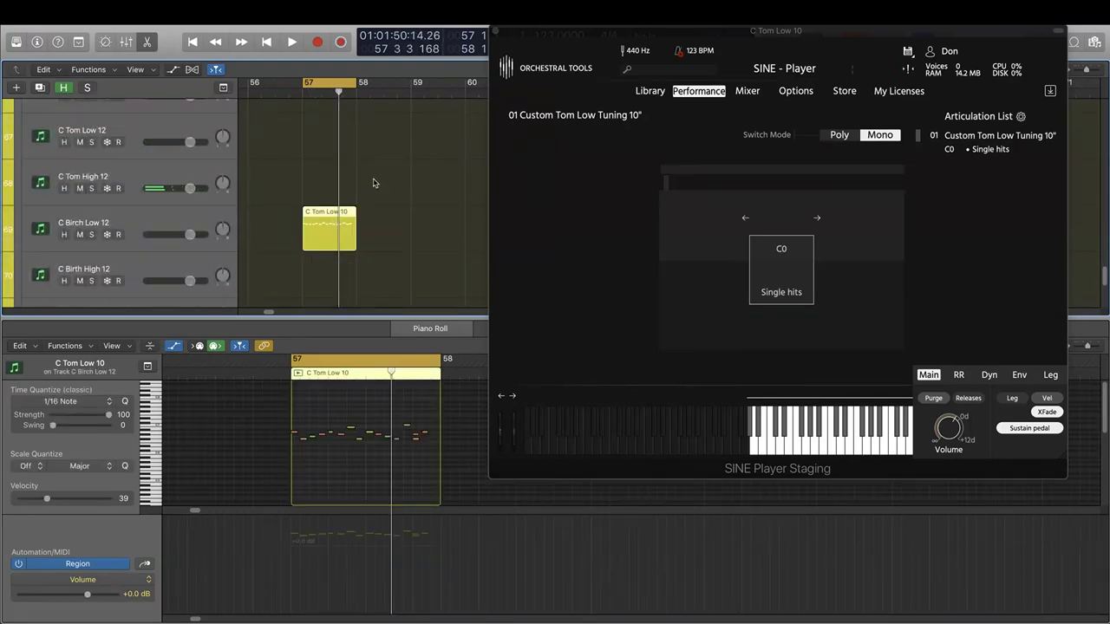
key(space)
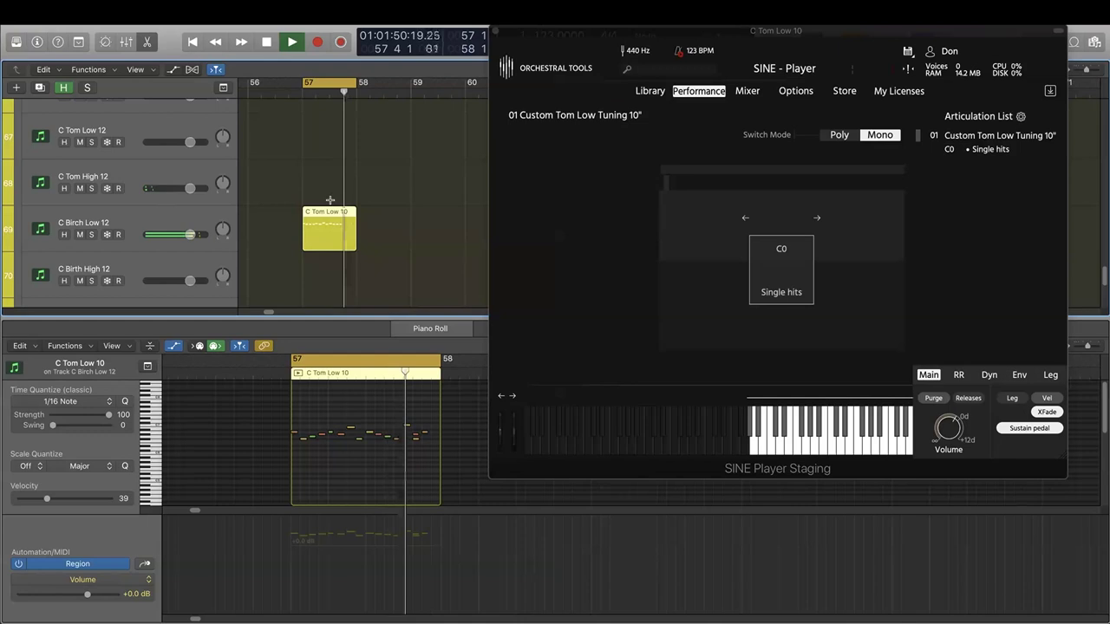
key(space)
- Move the bar 57 region from C Birch Low 12 back to the C Tom Low 10 track
scroll(327, 244, down, 3)
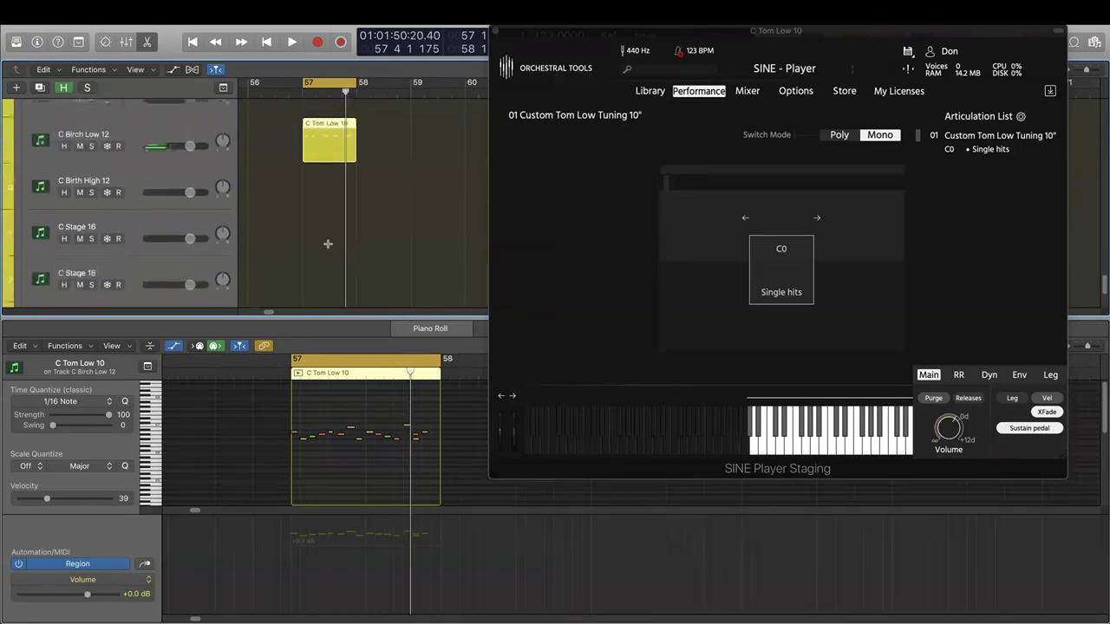
scroll(328, 243, up, 3)
scroll(295, 197, down, 3)
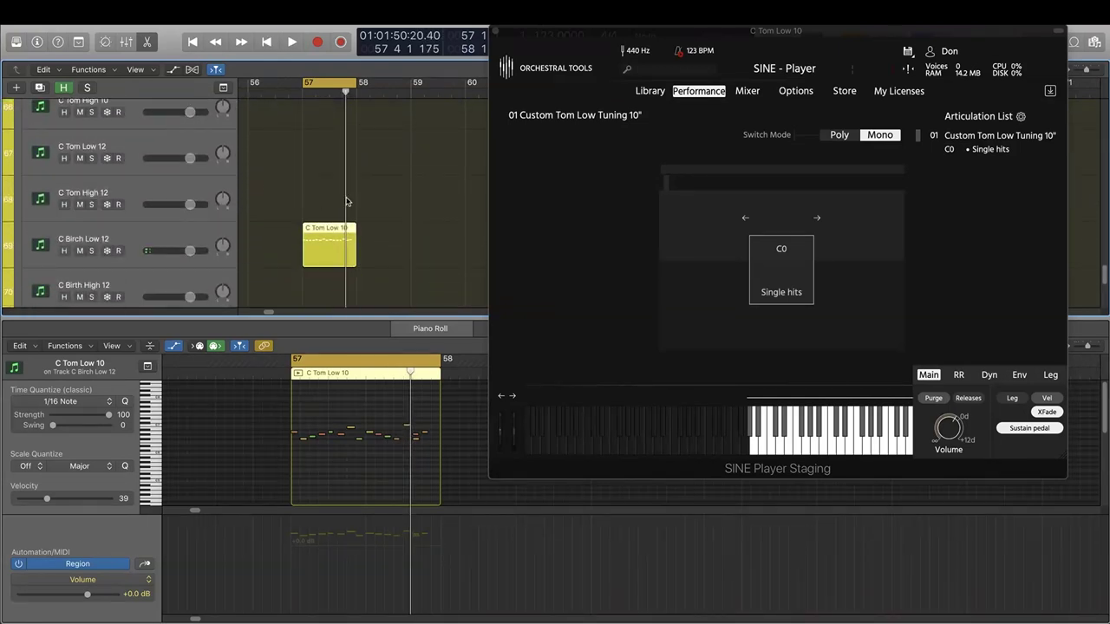
scroll(325, 240, up, 2)
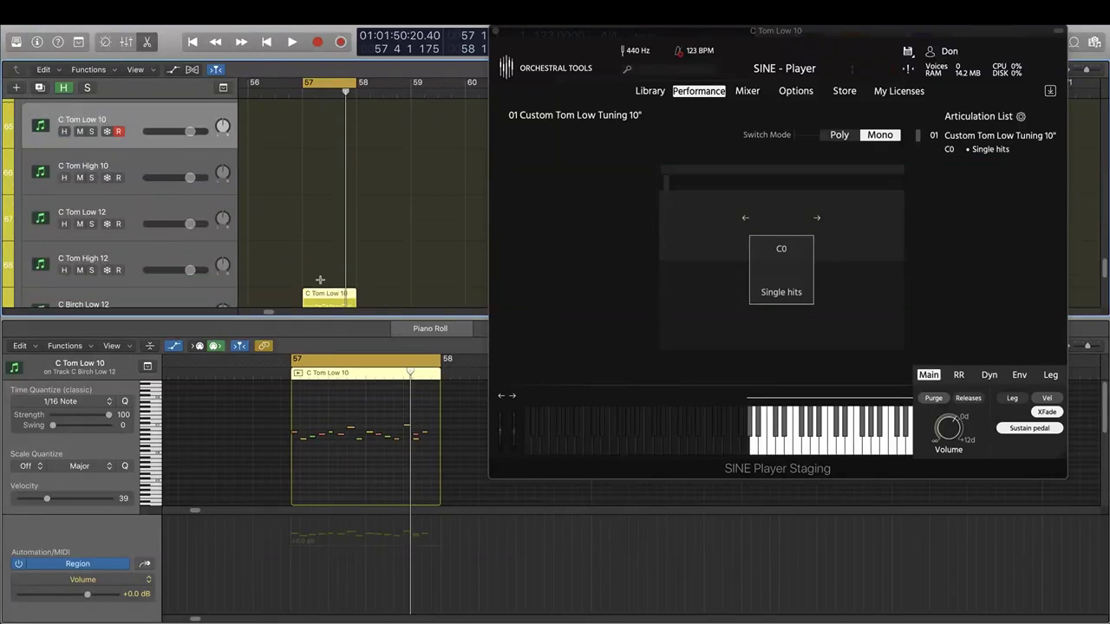
drag(320, 279, 323, 139)
- Copy the bar 57 region from C Tom Low 10 to the same bar on C Tom High 10 and C Tom Low 12
scroll(324, 175, up, 3)
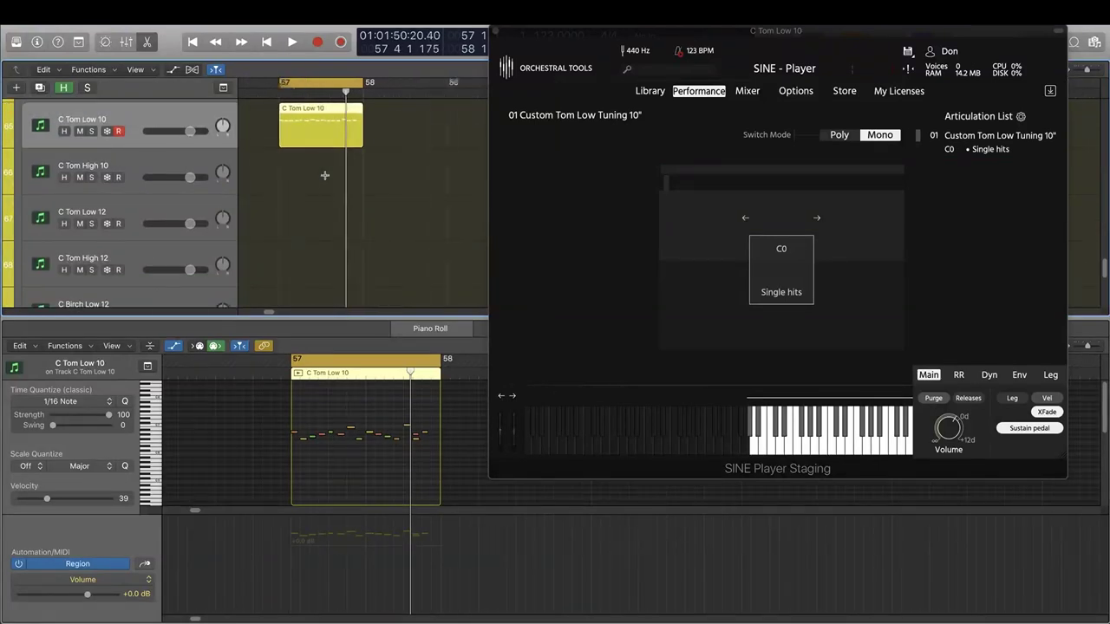
scroll(325, 175, left, 3)
scroll(374, 127, right, 2)
scroll(374, 126, up, 1)
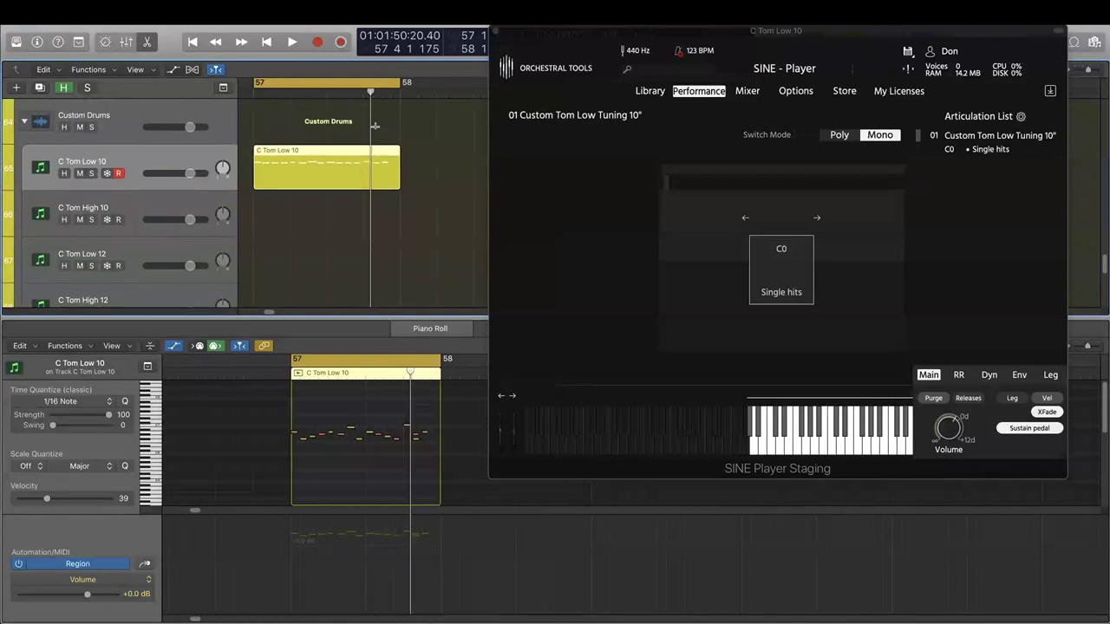
scroll(318, 180, left, 2)
alt+drag(360, 155, 353, 243)
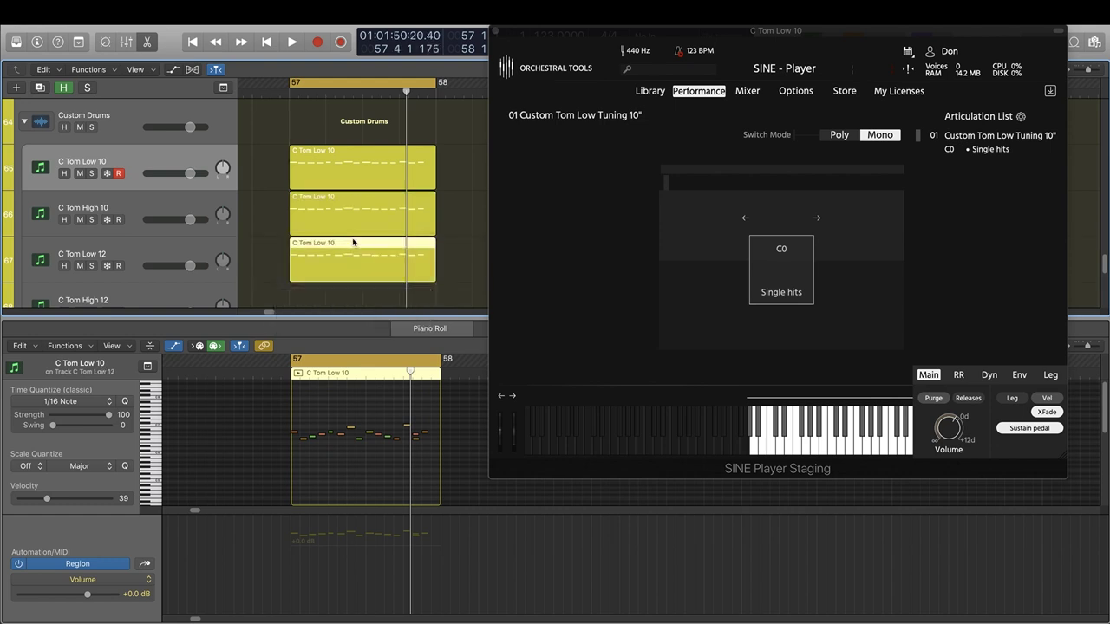
- Delete all notes after the first three in the C Tom High 10 region
scroll(353, 258, down, 2)
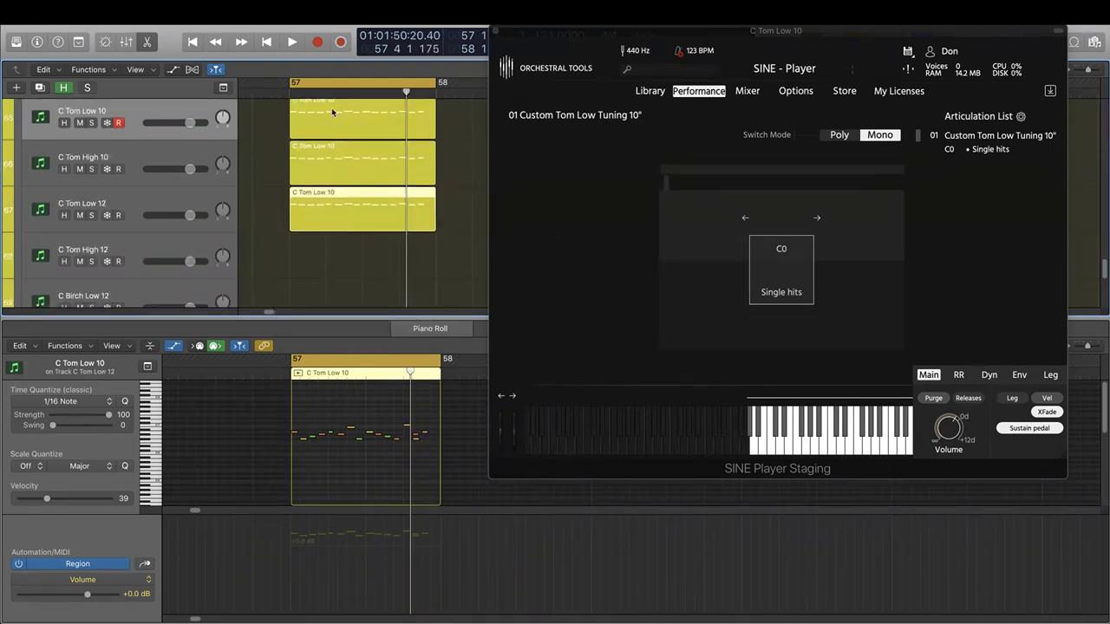
click(300, 147)
drag(444, 406, 323, 474)
key(Delete)
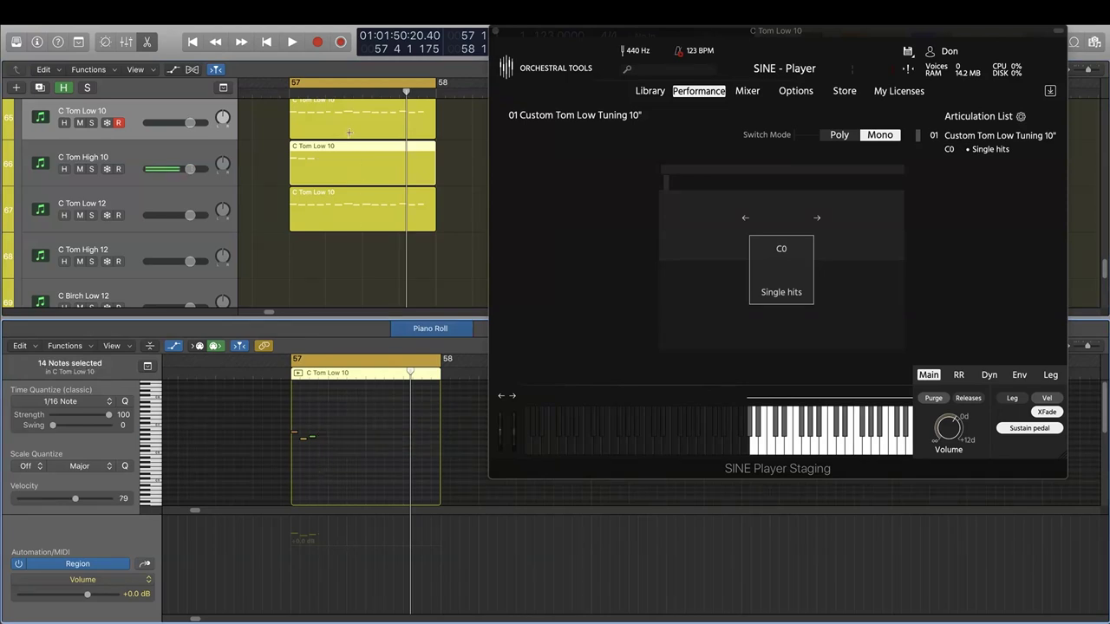
- Delete notes from the start and end of the C Tom Low 10 region, keeping only the fourth to sixth notes
click(336, 106)
drag(266, 431, 313, 461)
drag(444, 415, 351, 460)
key(Delete)
- Place the bar 57 region from C Tom Low 12 on the C Tom High 12 track and delete its first six notes
drag(348, 195, 335, 250)
drag(279, 419, 341, 450)
key(Delete)
drag(379, 416, 435, 487)
key(Delete)
key(super+z)
- Copy the trimmed C Tom High 12 region up to C Tom Low 12 and delete all but its first three remaining notes
drag(371, 241, 373, 209)
drag(454, 409, 375, 476)
key(Delete)
- Delete the first three remaining notes from the C Tom High 12 region
click(384, 237)
click(330, 417)
drag(331, 417, 371, 467)
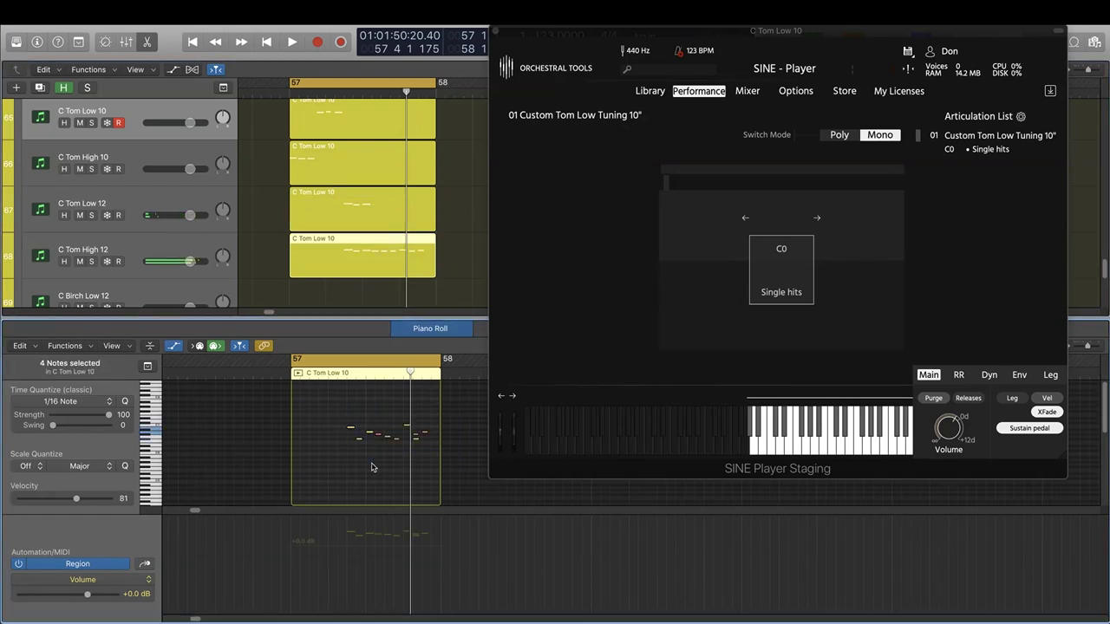
drag(336, 405, 369, 466)
key(Delete)
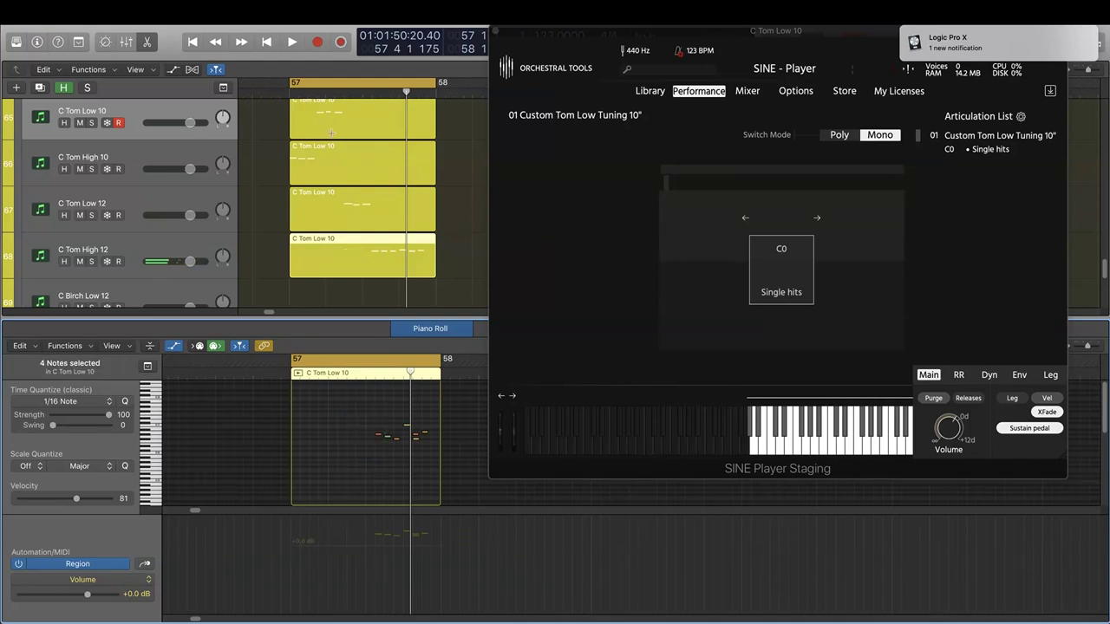
- Copy the C Tom High 12 region to C Birch Low 12, and delete all but the first three notes in the C Tom High 12 region
scroll(325, 146, up, 2)
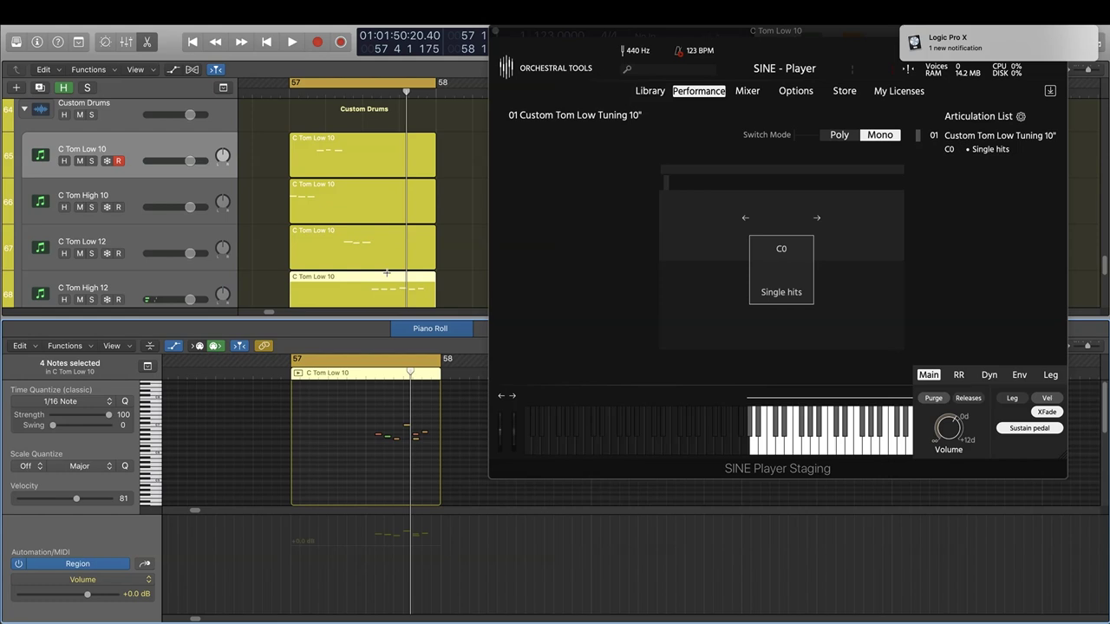
scroll(388, 270, down, 5)
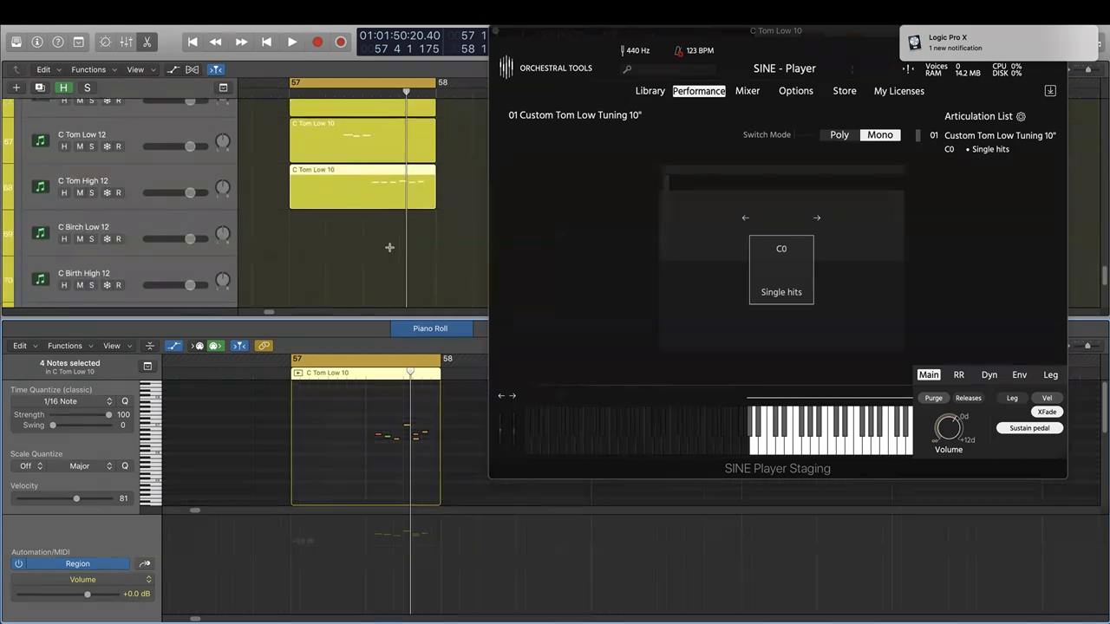
drag(381, 179, 379, 228)
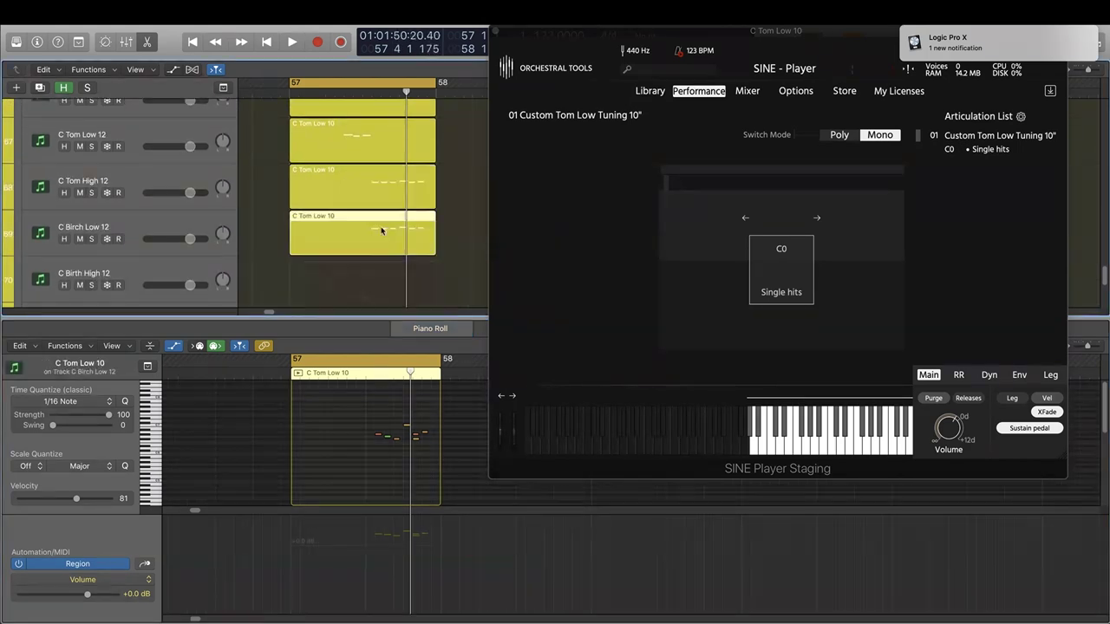
click(376, 171)
drag(430, 412, 410, 450)
key(Delete)
- Delete the first three remaining notes from the C Birch Low 12 region and start playback
click(417, 222)
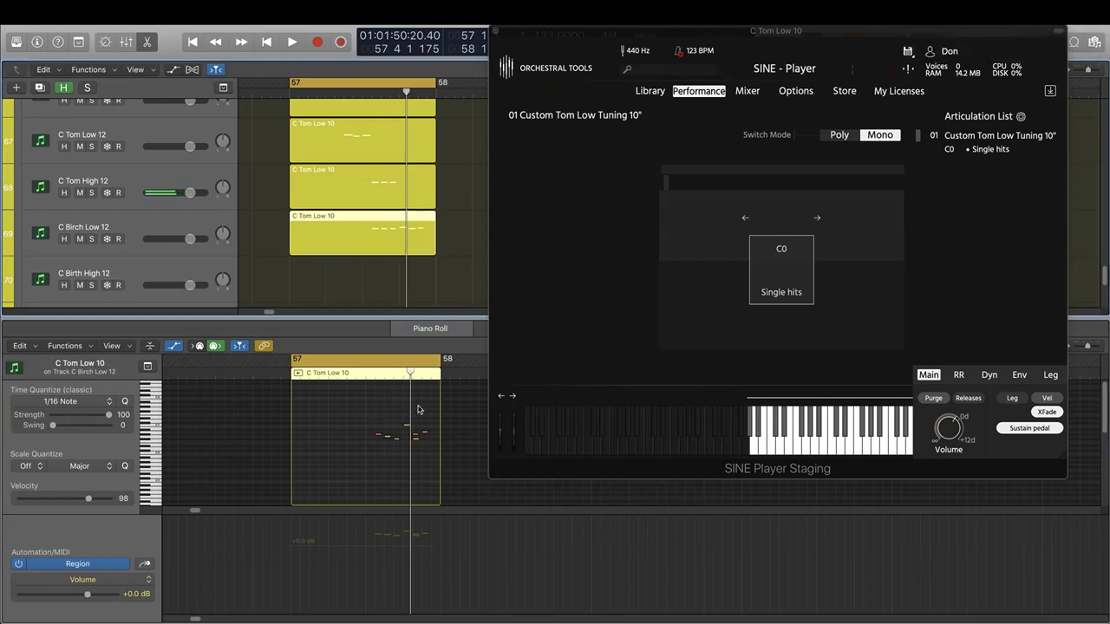
drag(364, 418, 398, 464)
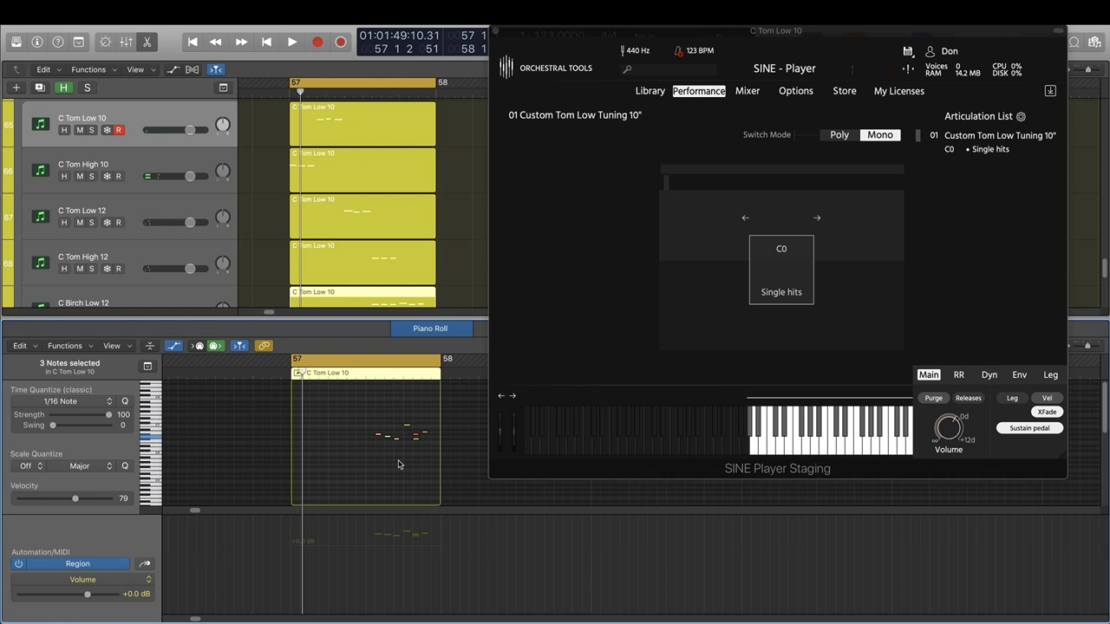
key(space)
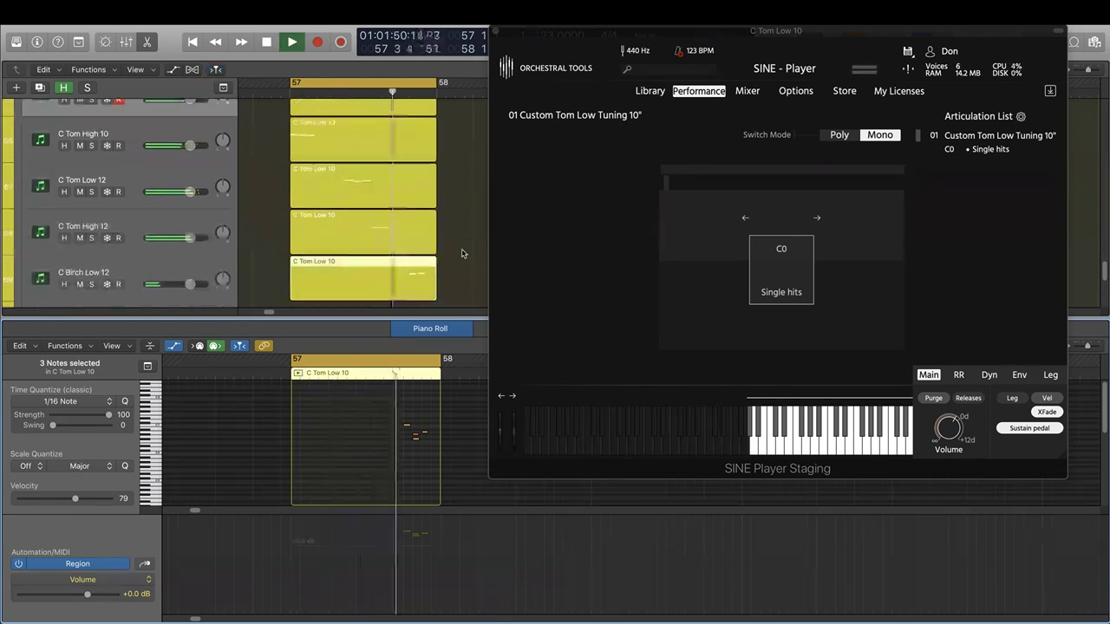
- Select the five bar 57 Custom Drums regions and review their combined notes in the Piano Roll during playback
key(x)
key(x)
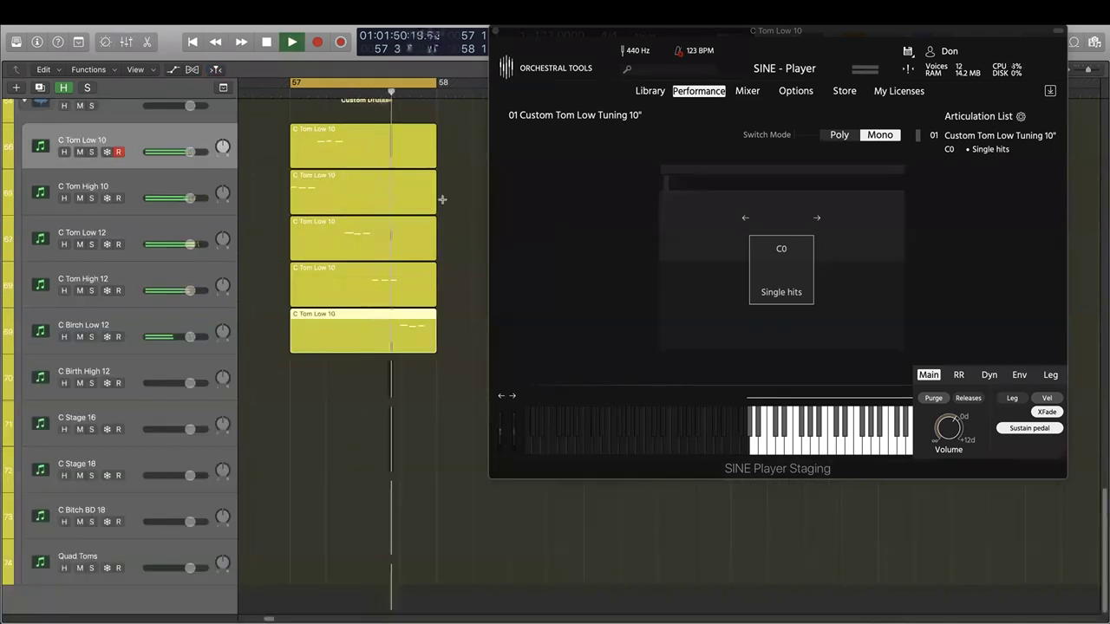
scroll(442, 199, up, 2)
drag(270, 162, 389, 343)
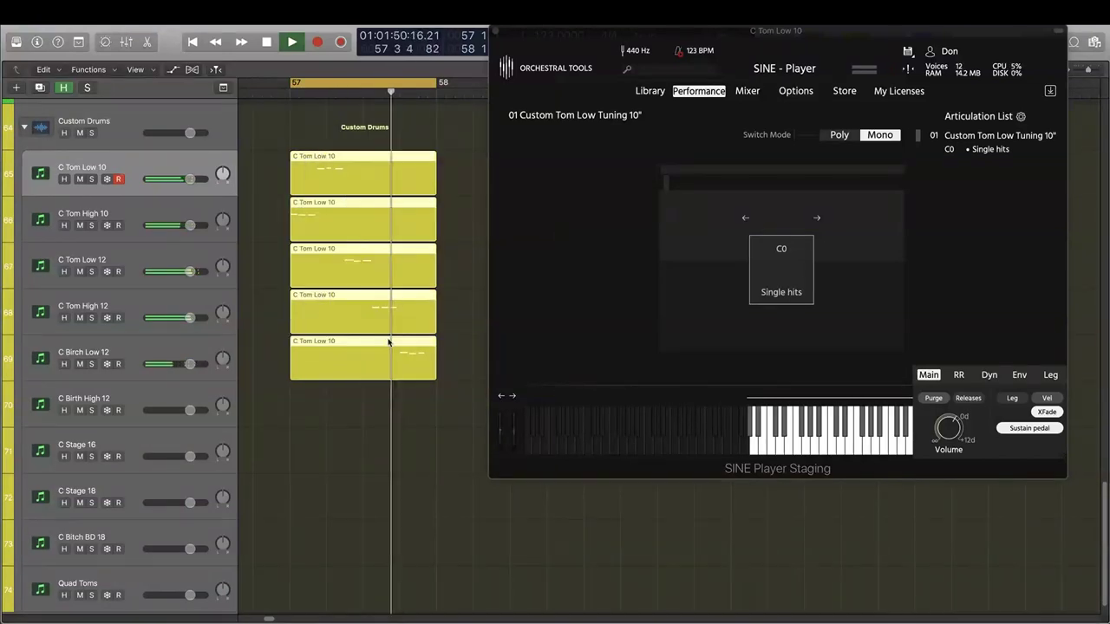
key(p)
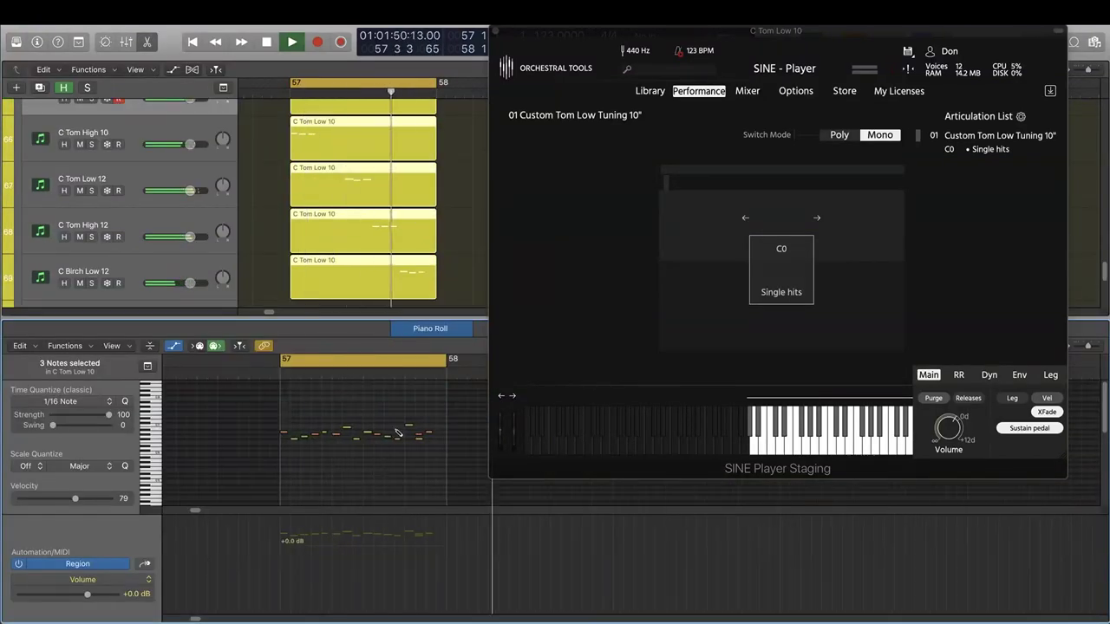
key(space)
scroll(362, 198, down, 1)
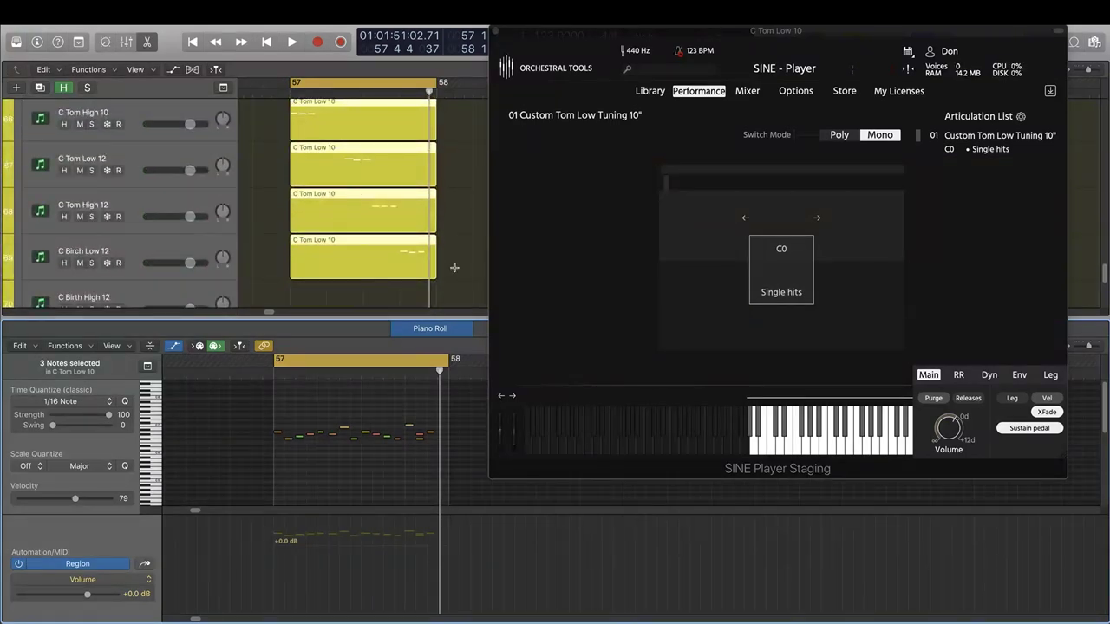
scroll(456, 272, up, 1)
scroll(300, 156, up, 3)
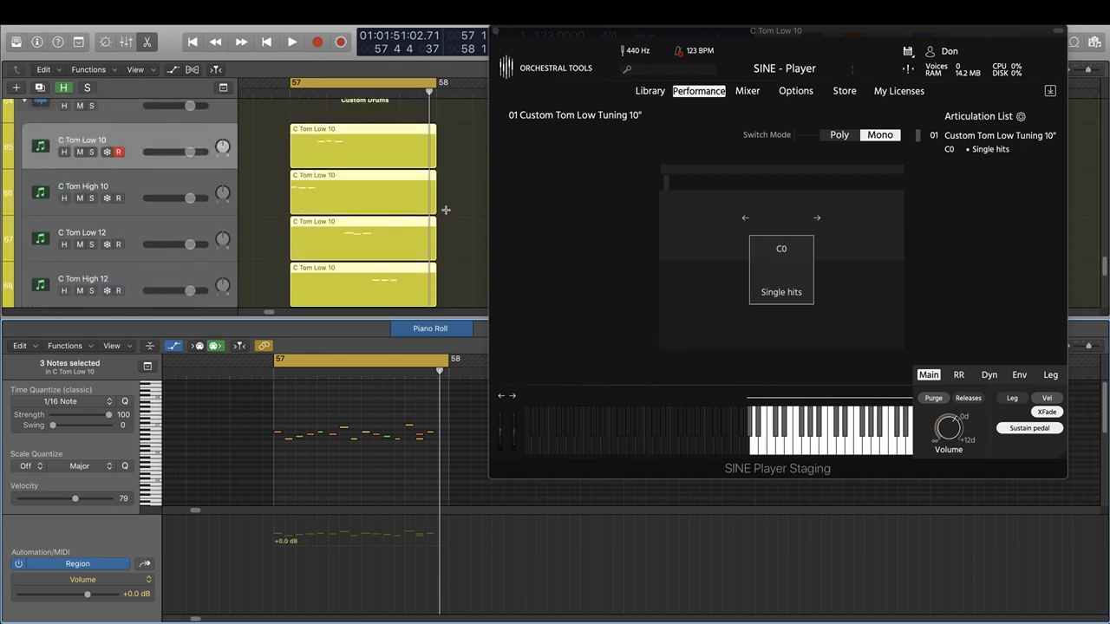
- Close the note editor and expand the Marching Band Drums track stack
key(x)
key(x)
scroll(394, 273, up, 5)
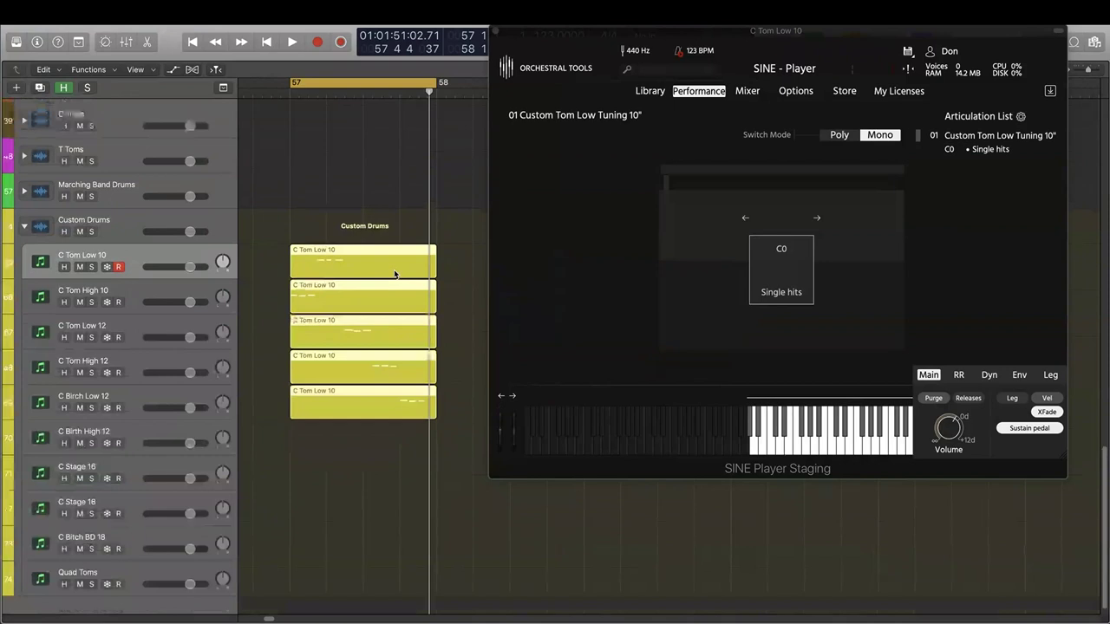
scroll(395, 274, up, 6)
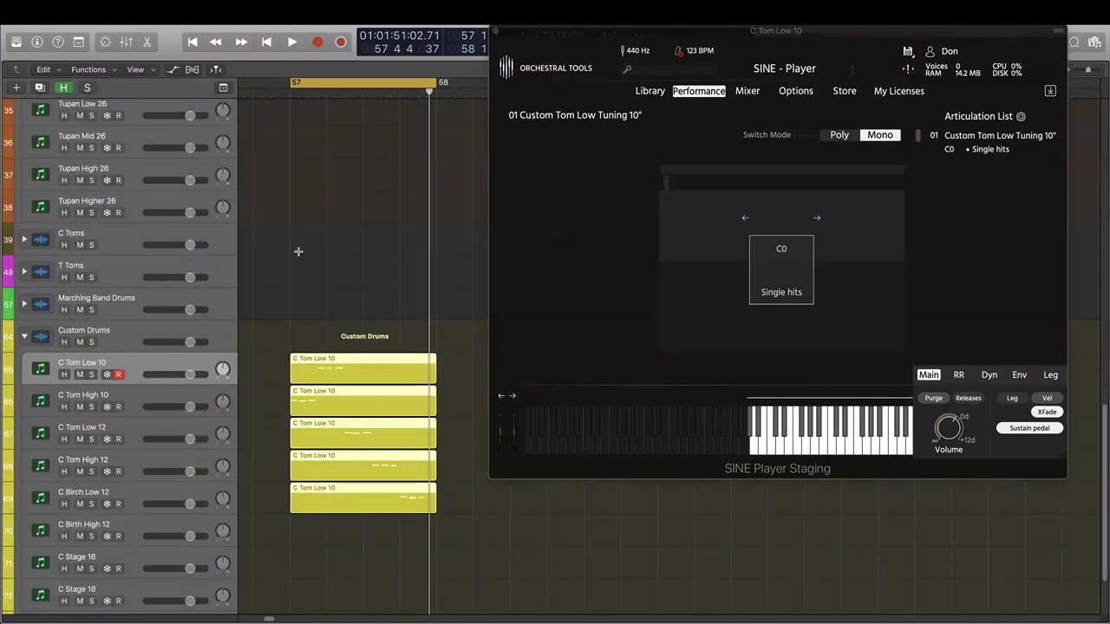
scroll(299, 251, up, 3)
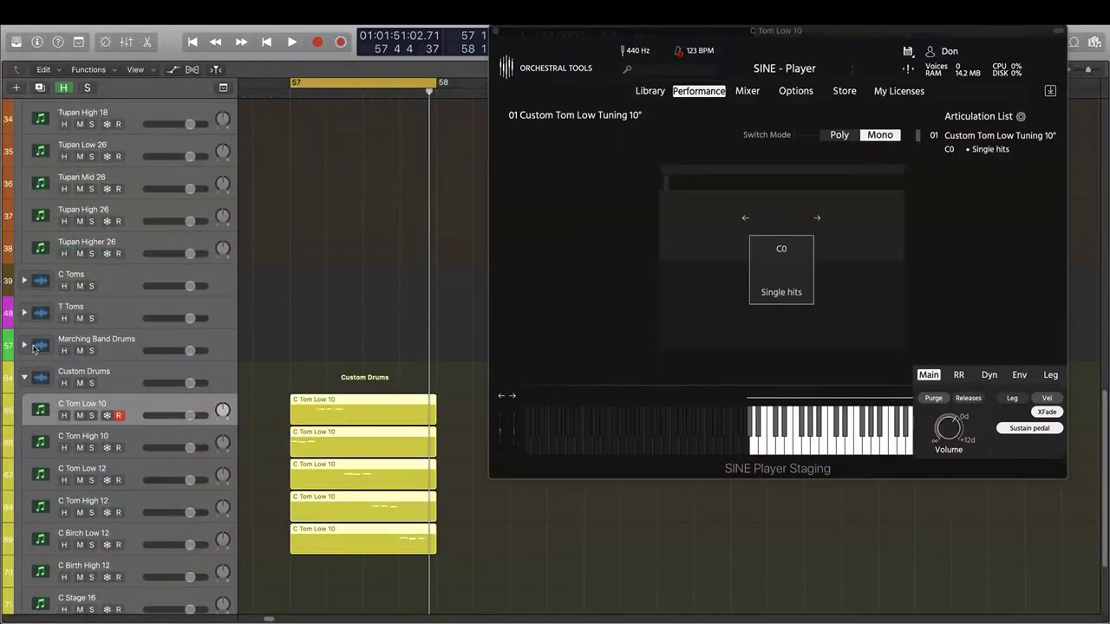
click(24, 347)
scroll(305, 344, down, 8)
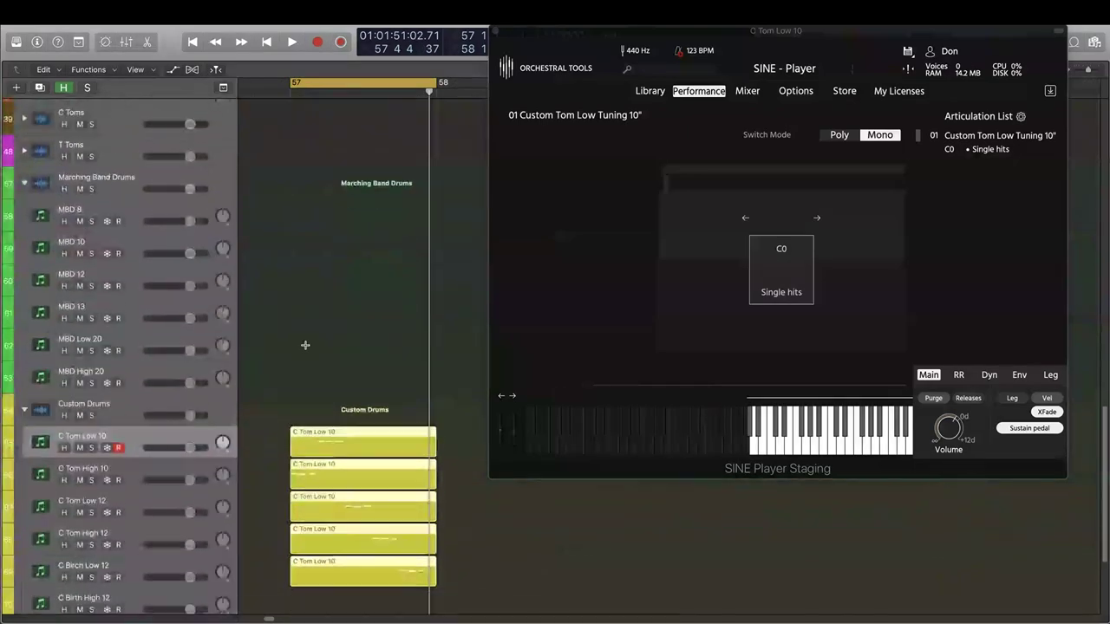
- Merge the five selected Custom Drums regions into one region on C Tom Low 10 with the Glue tool
right_click(345, 438)
click(411, 269)
click(498, 31)
click(539, 70)
click(573, 160)
click(371, 442)
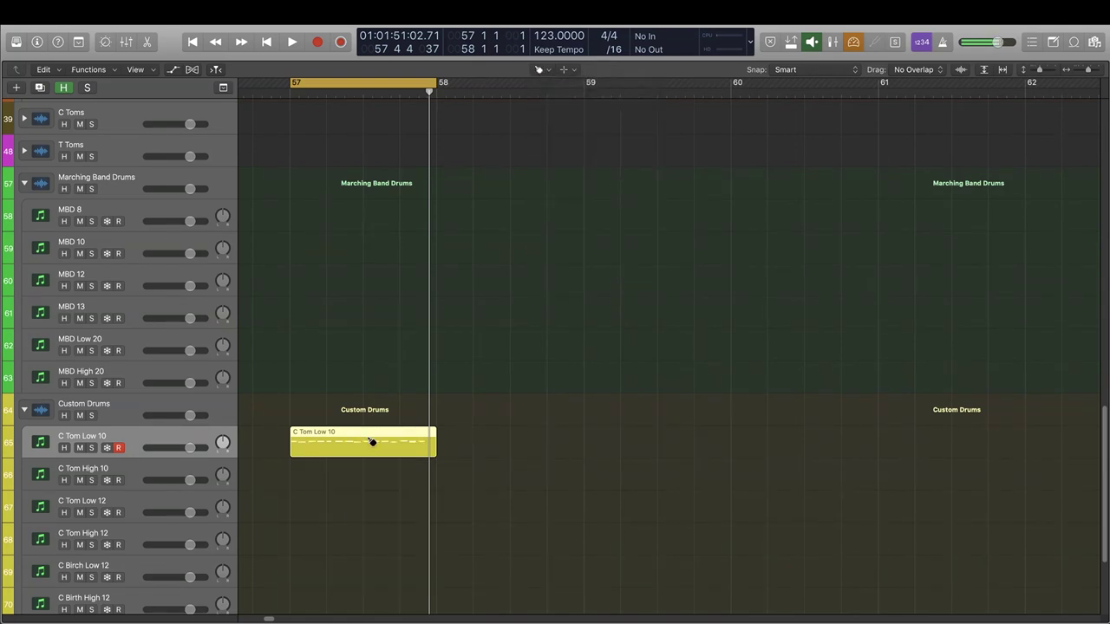
- Move the merged region with the Pointer tool to bar 57 on the MBD 8 track and audition it
click(538, 69)
click(550, 87)
drag(340, 437, 300, 223)
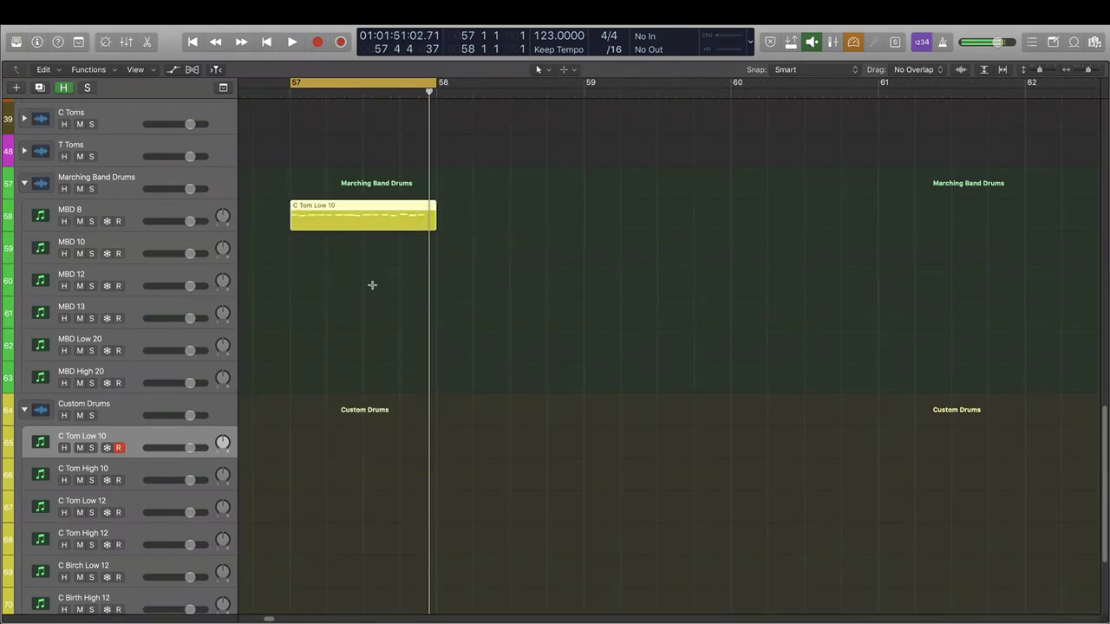
key(space)
key(space)
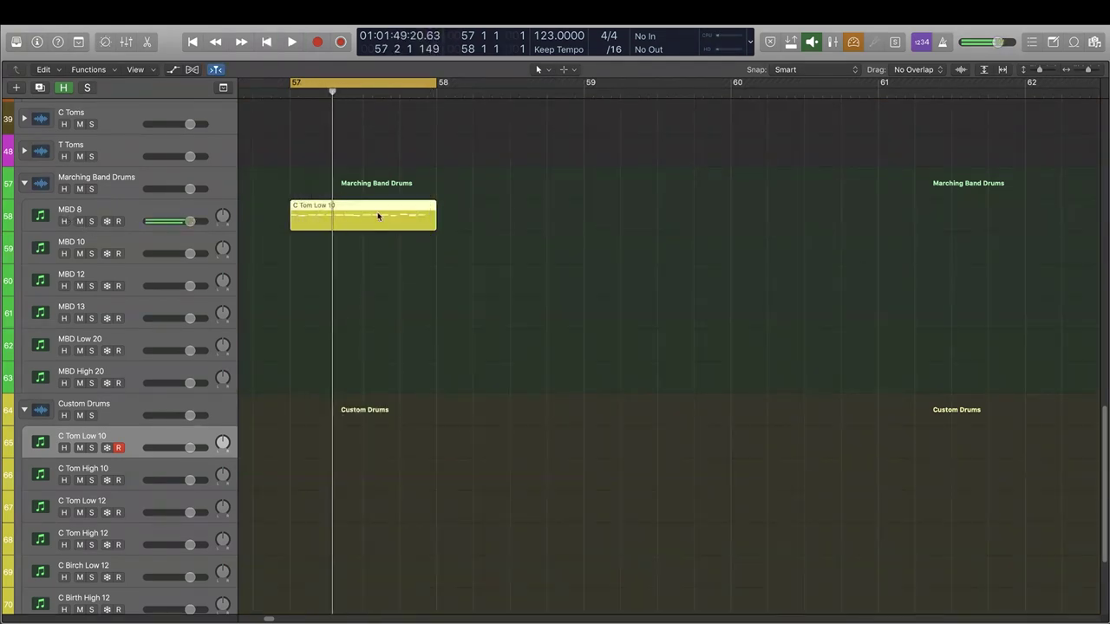
- Copy the MBD 8 region to MBD 10, 12, 13 and Low 20, and delete all but the first three and last notes on MBD 8
drag(365, 210, 364, 343)
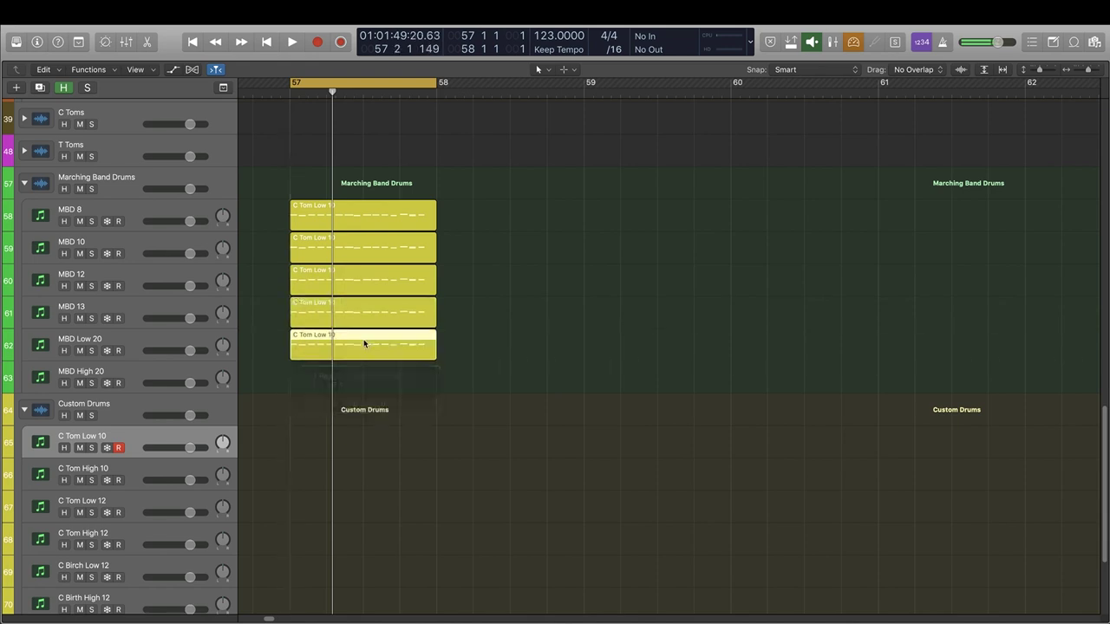
click(317, 206)
double_click(317, 207)
drag(426, 414, 308, 473)
key(Delete)
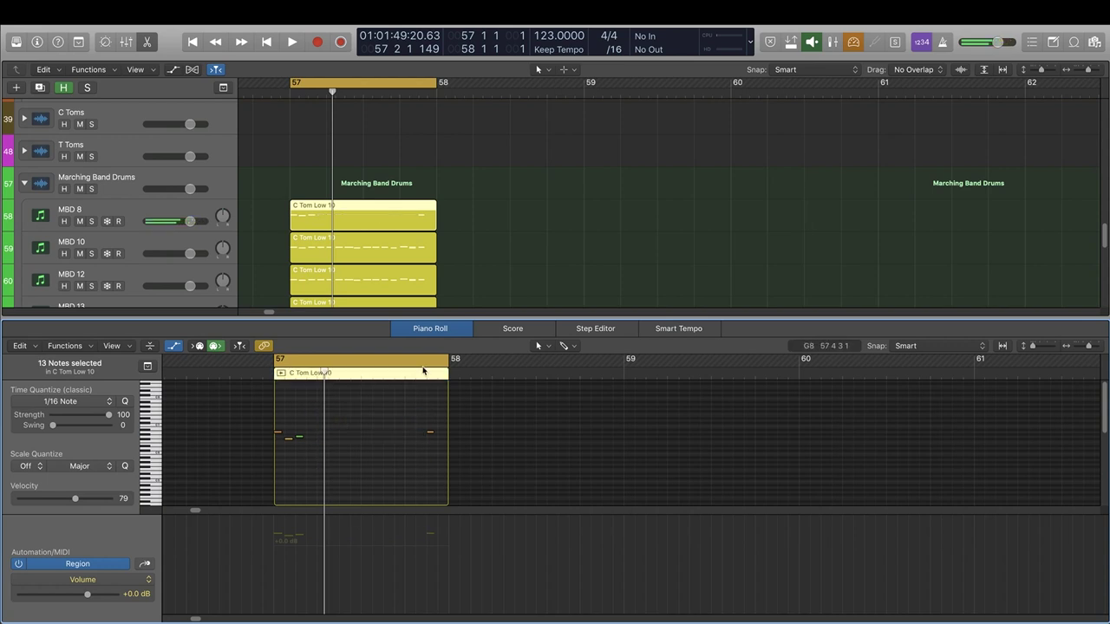
- Delete all notes except the second group of three from the MBD 10 region, keeping the region's full length
click(383, 246)
drag(274, 402, 307, 458)
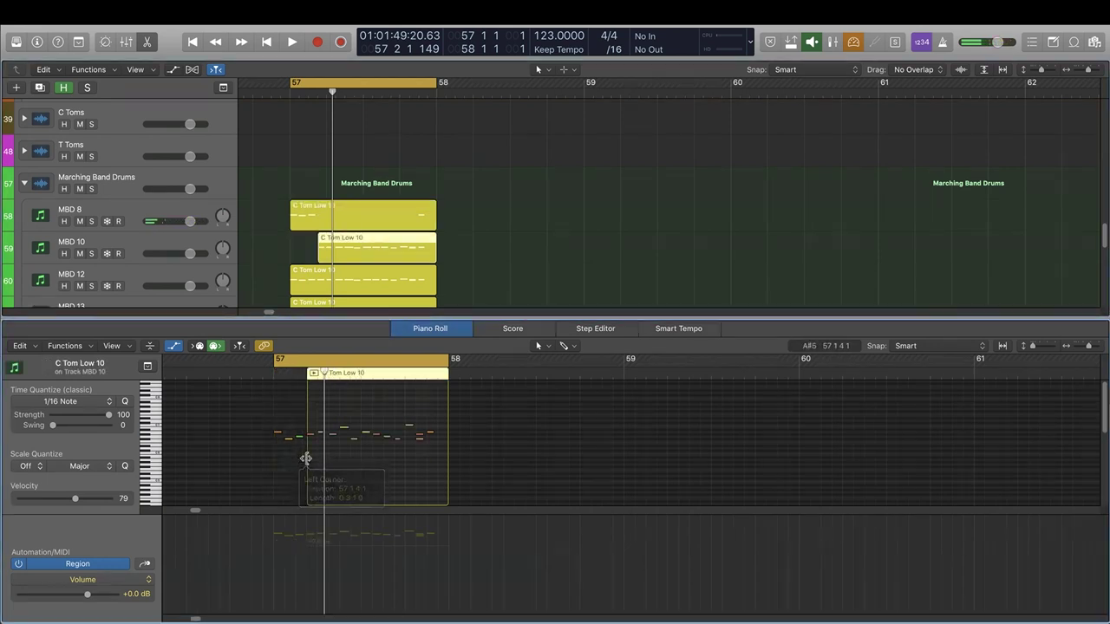
key(super+z)
drag(252, 413, 298, 463)
key(Delete)
drag(341, 412, 420, 468)
- Delete all notes except the third group of three from the MBD 12 region
click(375, 273)
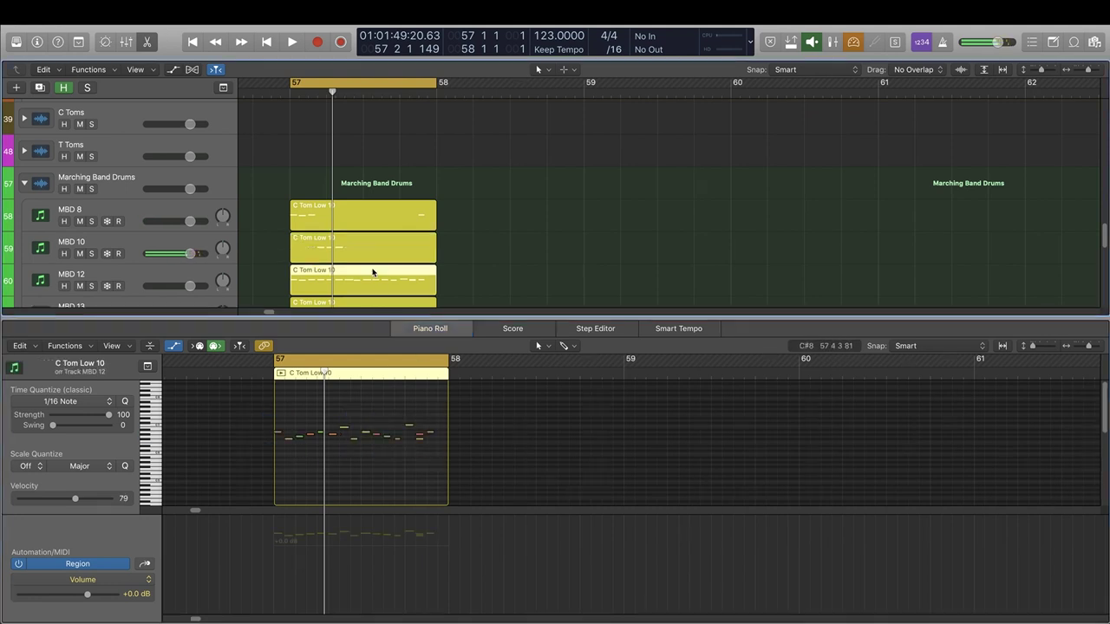
drag(241, 414, 334, 465)
key(Delete)
scroll(382, 276, down, 2)
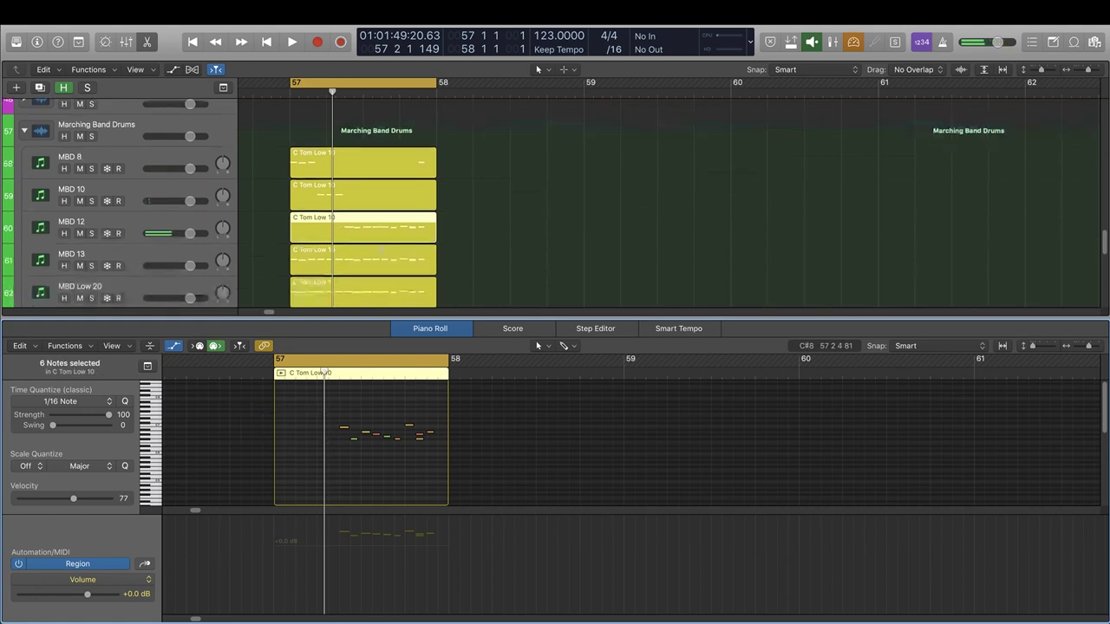
drag(470, 410, 378, 462)
key(Delete)
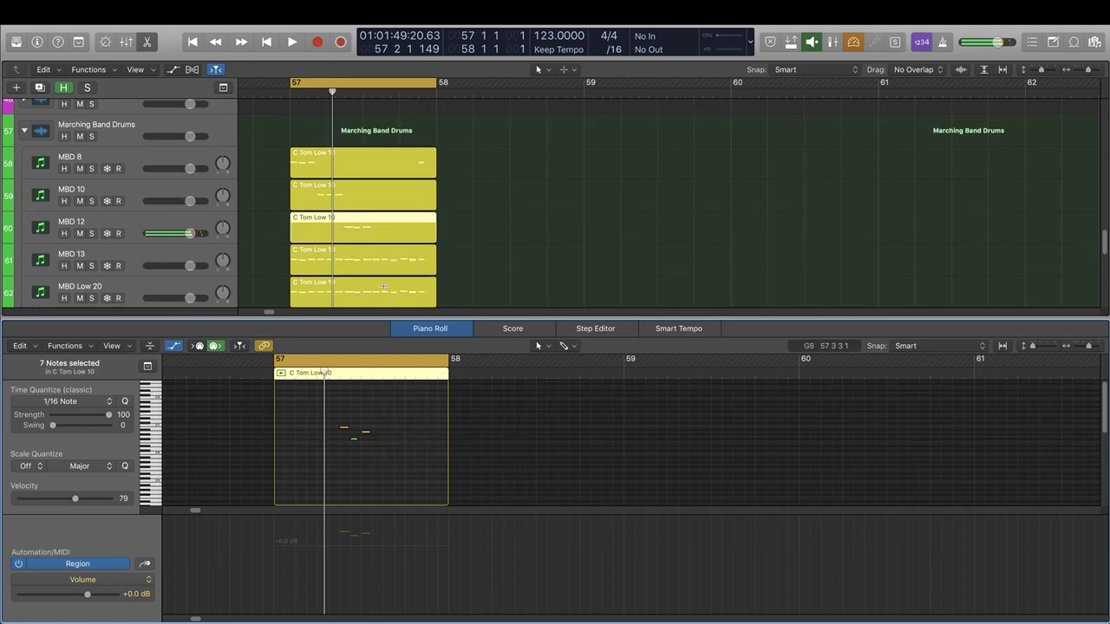
- Delete all notes except the fourth group of three from the MBD 13 region
click(373, 261)
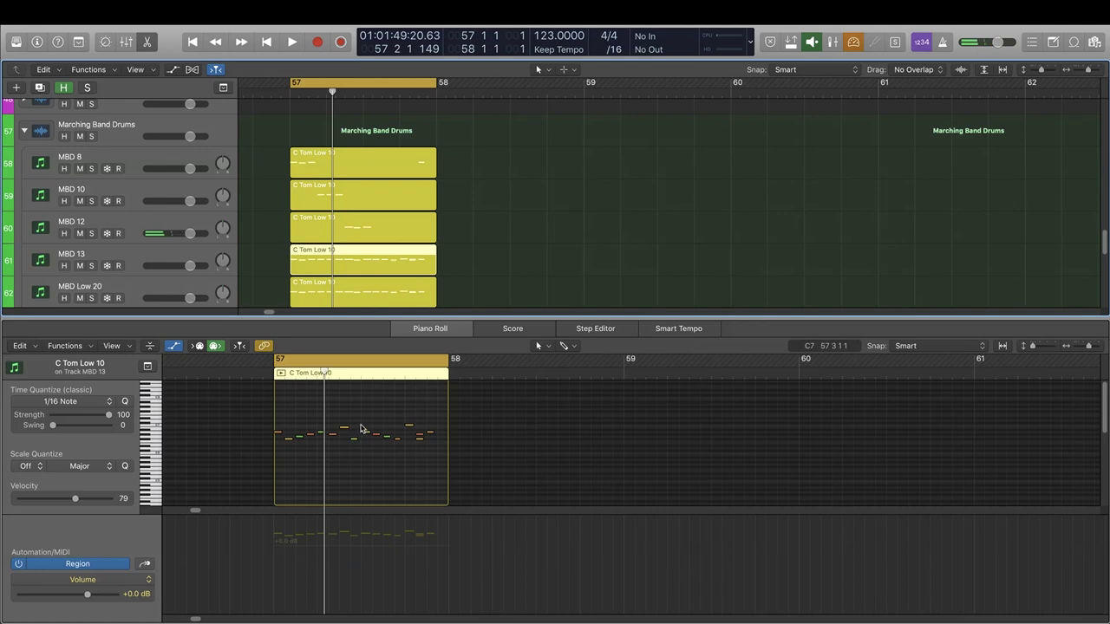
drag(254, 412, 370, 461)
key(Delete)
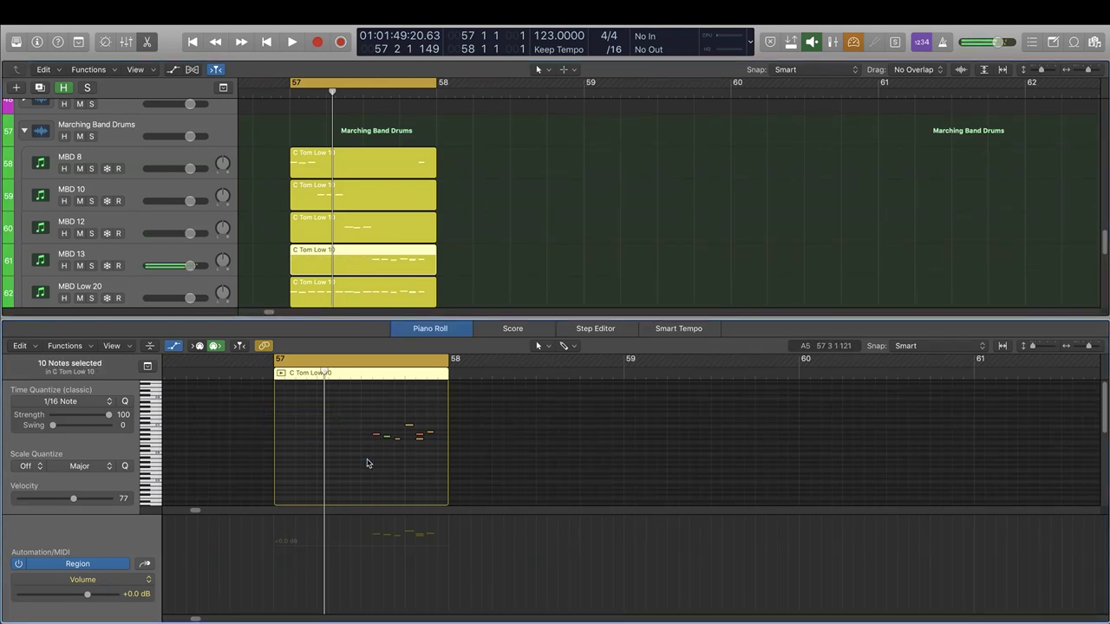
drag(482, 404, 408, 475)
key(Delete)
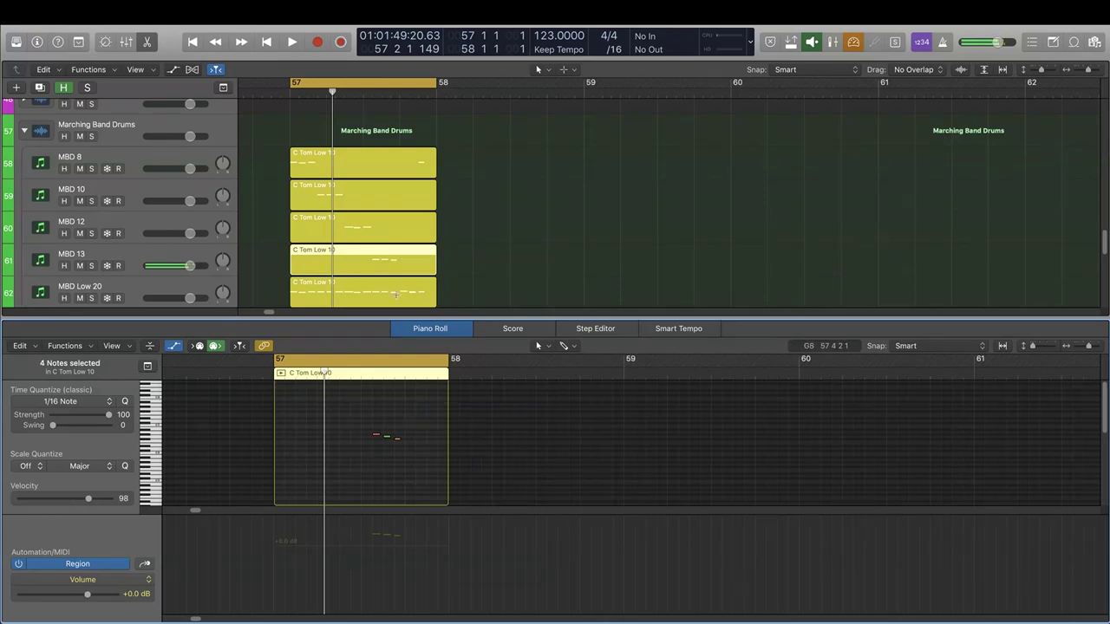
- Delete every note before the final group from the MBD Low 20 region
click(391, 286)
click(394, 413)
drag(398, 406, 263, 492)
key(Delete)
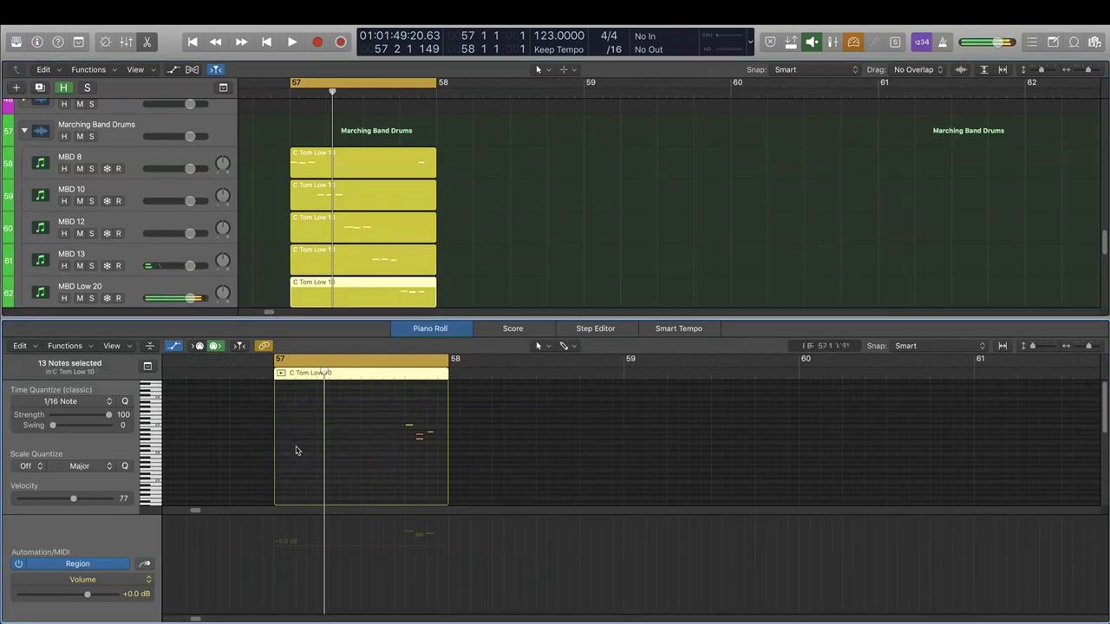
- Delete the leftover last note near the end of the MBD 8 region
click(412, 145)
click(432, 433)
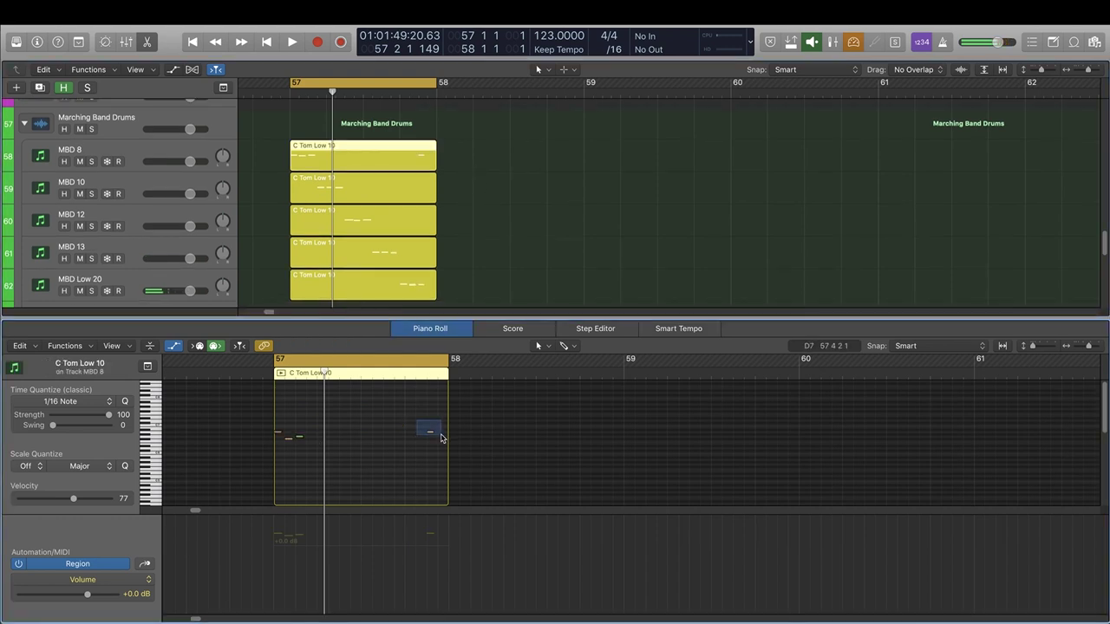
key(Delete)
- Select the five Marching Band Drums regions and play the split pattern in bar 57
drag(460, 156, 371, 312)
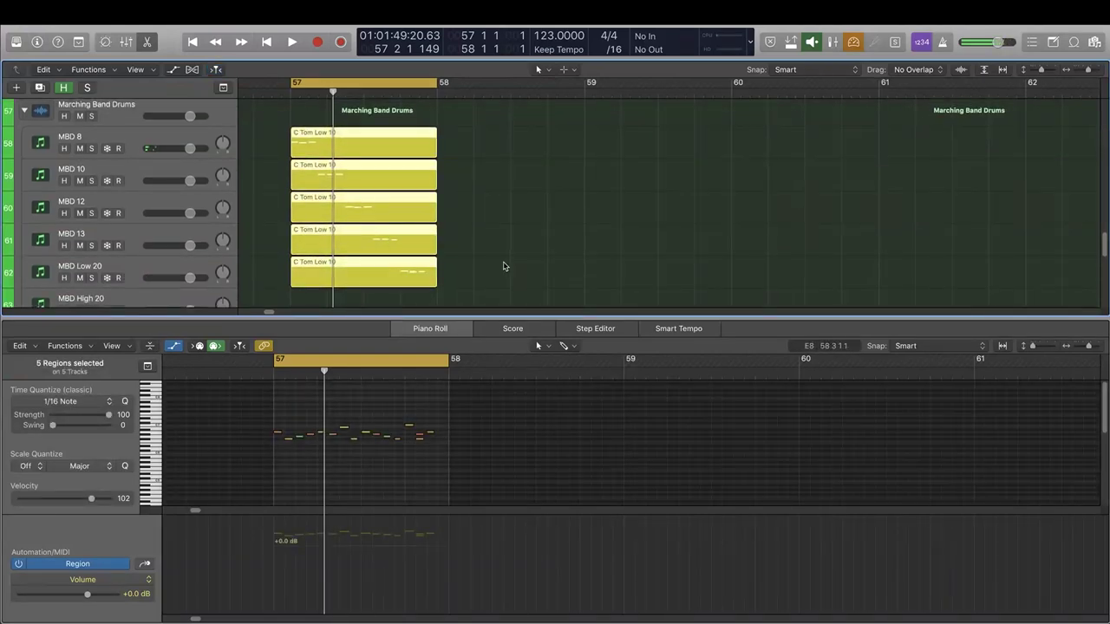
scroll(505, 267, left, 2)
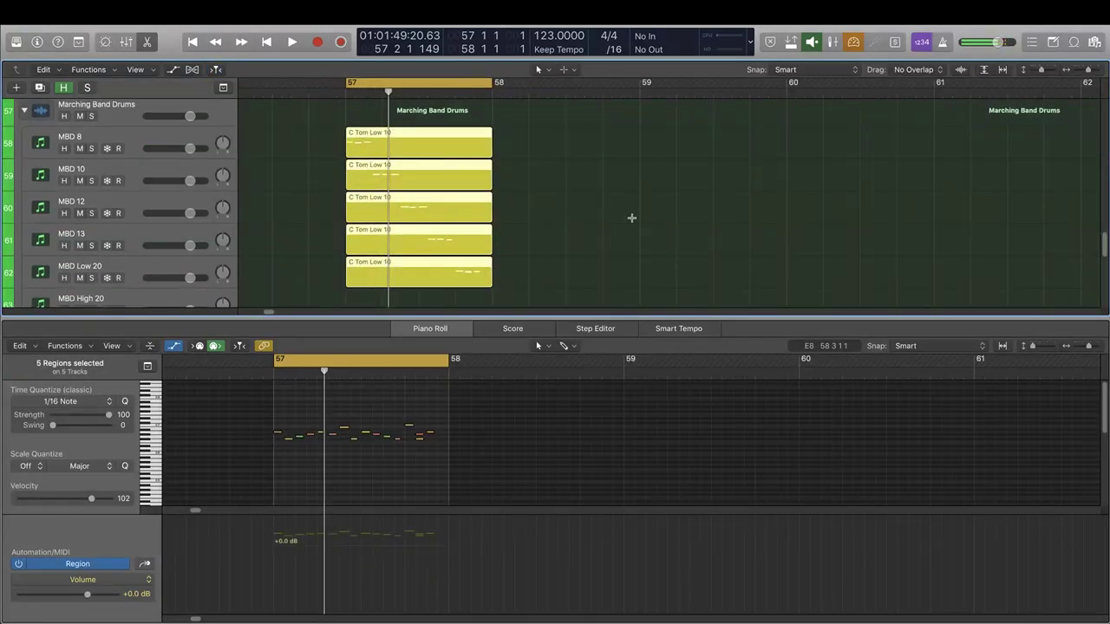
key(shift+space)
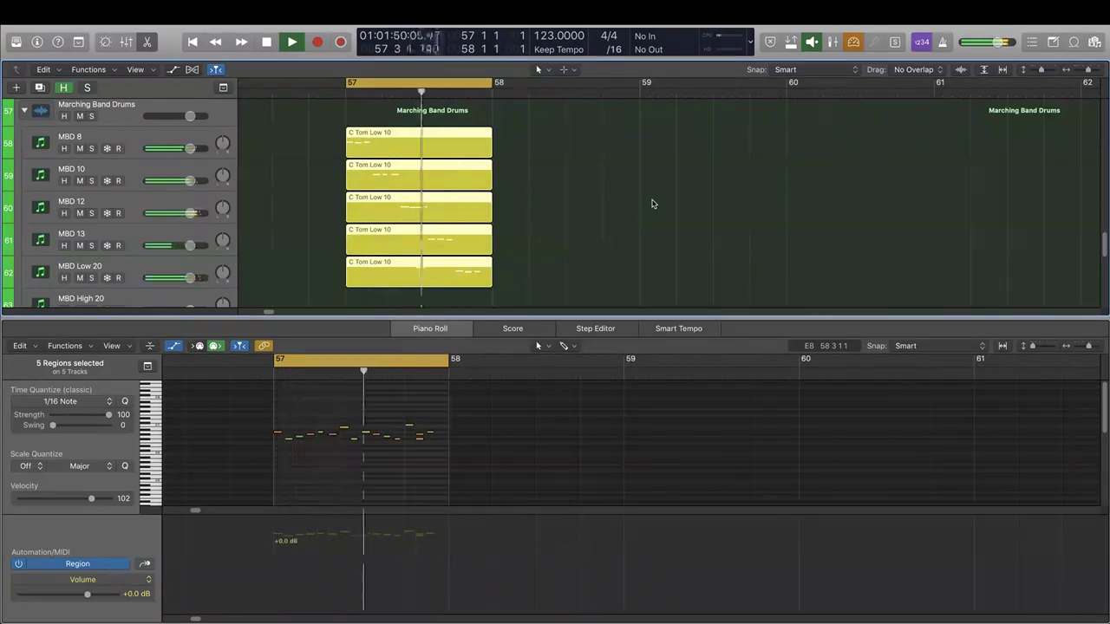
key(space)
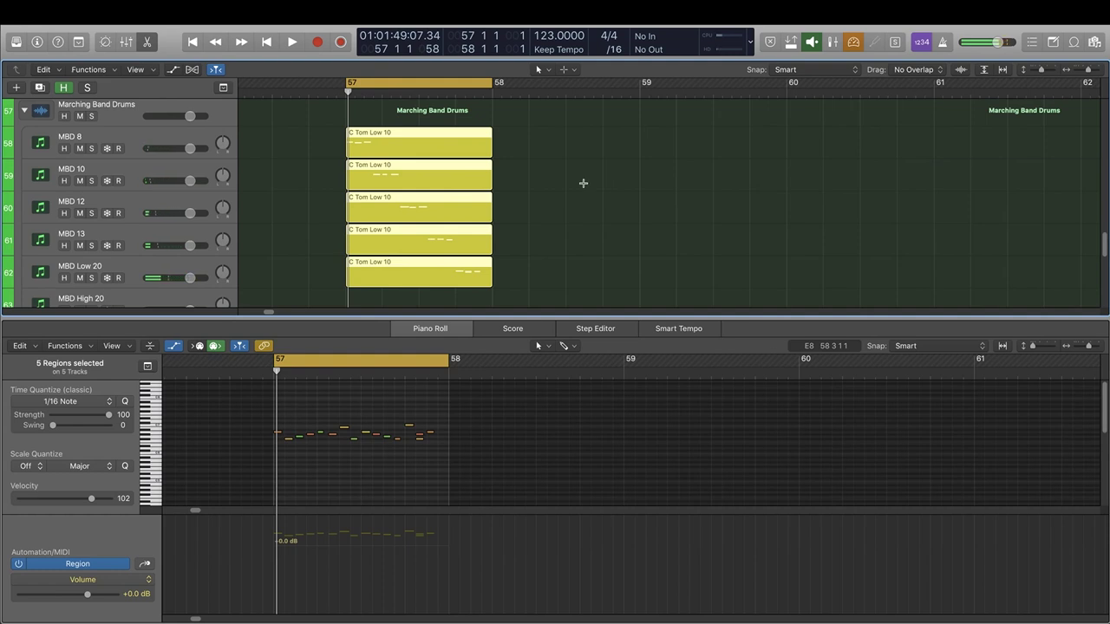
- Reverse the drum order by shifting the MBD 13, 12, 10 and 8 regions progressively later, each about one and a half beats after the one below
key(x)
key(x)
scroll(561, 307, up, 2)
scroll(562, 307, down, 3)
scroll(561, 308, up, 5)
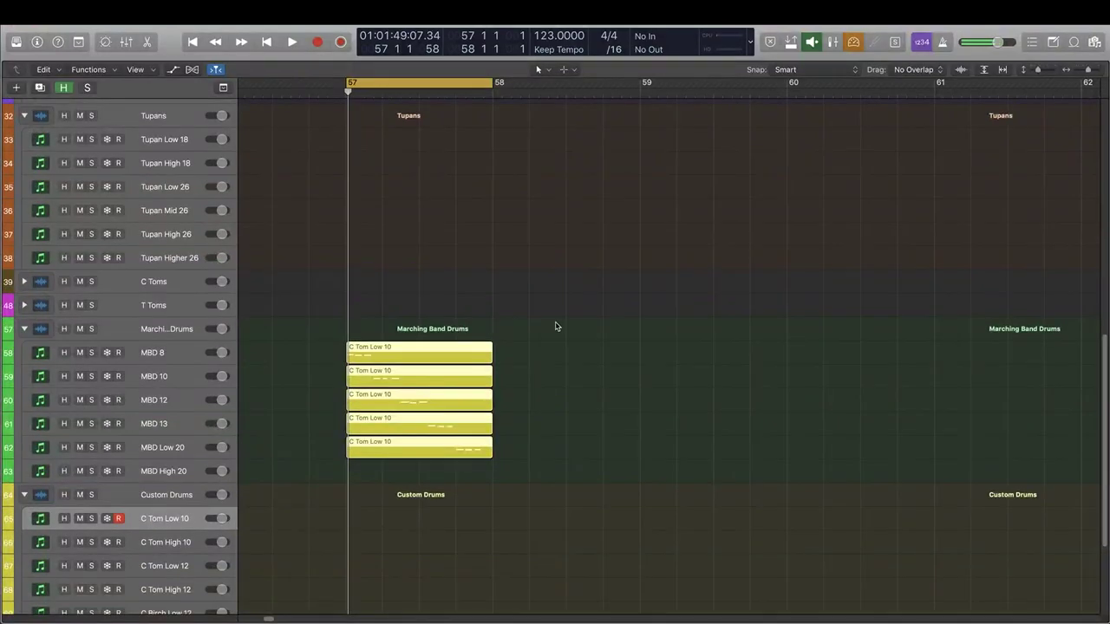
key(super+Down)
key(super+Down)
key(super+Down)
key(super+Down)
key(super+Down)
key(super+Right)
key(super+Right)
key(super+Right)
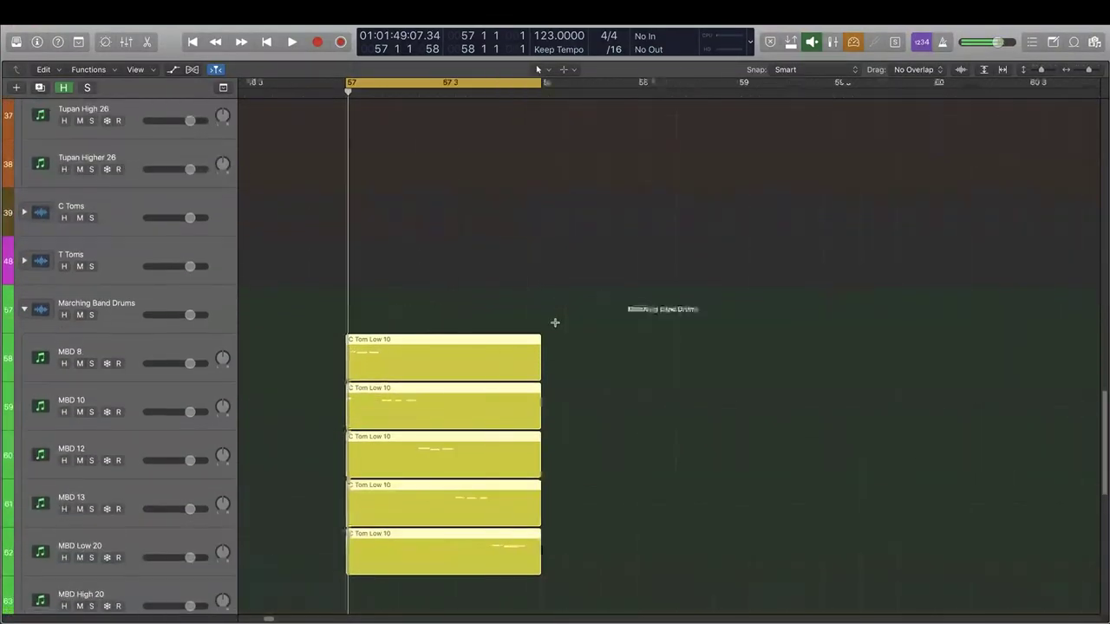
scroll(555, 322, down, 2)
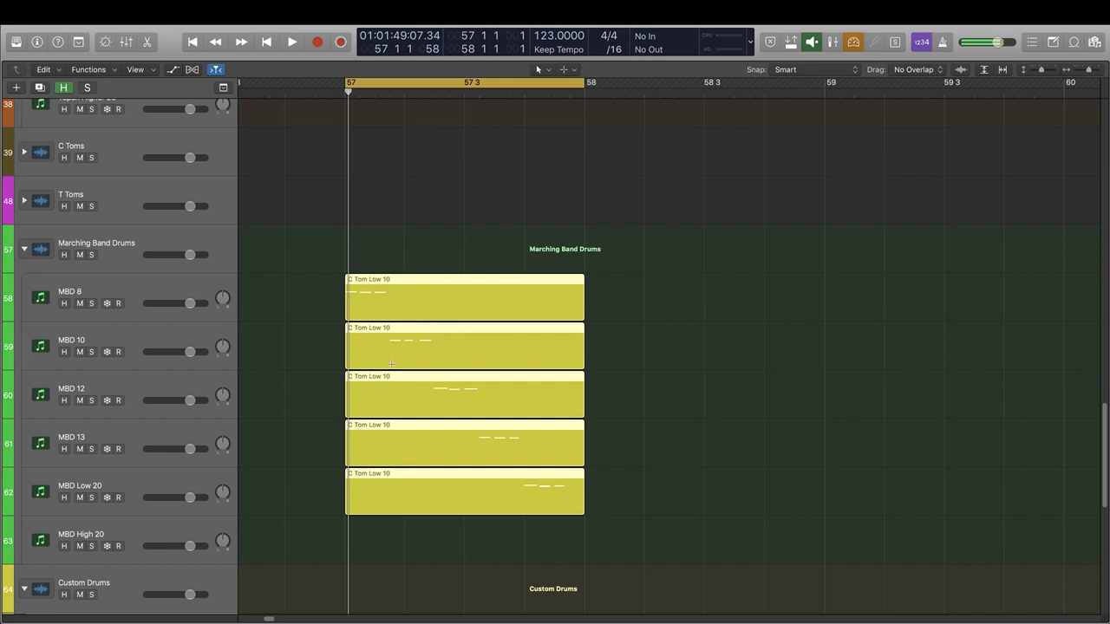
drag(402, 424, 494, 437)
click(304, 429)
drag(415, 382, 587, 389)
drag(393, 341, 687, 342)
drag(433, 296, 790, 295)
- Set the cycle range from about 57 3 3 to 59 1 1 and play the staggered Marching Band Drums pattern
drag(836, 84, 508, 100)
key(space)
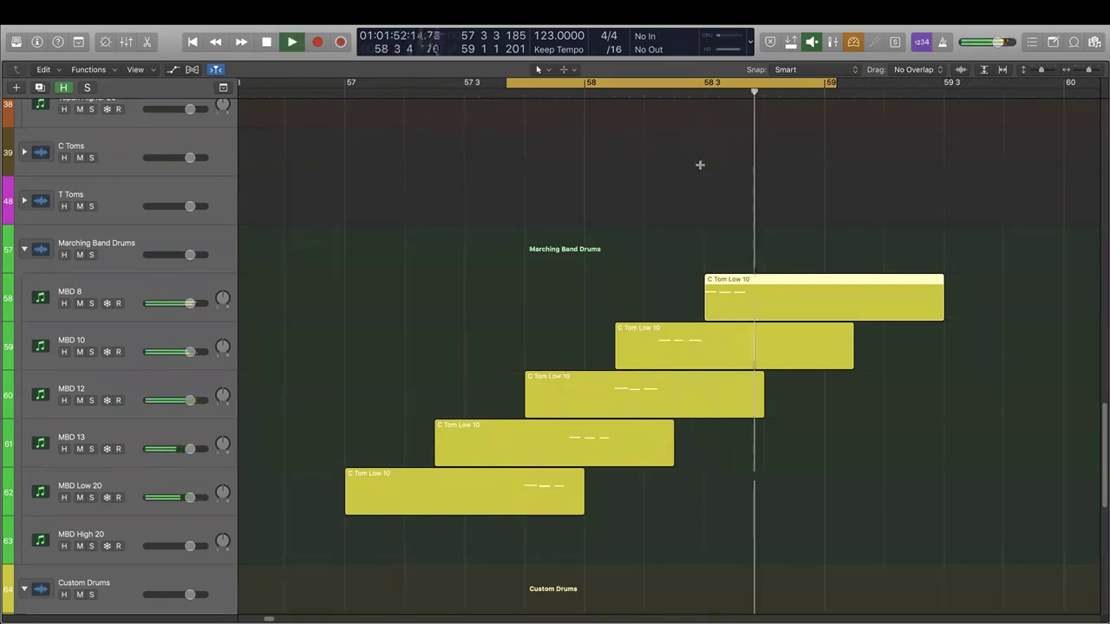
key(space)
key(c)
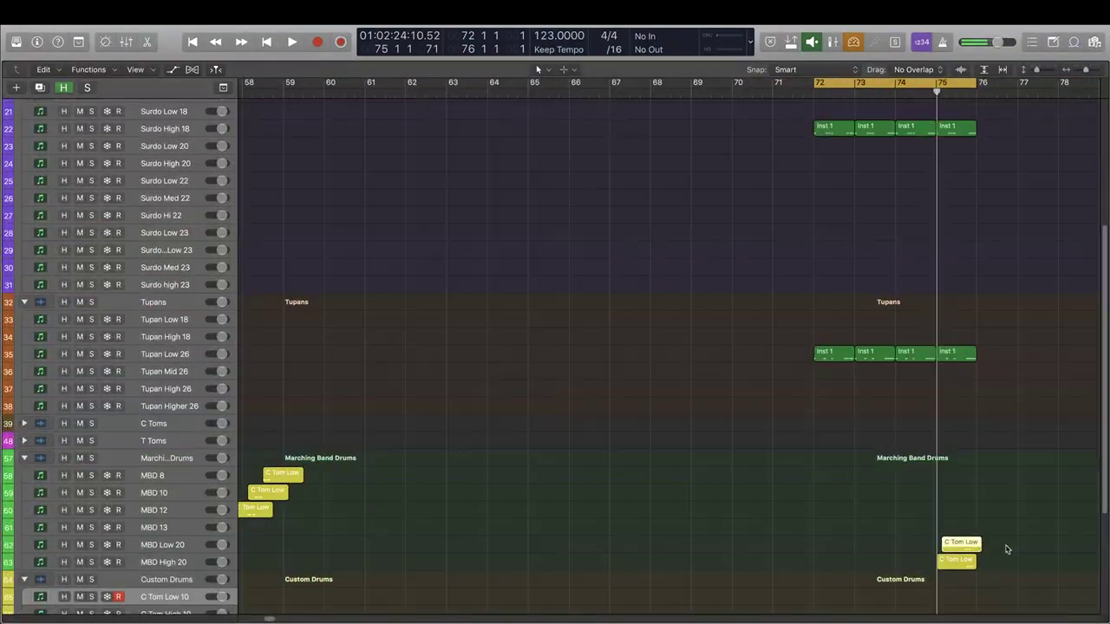
- Align the MBD Low 20 tom region with bar 75 and move the remaining tom regions to bar 75 on MBD 10, 12 and 13
drag(964, 547, 959, 546)
drag(248, 513, 955, 511)
drag(282, 473, 950, 504)
drag(293, 472, 958, 490)
drag(958, 490, 954, 489)
- Delete the bar 75 regions on Bass Drum 4 High 24, Surdo High 18 and Tupan Low 26
drag(835, 137, 776, 456)
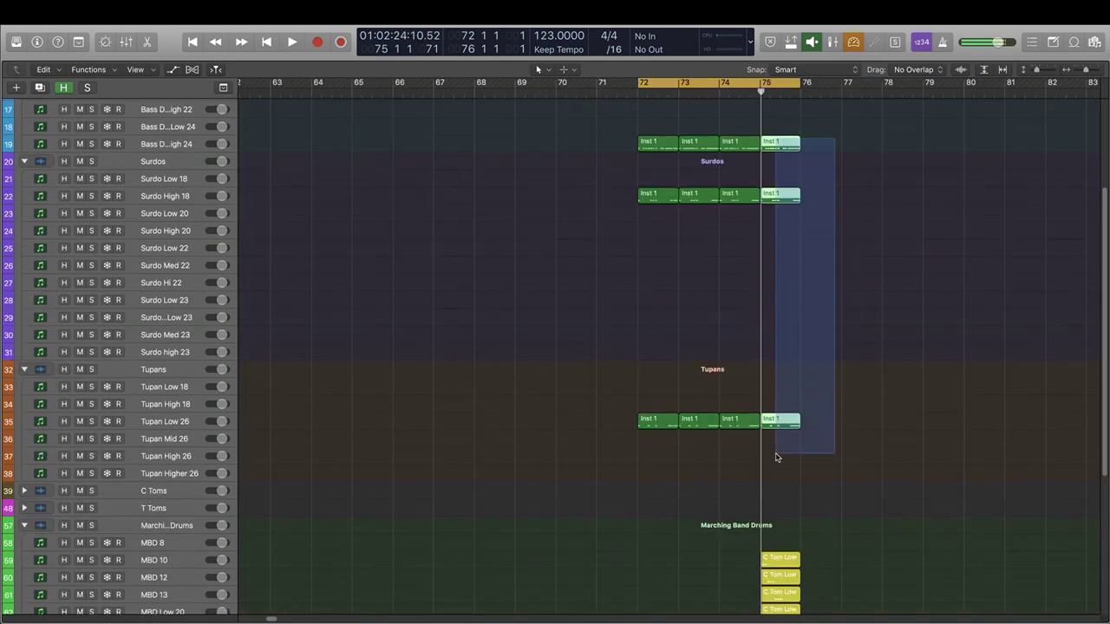
key(Delete)
scroll(824, 408, down, 1)
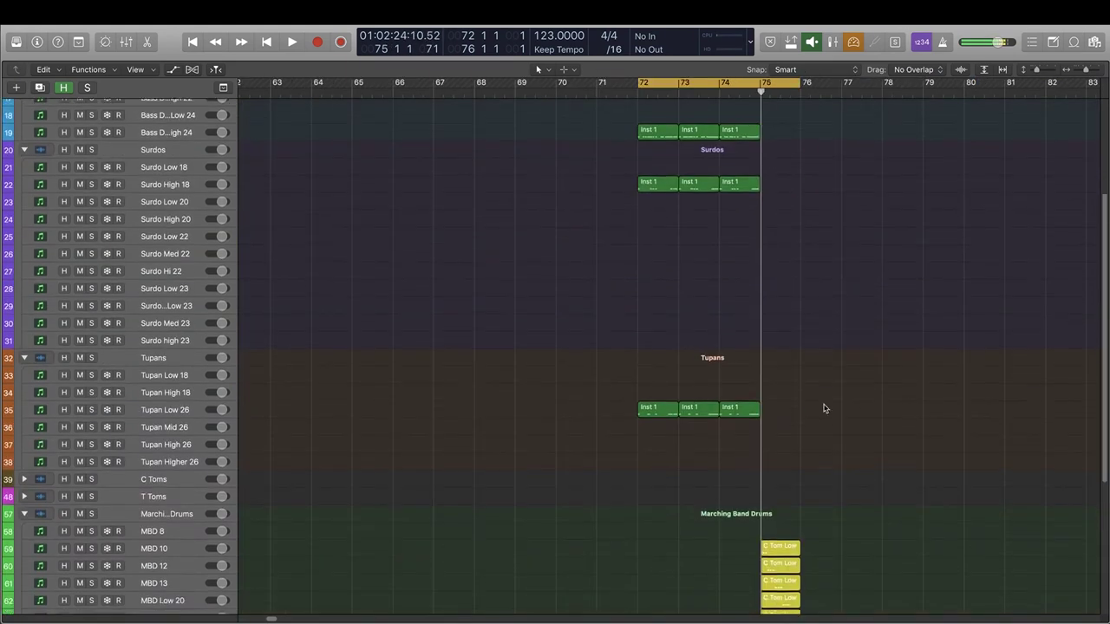
- Play the groove from bar 72 through the Marching Band Drums fill in bar 75, turning the cycle off during playback
key(space)
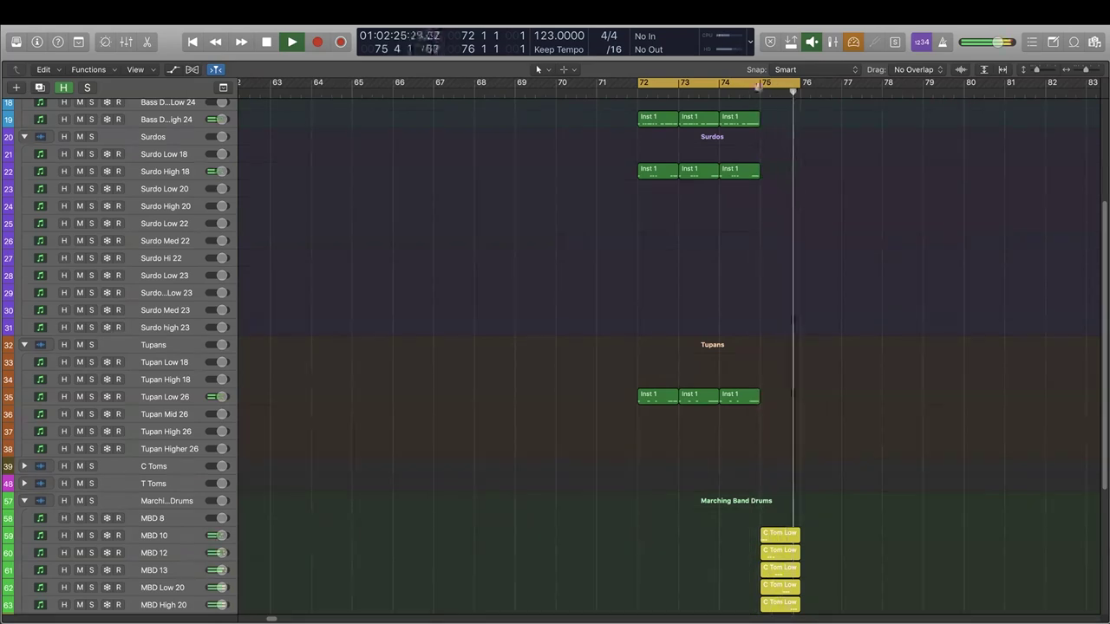
click(759, 84)
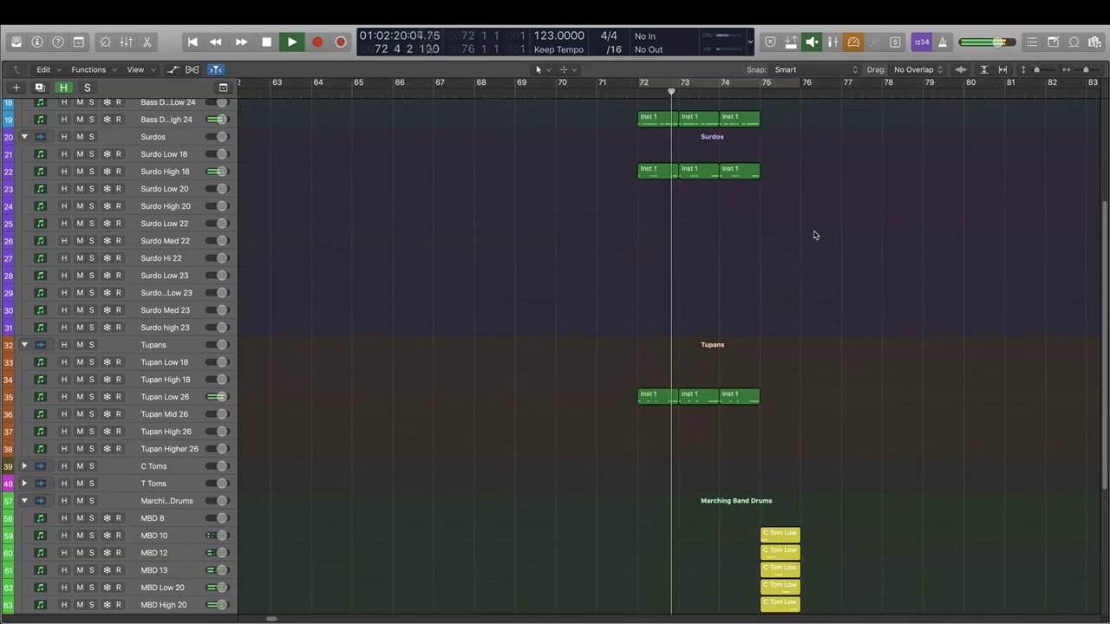
scroll(815, 235, right, 3)
scroll(814, 232, down, 2)
scroll(815, 232, up, 1)
scroll(813, 234, right, 2)
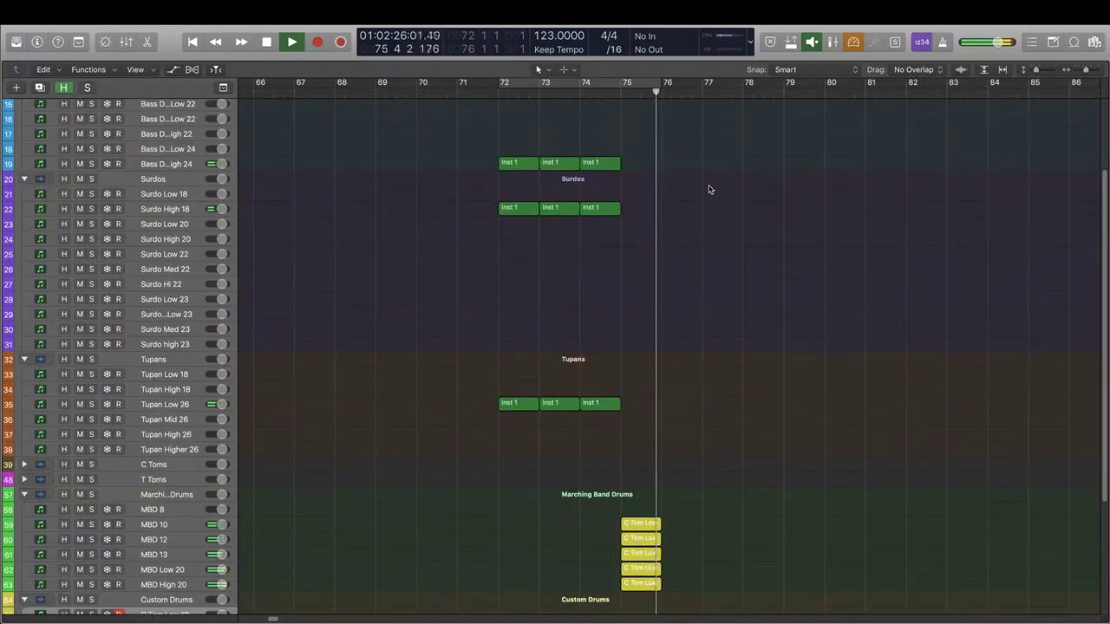
key(space)
- Copy all drum regions of bars 72 to 75 so that the duplicate starts at bar 76
key(super+Up)
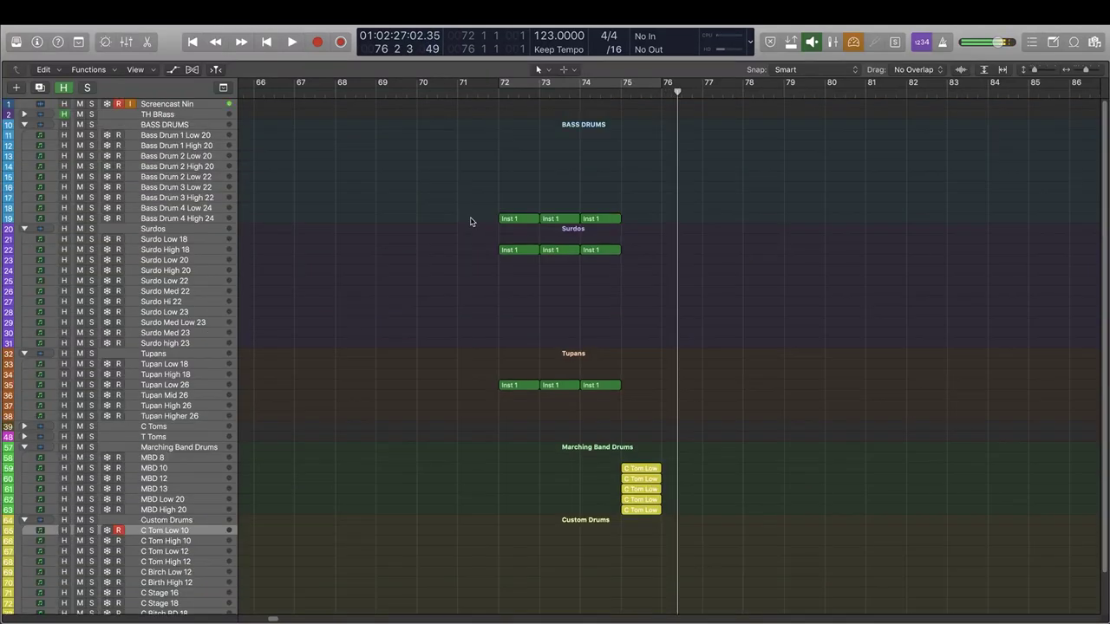
drag(470, 221, 737, 527)
drag(515, 220, 680, 218)
- Move the copied regions to Bass Drum 2 Low 20, Surdo Hi 22 and Tupan Higher 26, and the toms to Custom Drums from C Tom High 10
drag(808, 194, 668, 356)
drag(682, 253, 684, 306)
click(687, 256)
drag(685, 257, 760, 159)
drag(684, 375, 761, 423)
drag(803, 473, 798, 466)
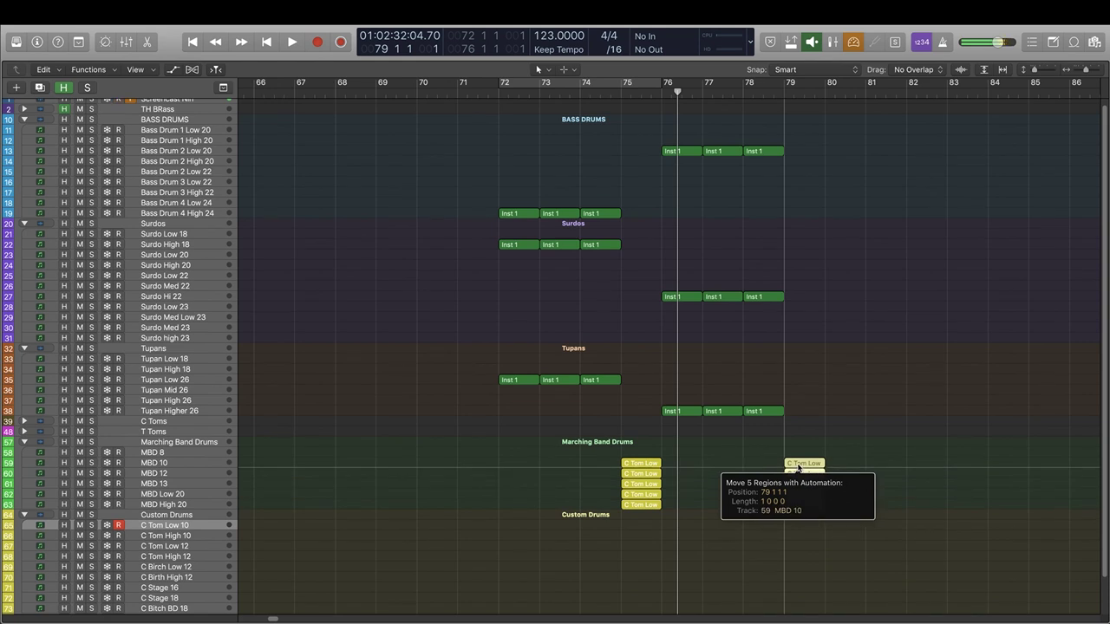
drag(798, 468, 798, 539)
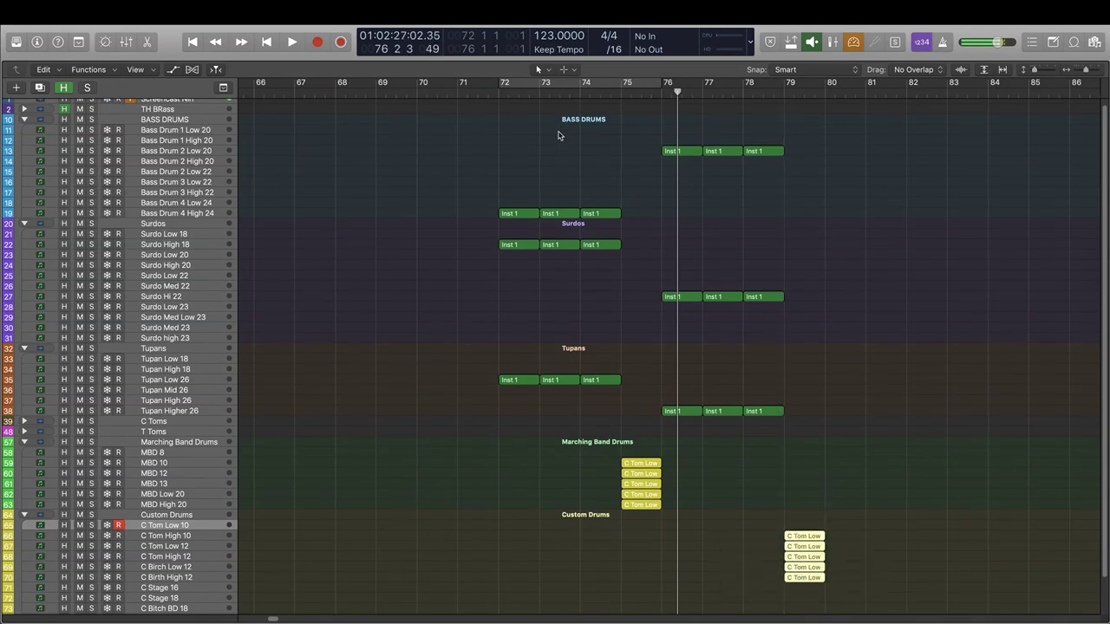
- Set the cycle range from bar 72 to bar 80 and play both versions of the groove
drag(521, 84, 826, 85)
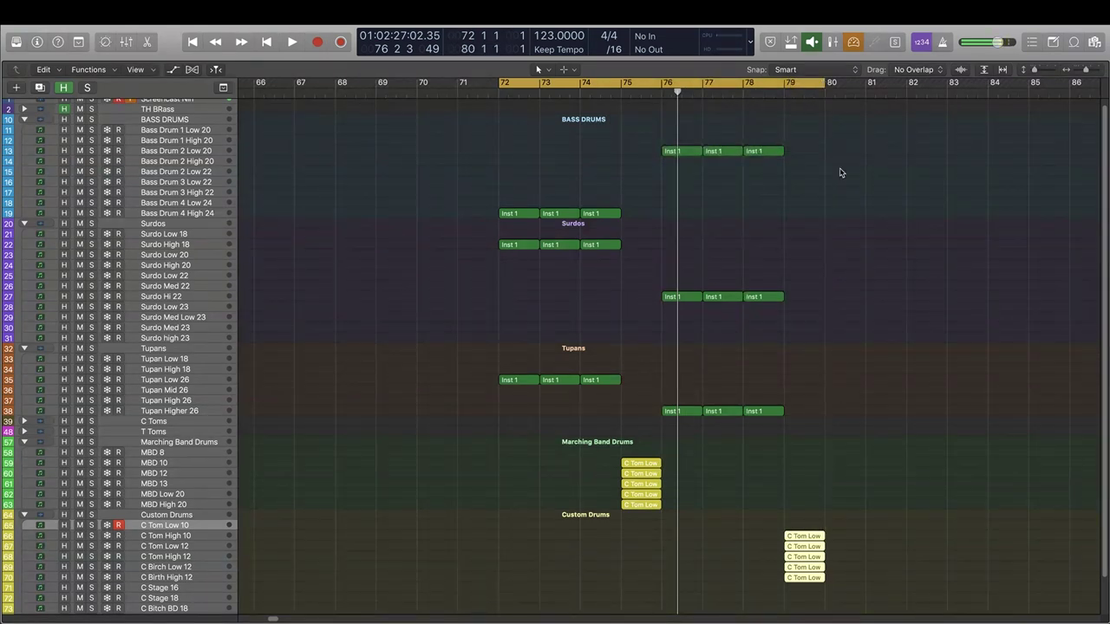
key(space)
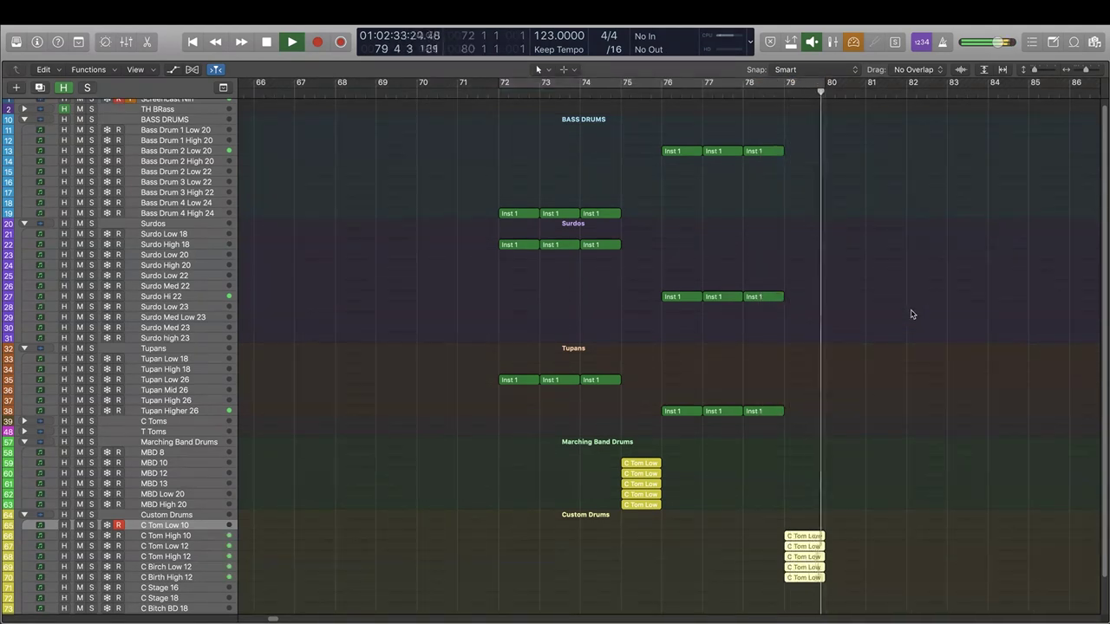
key(space)
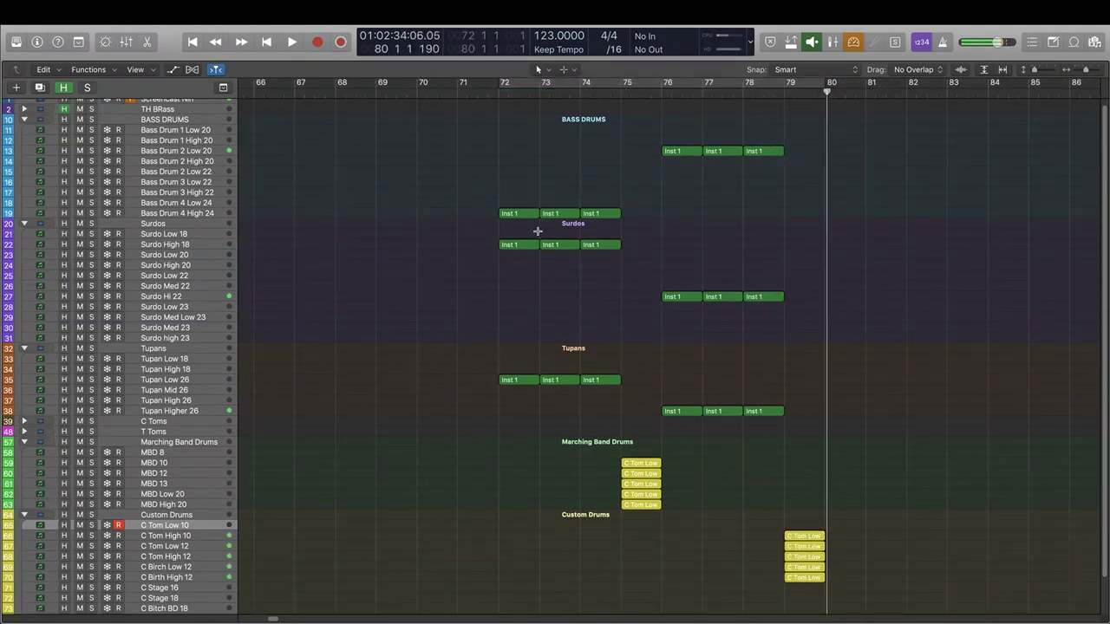
scroll(537, 231, left, 3)
scroll(540, 232, down, 3)
scroll(681, 235, right, 2)
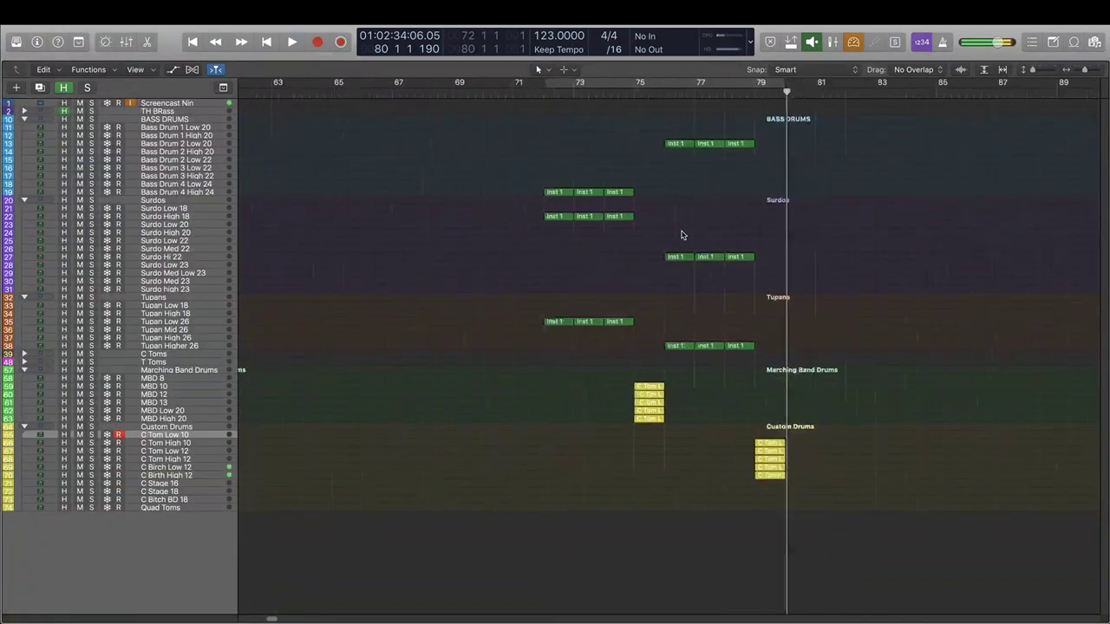
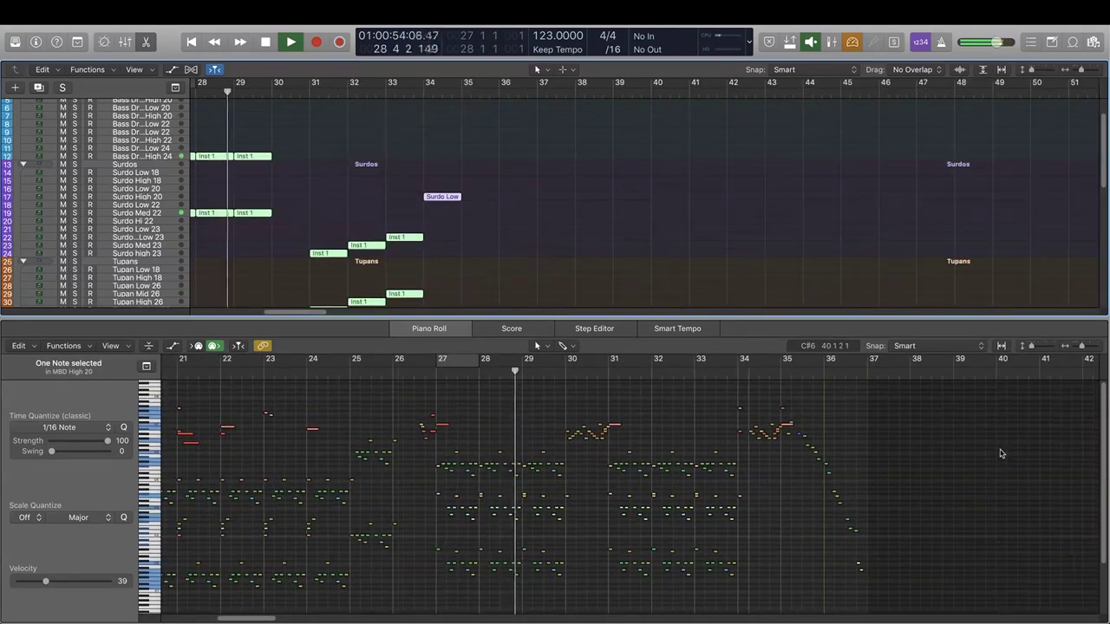
- Play the arrangement through to bar 37 and review its regions from bar 16 onward with the Piano Roll closed
scroll(791, 265, down, 2)
scroll(792, 265, down, 2)
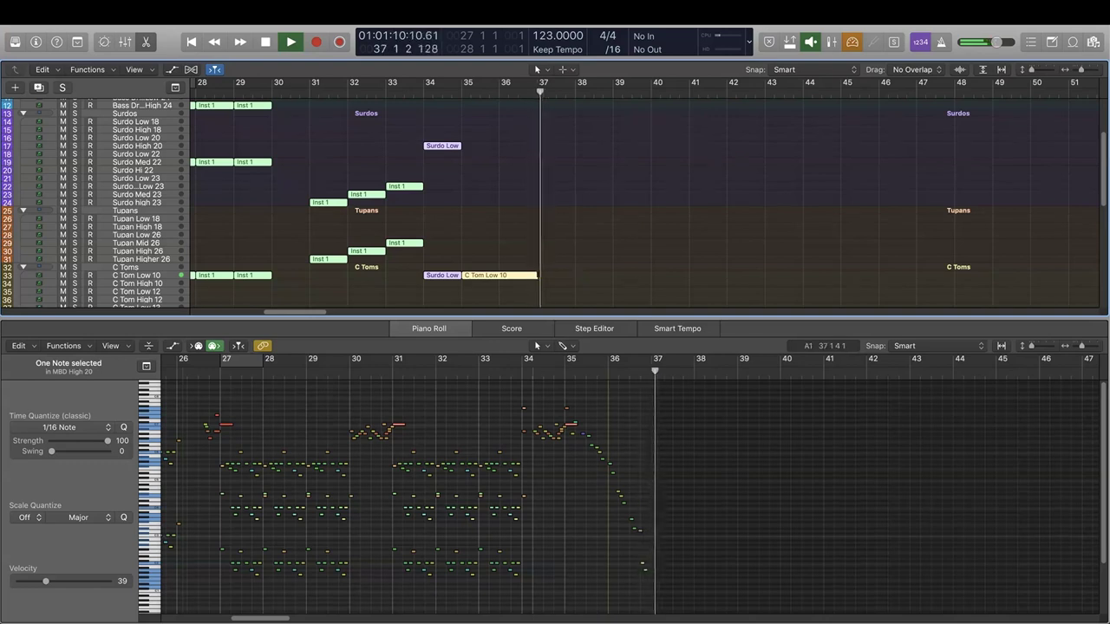
key(space)
scroll(631, 227, up, 4)
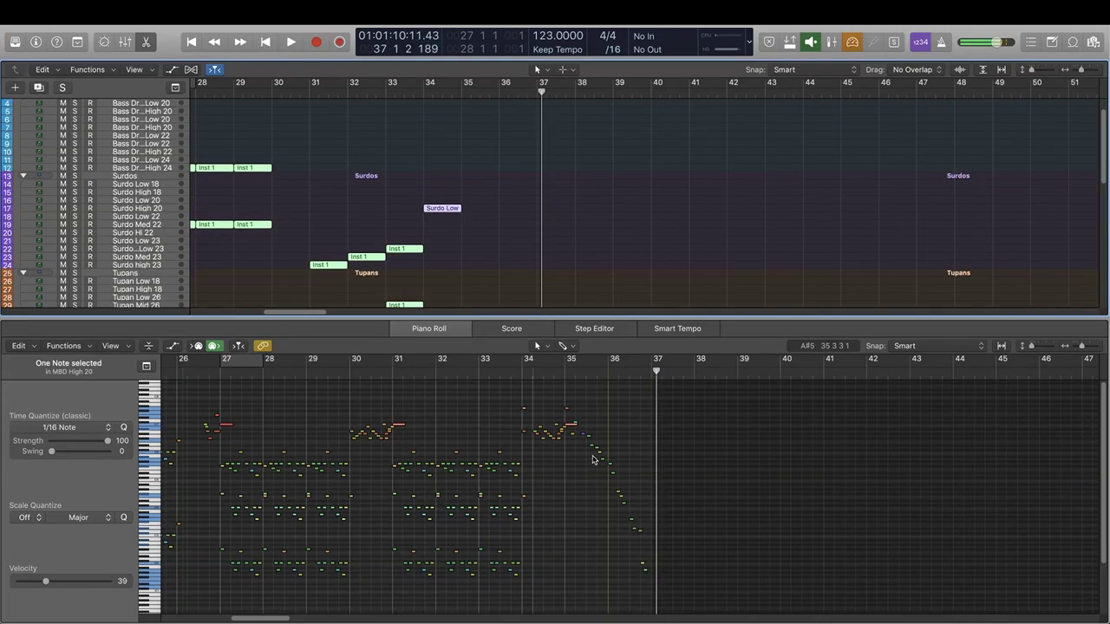
key(x)
key(x)
scroll(497, 287, left, 6)
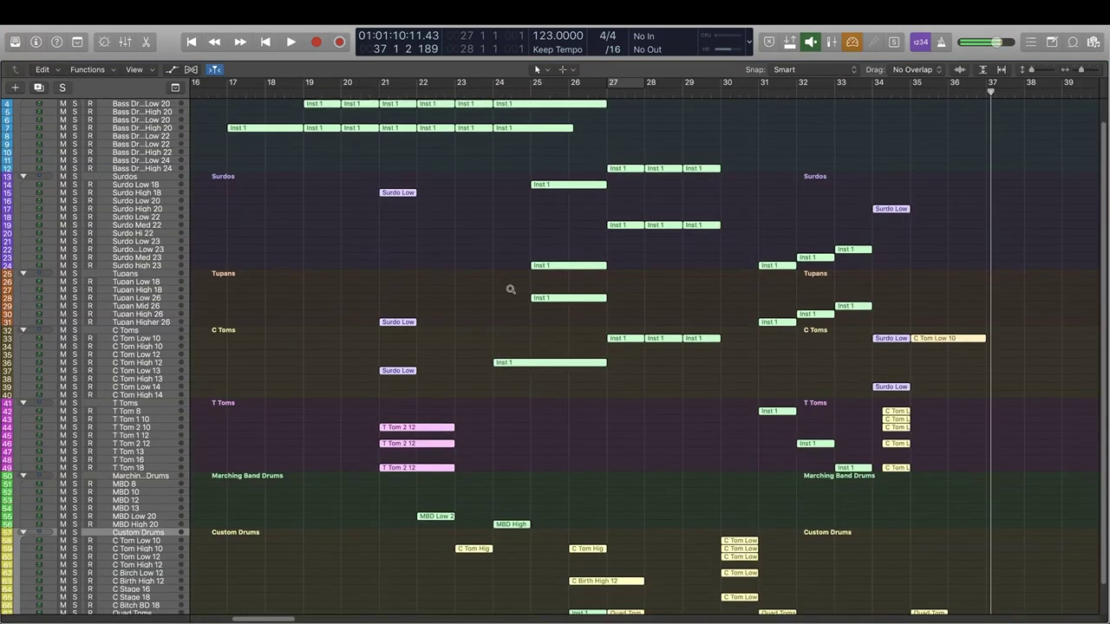
click(523, 304)
scroll(483, 307, down, 2)
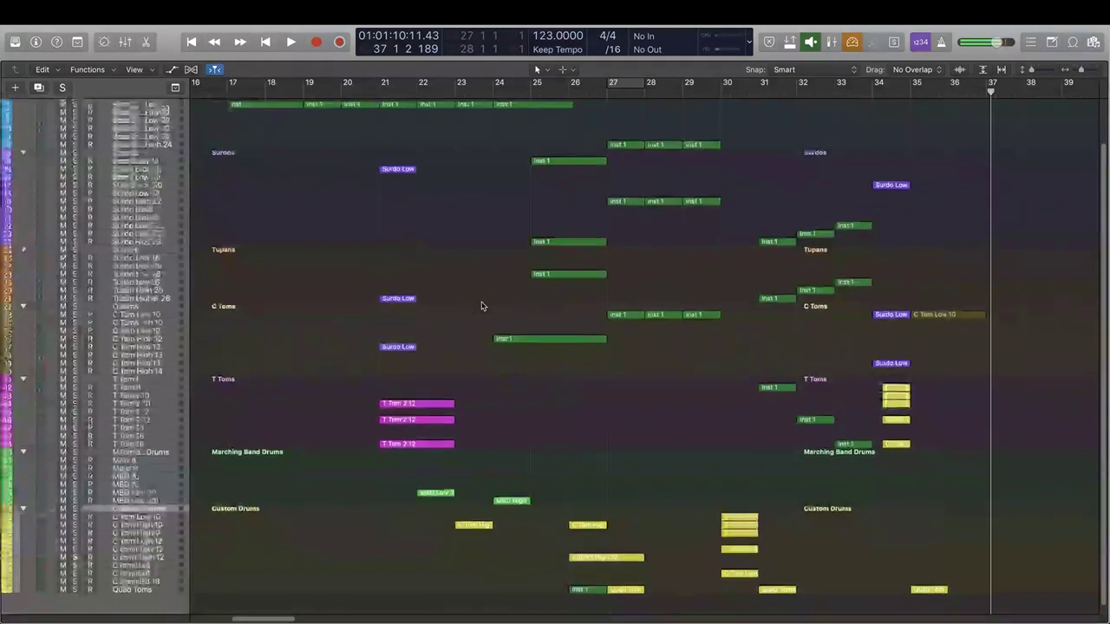
scroll(481, 304, up, 2)
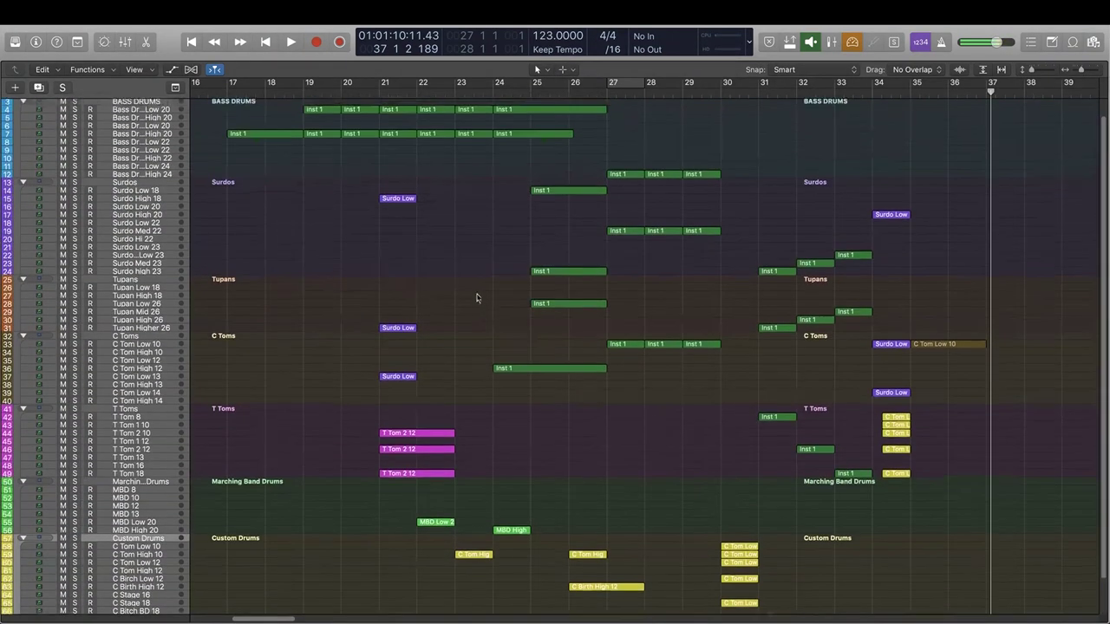
- Open the SINE Player instrument of Bass Drum 2 High 20 and audition several notes from low to high on its keyboard
click(265, 134)
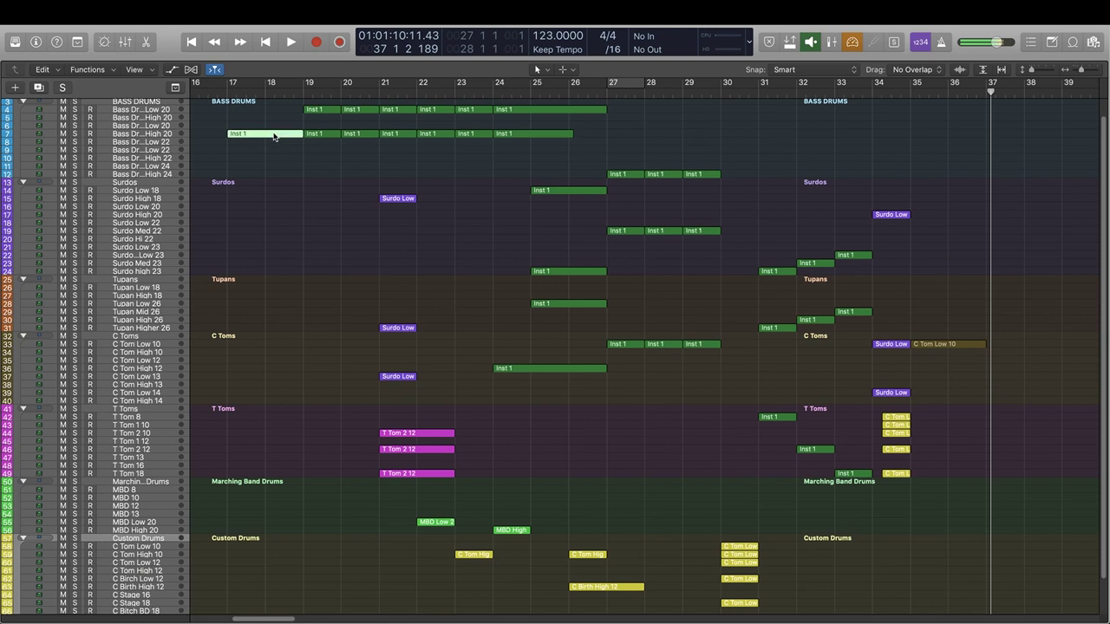
key(x)
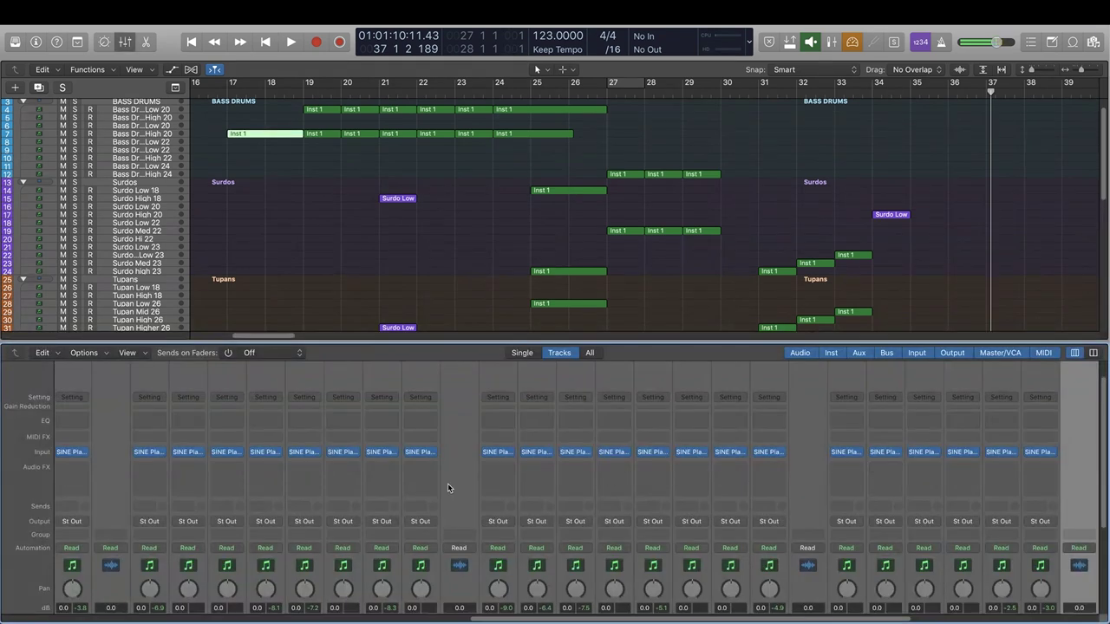
click(153, 135)
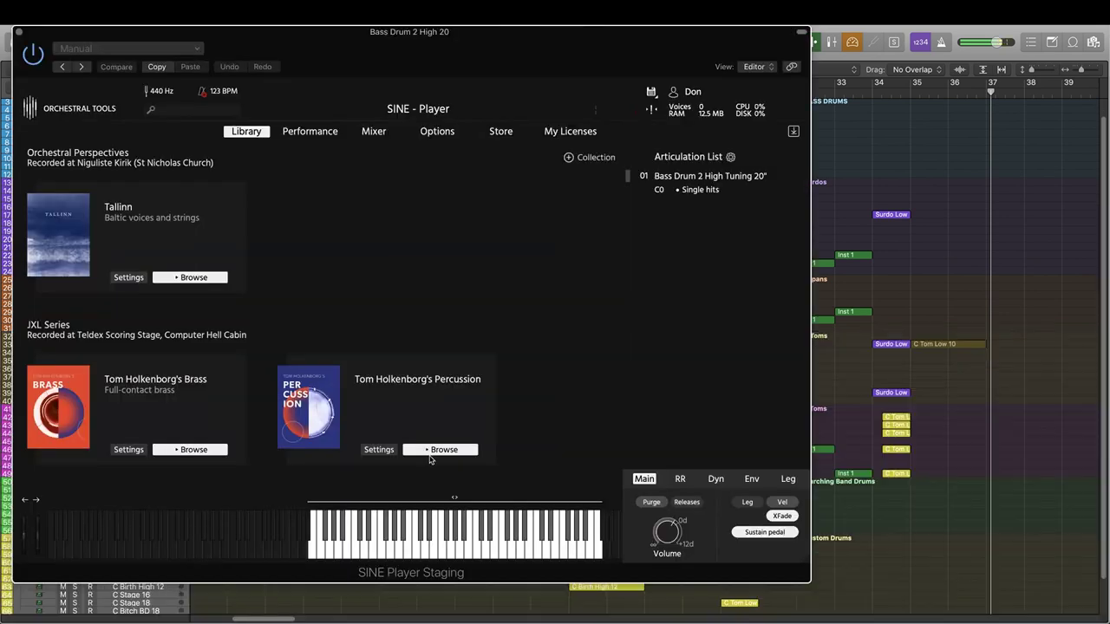
click(363, 554)
click(486, 551)
click(538, 554)
click(549, 555)
click(596, 555)
click(19, 33)
- Open the first Bass Drum 2 High 20 region in the Piano Roll and play it from bar 17 to its end
scroll(428, 206, up, 3)
key(super+Down)
key(super+Down)
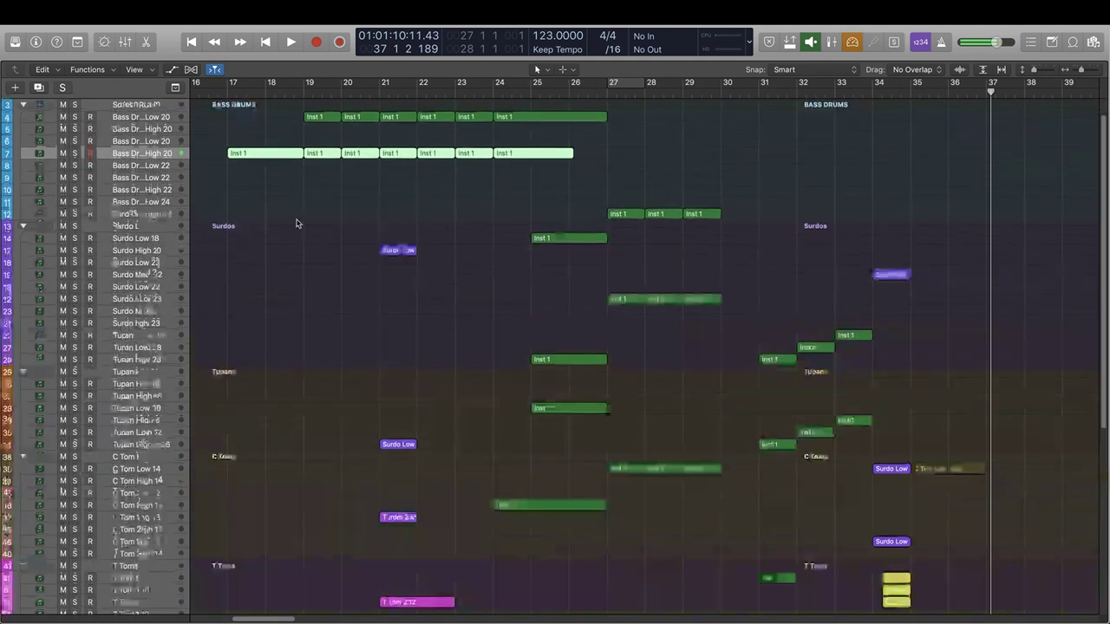
double_click(265, 157)
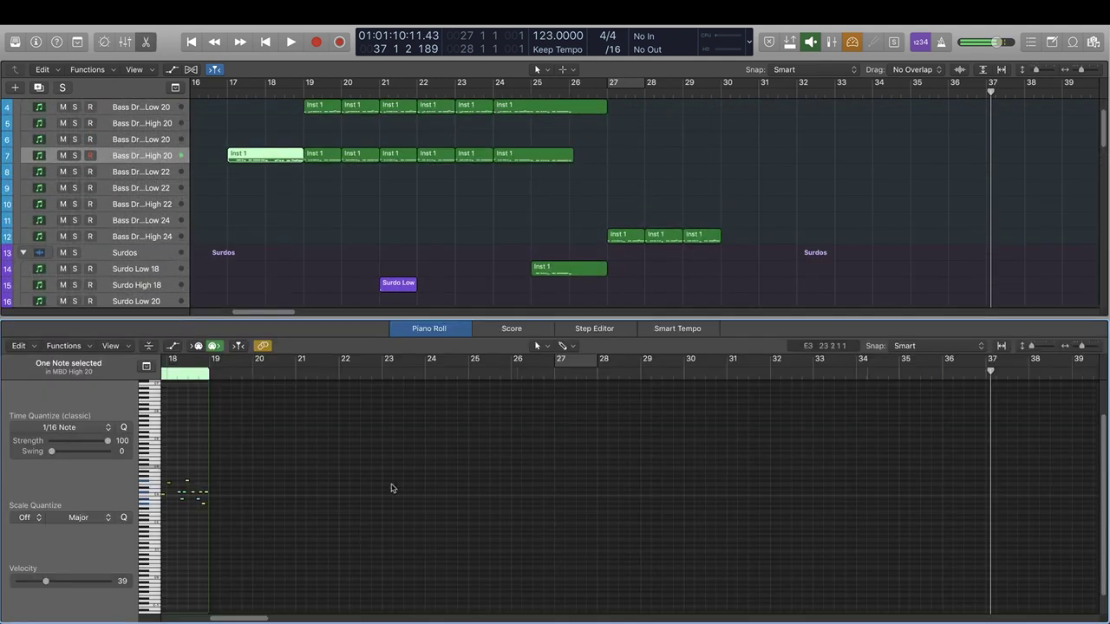
click(228, 93)
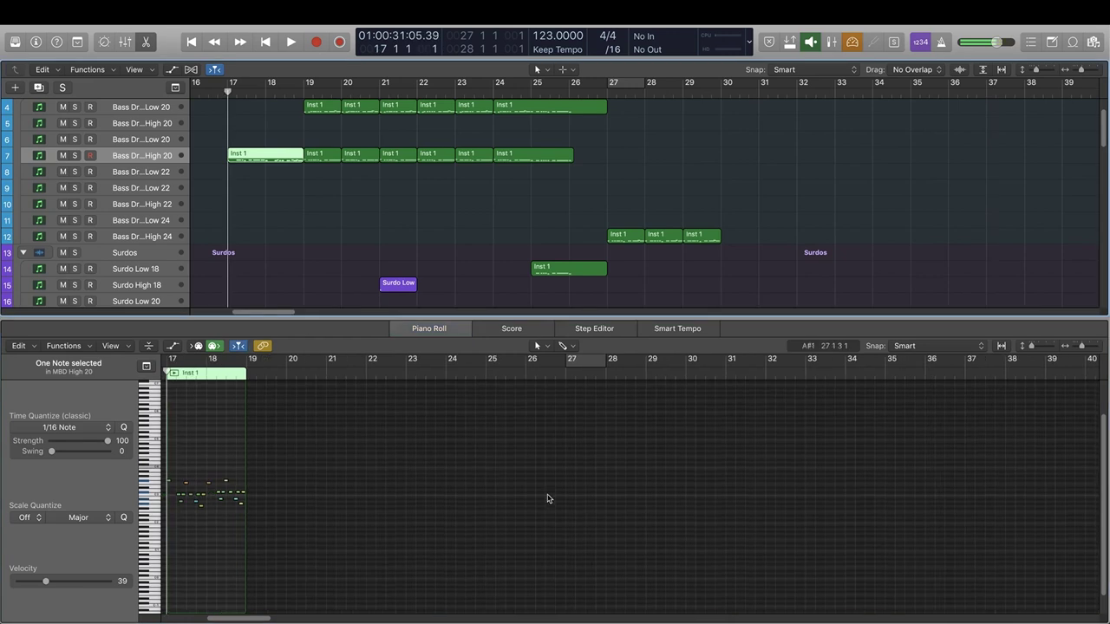
scroll(555, 565, up, 8)
scroll(555, 564, left, 4)
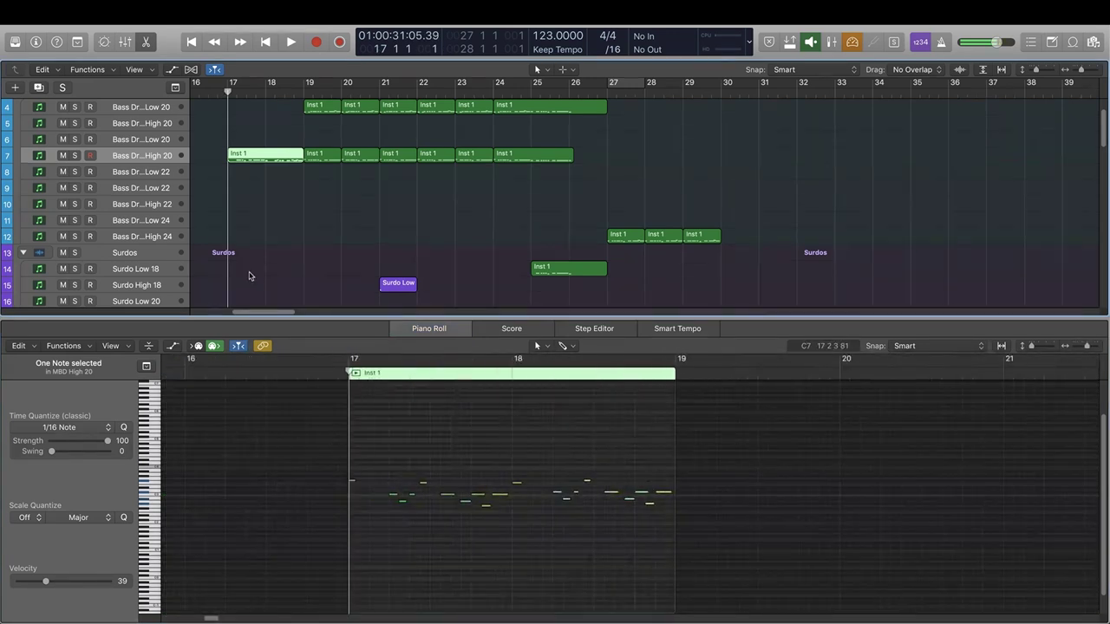
scroll(219, 217, up, 3)
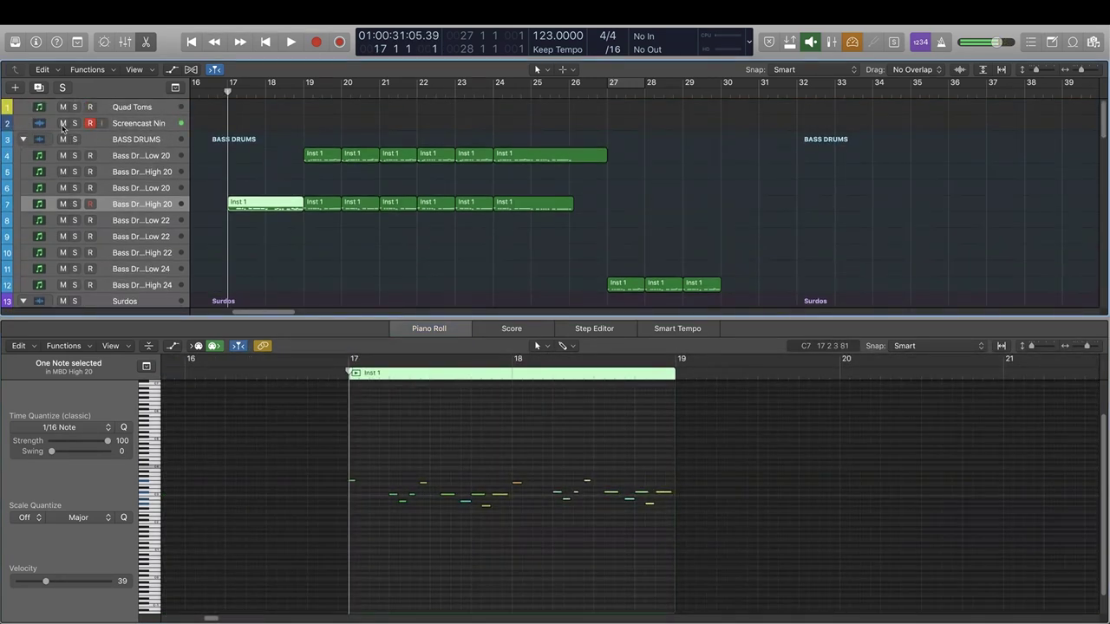
key(space)
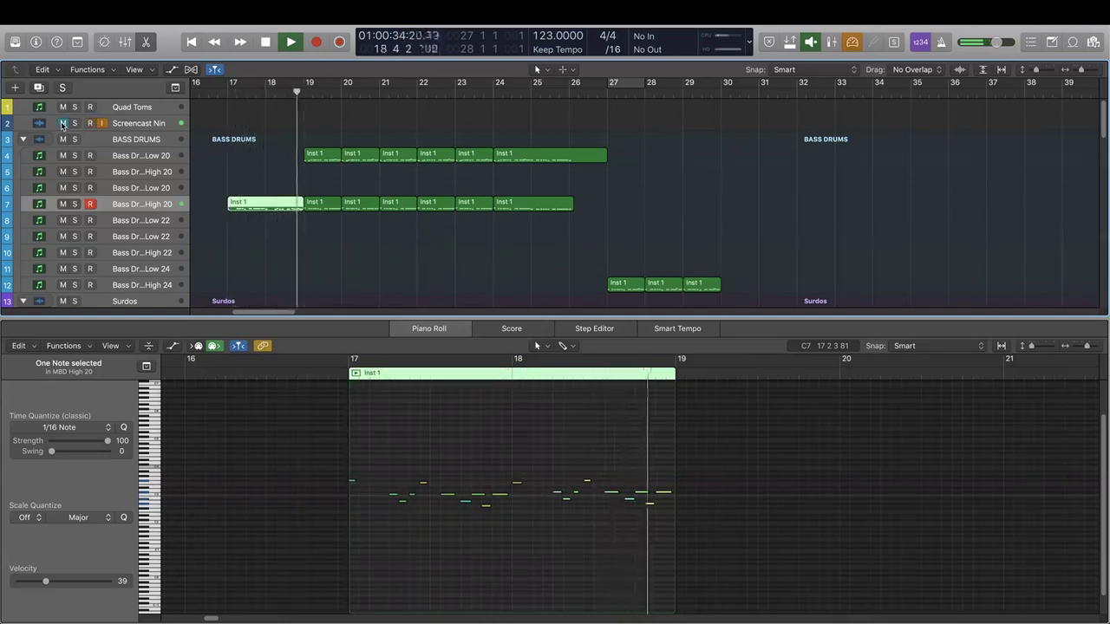
key(space)
- Select the bar 19 regions on Bass Drum 1 Low 20 and Bass Drum 2 High 20 and play on into bar 21
drag(326, 143, 318, 210)
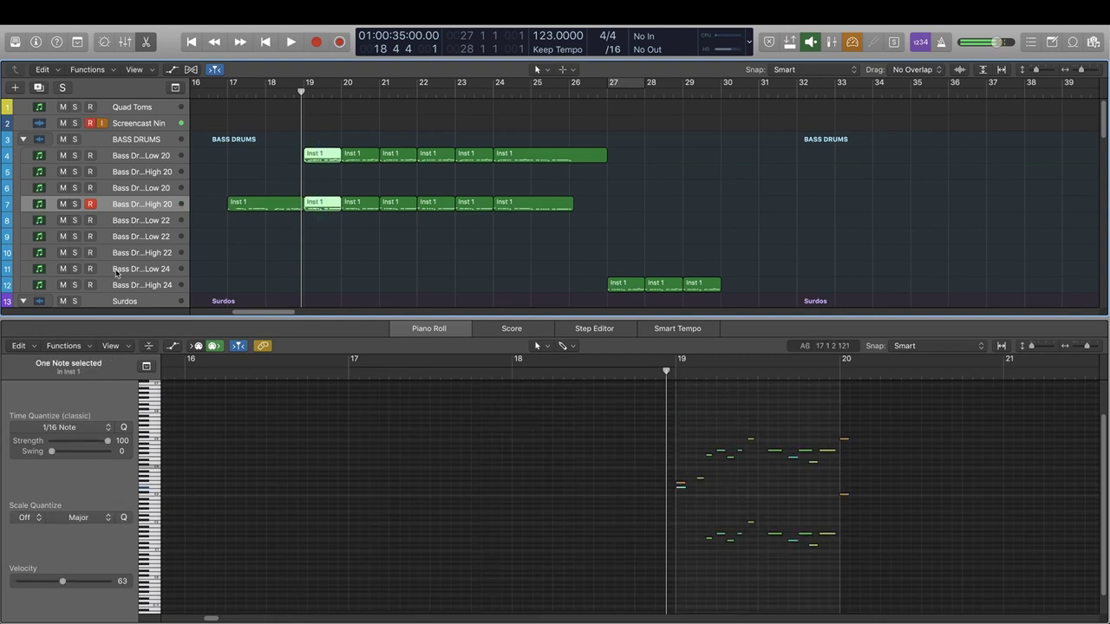
click(62, 124)
key(space)
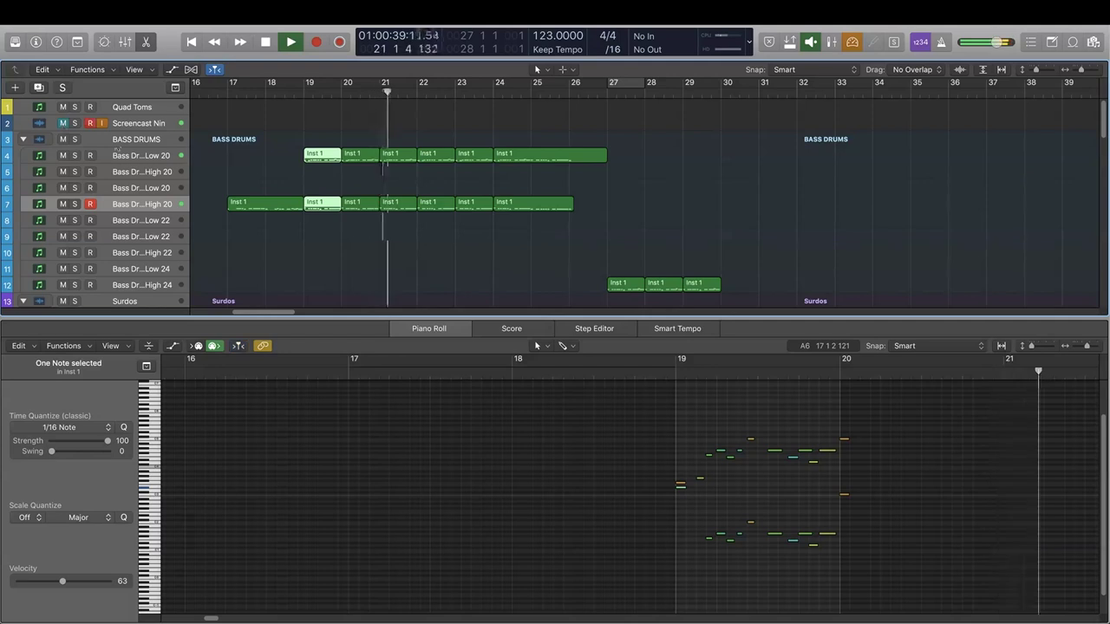
key(space)
- Examine the notes of the bar 21 region on Surdo High 18 in the Piano Roll and close the editor
key(x)
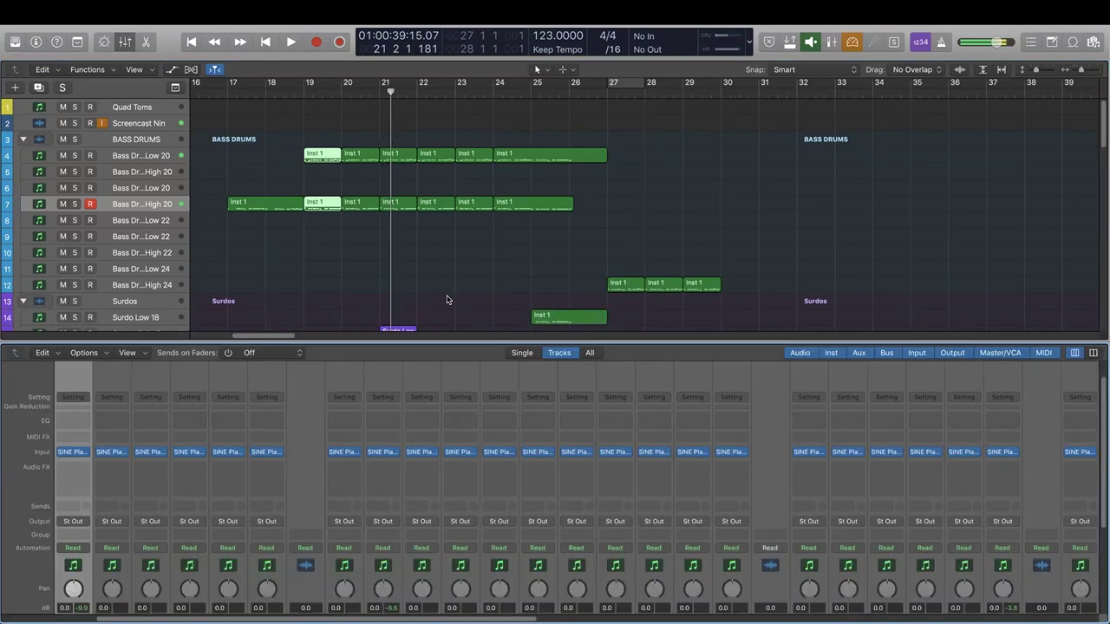
key(x)
scroll(436, 336, down, 1)
scroll(436, 338, up, 2)
scroll(436, 341, left, 1)
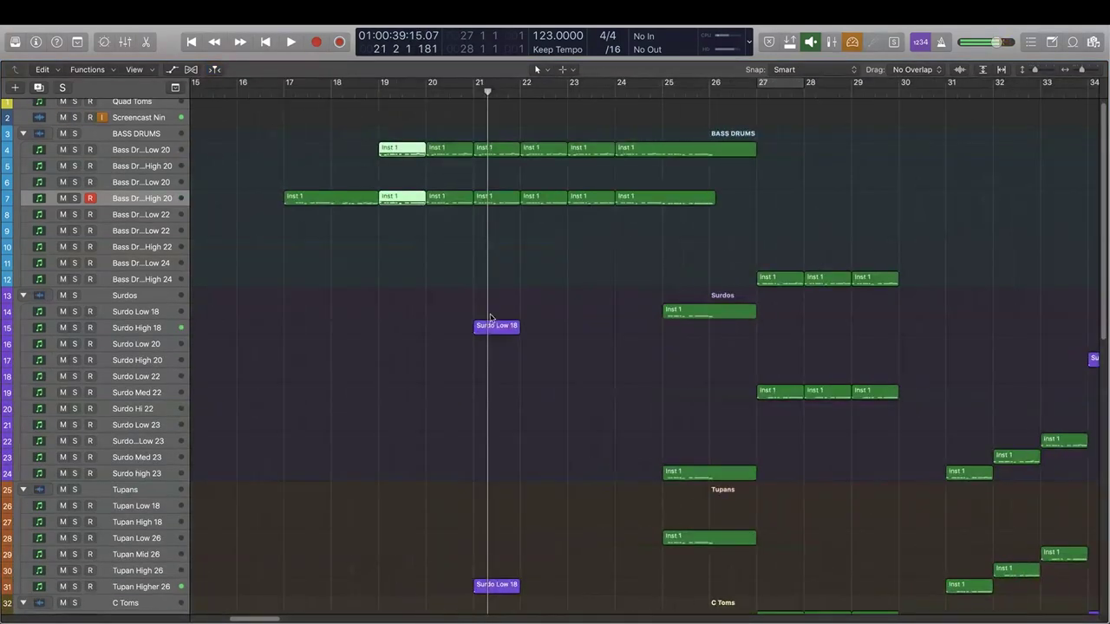
double_click(491, 327)
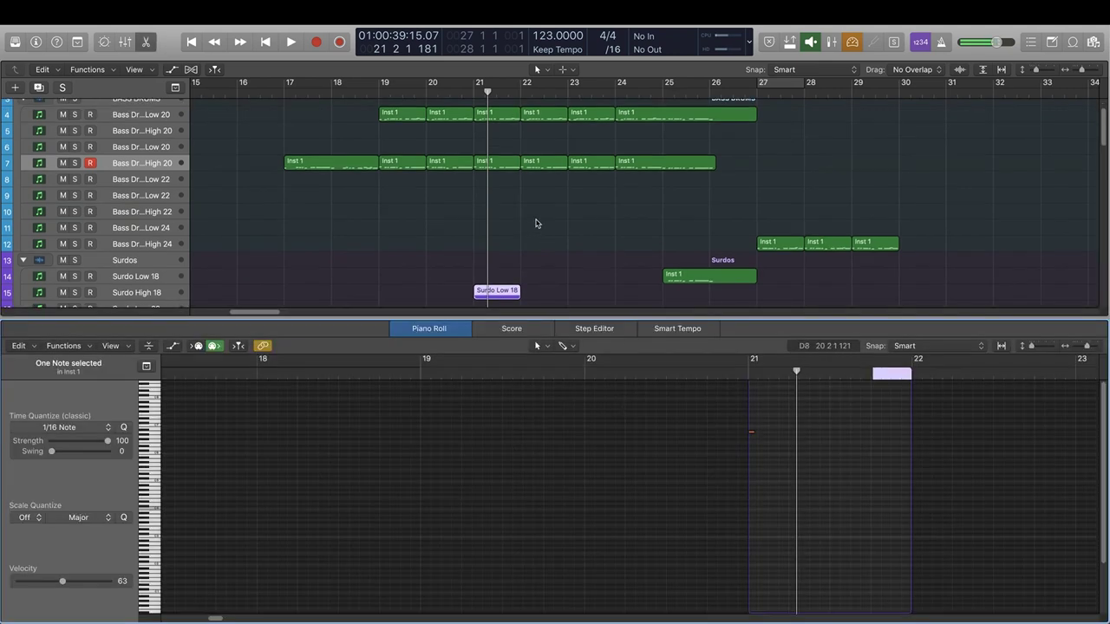
key(x)
key(x)
- Play bar 21 in a one-bar cycle, turn the cycle off and return the playhead to bar 21
drag(477, 84, 527, 85)
key(space)
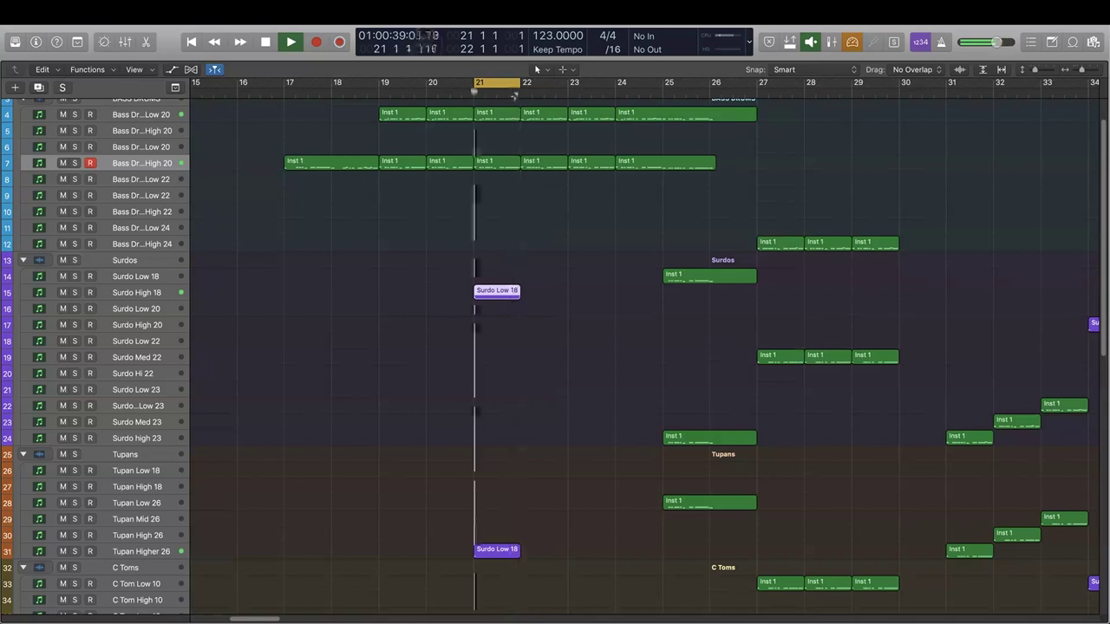
click(498, 86)
key(space)
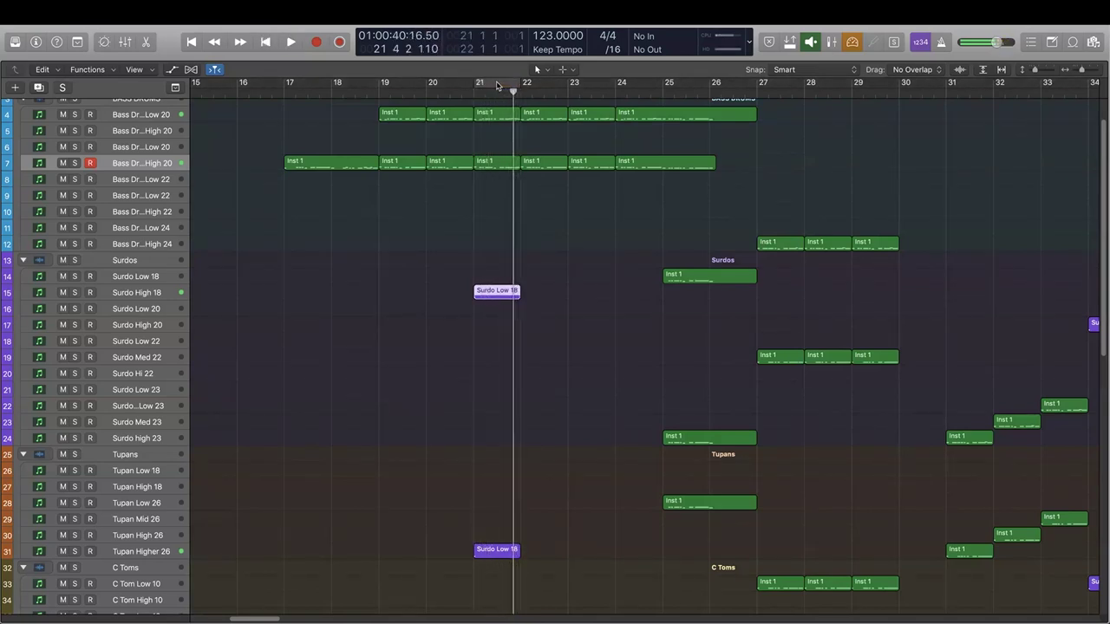
click(469, 96)
scroll(526, 240, down, 5)
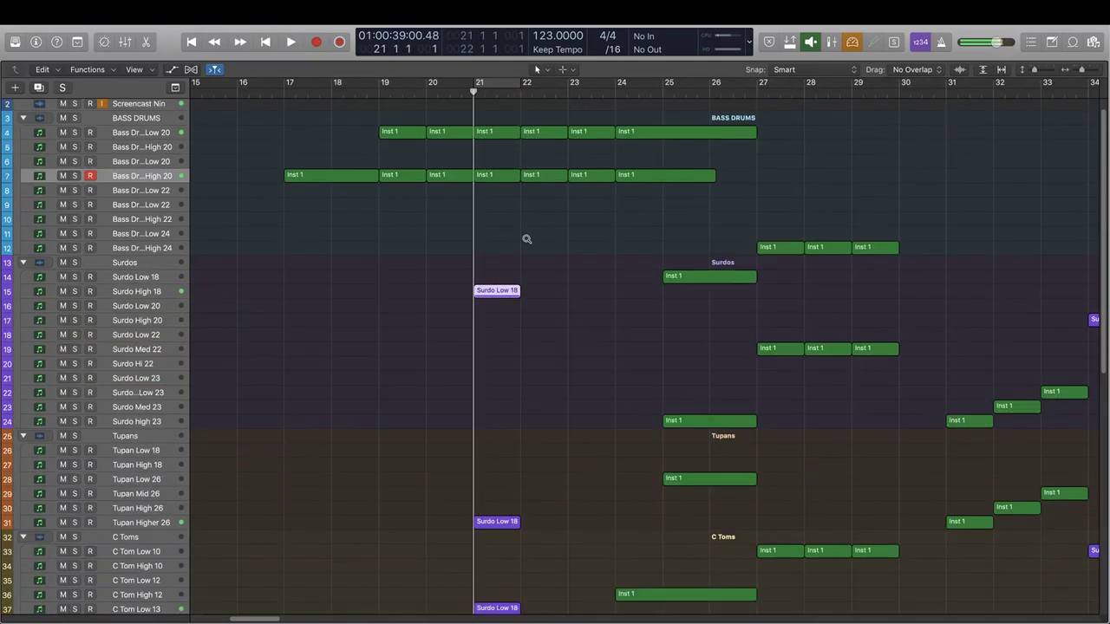
- Play the arrangement from bar 19 through bar 24
scroll(526, 241, down, 3)
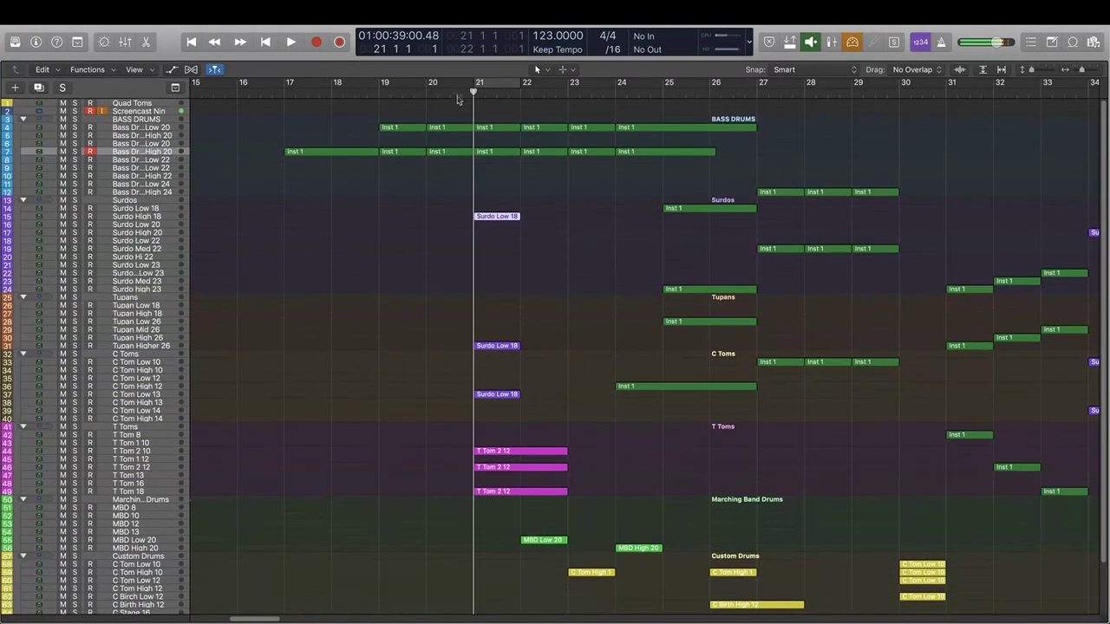
click(282, 93)
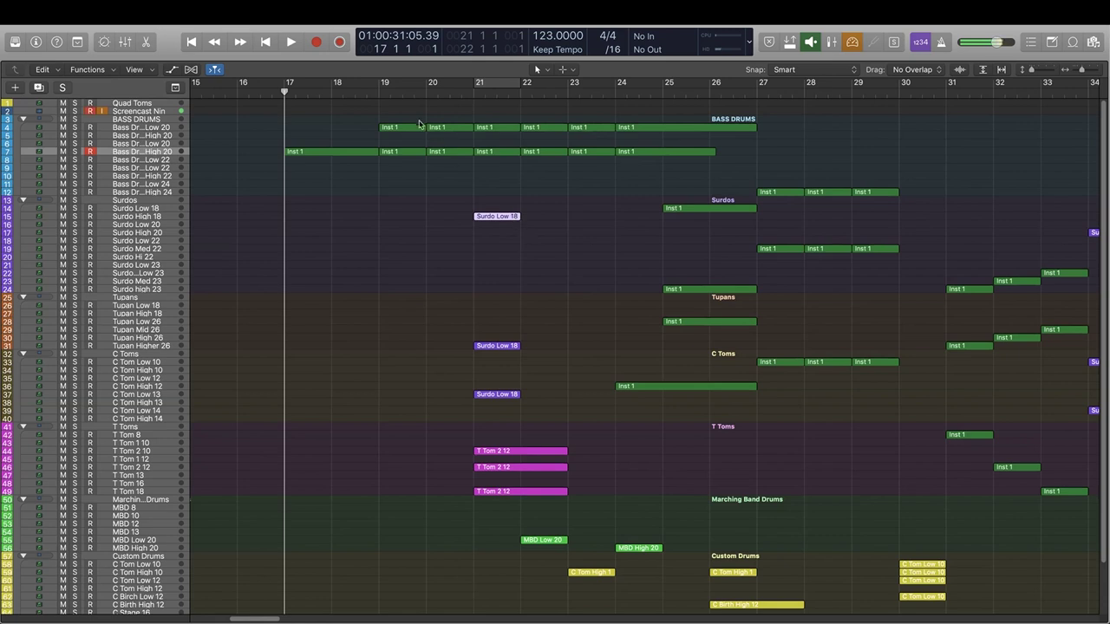
click(377, 93)
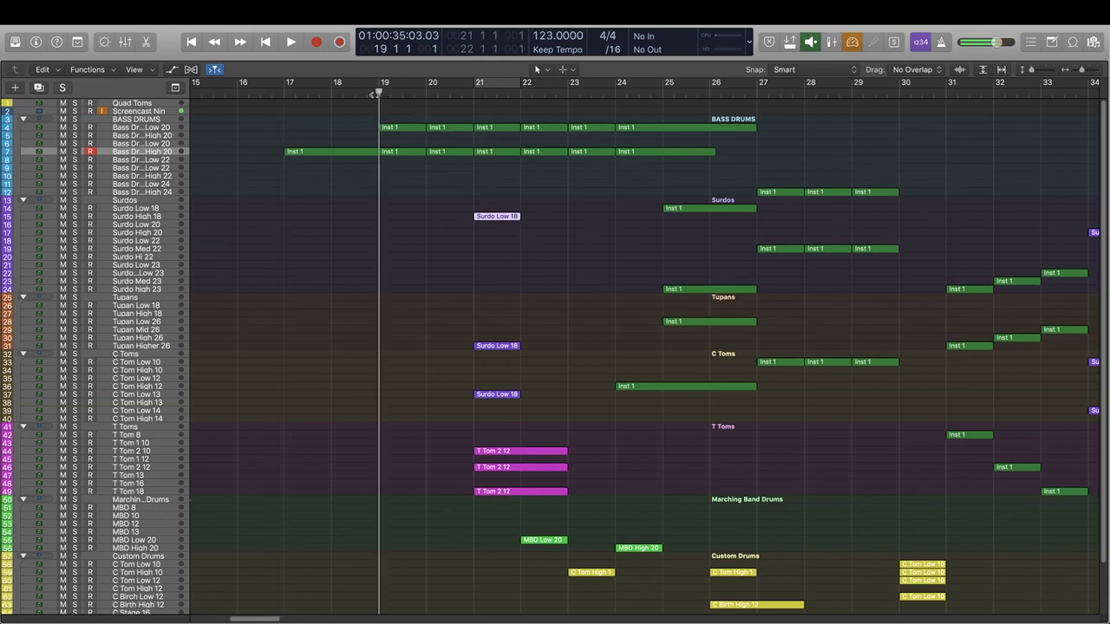
key(space)
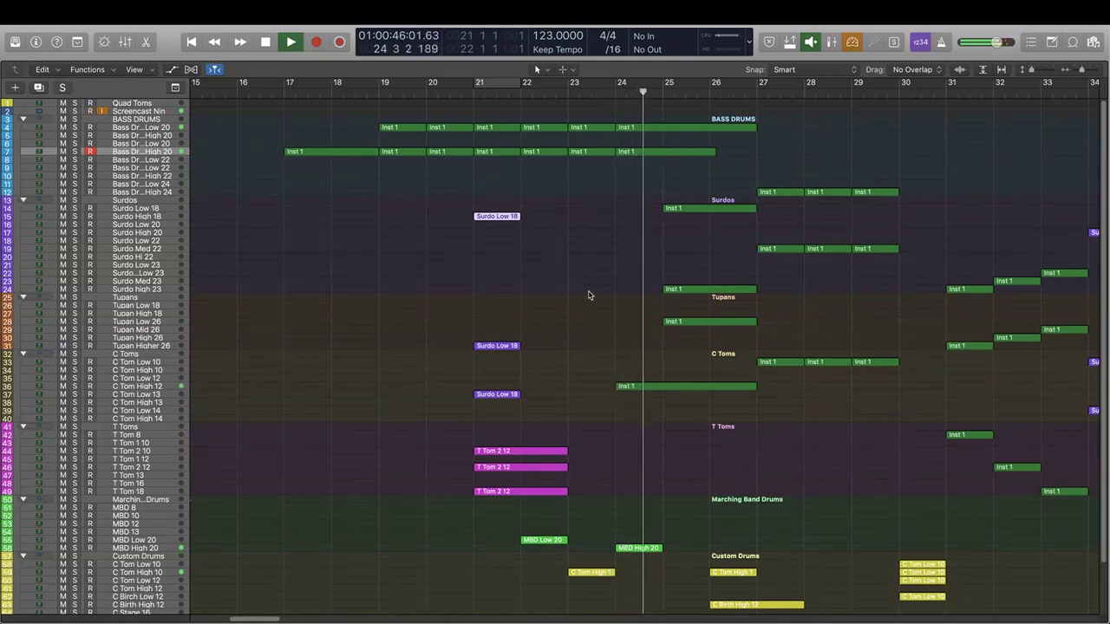
key(space)
- Select the bar 21 regions across the Surdo, Tupan, C Tom and T Tom tracks to review the layered fill
scroll(629, 462, down, 3)
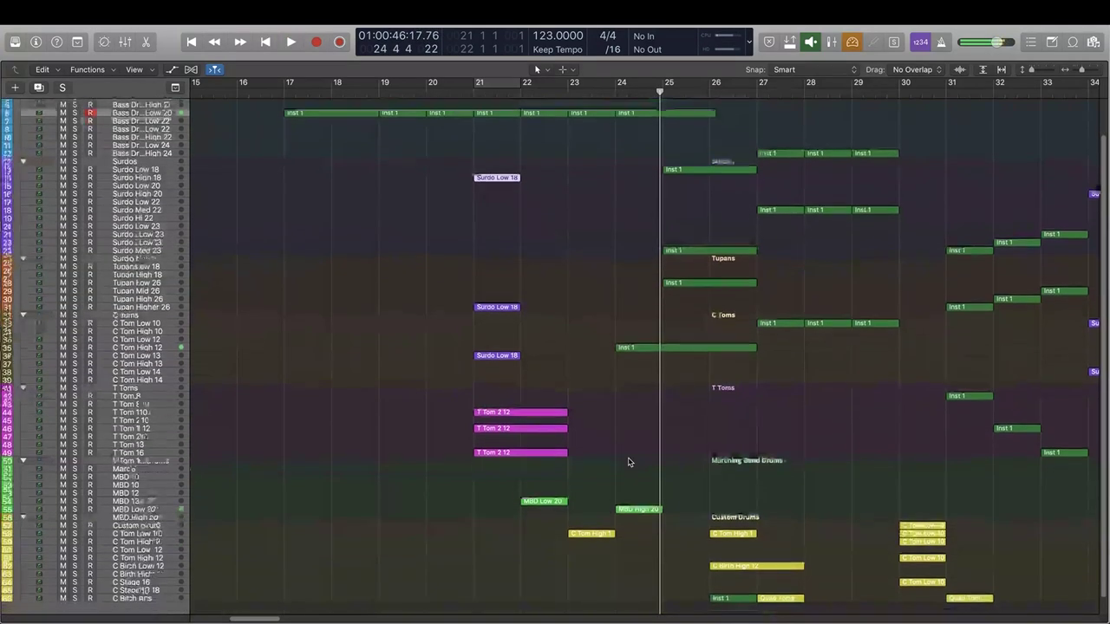
drag(449, 170, 511, 478)
click(512, 375)
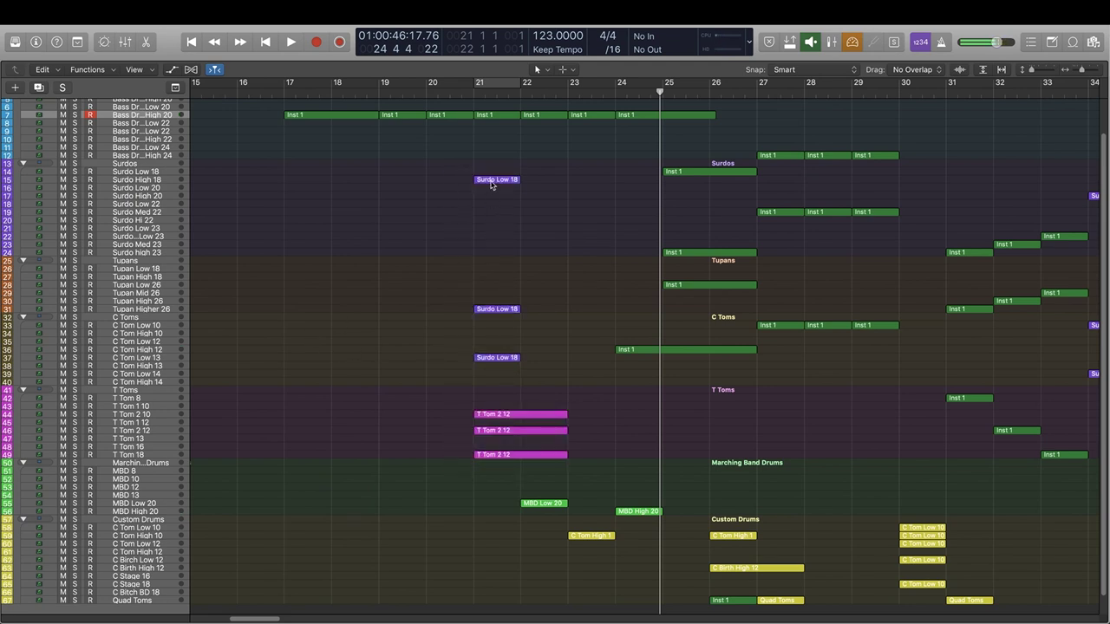
scroll(230, 492, down, 1)
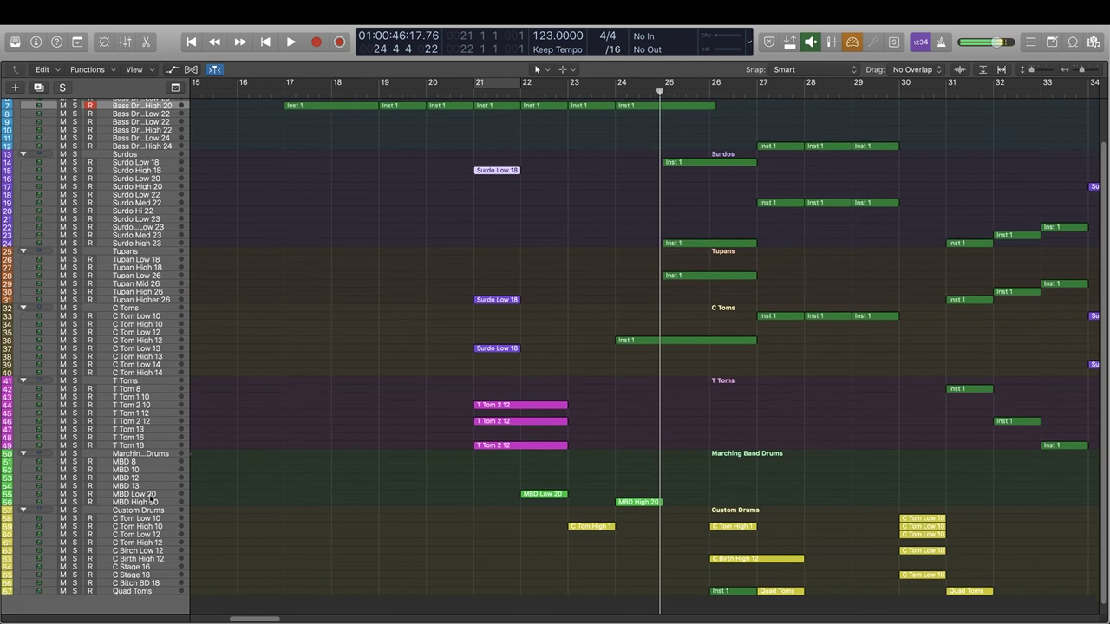
- Examine the notes of the bar 22 region on MBD Low 20 in the Piano Roll
click(149, 494)
double_click(542, 494)
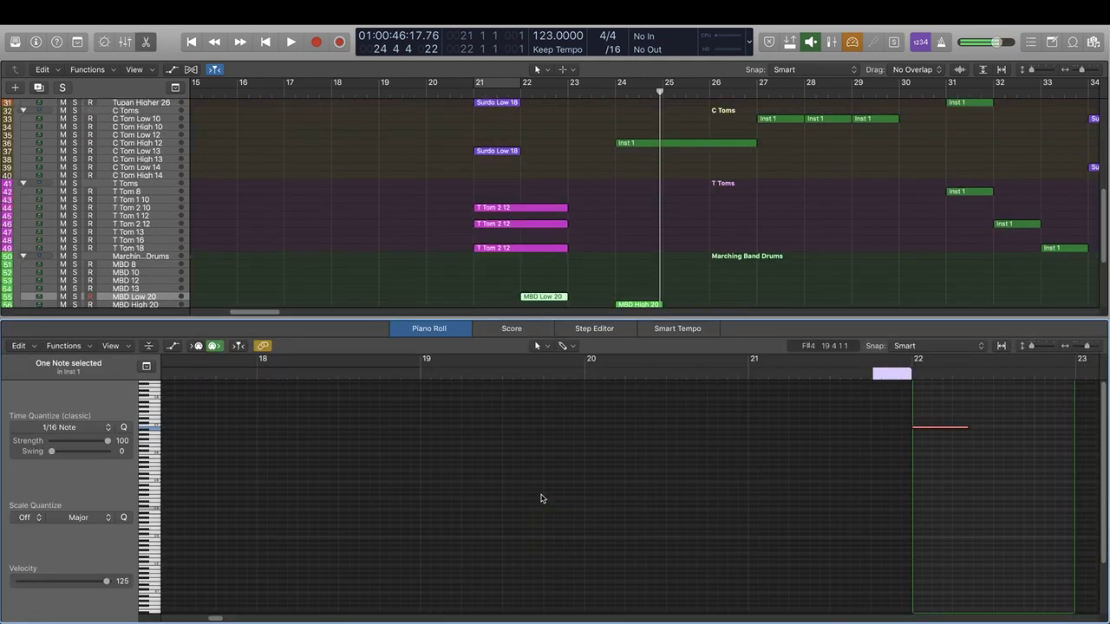
drag(987, 411, 903, 482)
key(x)
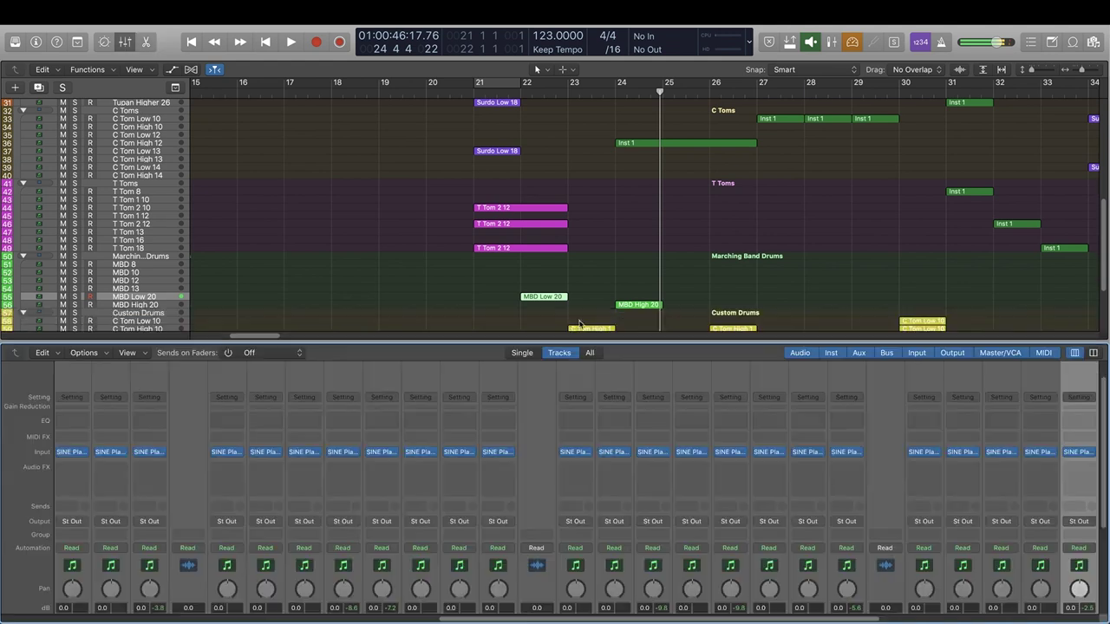
key(x)
- Examine the notes of the bar 23 region on the custom C Tom High 10 track in the Piano Roll
click(586, 516)
key(p)
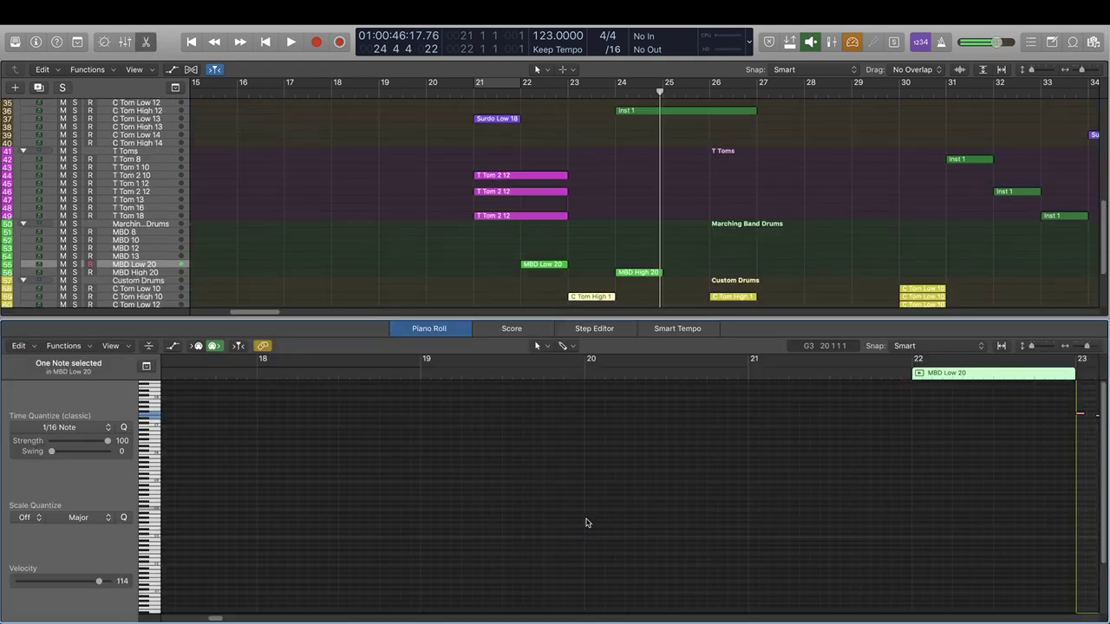
scroll(939, 441, right, 5)
drag(927, 402, 856, 447)
key(x)
- Examine the notes of the bar 24 region on MBD High 20 in the Piano Roll and close the editor
click(638, 273)
key(x)
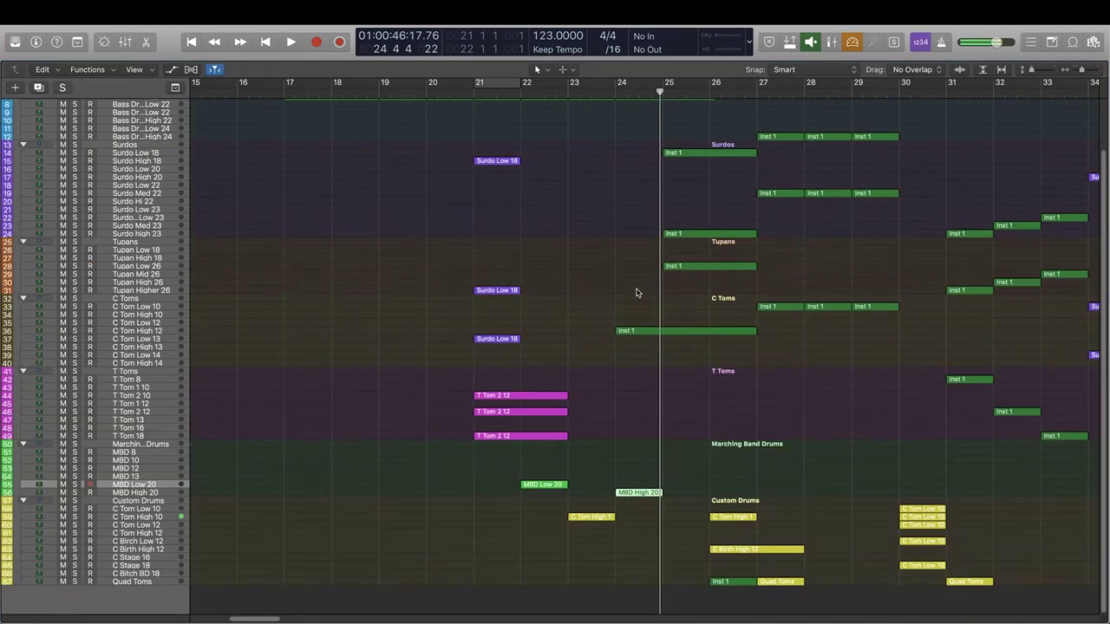
key(p)
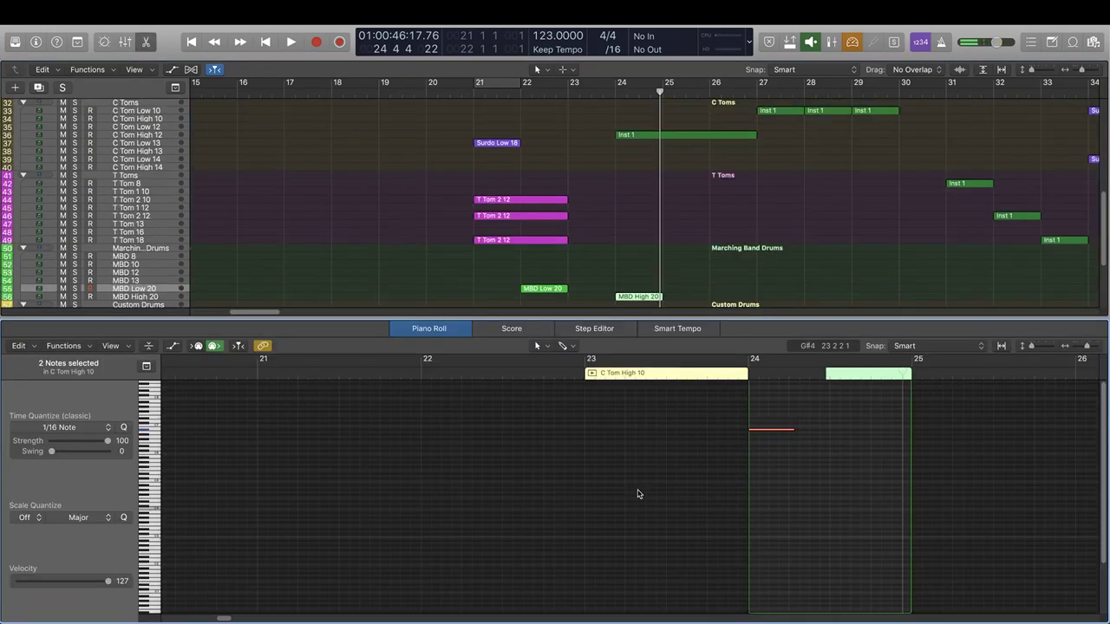
click(829, 419)
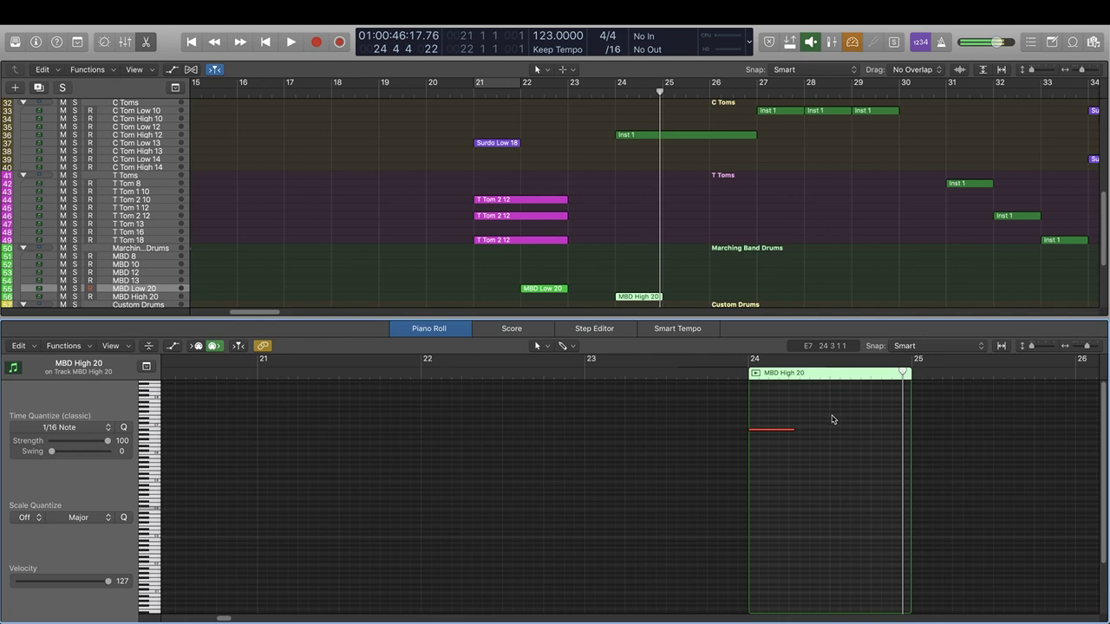
drag(829, 422, 705, 502)
key(x)
key(x)
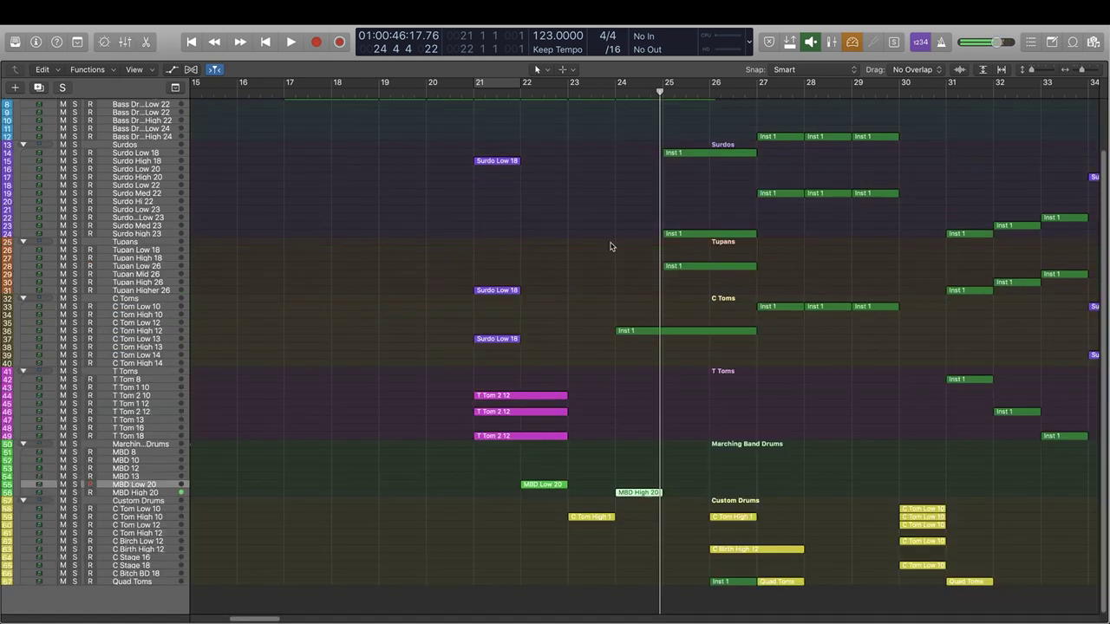
- Play from just before bar 21 to the end of bar 24 with all bass drum tracks muted, and unmute them
scroll(472, 273, up, 3)
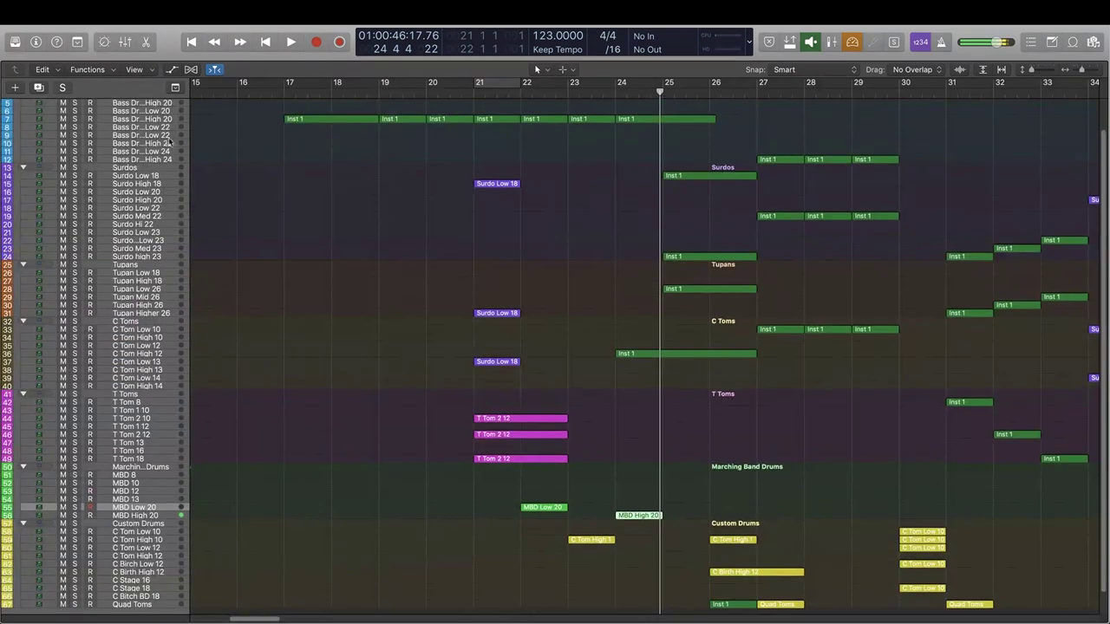
scroll(77, 130, up, 2)
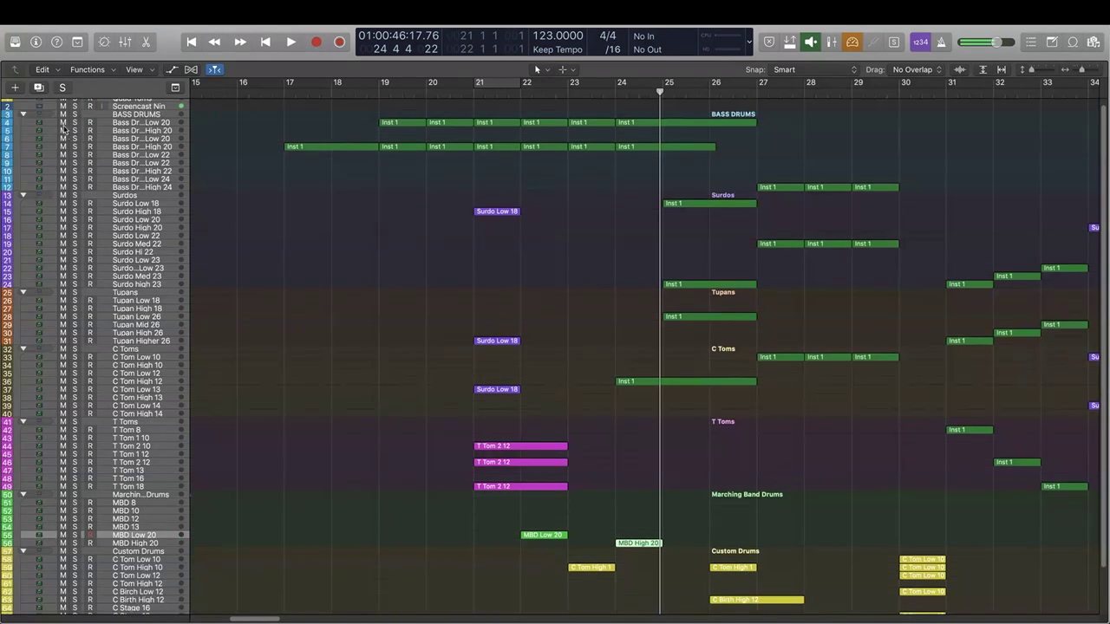
drag(62, 122, 63, 176)
click(461, 93)
key(space)
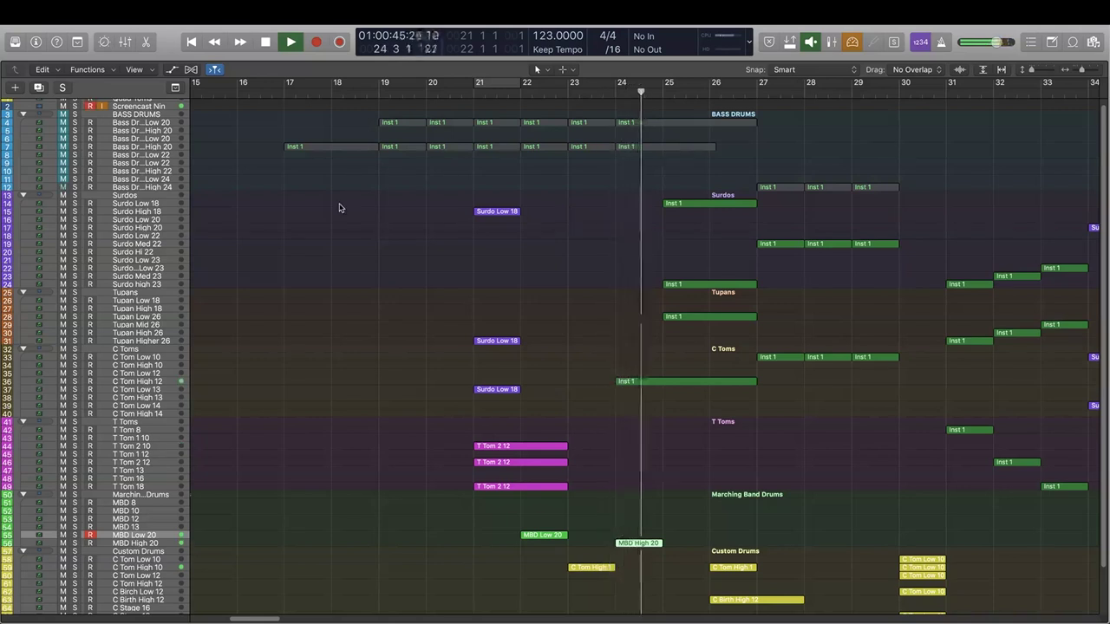
key(space)
drag(63, 119, 63, 180)
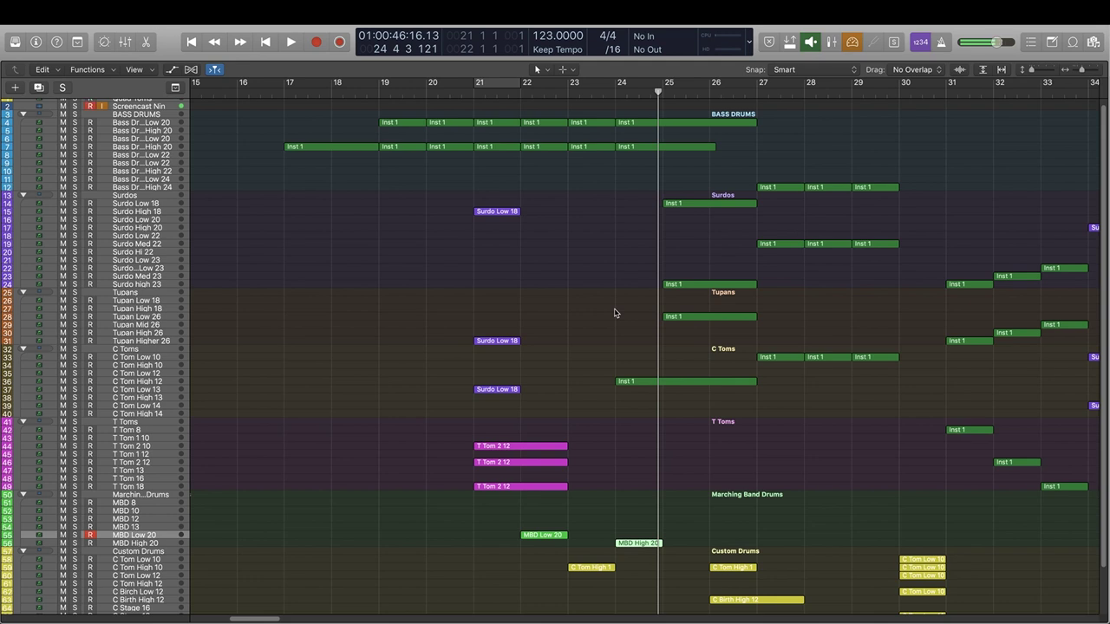
- Play the full arrangement from bar 24 into bar 26
scroll(590, 206, right, 4)
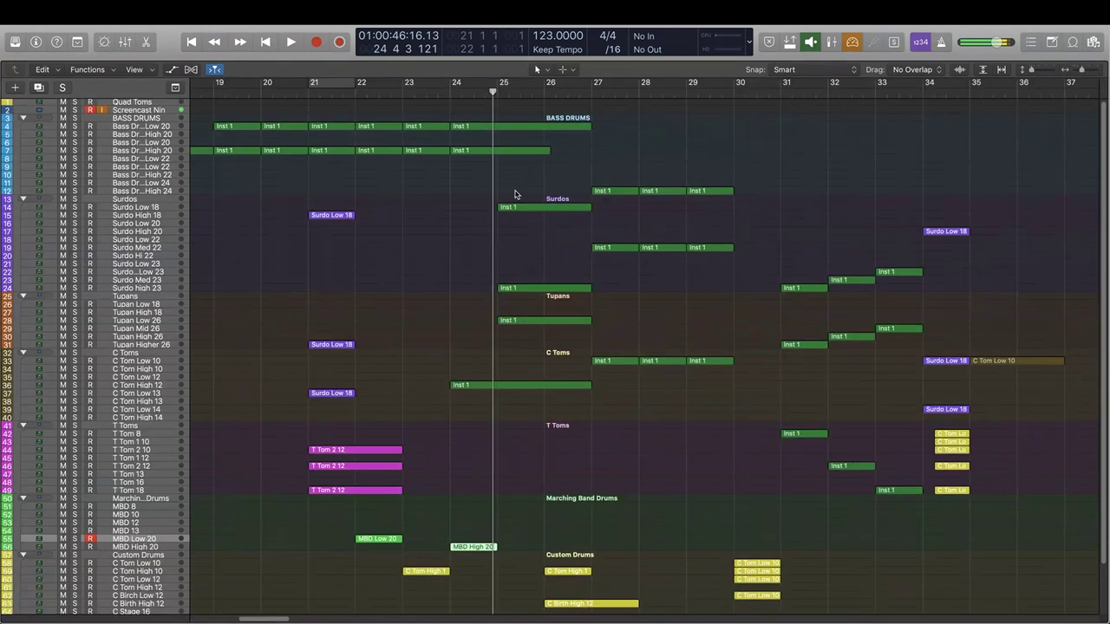
click(447, 94)
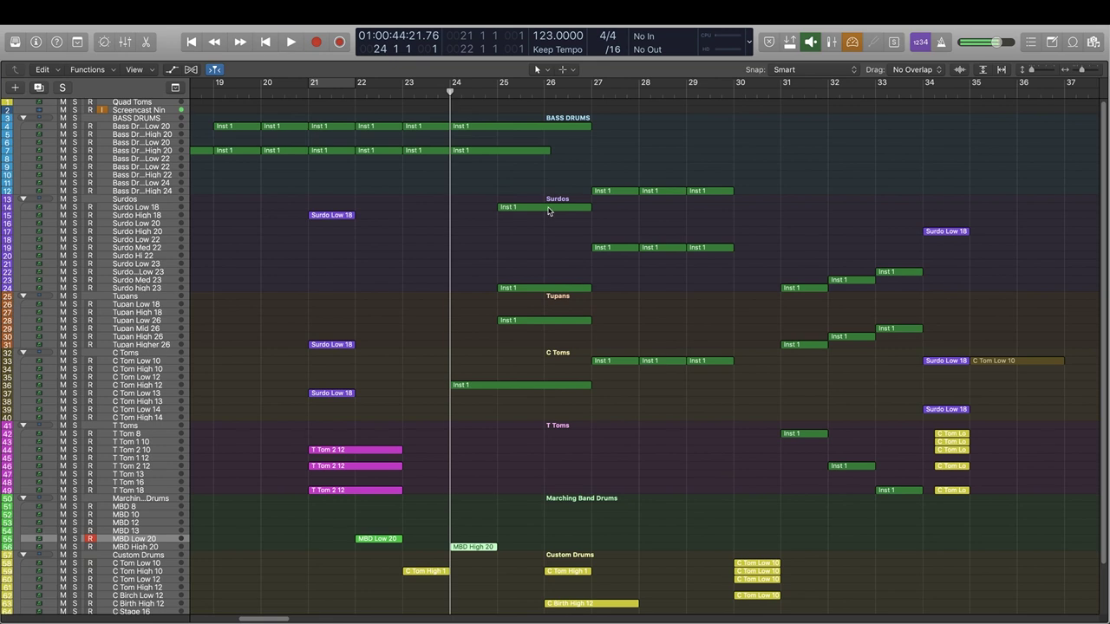
key(space)
scroll(674, 434, down, 2)
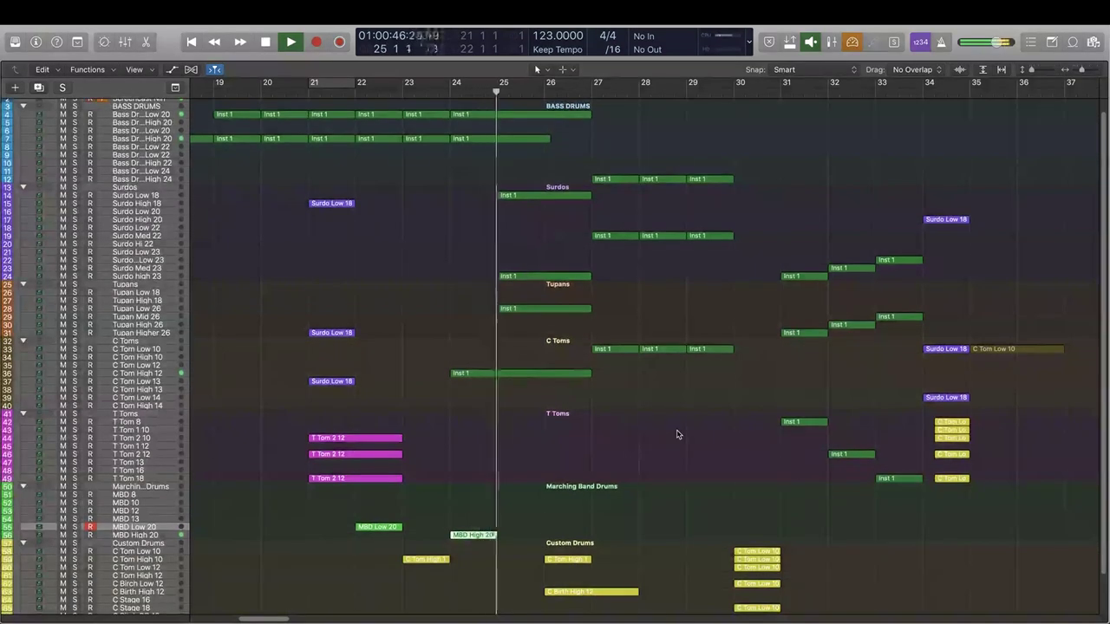
scroll(656, 362, up, 1)
scroll(655, 363, up, 1)
key(space)
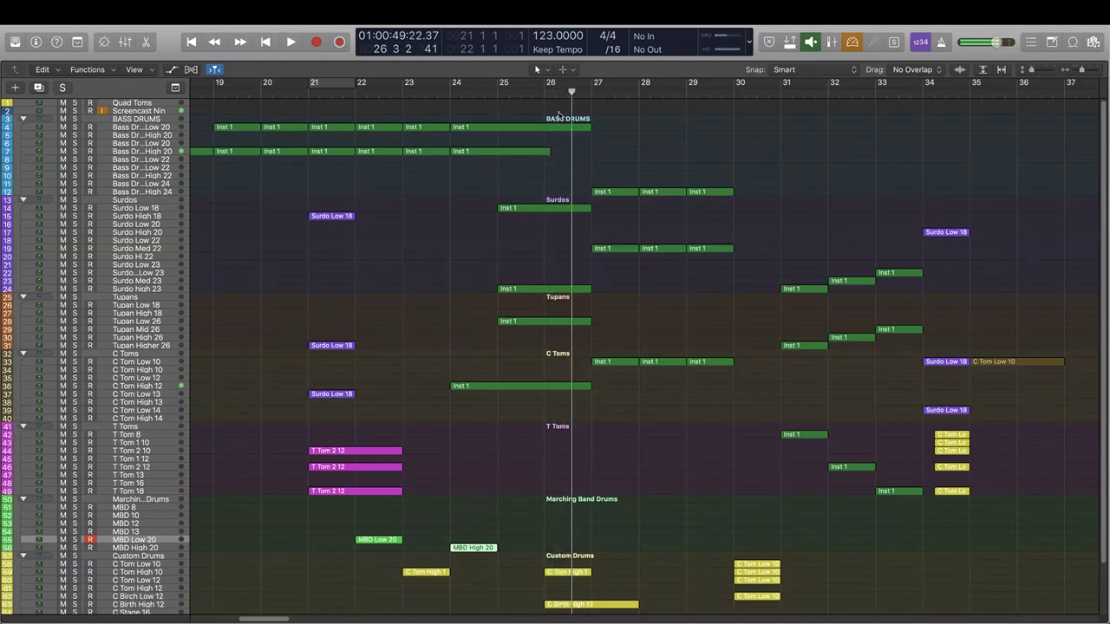
- Select the bar 25 regions on Surdo Low 18, Surdo High 23 and Tupan Low 26, deselect them and play from the last beat of bar 24
click(486, 95)
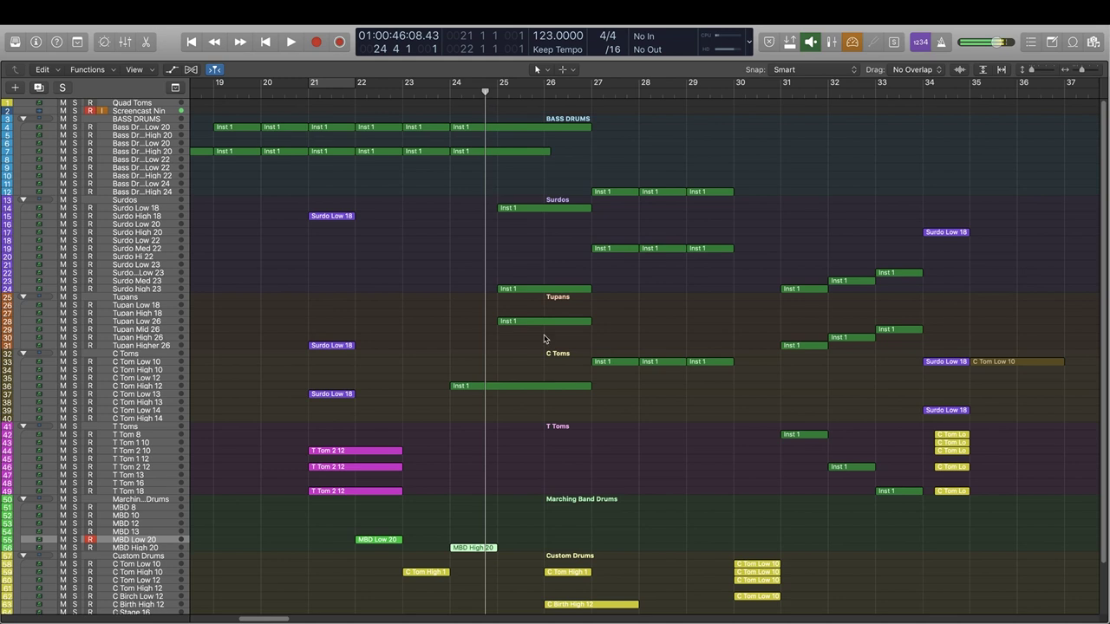
scroll(544, 336, down, 1)
drag(537, 165, 509, 323)
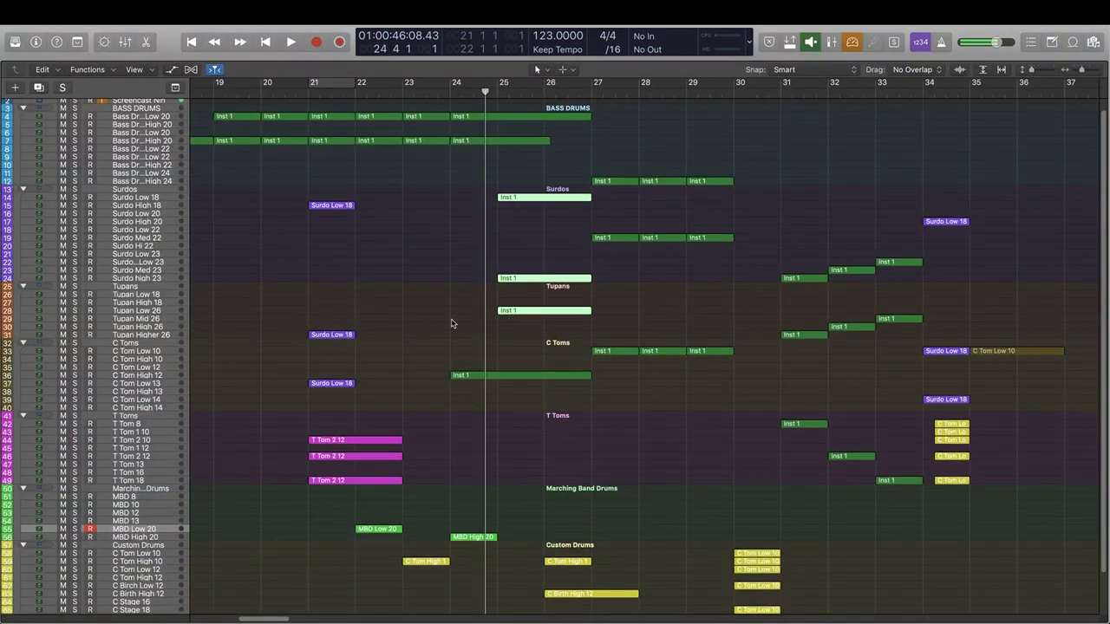
click(535, 176)
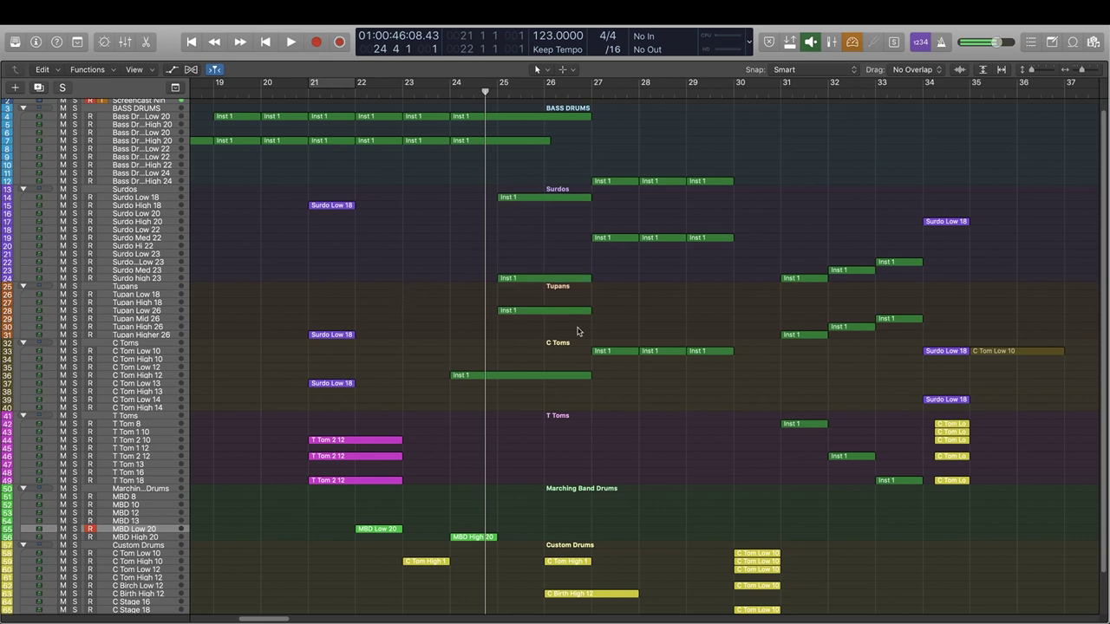
key(space)
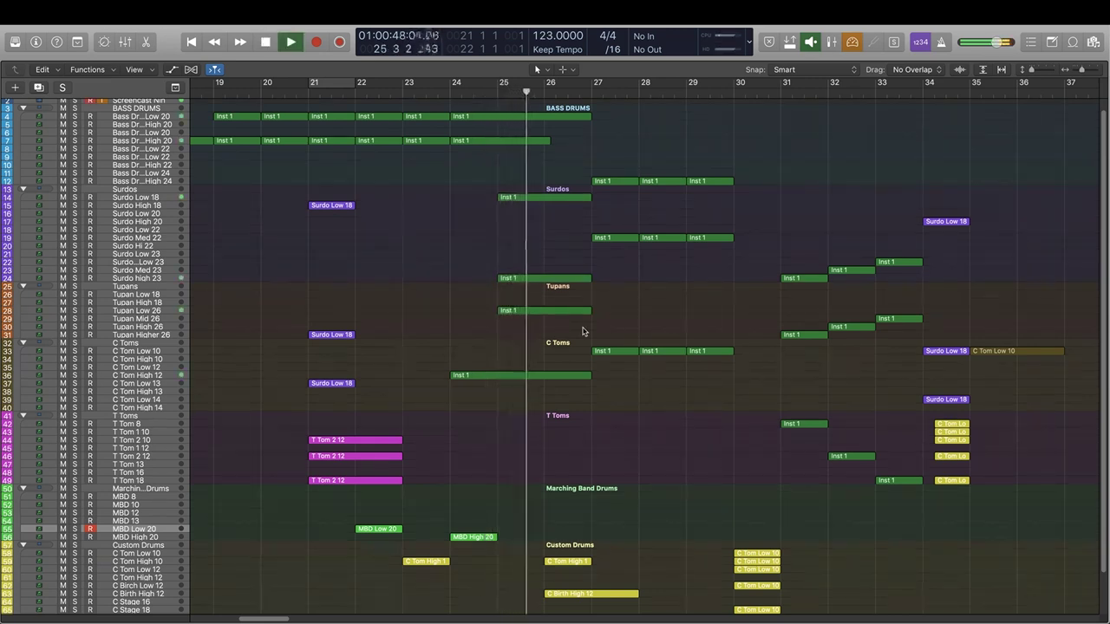
key(space)
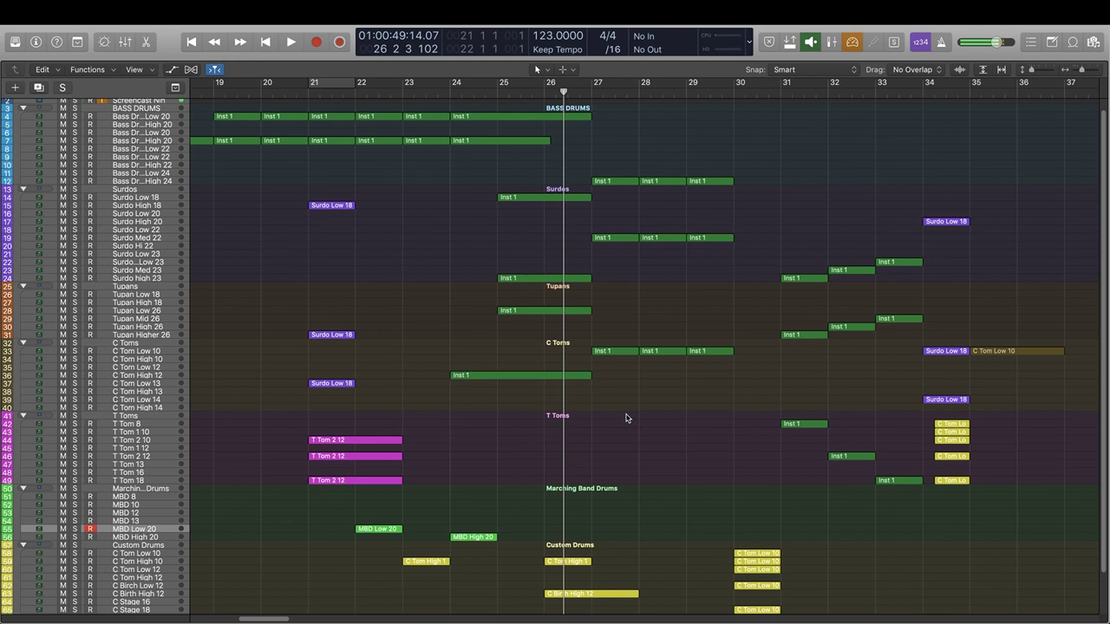
- Play the soloed Custom Drums fill regions in bars 26 and 27 with their notes shown in the Piano Roll
click(533, 91)
scroll(632, 444, down, 3)
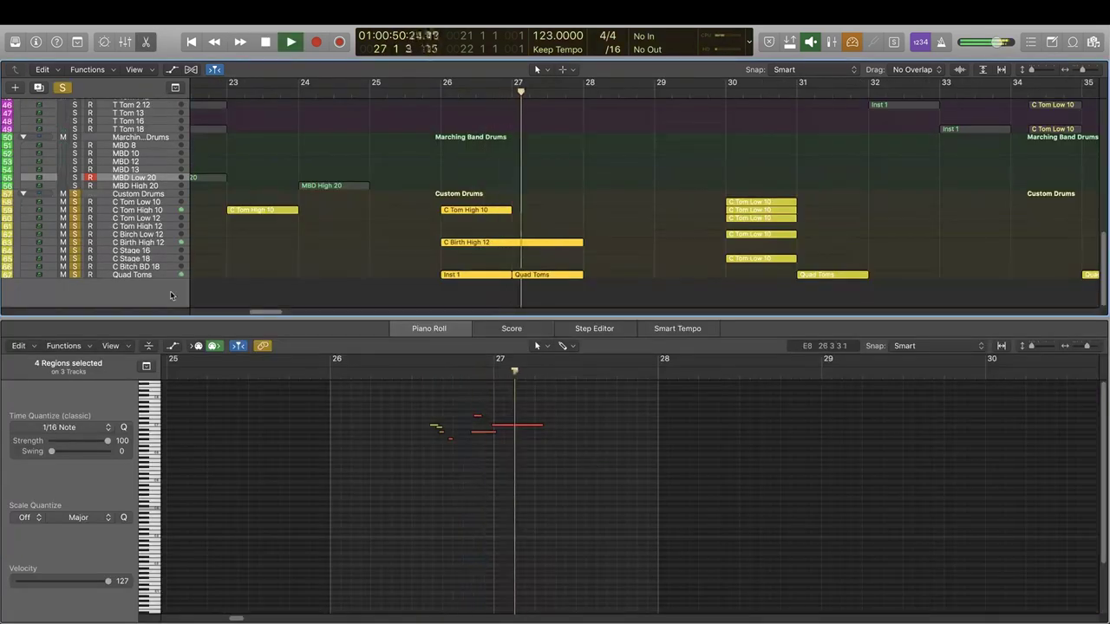
key(space)
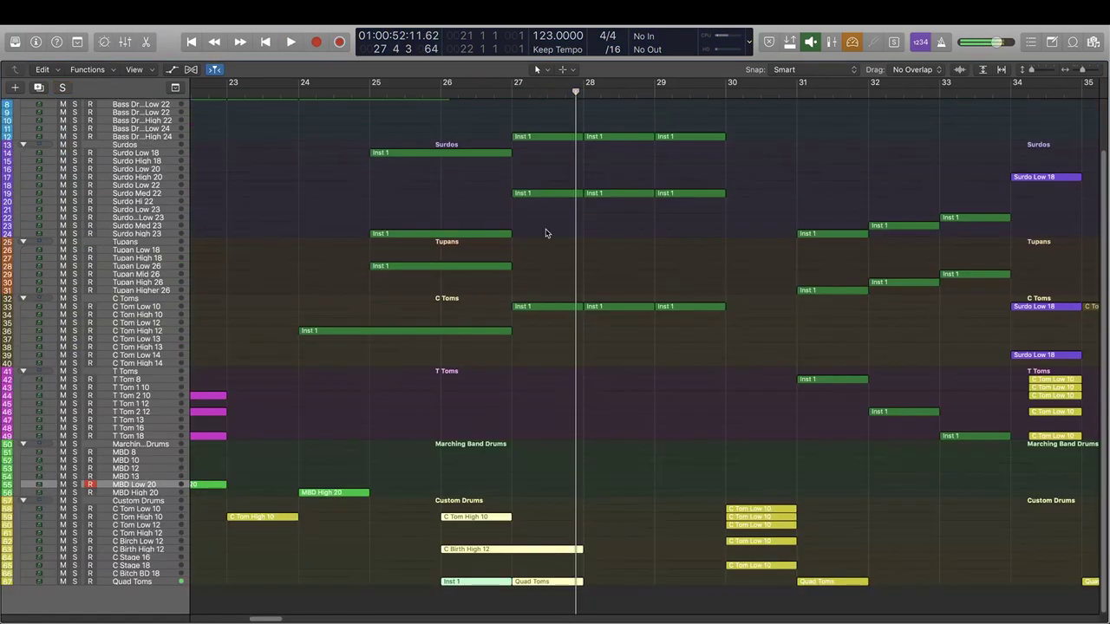
- Play all tracks from the last beat of bar 24 through to the end of bar 29
scroll(546, 232, up, 1)
click(349, 93)
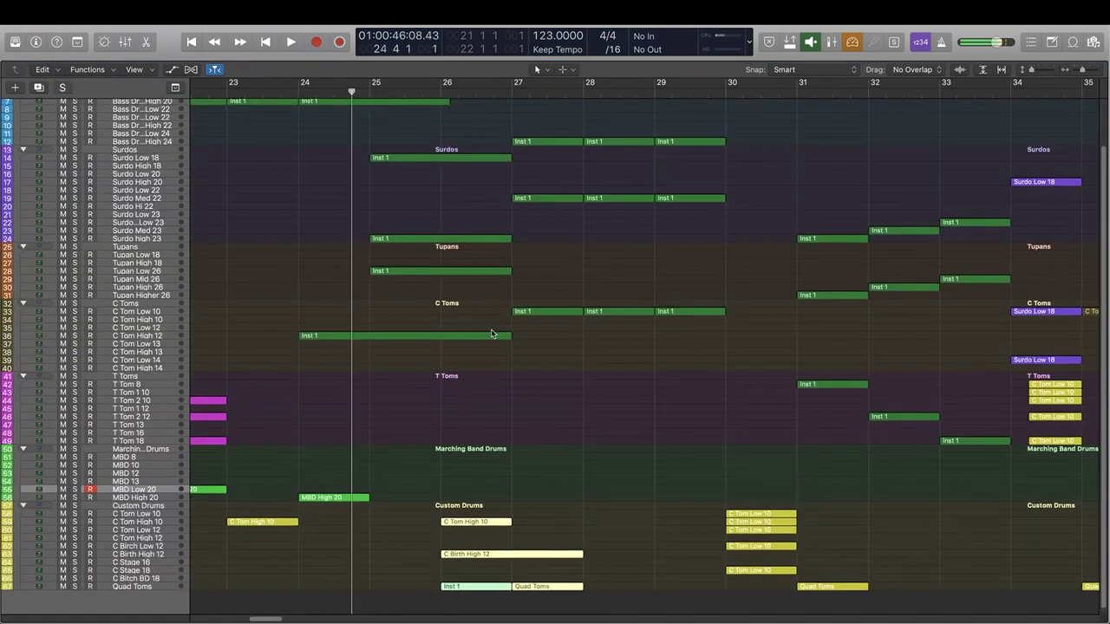
key(super+Right)
scroll(509, 333, up, 2)
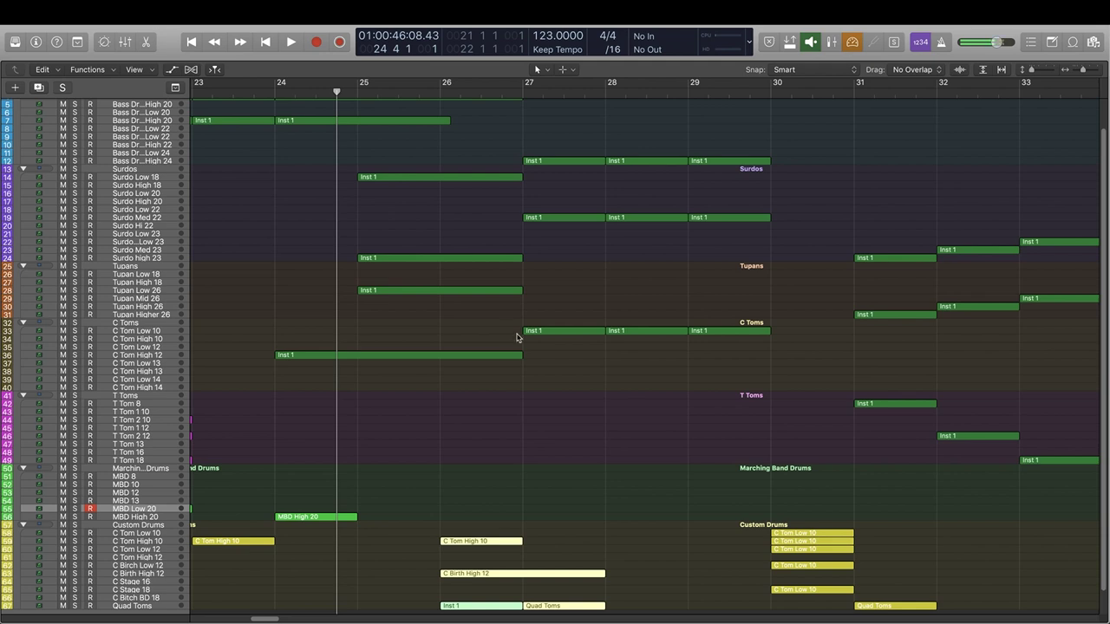
key(space)
scroll(627, 460, down, 1)
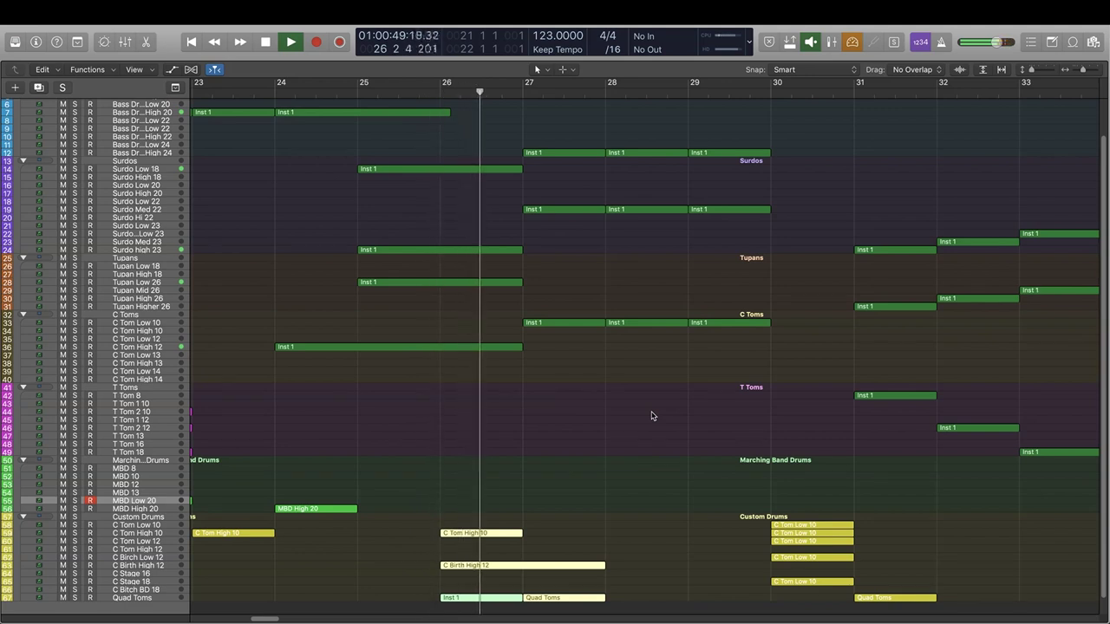
scroll(652, 416, right, 5)
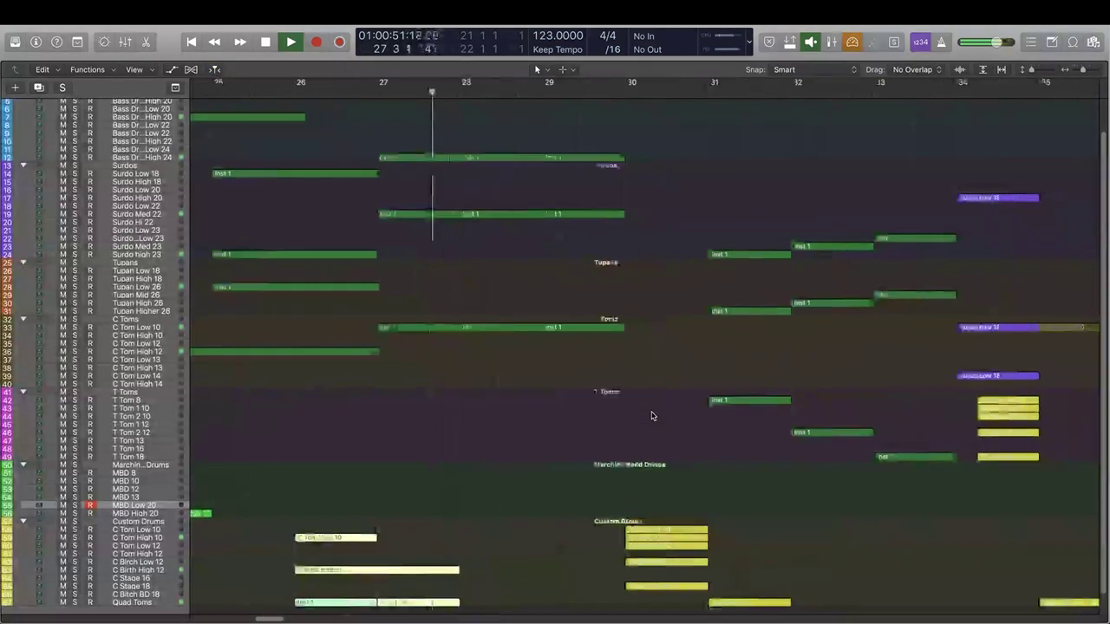
scroll(572, 399, right, 3)
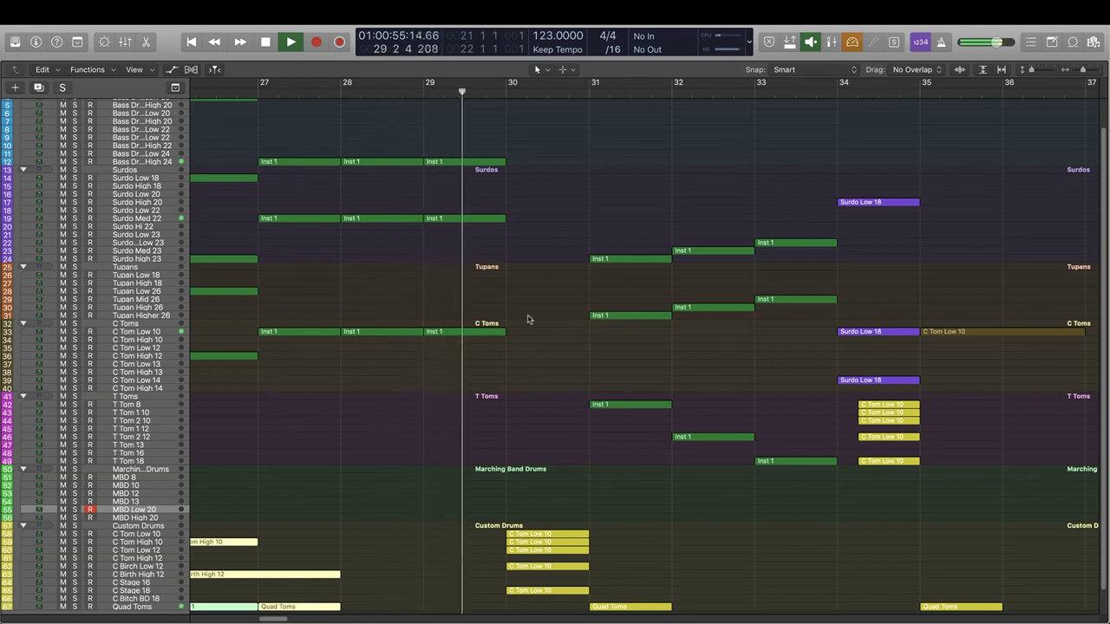
scroll(528, 319, up, 2)
- Set a cycle range from bar 27 to bar 30 and select its regions on Bass Drum High 24, Surdo Med 22 and C Tom Low 10
key(super+Left)
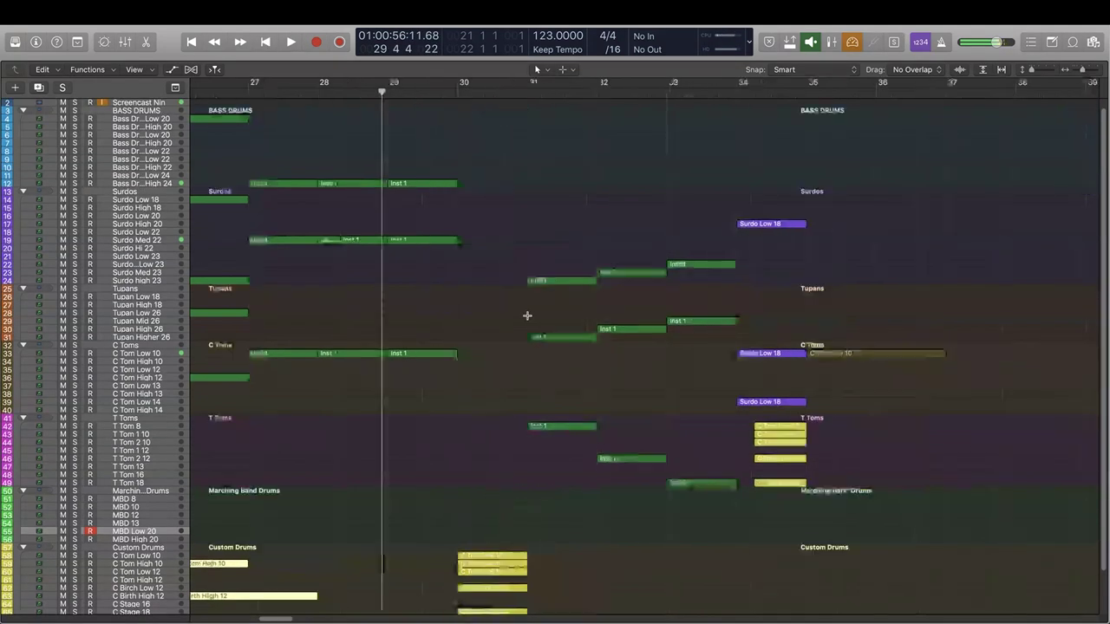
scroll(525, 317, up, 1)
scroll(512, 314, left, 5)
scroll(505, 313, left, 8)
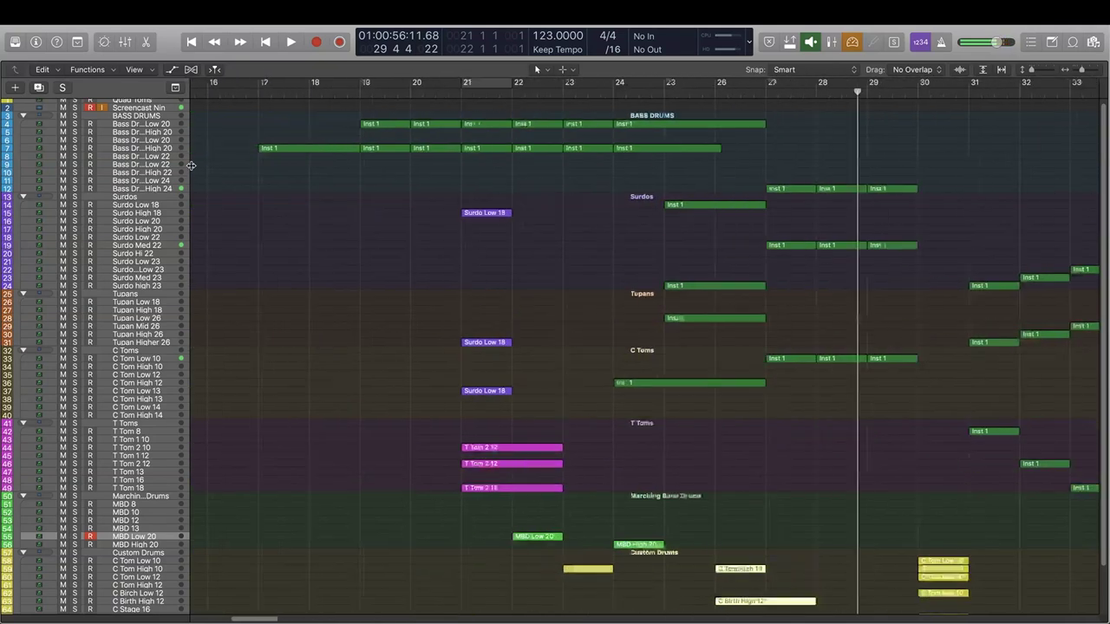
scroll(587, 292, right, 7)
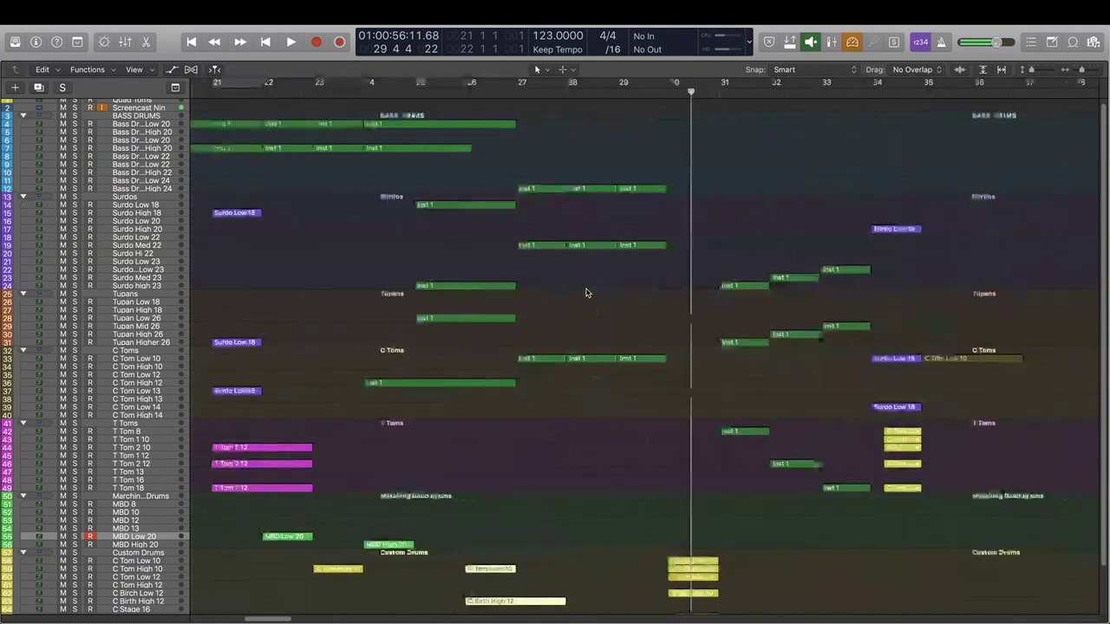
drag(511, 84, 657, 84)
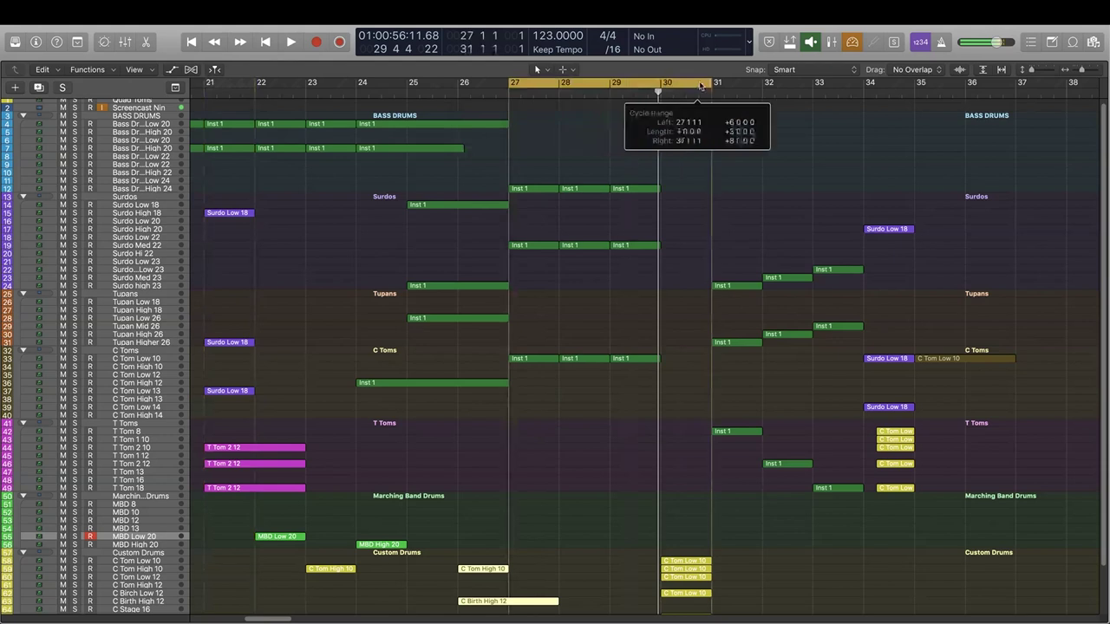
drag(538, 145, 624, 390)
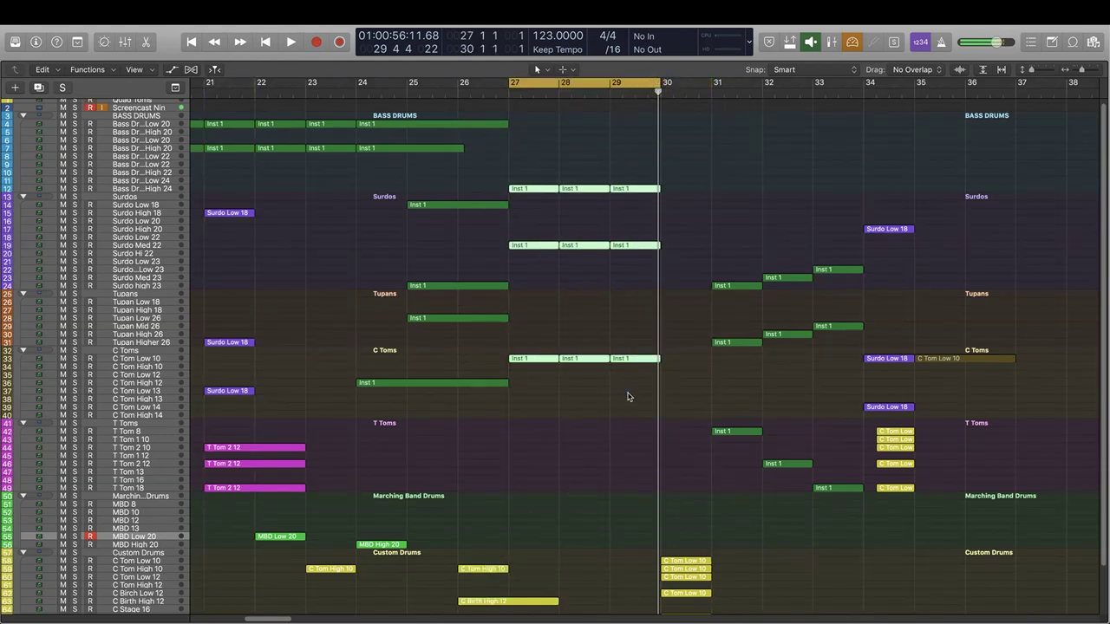
scroll(628, 398, up, 1)
scroll(523, 326, left, 3)
scroll(461, 206, right, 2)
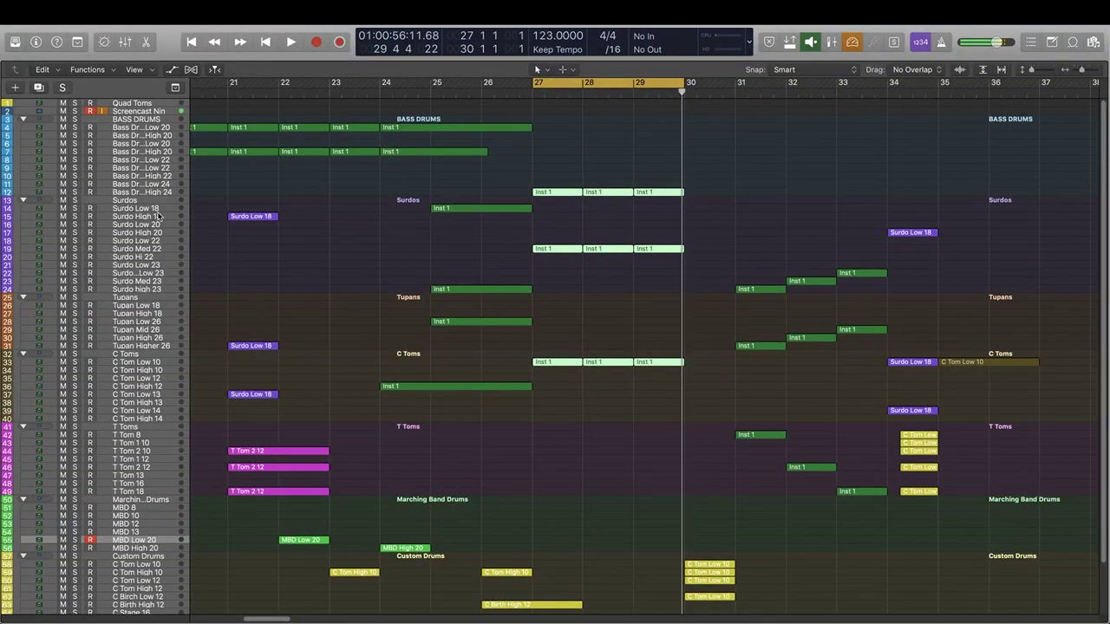
- Select the regions in bars 27 to 29 on Bass Drum High 24, Surdo Med 22 and C Tom Low 10 and show their notes in the Piano Roll
key(super+Right)
key(super+Down)
scroll(746, 223, right, 3)
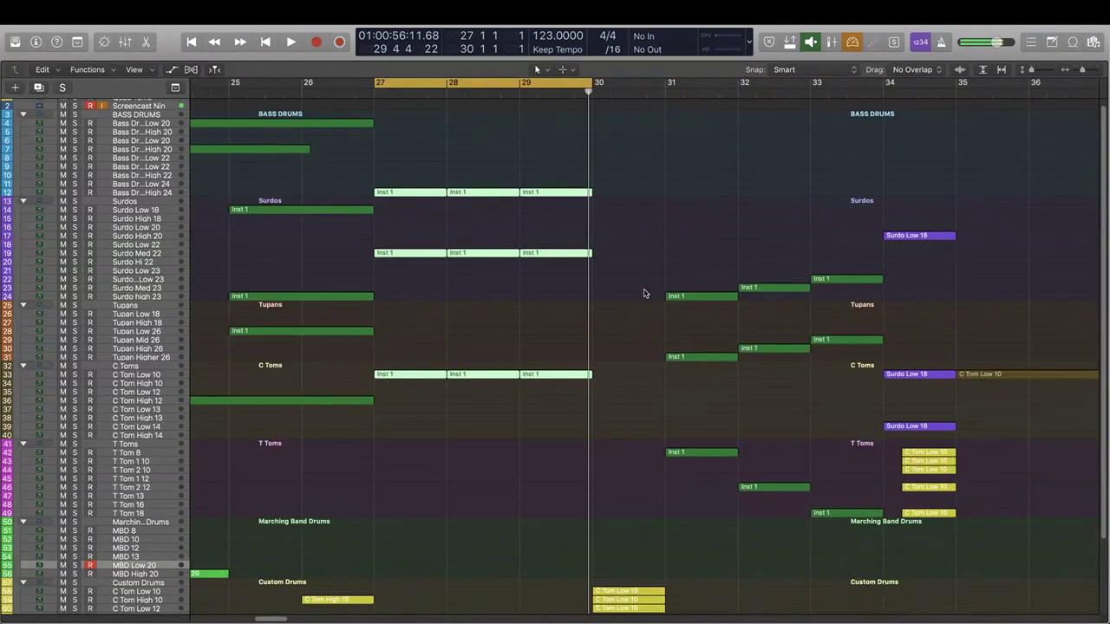
scroll(644, 293, up, 1)
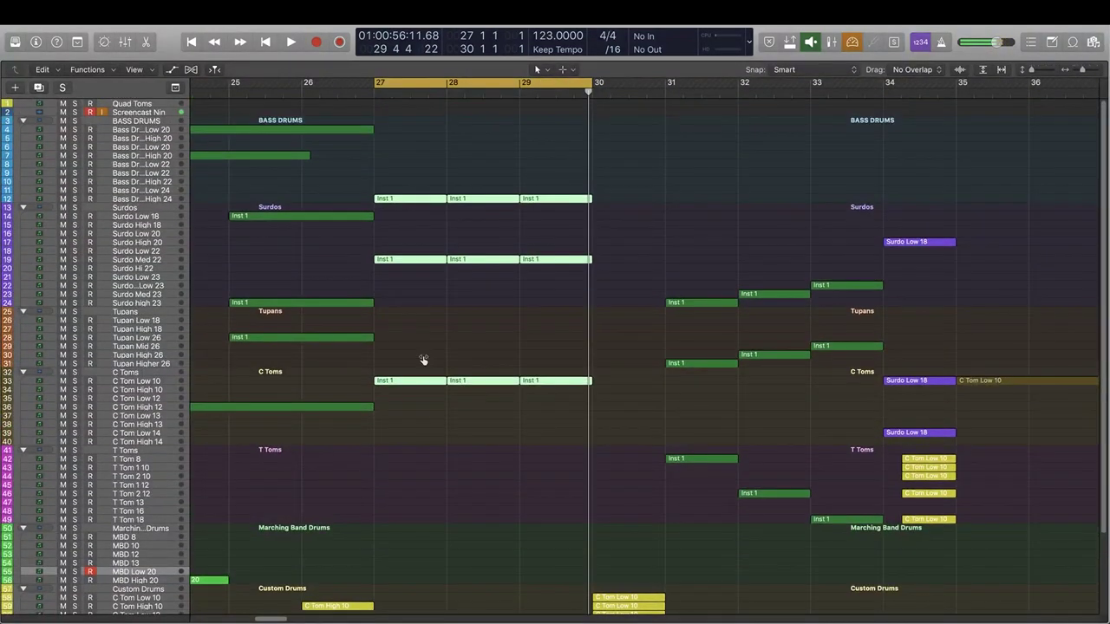
drag(383, 180, 569, 424)
key(p)
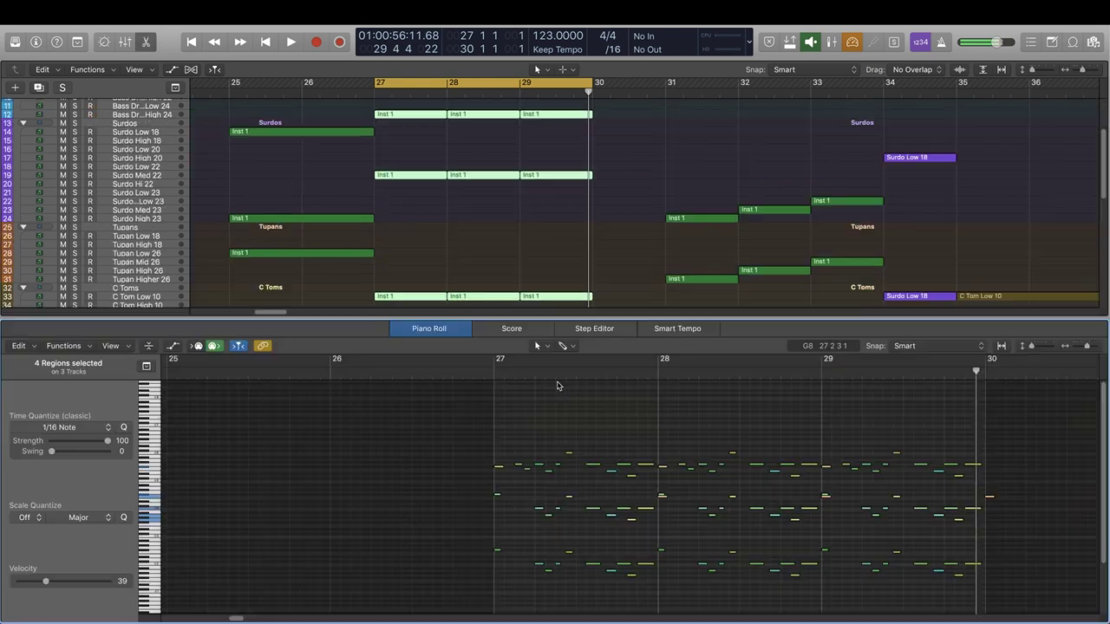
- Play back the layered pattern in bars 27 to 29 and return to the full track view
key(space)
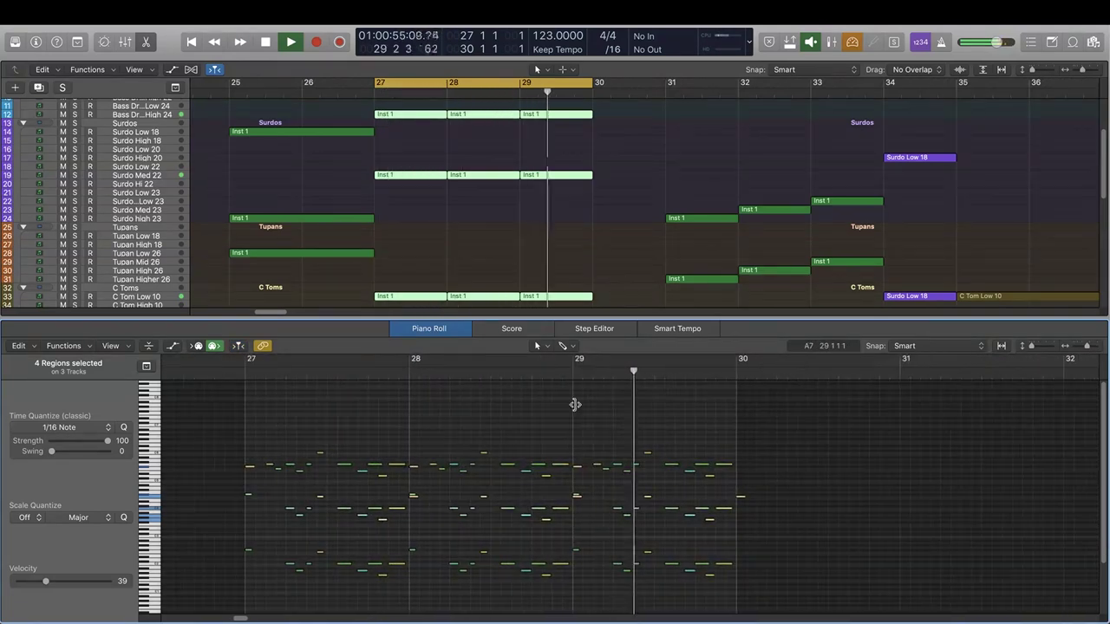
key(space)
key(x)
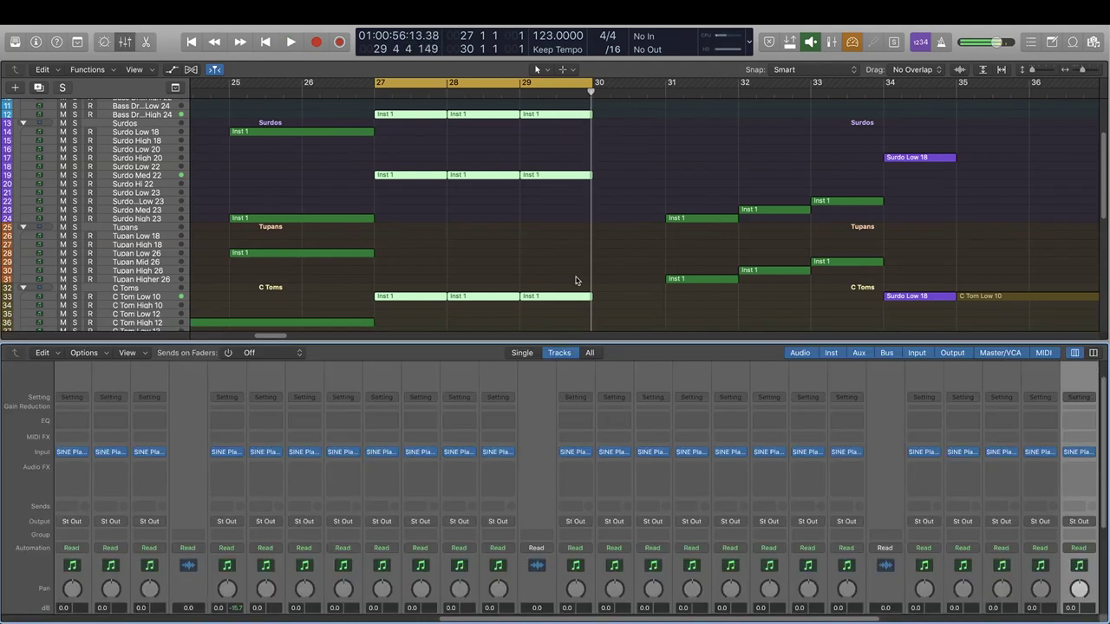
key(x)
- Turn off cycling and listen to the Custom Drums fill in bar 30
scroll(577, 278, down, 1)
scroll(454, 568, right, 2)
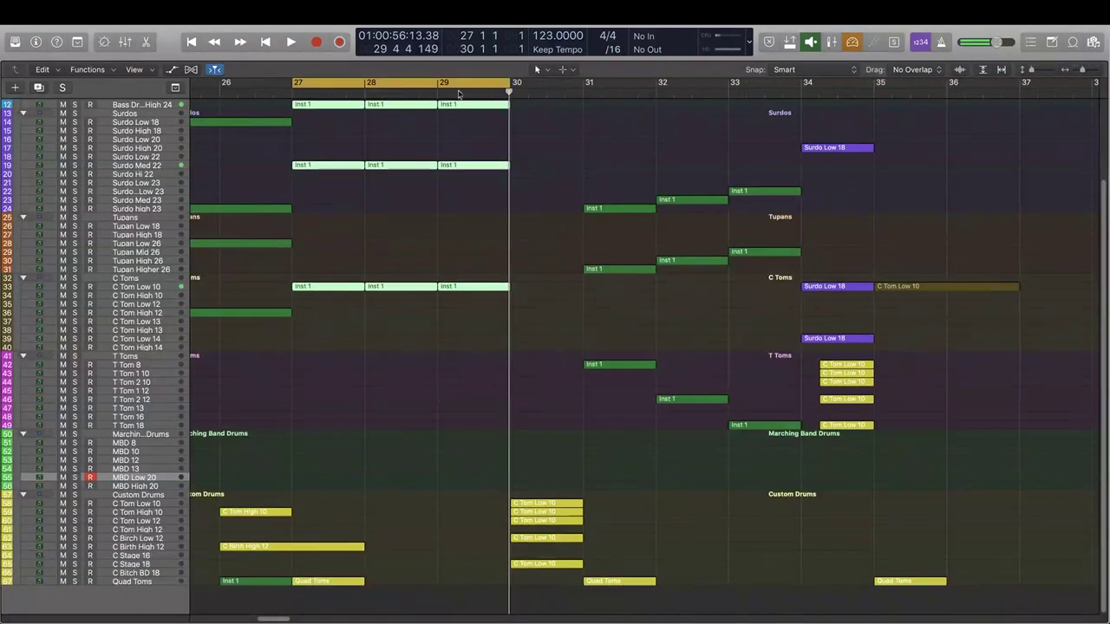
key(space)
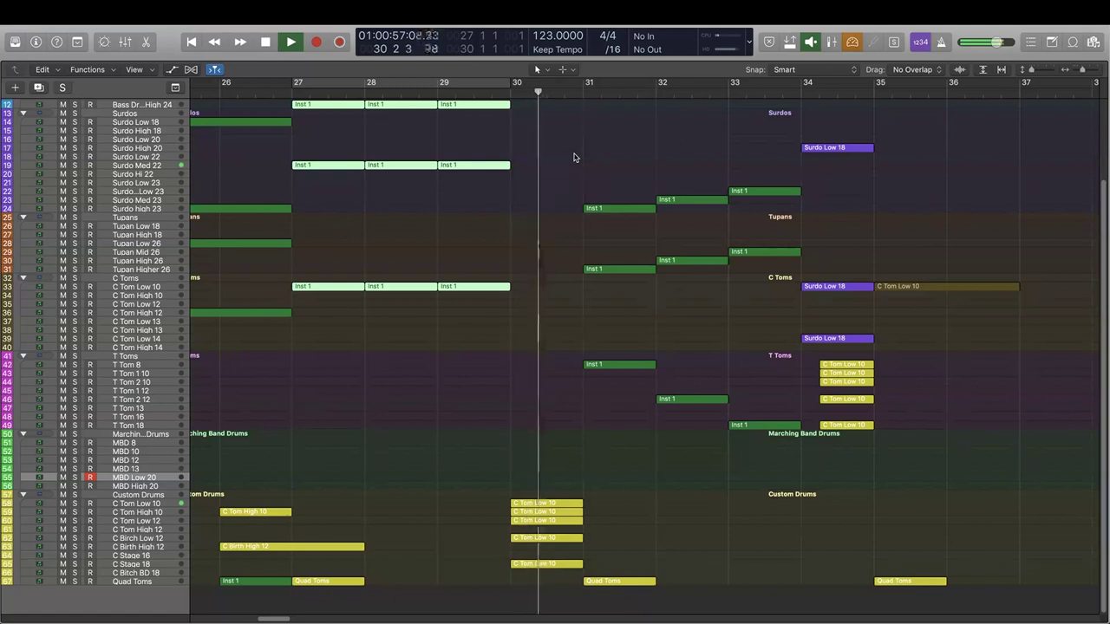
key(space)
- Select the Custom Drums regions in bar 30 and the Quad Toms region in bar 31, and enlarge them to examine their notes
drag(451, 451, 633, 585)
key(super+Down)
key(super+Down)
key(super+Down)
key(super+Down)
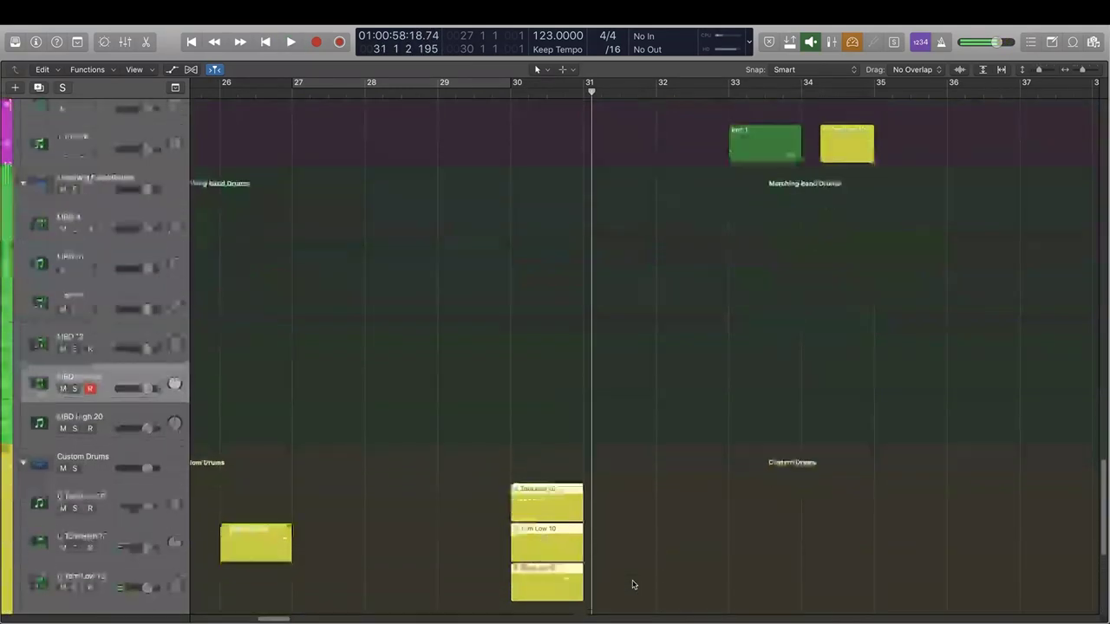
scroll(633, 585, down, 7)
scroll(650, 494, up, 6)
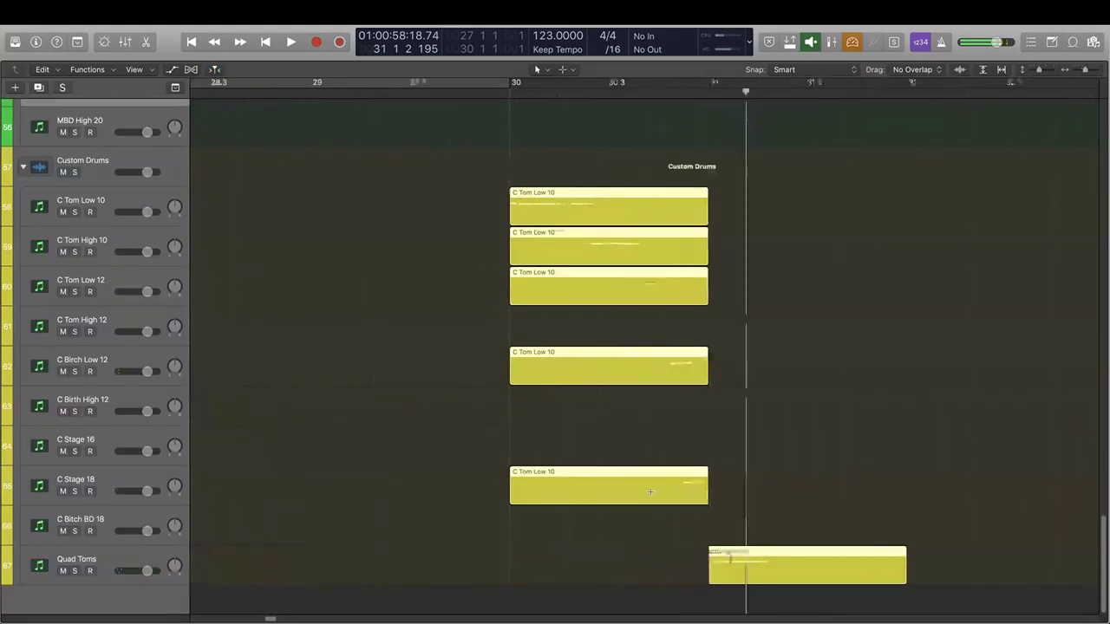
scroll(651, 492, left, 3)
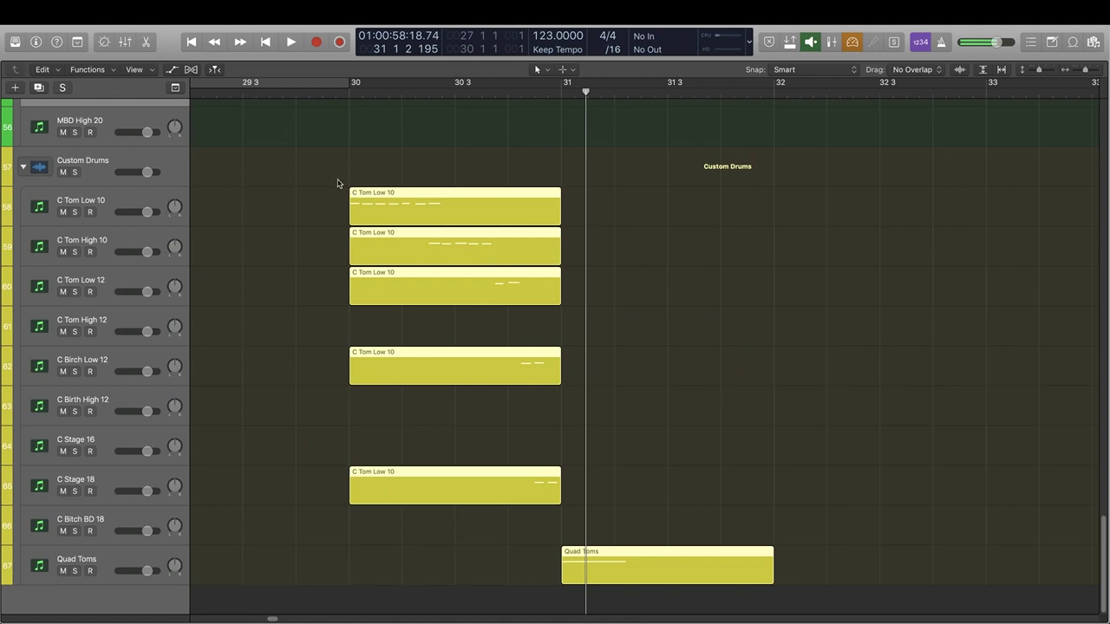
- Set the cycle range to bar 30, play the tom fill, and turn cycling off
drag(363, 92, 560, 102)
key(space)
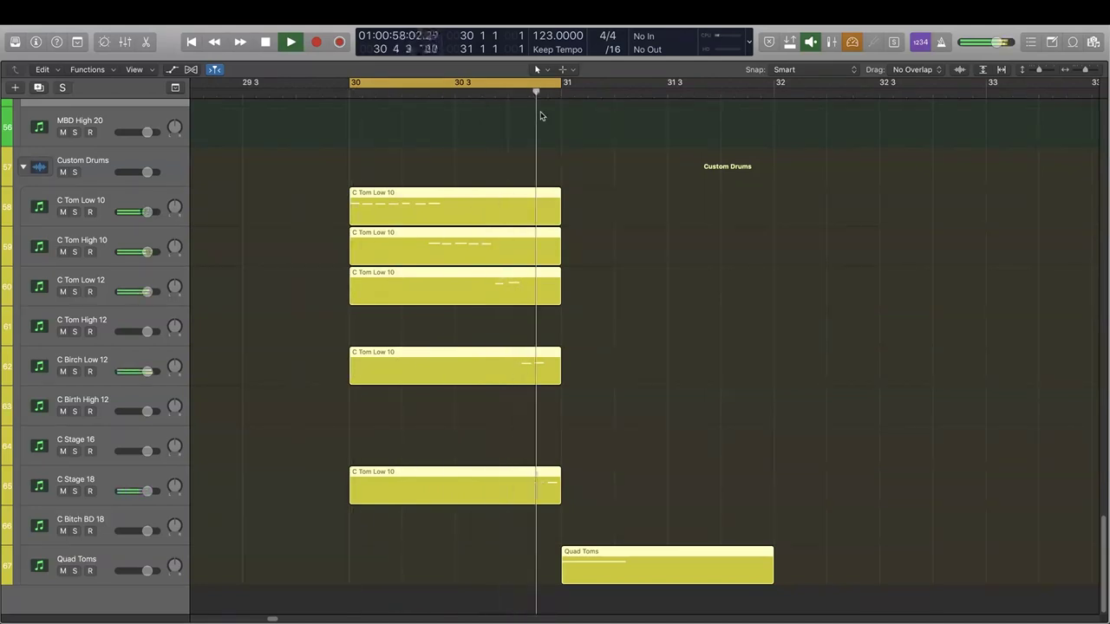
key(space)
click(501, 87)
- Play the arrangement from bar 27 up to bar 34 with all drum groups in view
key(super+Up)
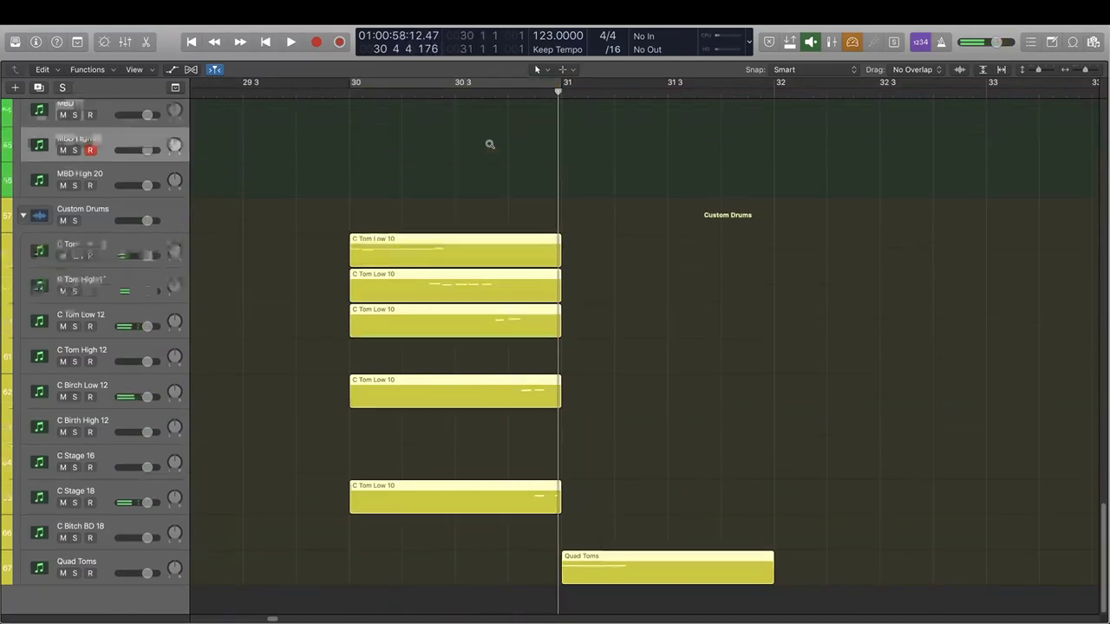
key(super+Up)
key(super+Up)
key(super+Up)
key(super+Left)
key(super+Left)
key(super+Left)
scroll(501, 141, left, 2)
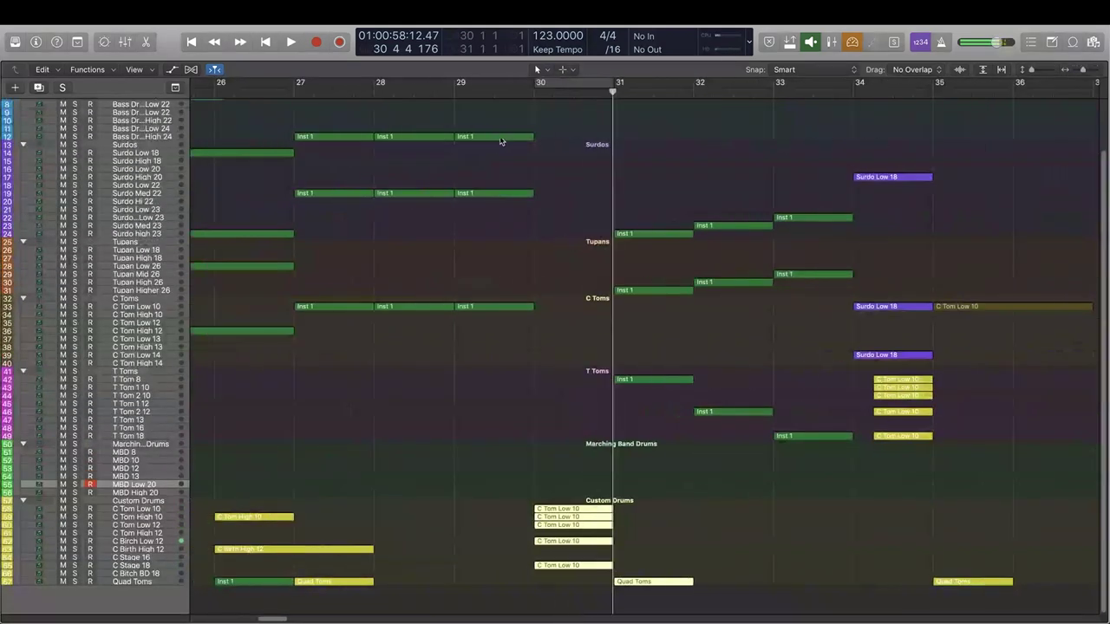
click(299, 93)
key(space)
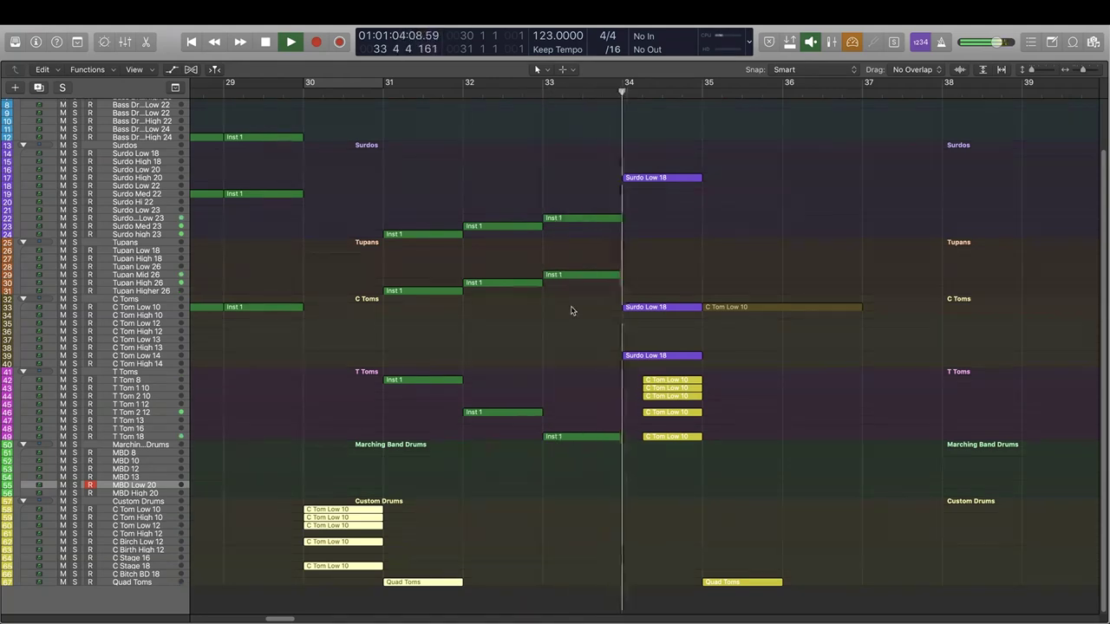
key(space)
- Compare the layered regions in bars 27 to 29 with those in bars 31 to 33 by selecting each group
drag(409, 211, 595, 468)
click(447, 308)
scroll(366, 243, left, 6)
drag(339, 124, 521, 357)
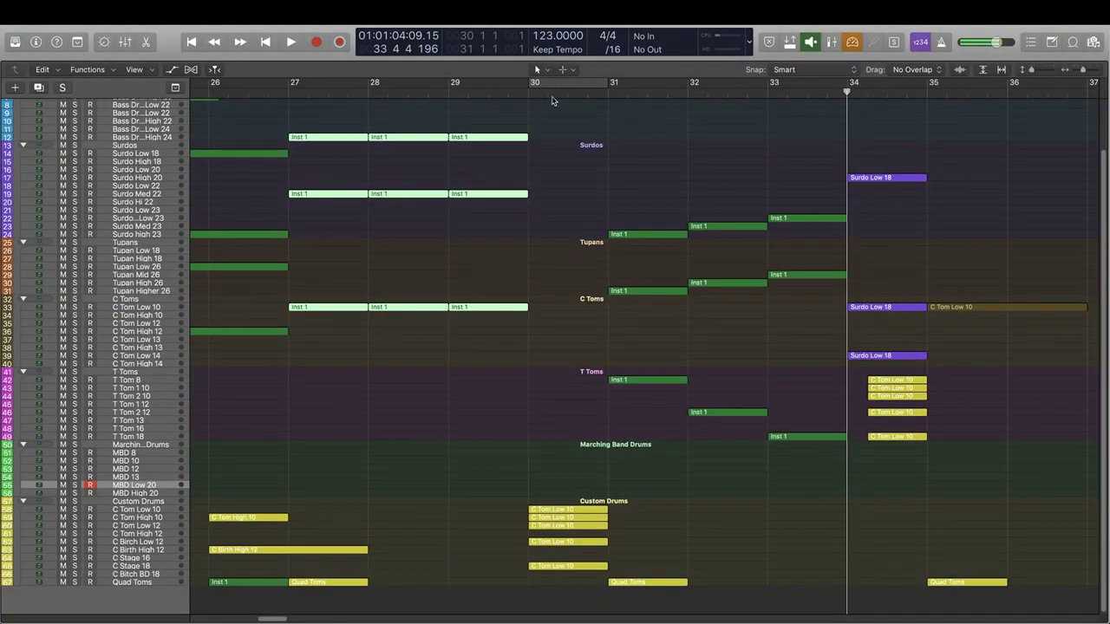
scroll(613, 243, right, 5)
drag(428, 199, 649, 494)
- Set the cycle range to bar 19 and listen to the original bass drum pattern
scroll(478, 294, up, 5)
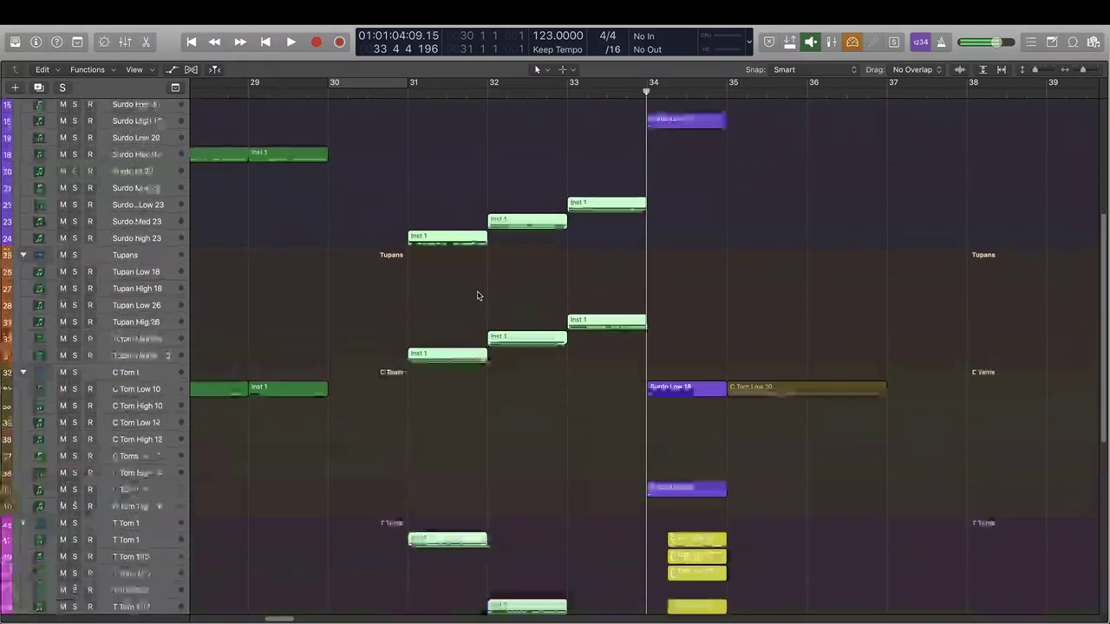
scroll(477, 293, down, 8)
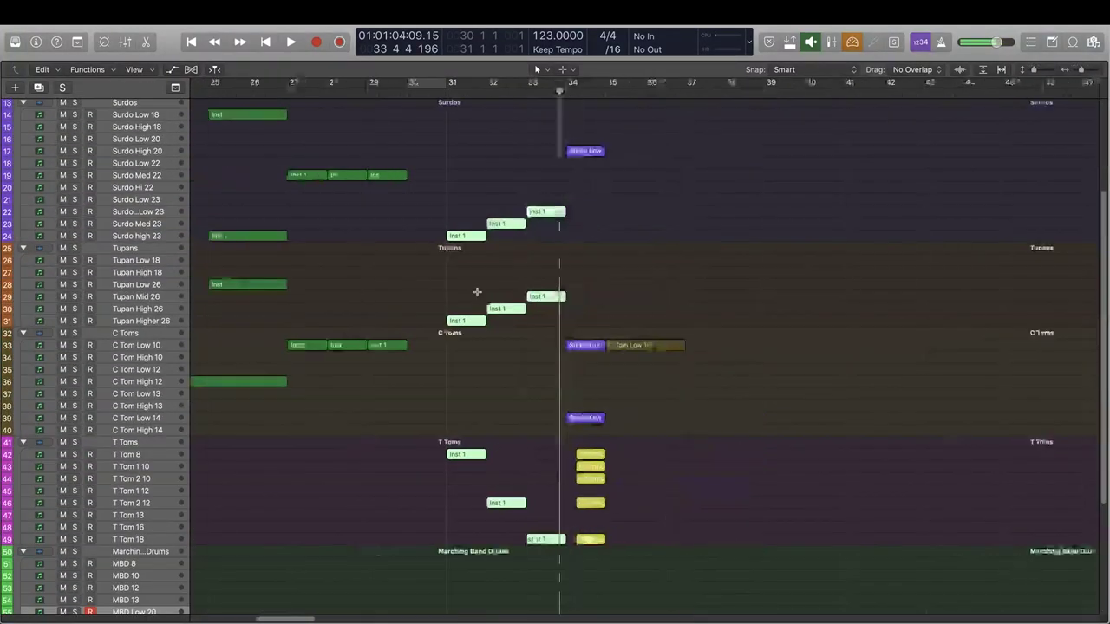
scroll(478, 293, down, 5)
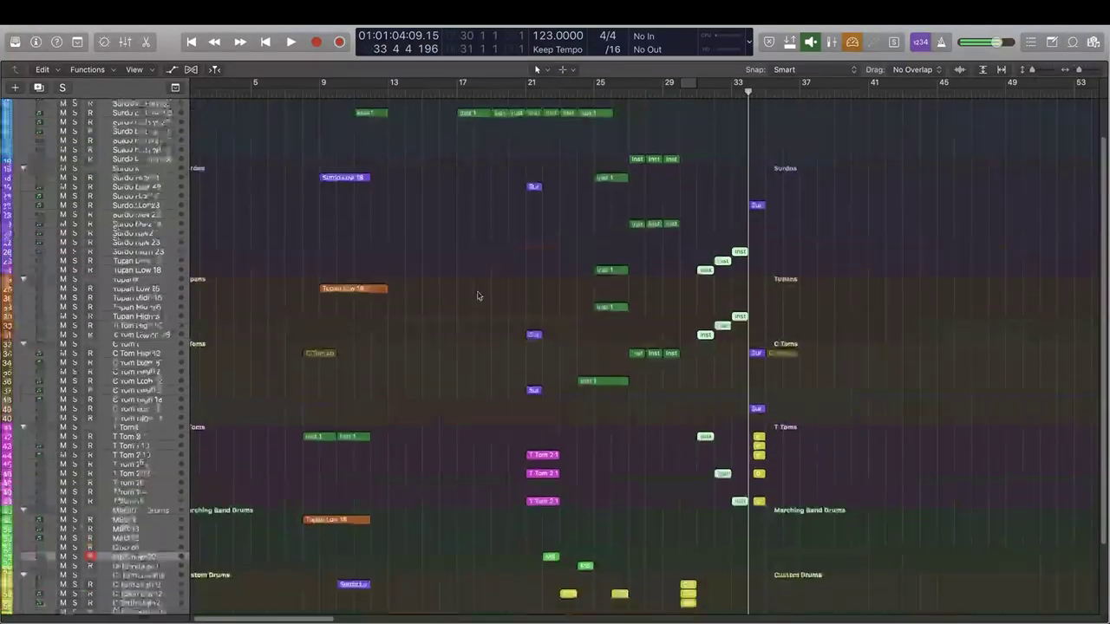
click(503, 90)
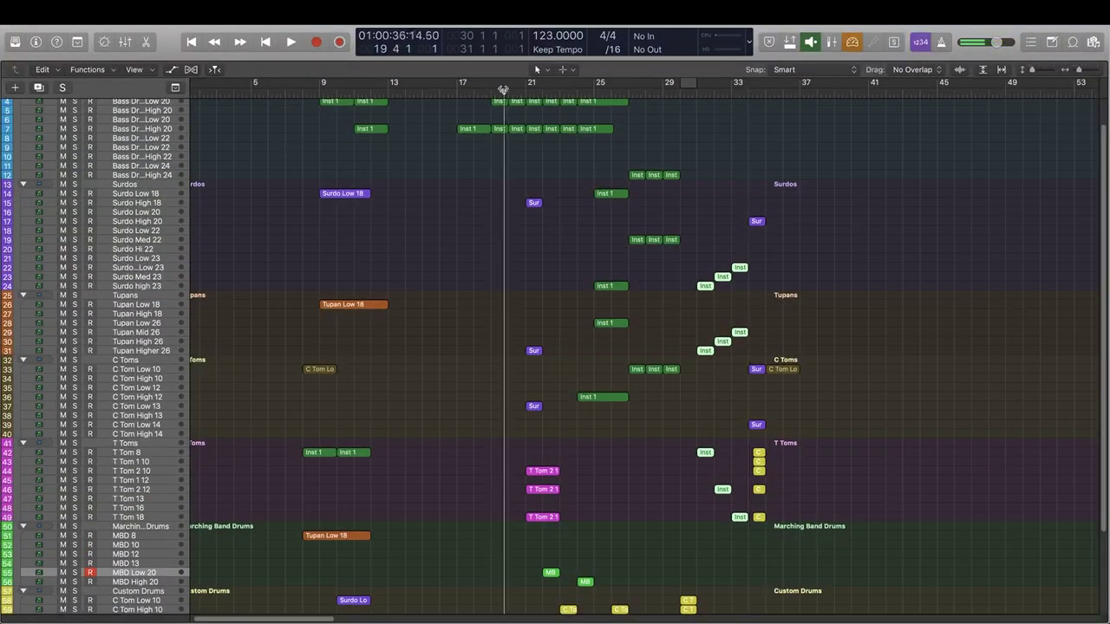
drag(508, 90, 516, 90)
key(space)
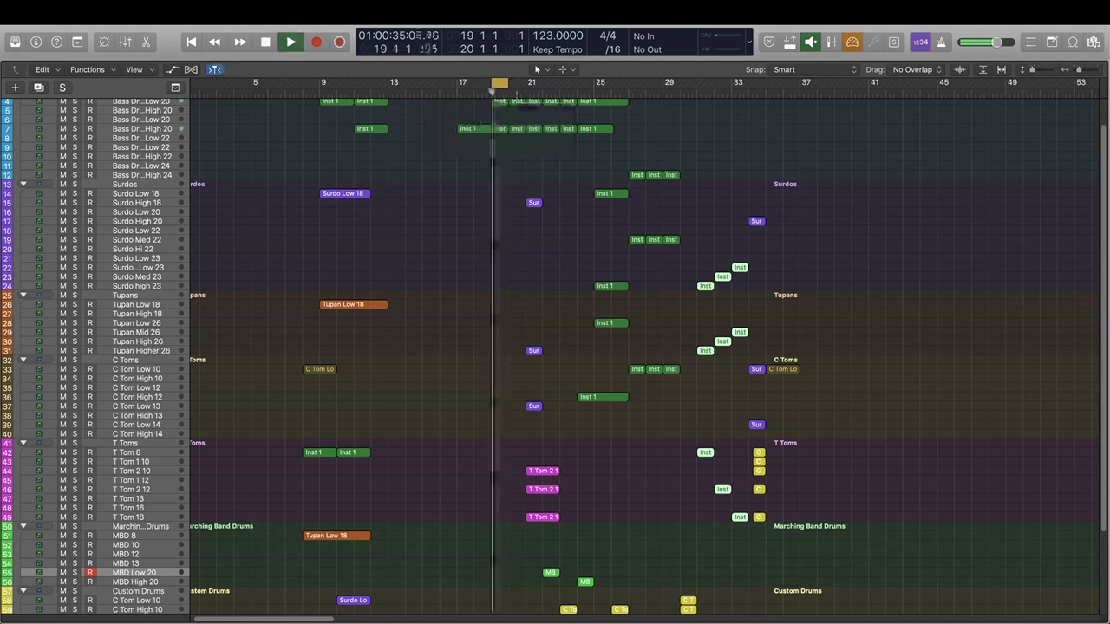
- Audition bar 27 and bar 31 by moving the cycle range to each one during playback, and stop playback
scroll(565, 191, up, 1)
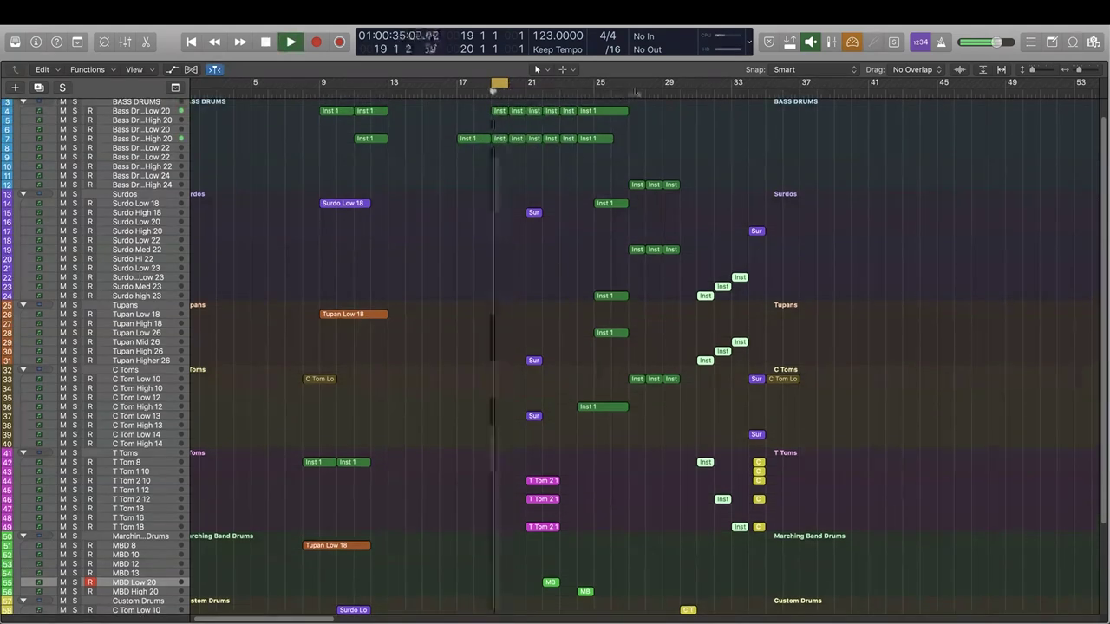
drag(628, 89, 646, 89)
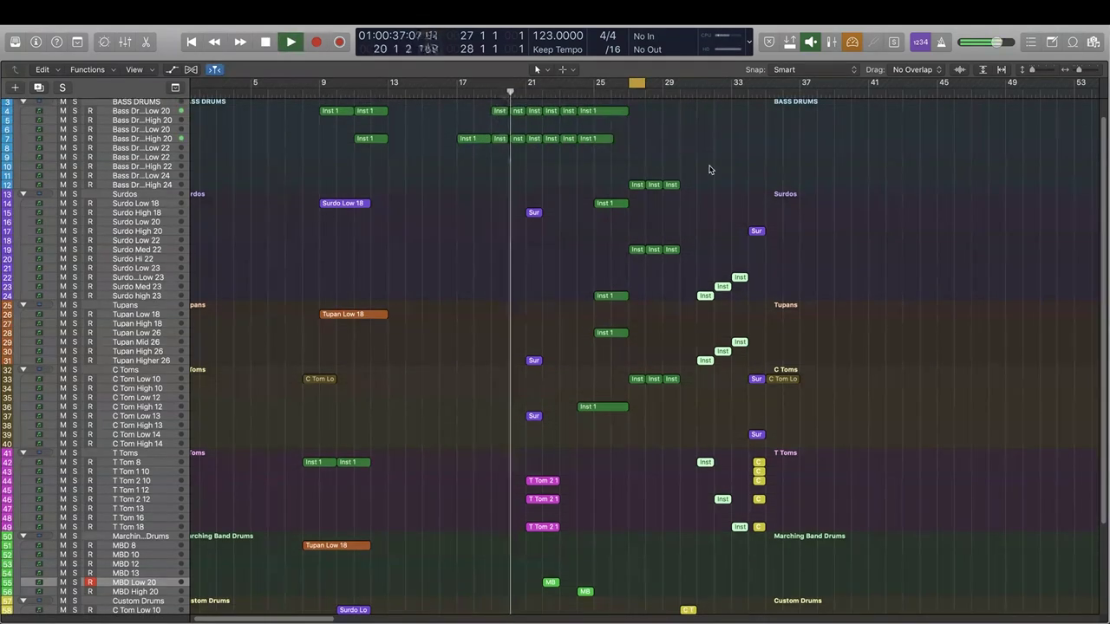
scroll(657, 217, right, 5)
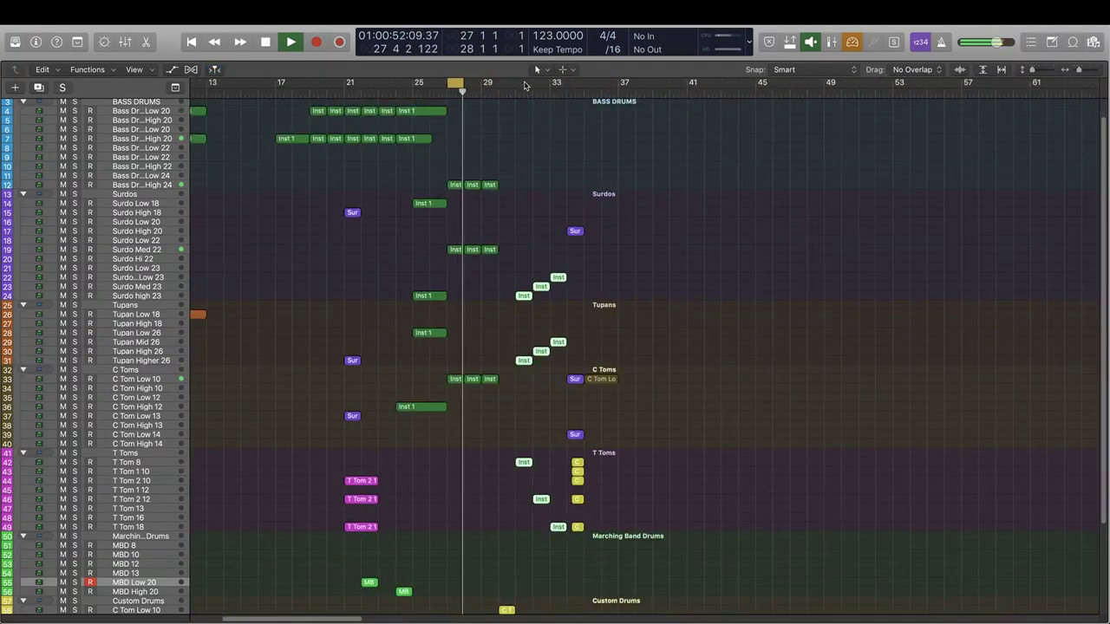
drag(514, 86, 531, 86)
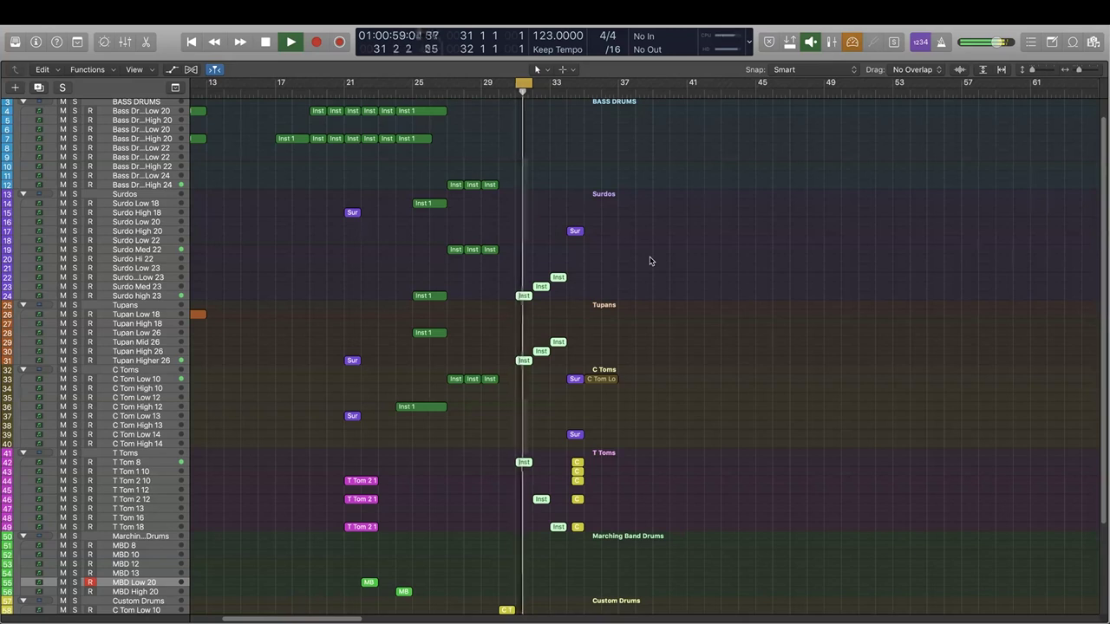
scroll(644, 304, down, 3)
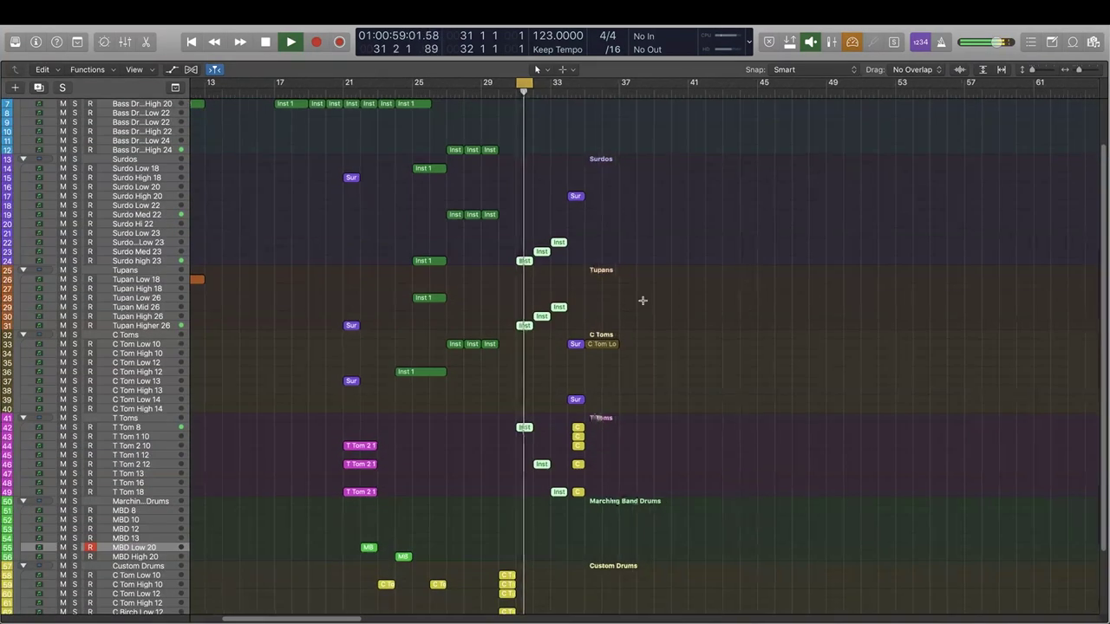
key(super+Right)
key(super+Right)
key(super+Right)
key(space)
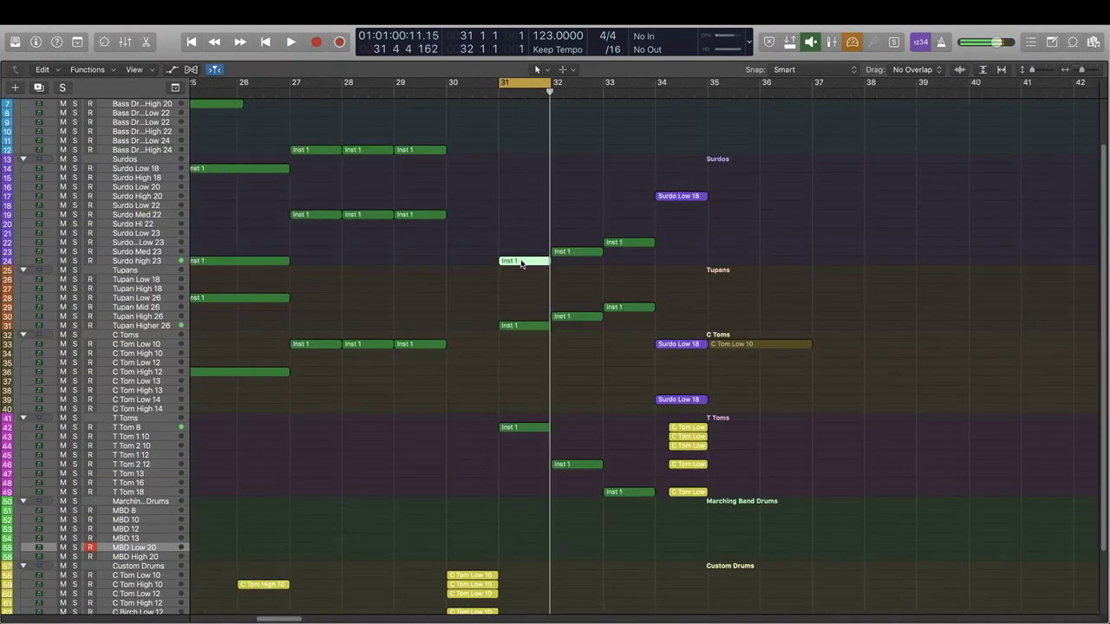
- Show the notes of Surdo High 23 in bar 31, Surdo Med 22 in bar 28 and Bass Drum High 20 in bar 20 together in the Piano Roll
double_click(521, 264)
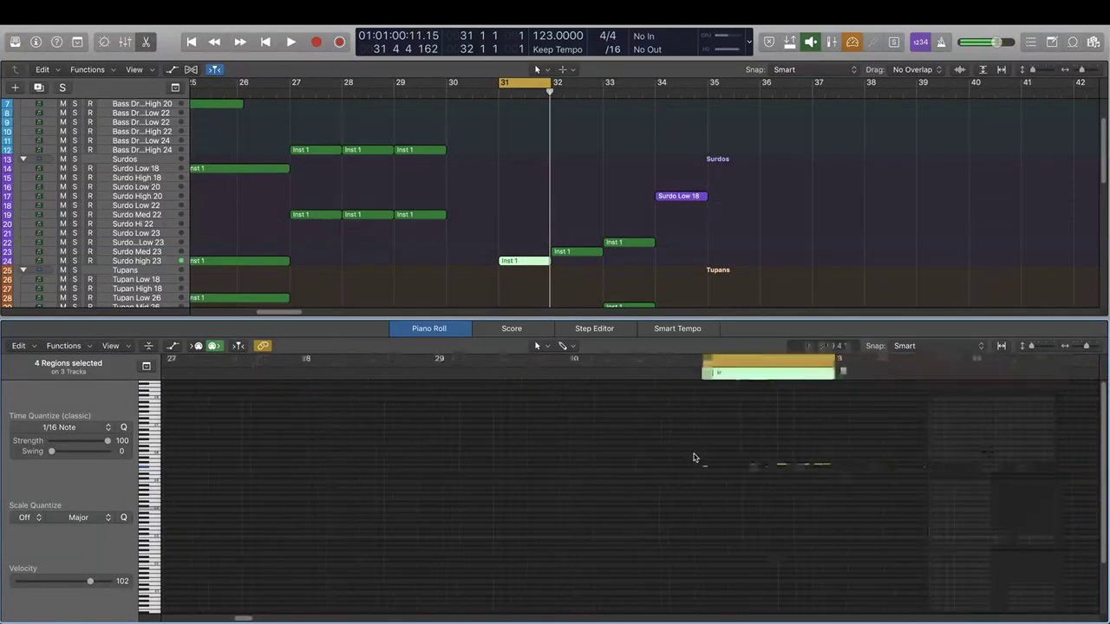
shift+click(350, 217)
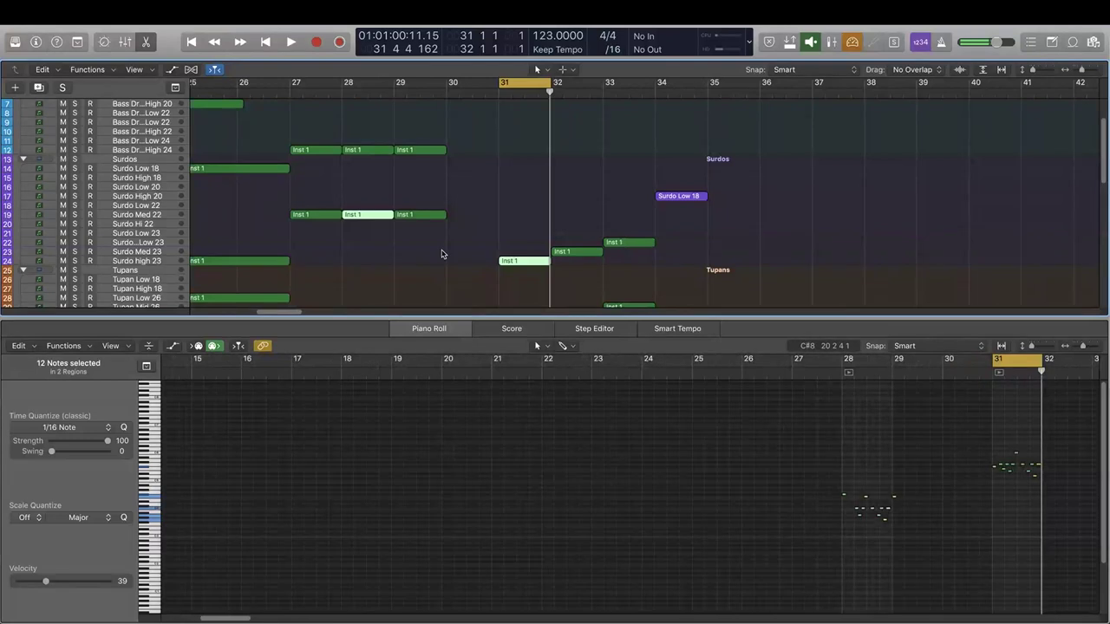
scroll(442, 254, left, 10)
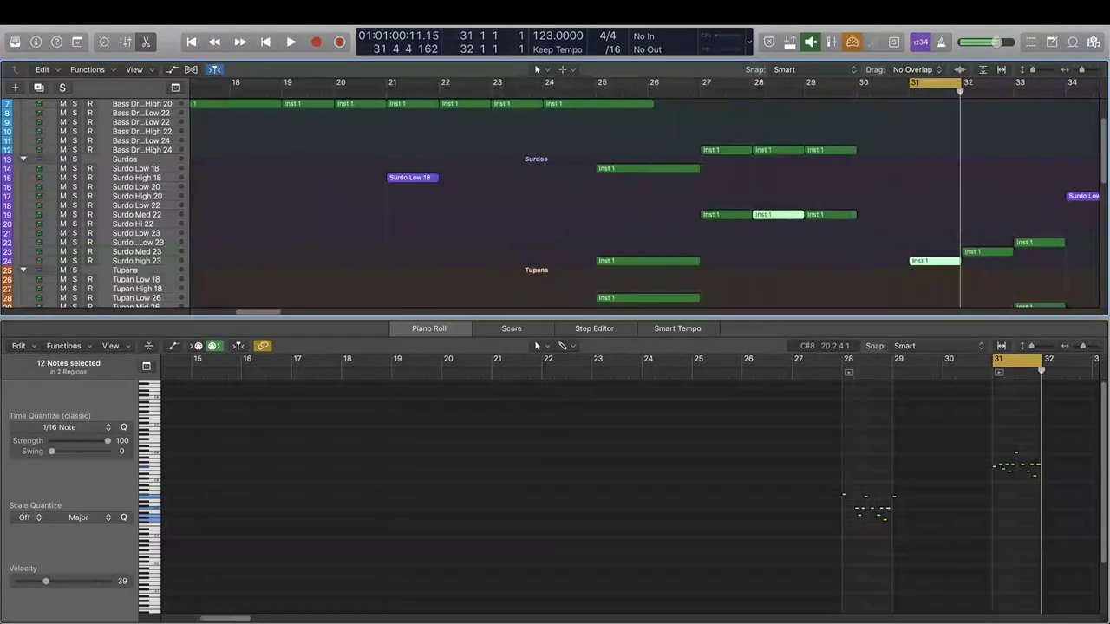
scroll(669, 477, down, 4)
scroll(625, 481, right, 5)
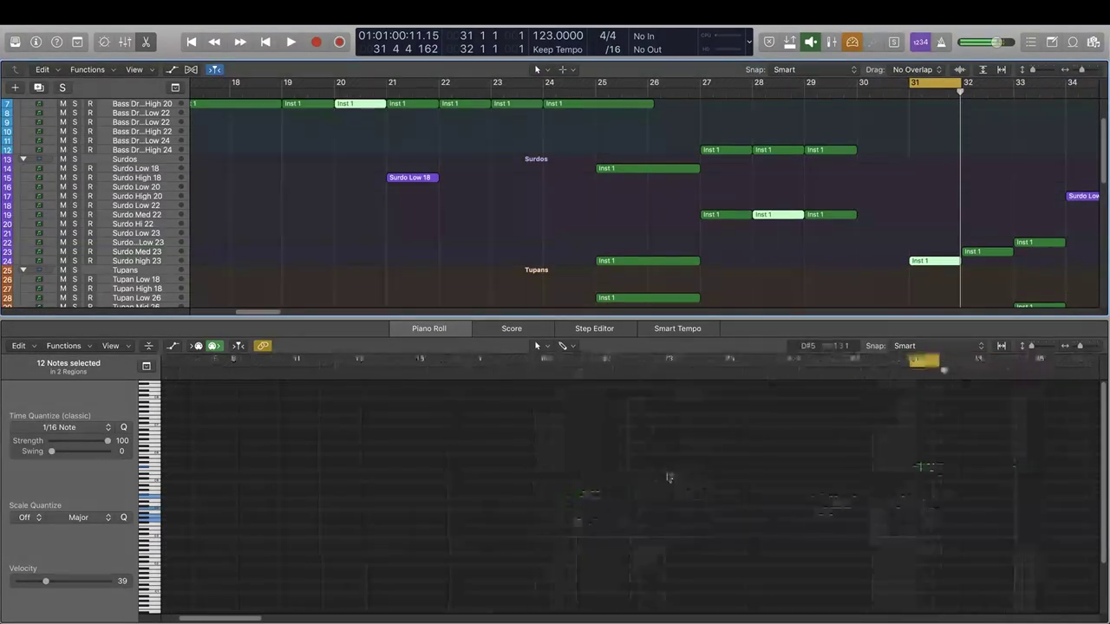
scroll(584, 485, right, 2)
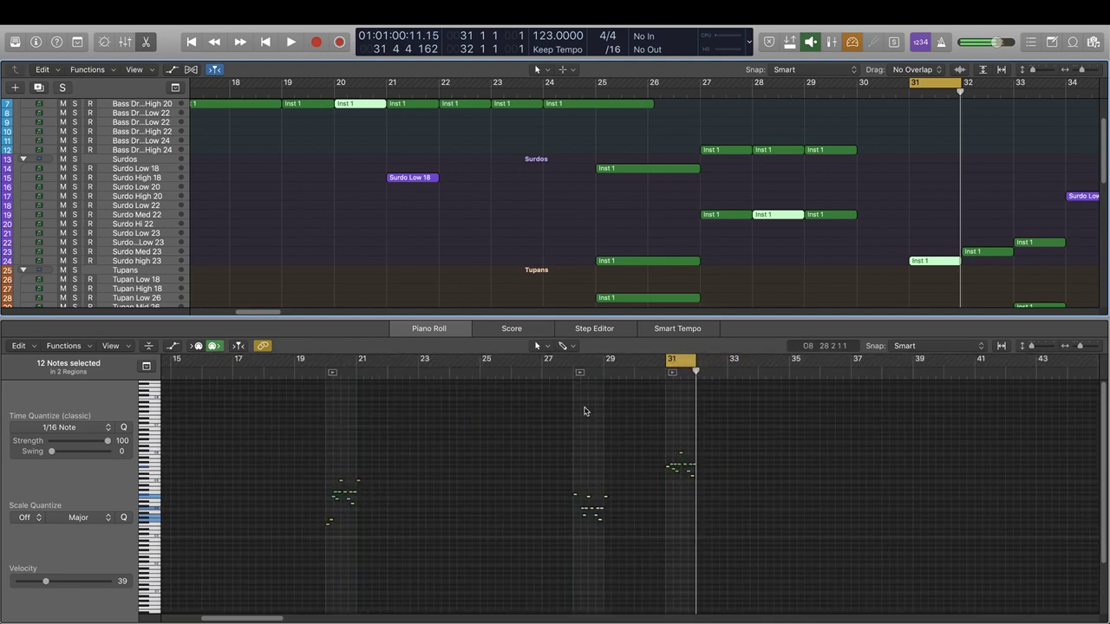
- Set the cycle range to bar 28 and play back its pattern
drag(579, 365, 608, 367)
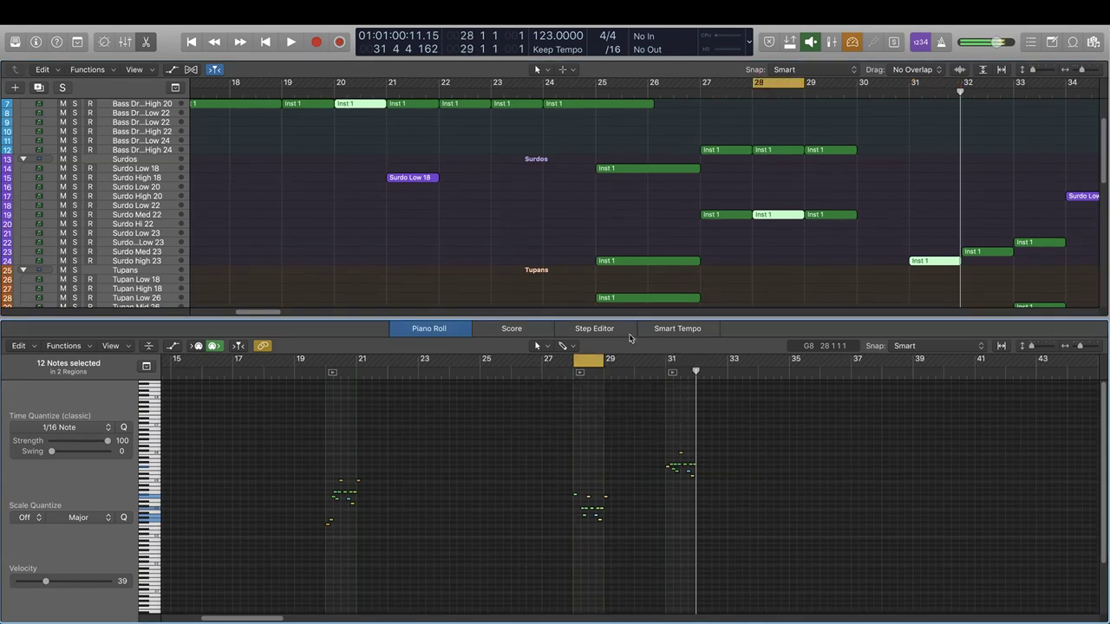
drag(626, 546, 627, 547)
key(space)
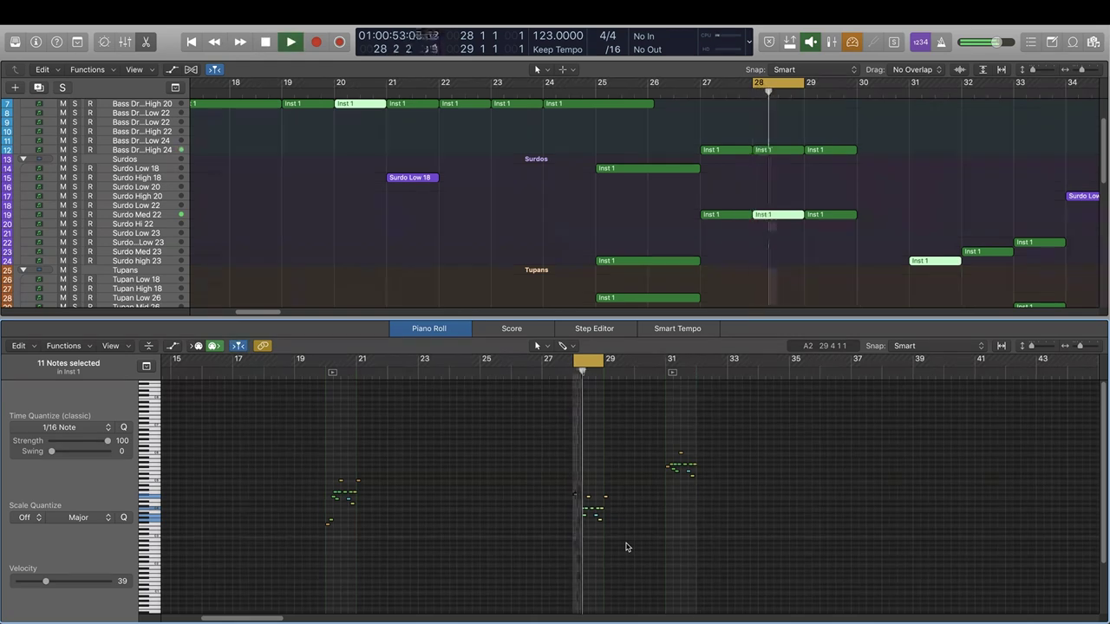
- Move the cycle range to bar 31, play back its pattern, and open the Mixer
drag(587, 365, 687, 366)
key(space)
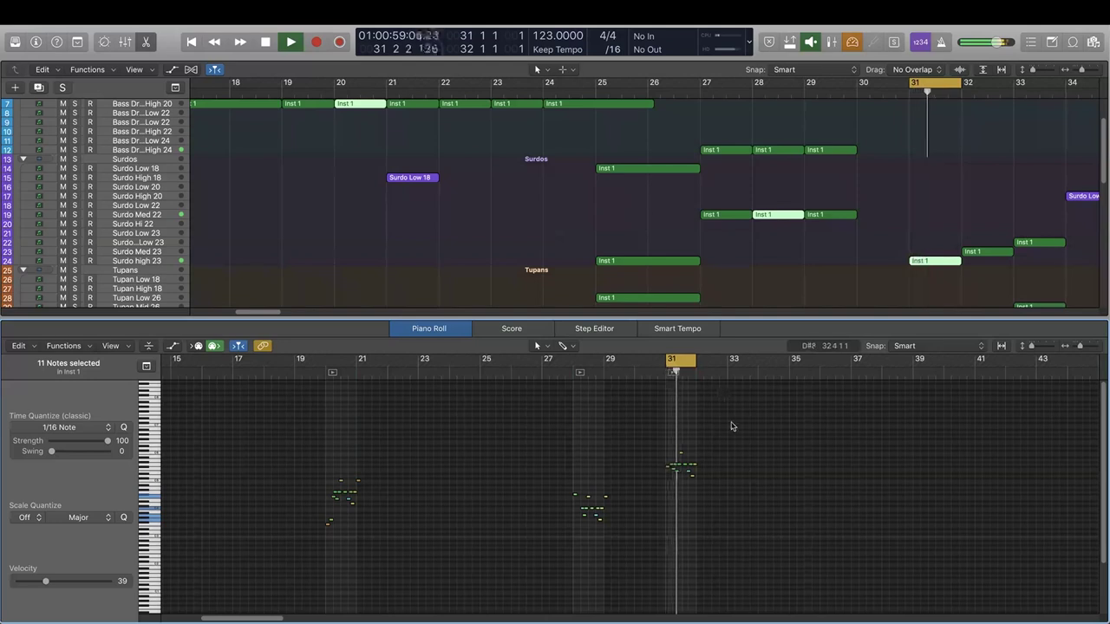
key(x)
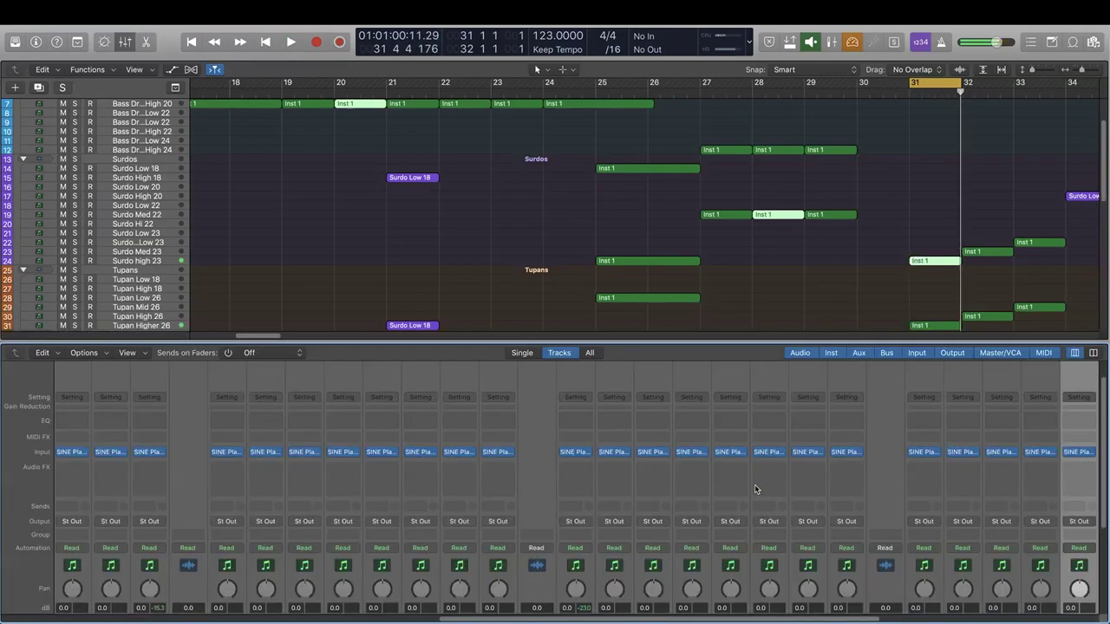
- Close the Mixer and set the cycle range to span bars 31 to 33, ending at bar 34
key(x)
key(super+Left)
key(super+Right)
key(super+Right)
key(super+Right)
key(super+Right)
scroll(754, 319, right, 10)
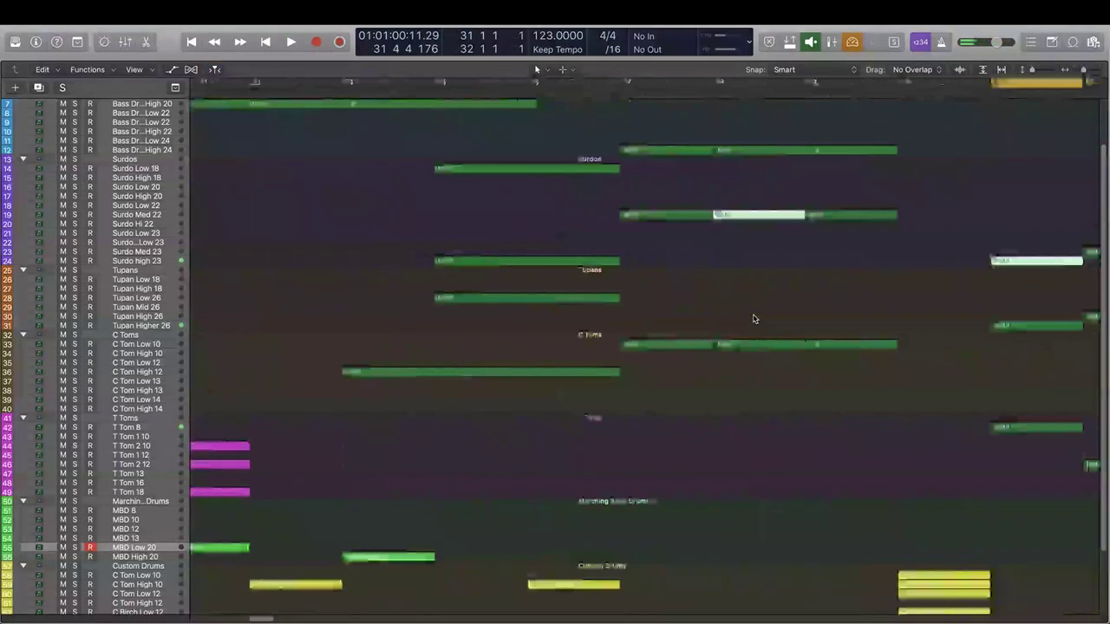
click(637, 90)
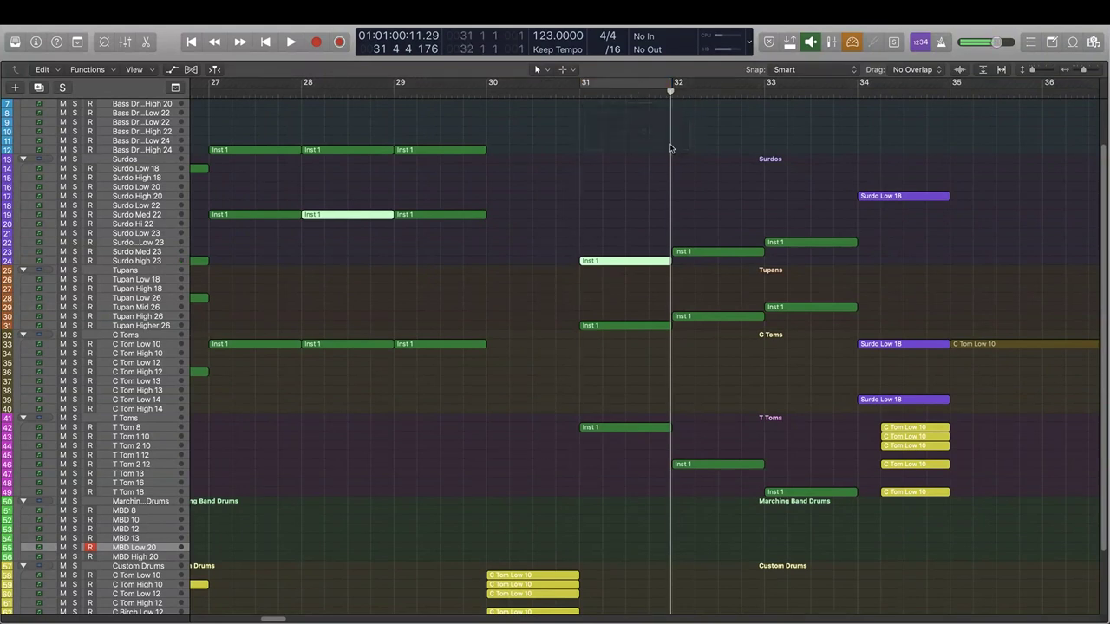
scroll(628, 201, right, 3)
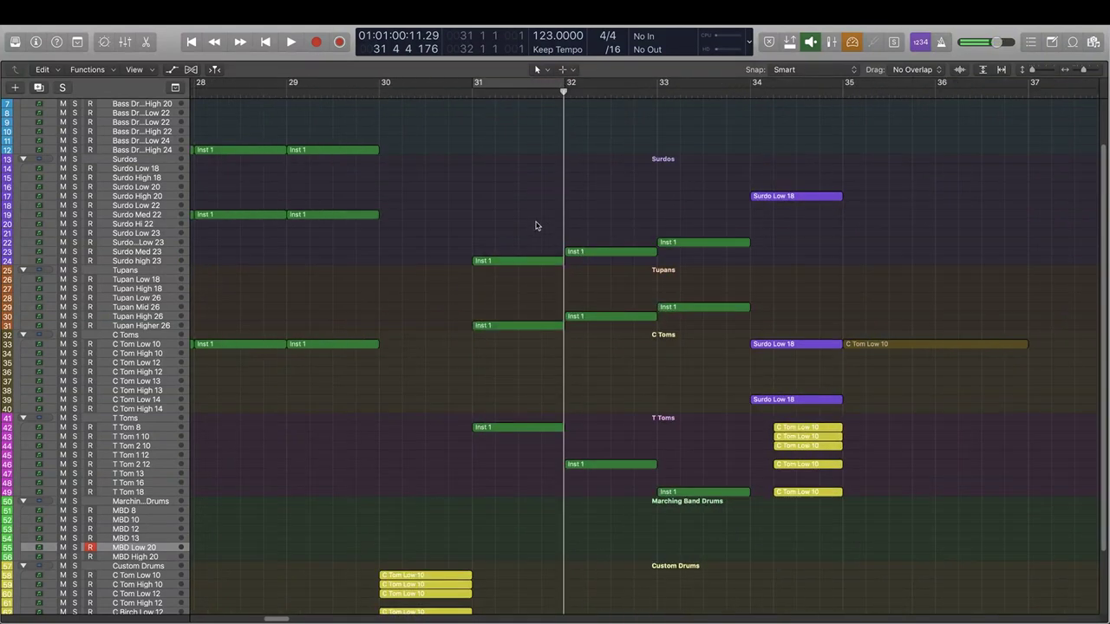
click(474, 91)
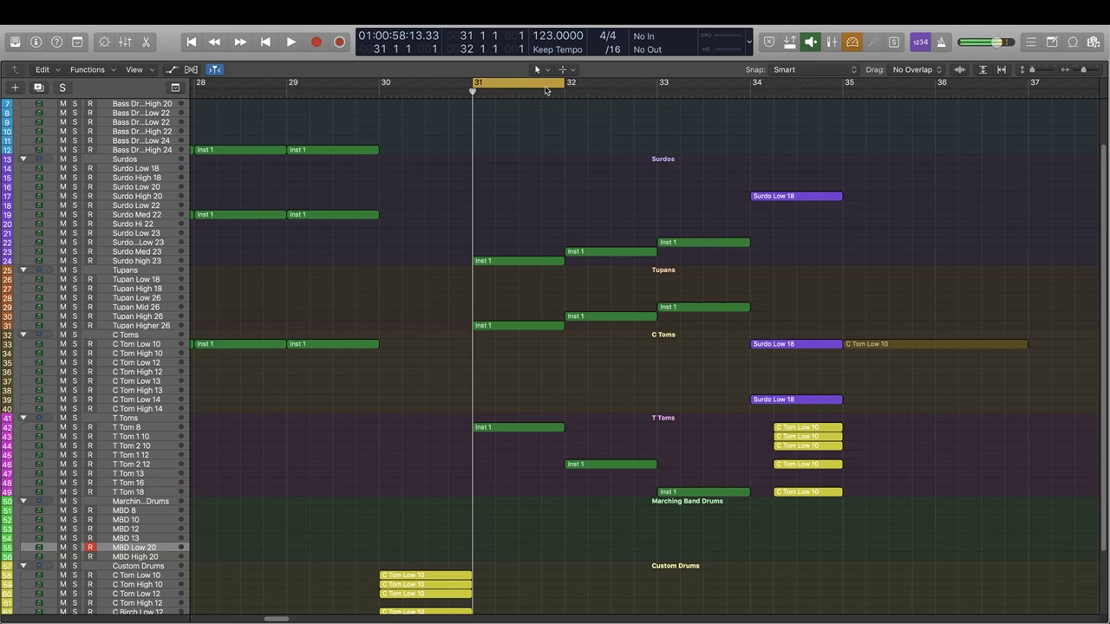
drag(565, 85, 751, 85)
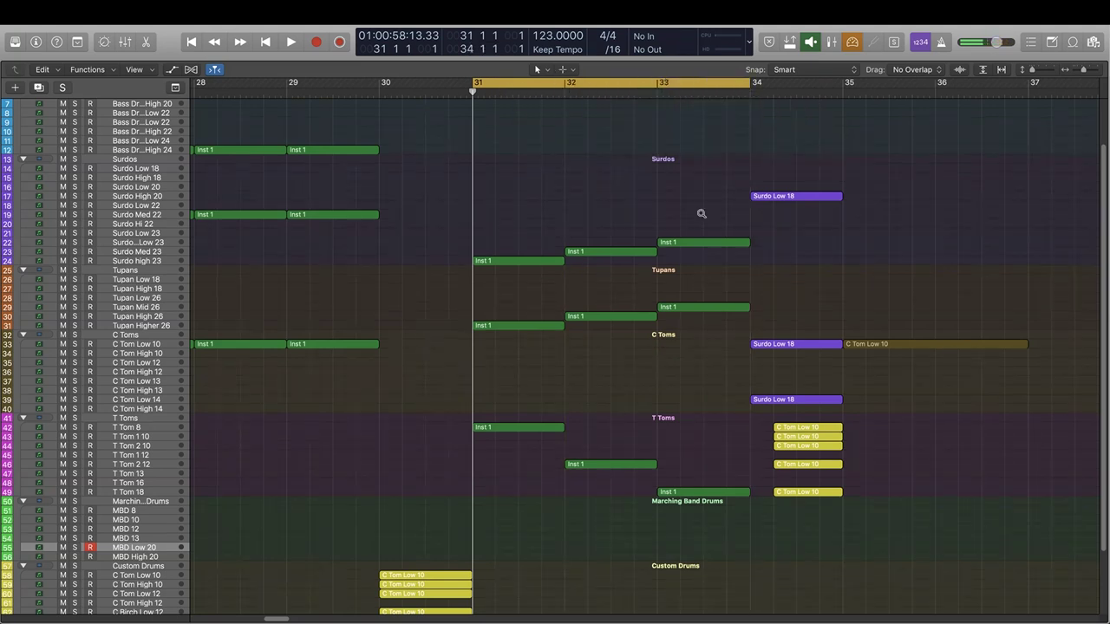
- Mute the Tupans, C Toms and T Toms groups and play back the Surdo pattern in bars 31 to 33
key(super+Up)
scroll(590, 295, down, 2)
key(super+Down)
key(super+Down)
key(super+Down)
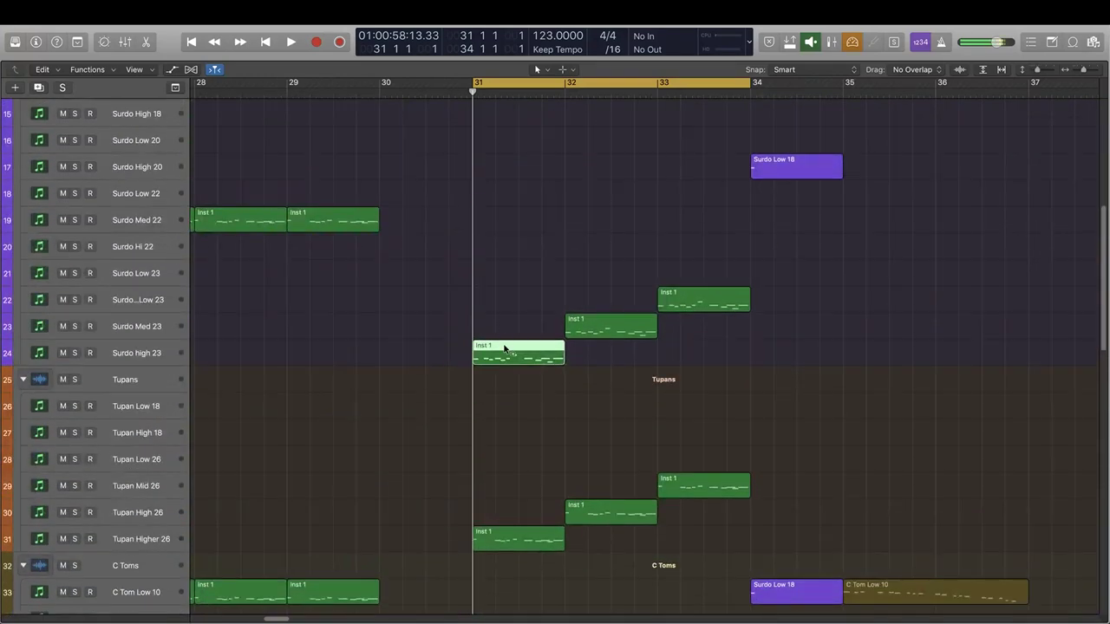
scroll(230, 229, up, 5)
scroll(105, 303, down, 8)
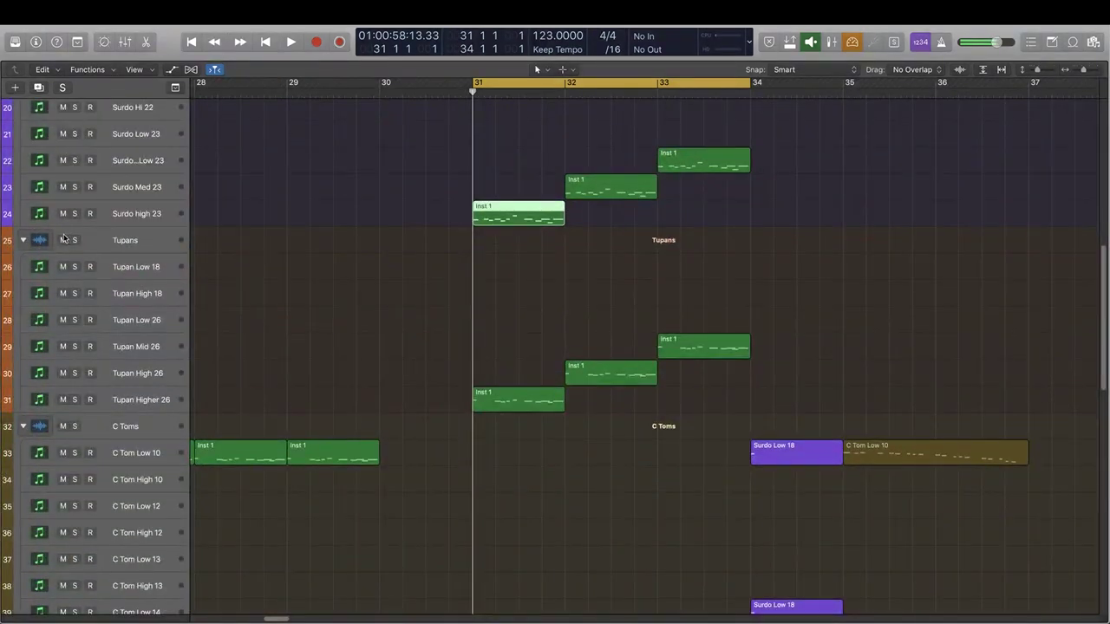
click(62, 239)
click(63, 426)
scroll(511, 297, up, 3)
key(space)
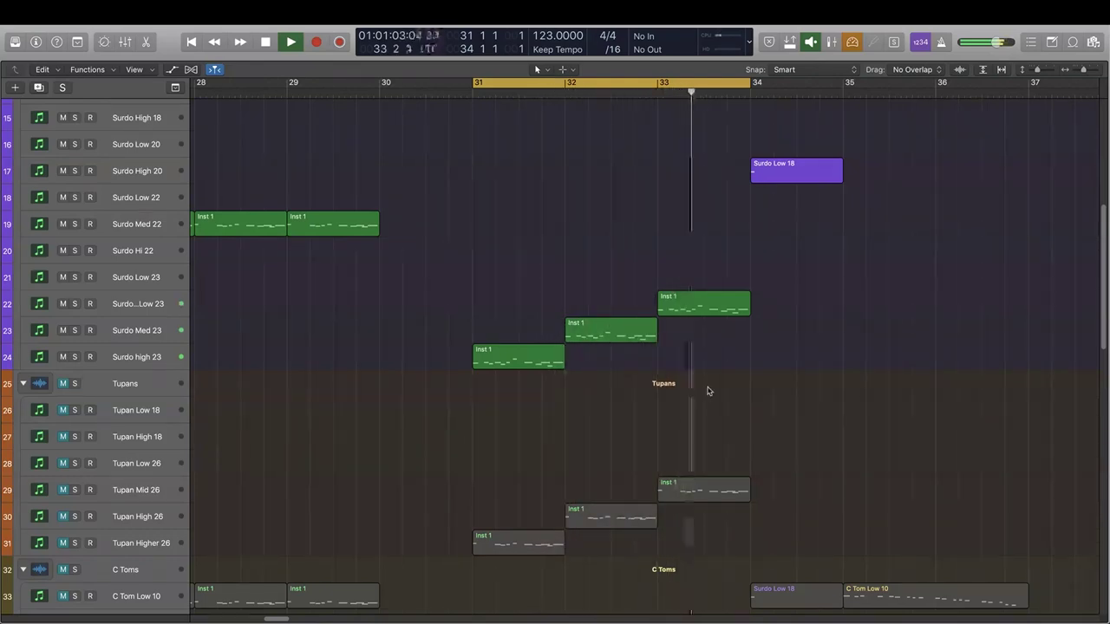
- Move the Surdo regions in bars 31, 32 and 33 to Surdo High 18, Surdo Low 20 and Surdo Low 22, and play them back
drag(505, 361, 504, 120)
click(612, 329)
drag(612, 330, 612, 145)
drag(703, 304, 701, 195)
key(space)
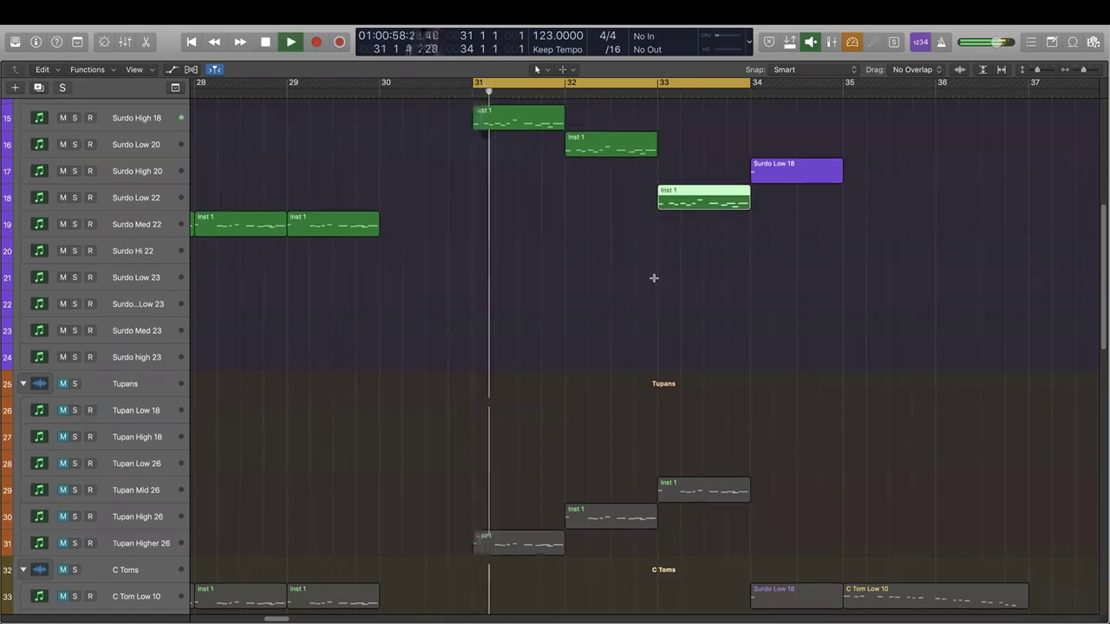
scroll(654, 277, up, 3)
scroll(654, 277, right, 2)
scroll(653, 277, right, 2)
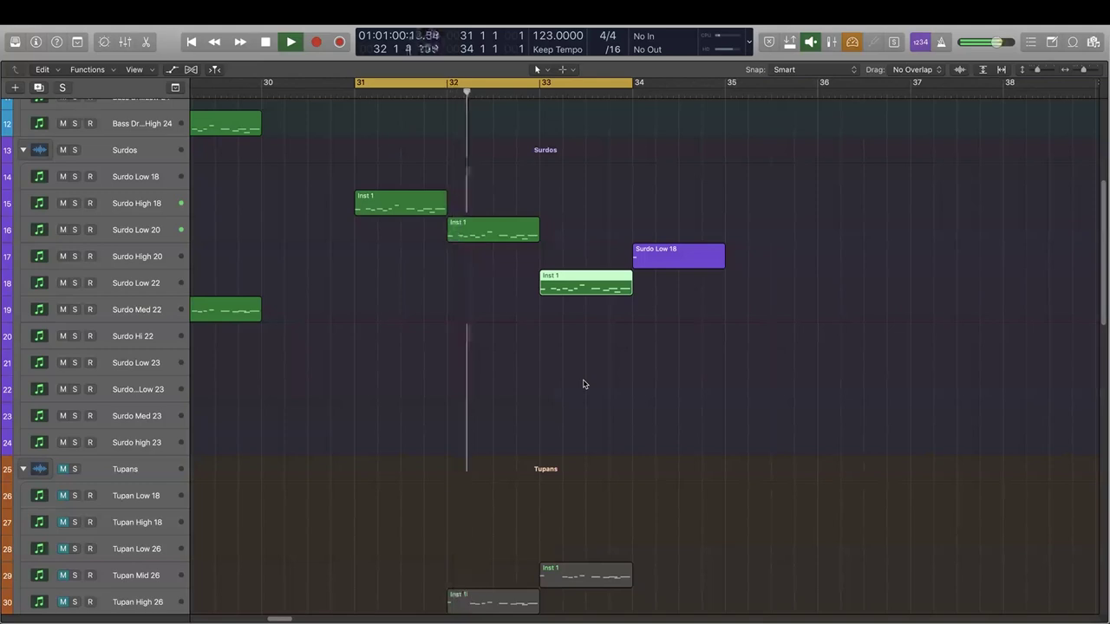
scroll(584, 384, right, 1)
scroll(577, 410, down, 1)
scroll(575, 408, down, 4)
key(space)
- Unmute the Tupans and move their regions in bars 31, 32 and 33 to Tupan High 18, Tupan Low 18 and Tupan Low 26
scroll(576, 409, left, 3)
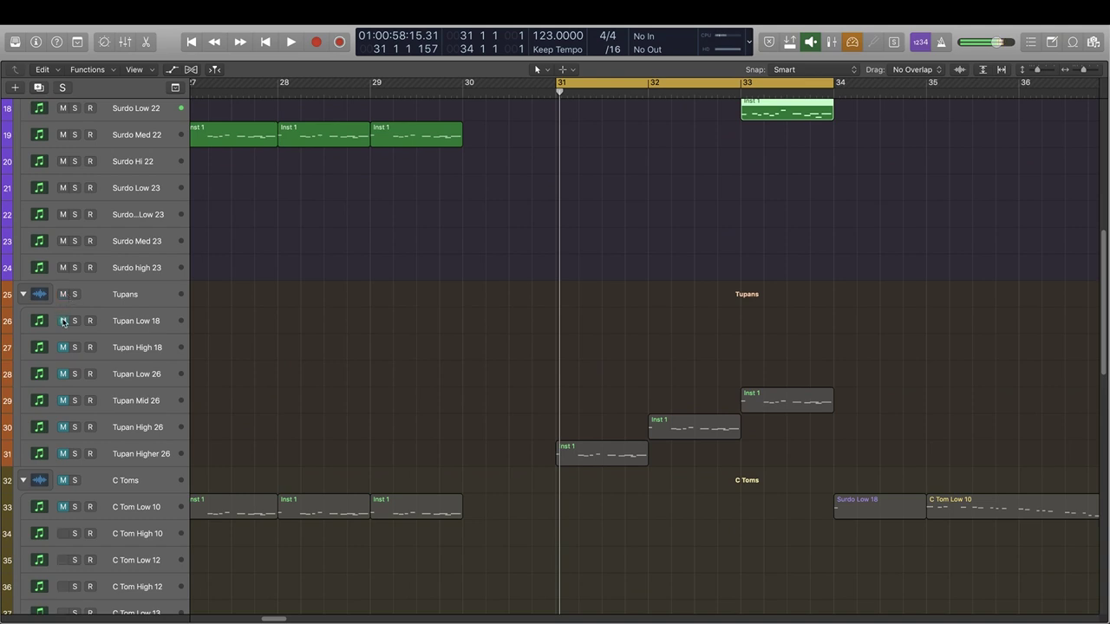
drag(63, 322, 65, 474)
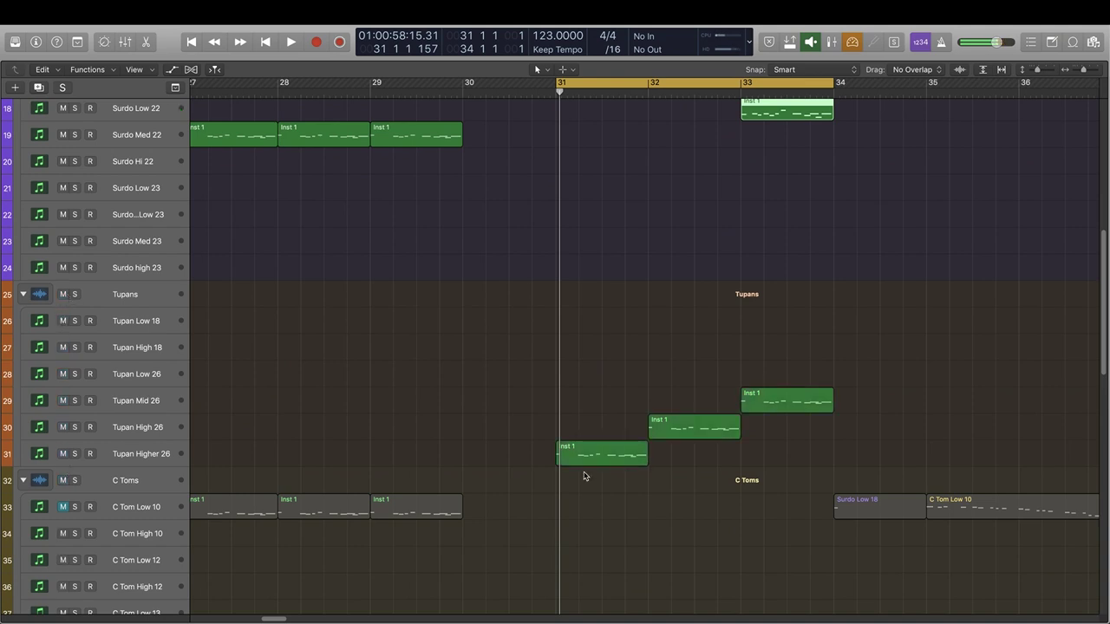
drag(607, 455, 604, 322)
drag(679, 424, 677, 370)
drag(595, 324, 597, 339)
drag(737, 373, 737, 319)
click(762, 393)
drag(762, 393, 762, 366)
scroll(714, 285, up, 5)
scroll(713, 285, right, 3)
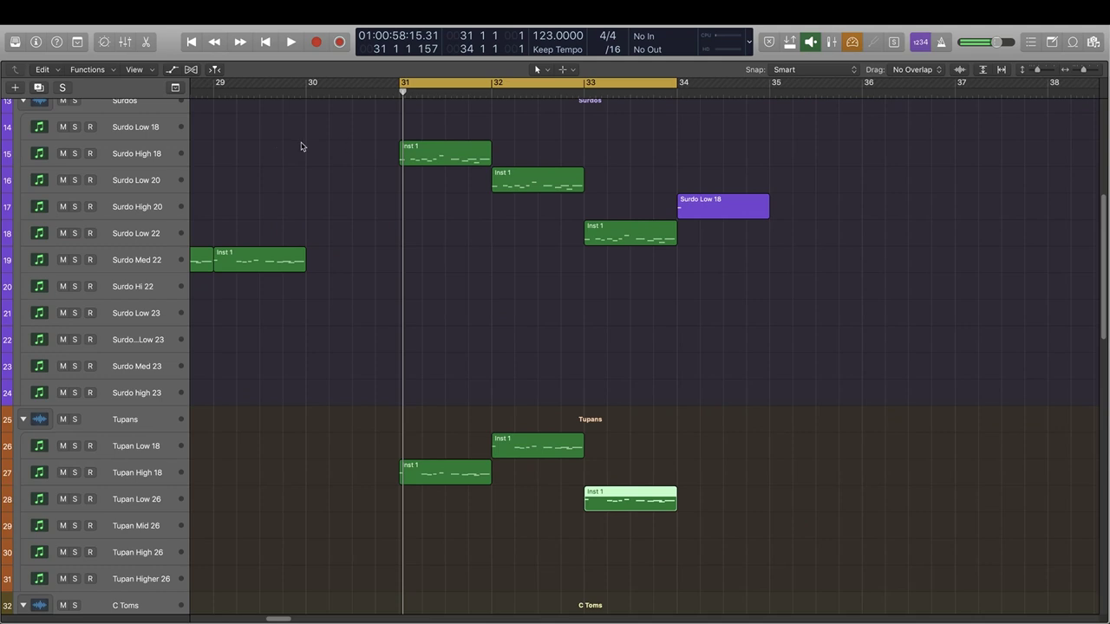
- Play back bars 31 to 33 with the Surdos and Tupans layered, and stop playback
key(space)
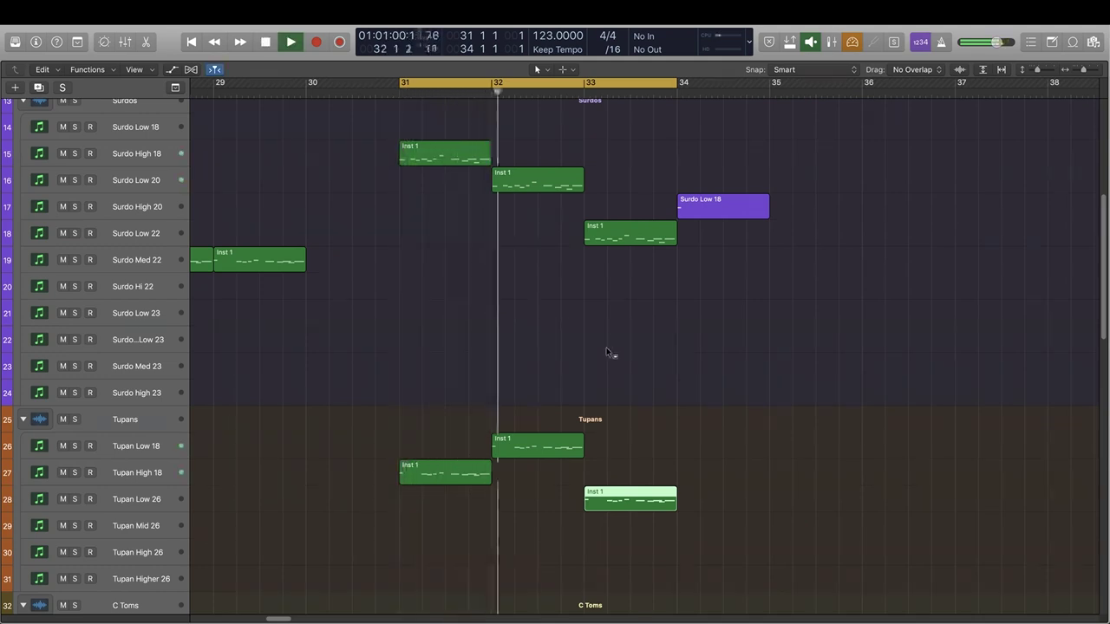
scroll(646, 315, right, 2)
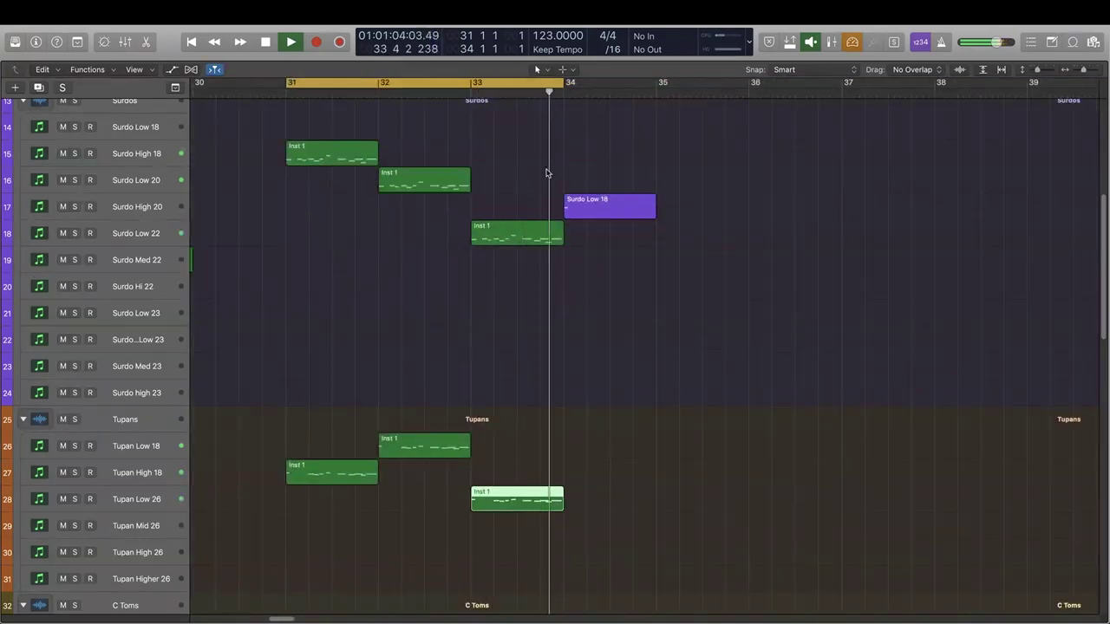
key(space)
- Unmute the T Toms and marching drum tracks and play back bars 31 to 33 with them layered in
scroll(494, 218, down, 10)
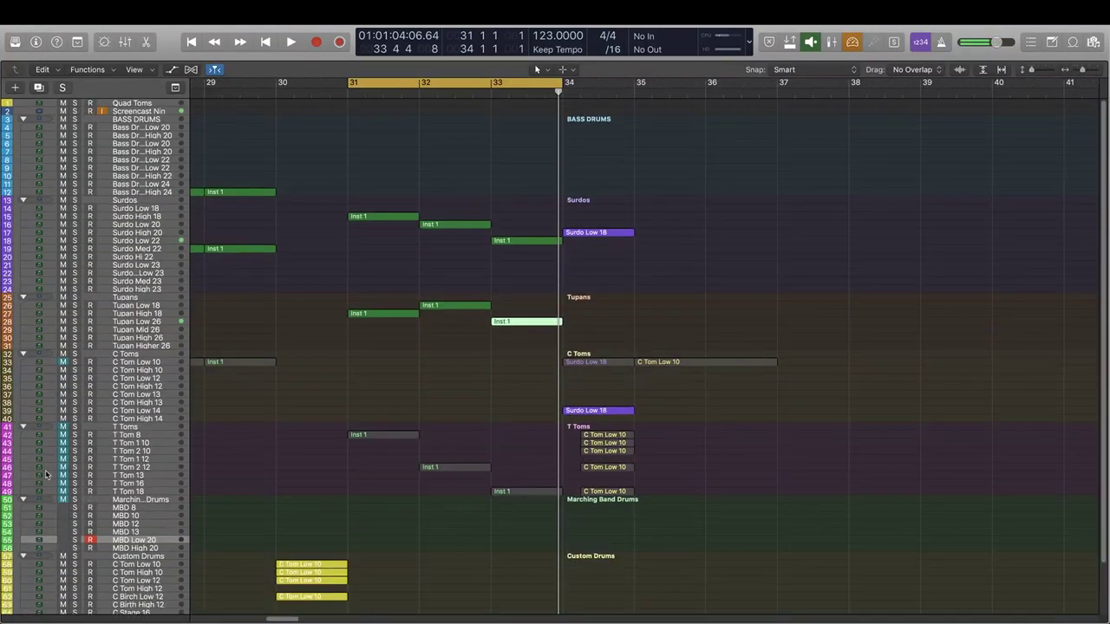
drag(61, 431, 62, 500)
key(space)
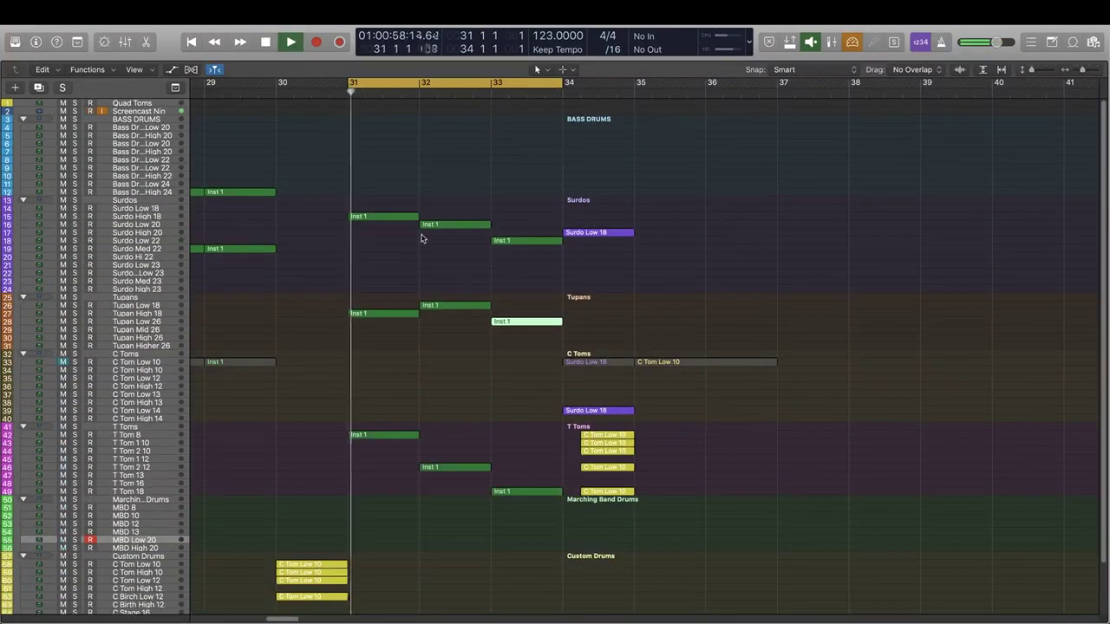
scroll(555, 373, up, 5)
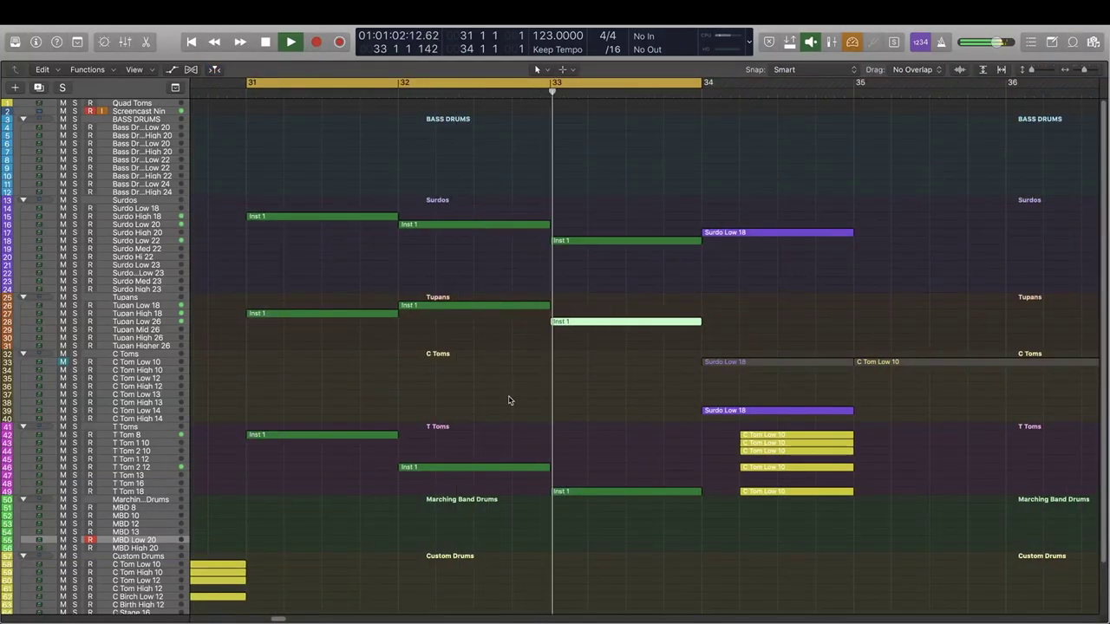
- Open the bar 32 region of T Tom 2 12 in the Piano Roll, select all its notes and transpose them down an octave
double_click(497, 467)
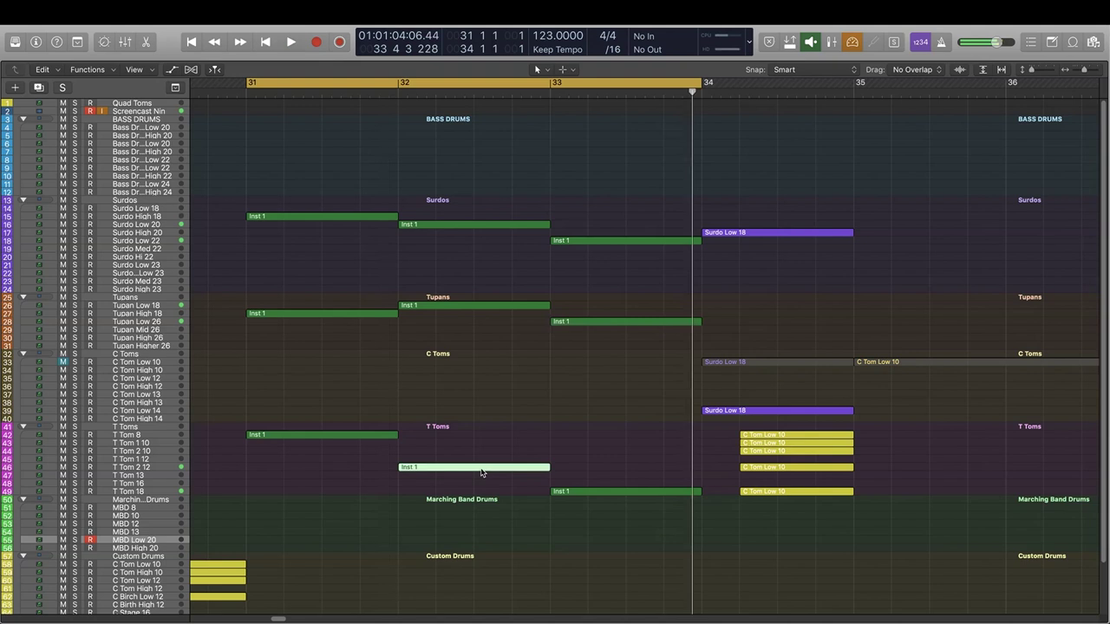
key(super+Right)
key(super+Right)
key(super+Right)
key(super+Right)
drag(562, 483, 743, 584)
key(alt+shift+Down)
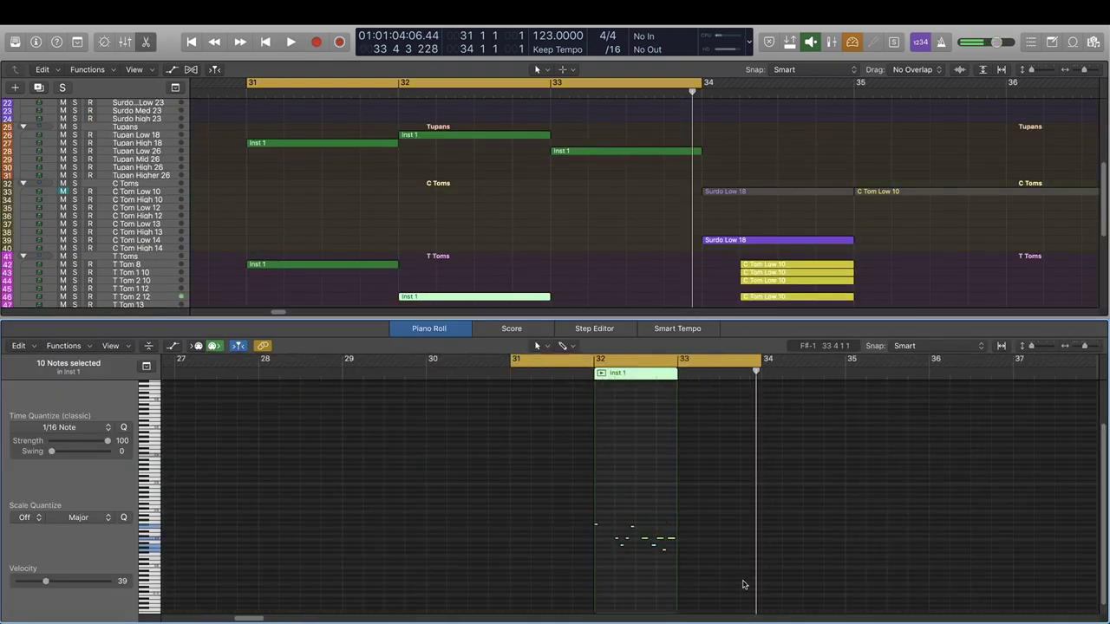
- Play back the cycled bars 31 to 33 from the full track view
key(space)
key(x)
scroll(676, 309, up, 5)
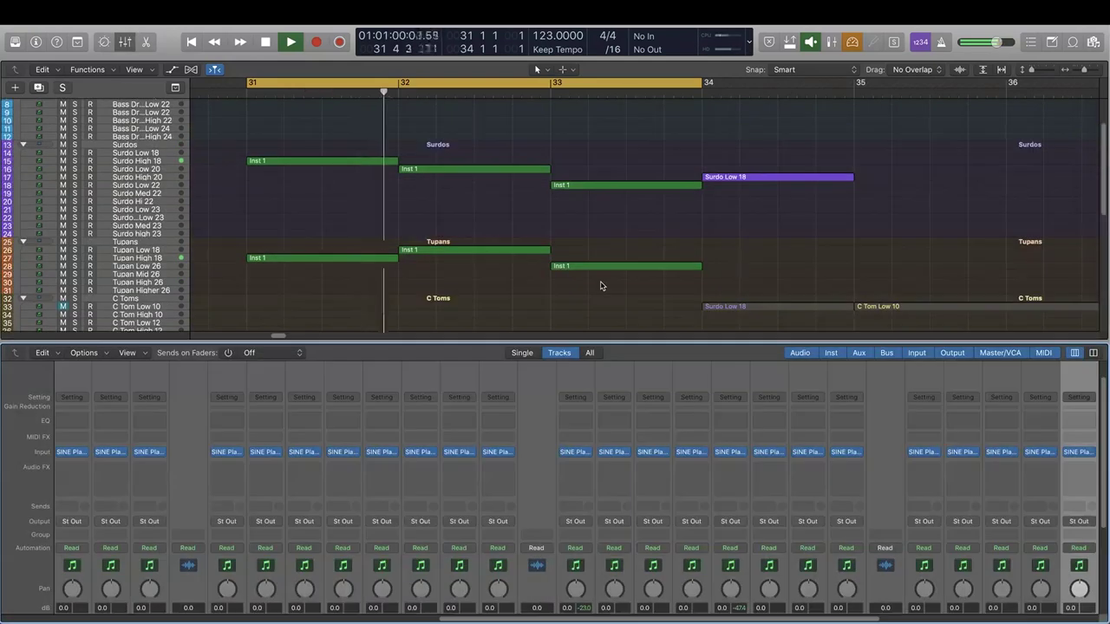
key(x)
right_click(601, 286)
key(Escape)
- Compare the bar 32 patterns of Tupan Low 18 and Surdo Low 20 in the Piano Roll, selecting all the notes of each
click(485, 253)
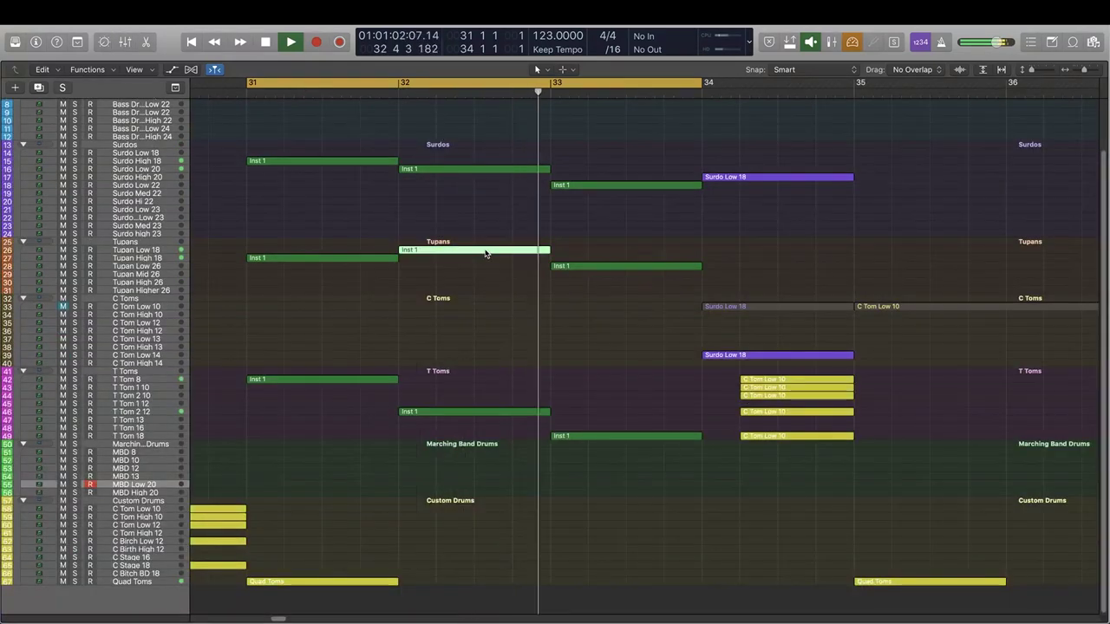
double_click(486, 253)
key(space)
drag(567, 447, 754, 540)
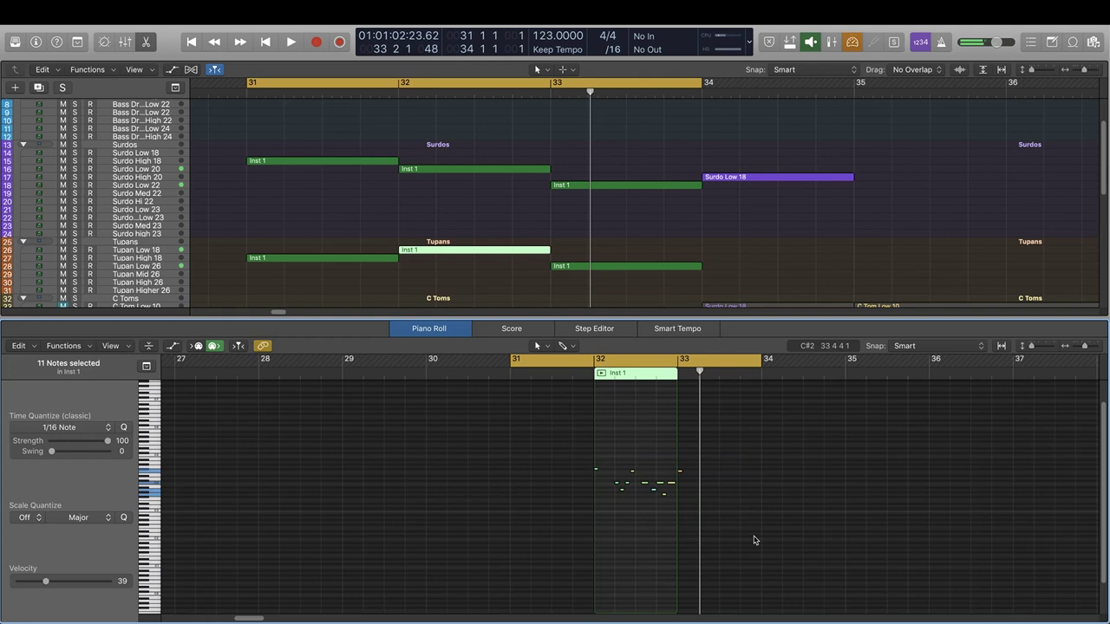
drag(530, 439, 768, 537)
click(490, 172)
drag(548, 415, 763, 488)
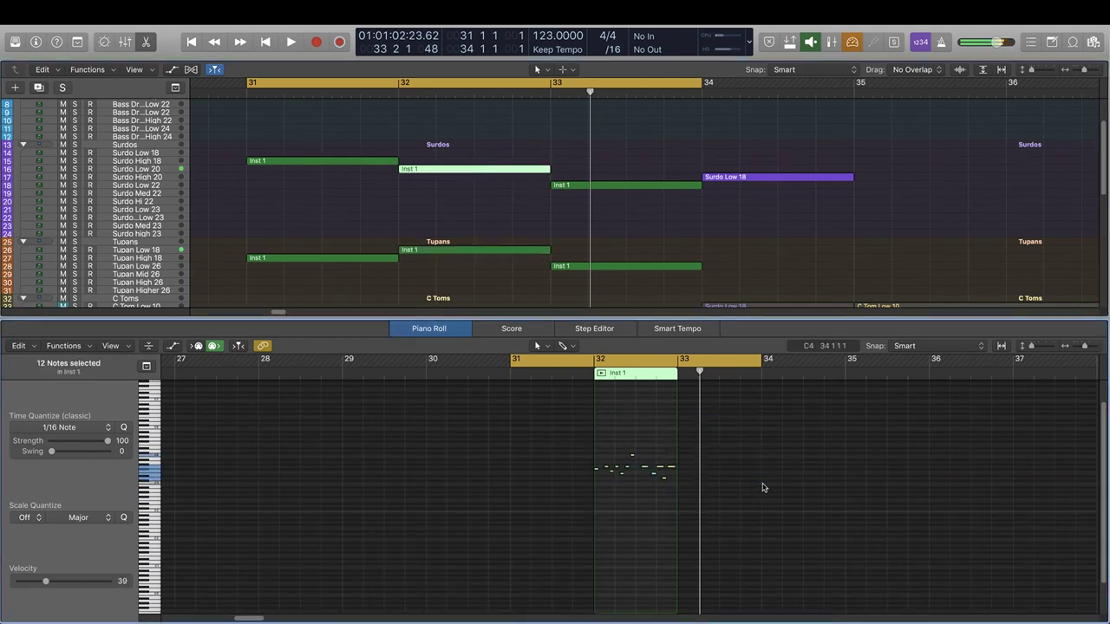
- Close the Piano Roll and play back the layered pattern in bars 31 to 33 again
key(x)
key(x)
key(x)
key(x)
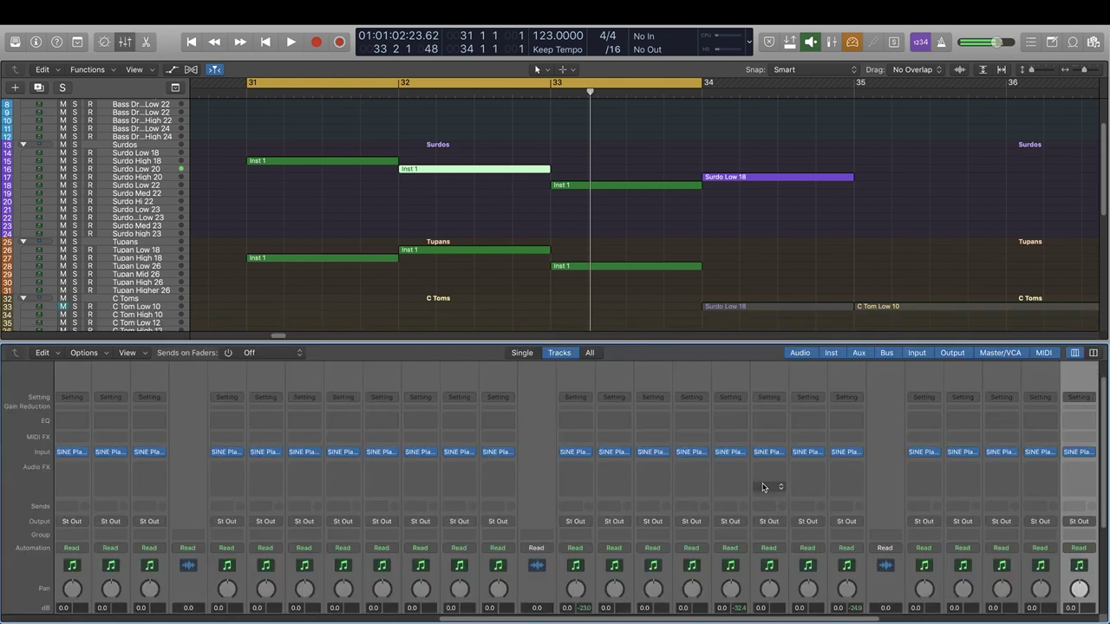
key(space)
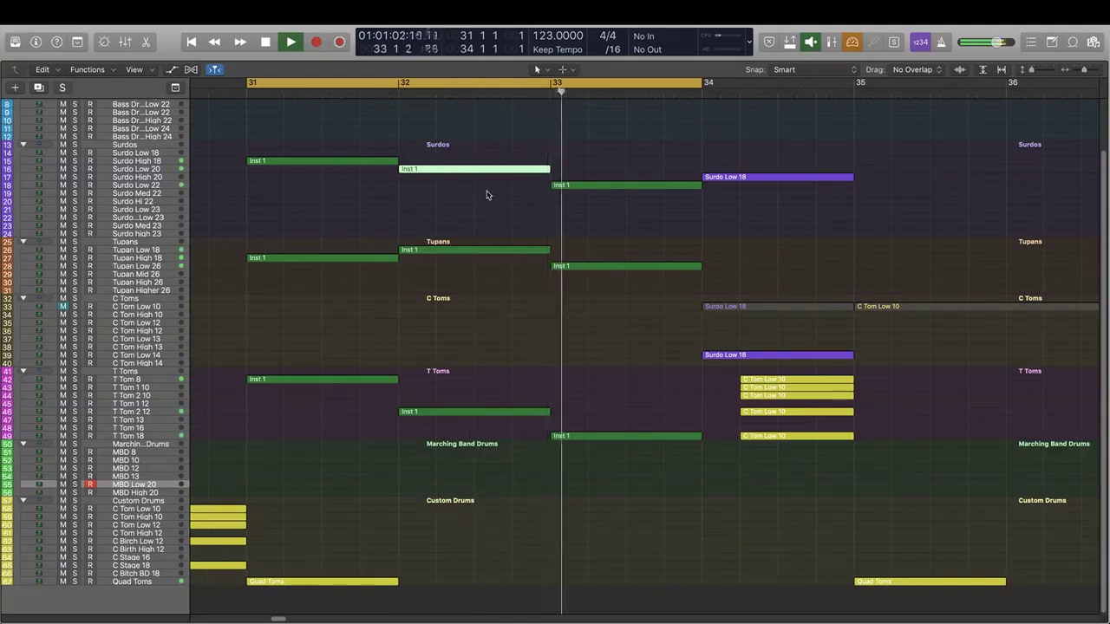
- Turn off the cycle range, play on through bar 34 and stop at bar 35
key(super+Left)
key(super+Left)
scroll(586, 354, up, 1)
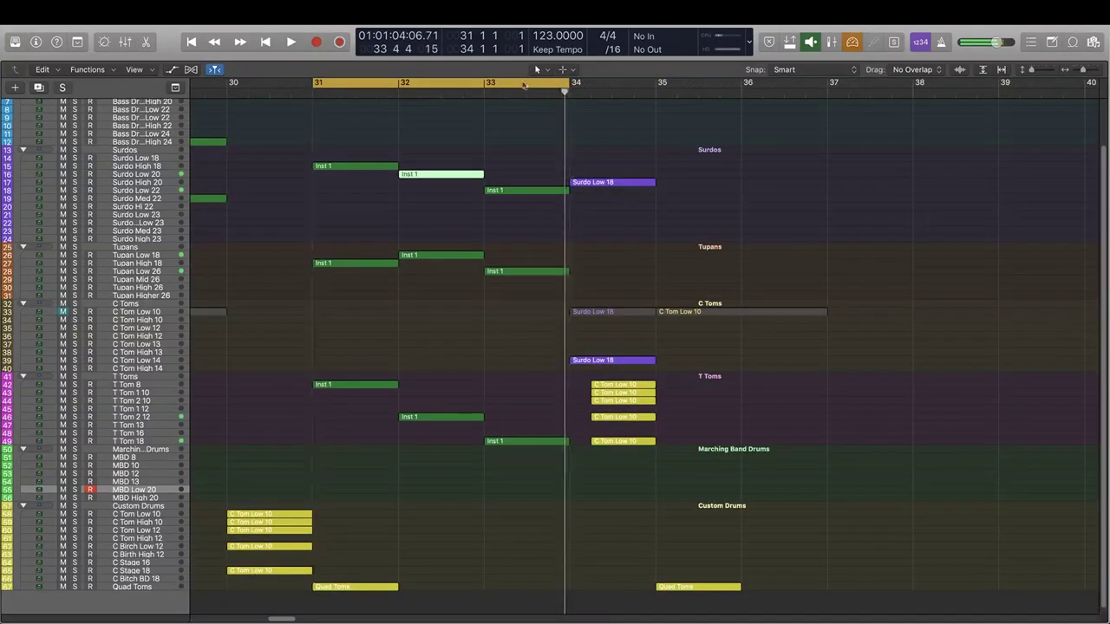
click(538, 84)
key(super+Right)
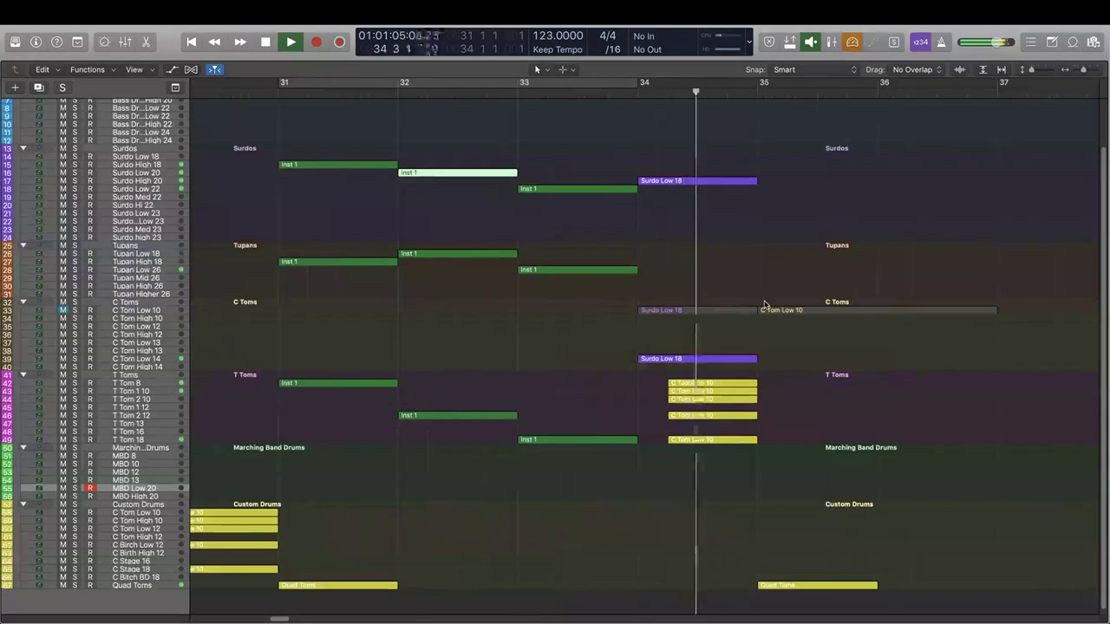
key(space)
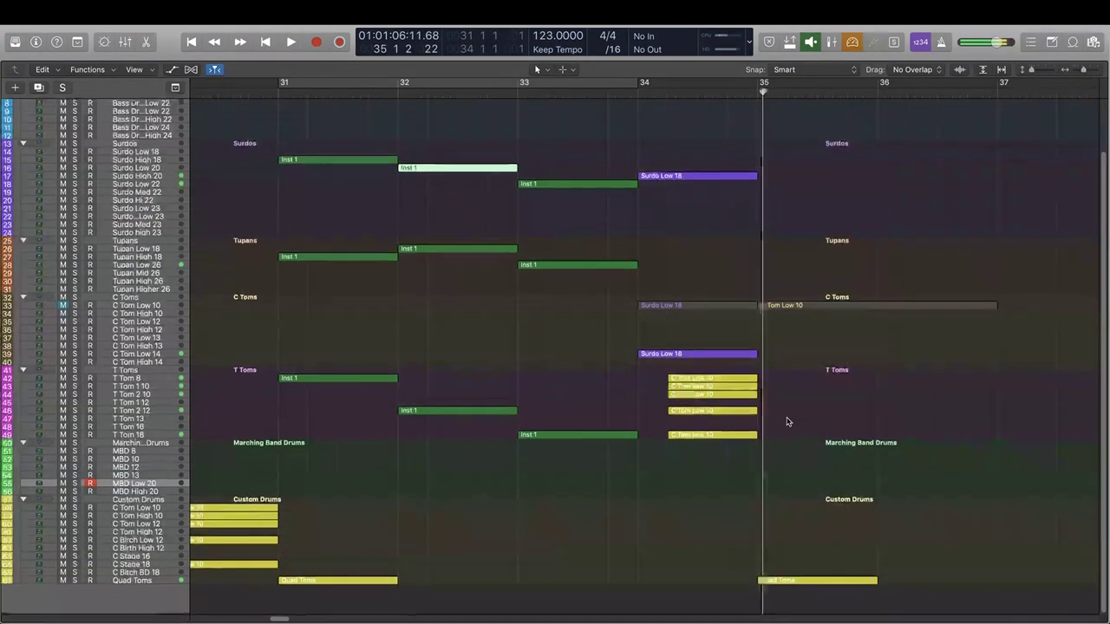
- Select the Custom Drums regions in bar 30, set the cycle range to that bar and play it back briefly
key(super+Left)
scroll(409, 458, left, 3)
drag(276, 509, 378, 579)
drag(294, 87, 378, 88)
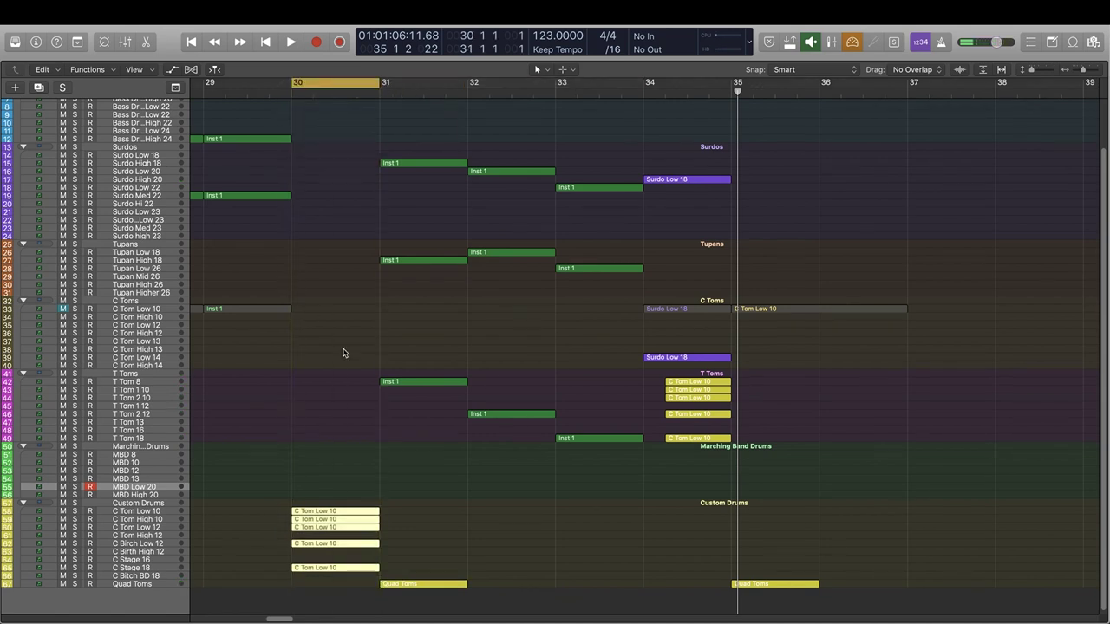
scroll(345, 352, left, 5)
key(space)
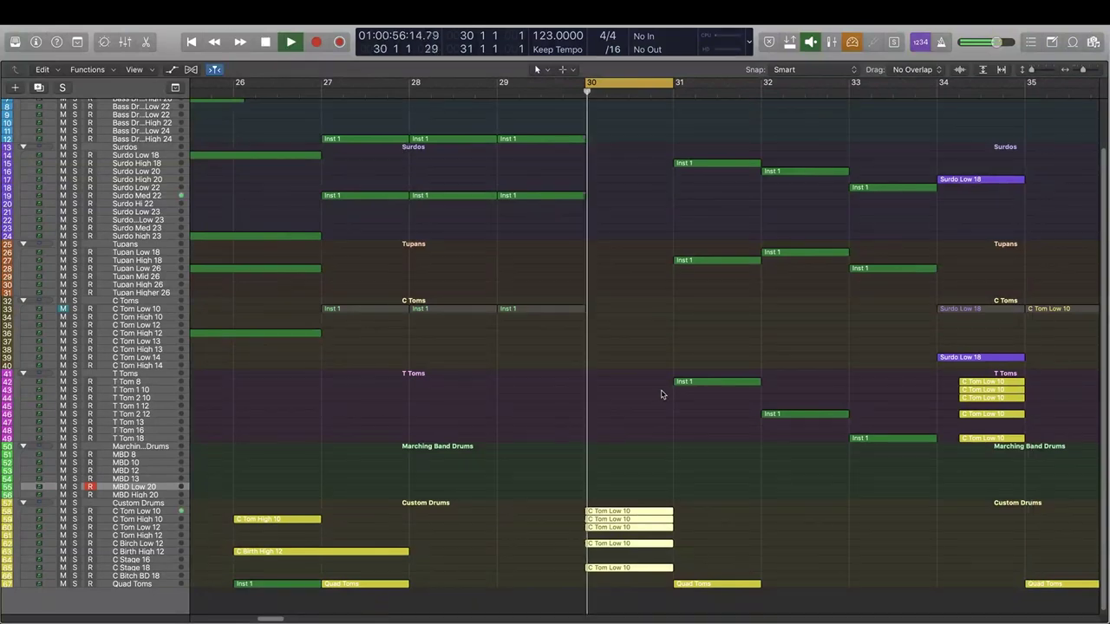
scroll(539, 287, right, 3)
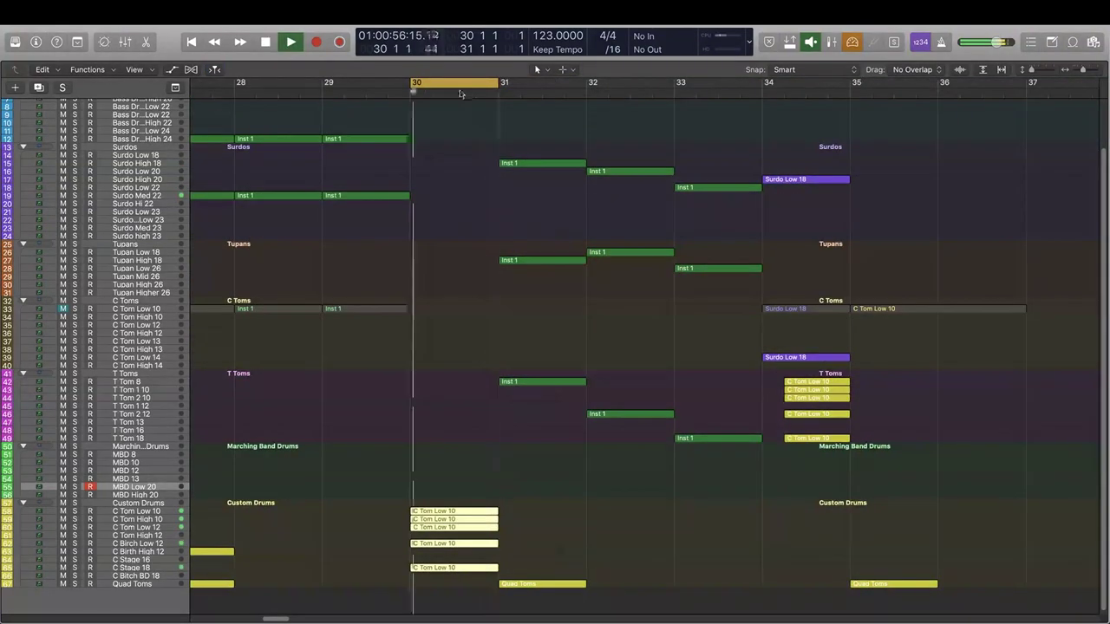
key(space)
- Move the cycle range from bar 30 to bar 34
click(458, 84)
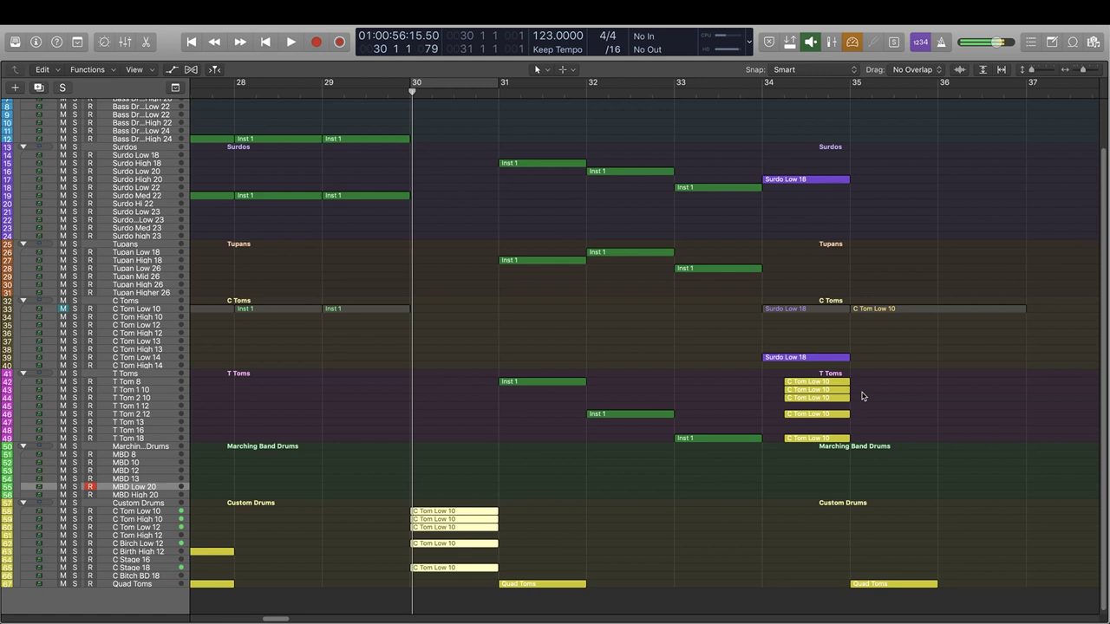
scroll(862, 396, right, 1)
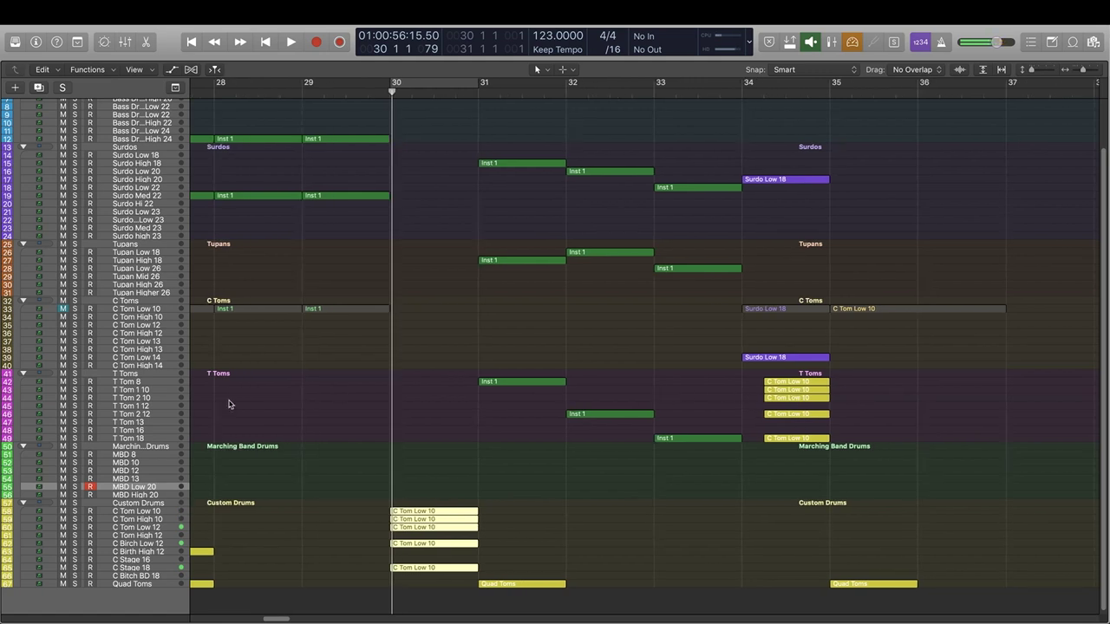
drag(746, 84, 829, 84)
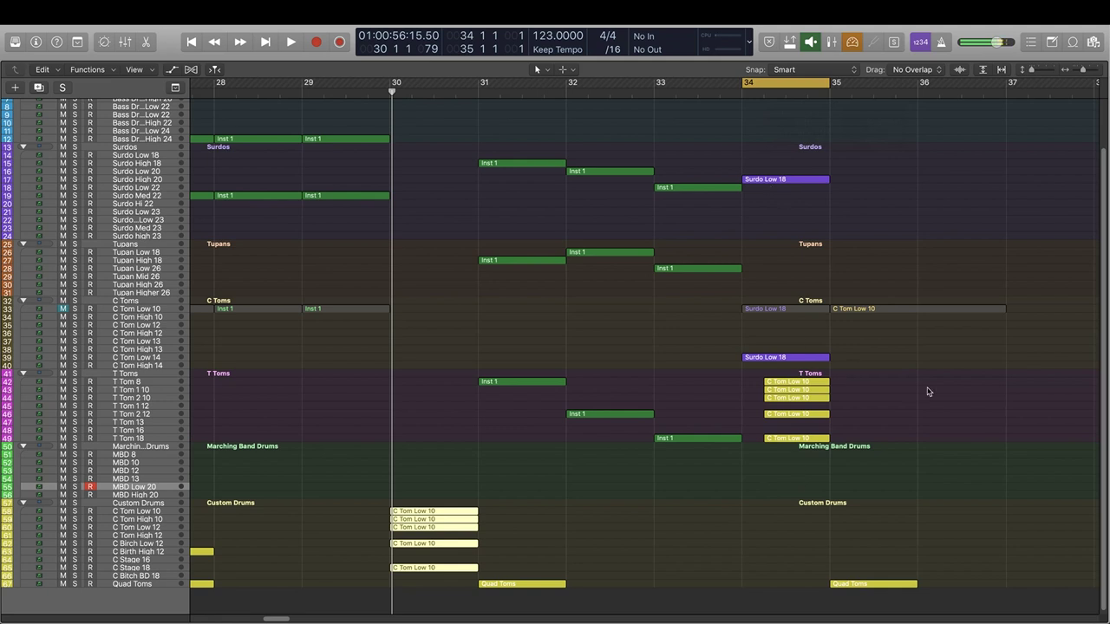
- Play back bar 34 in the cycle range, turn cycling off and play on from bar 34 into bar 35
key(space)
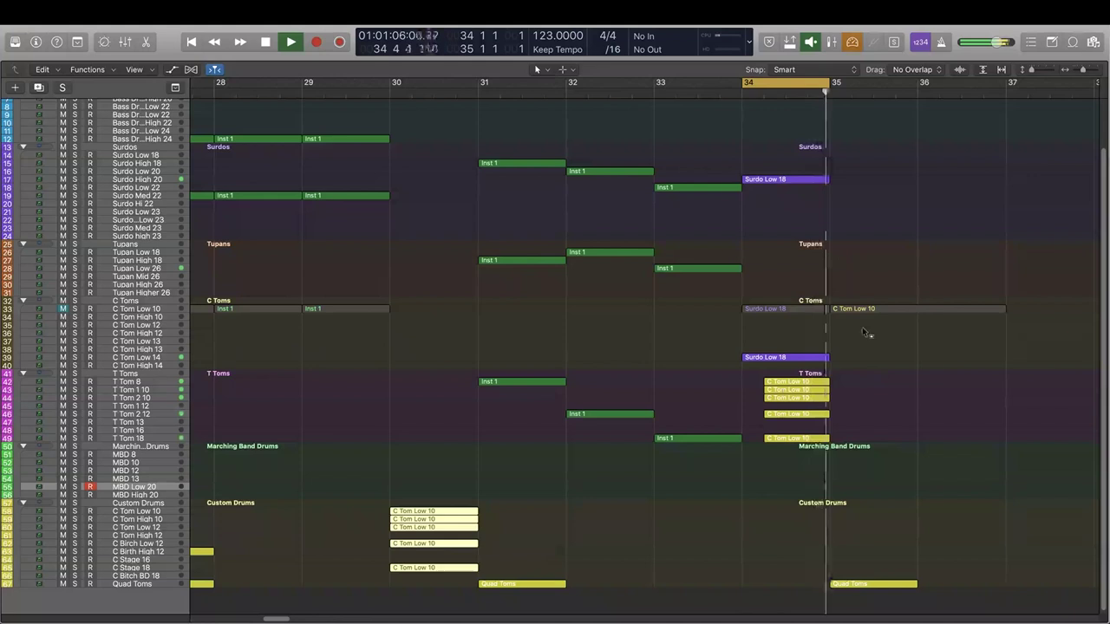
key(space)
click(784, 83)
key(super+Left)
key(super+Left)
key(super+Left)
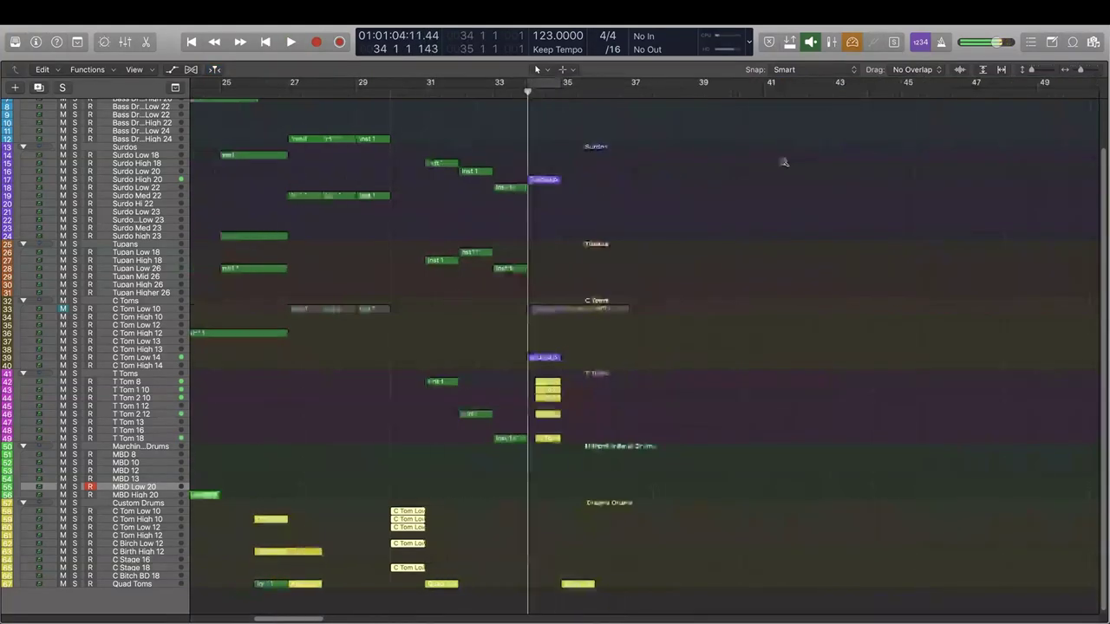
key(space)
key(super+Right)
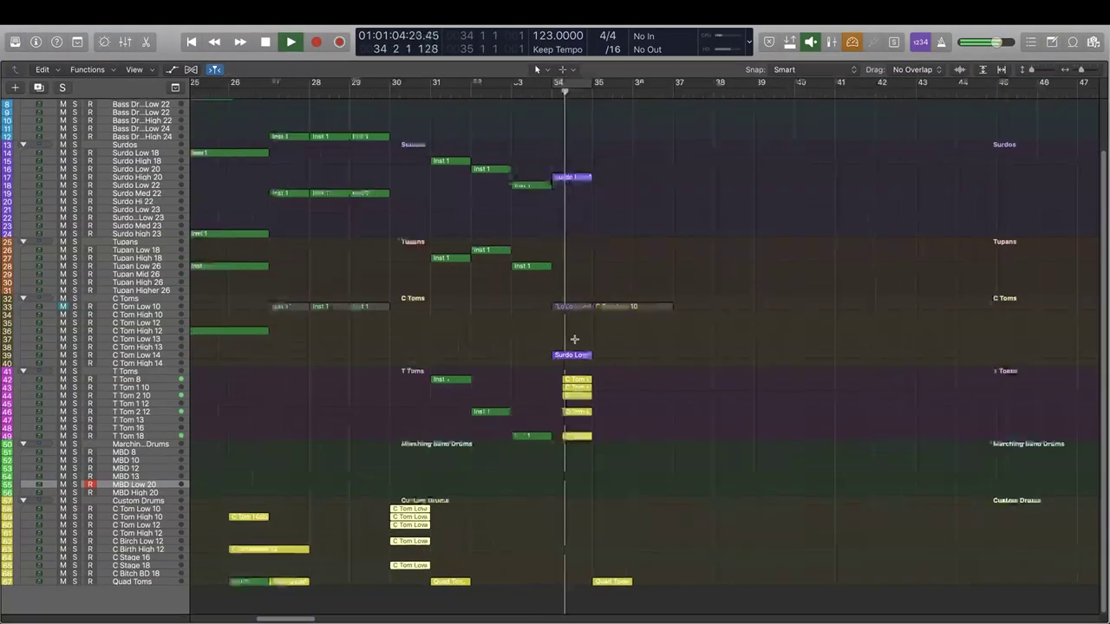
key(super+Right)
key(super+Right)
key(super+Right)
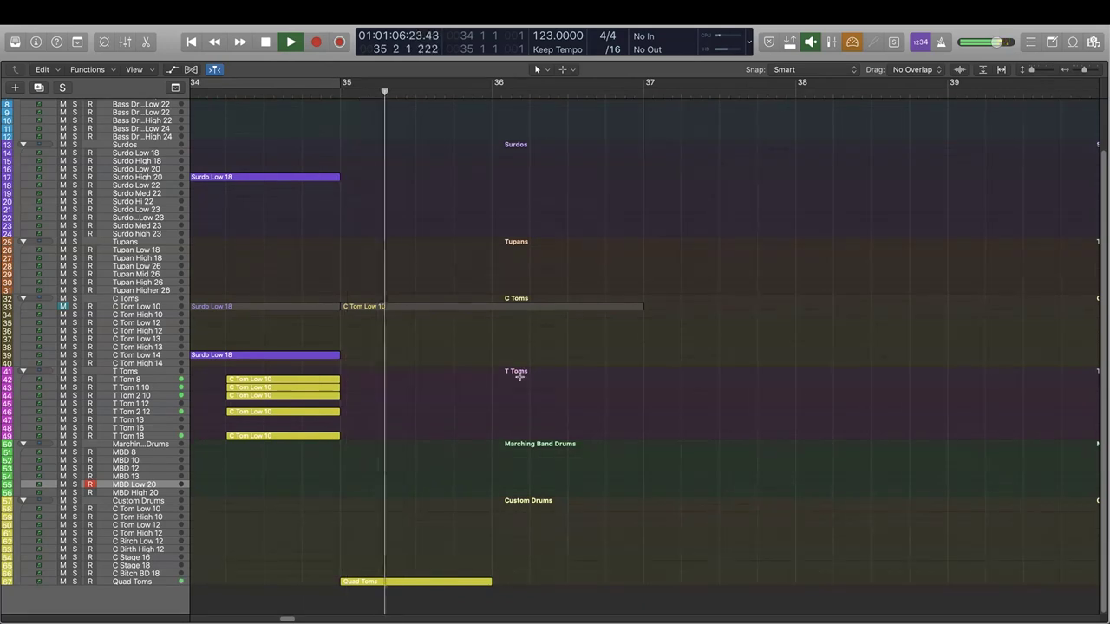
key(super+Left)
key(super+Left)
key(super+Left)
key(space)
scroll(520, 382, left, 5)
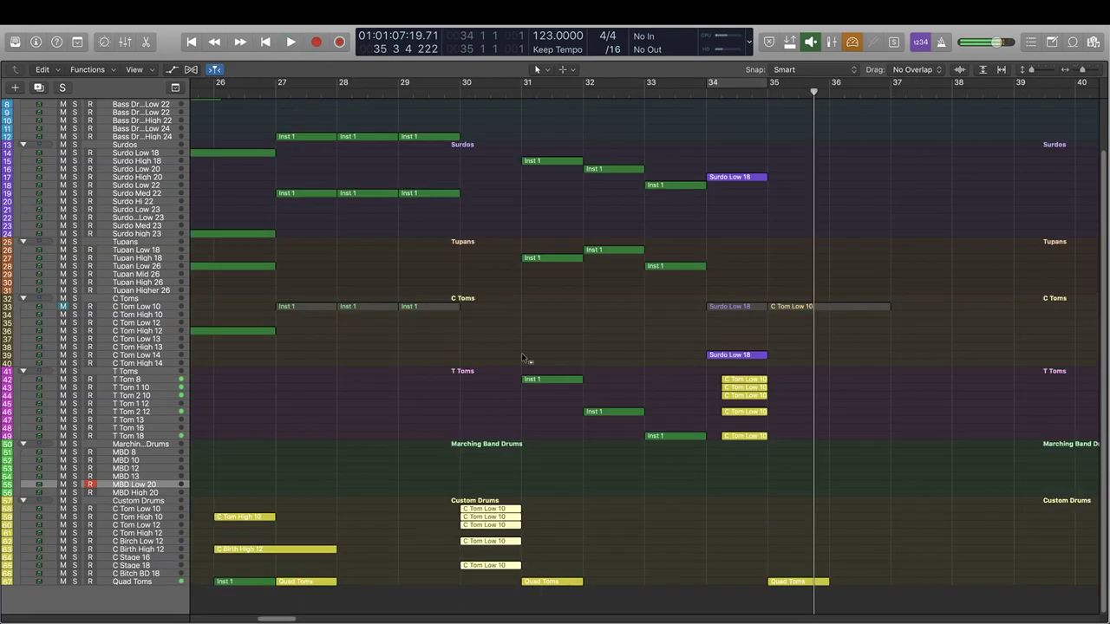
- Select the Quad Toms track together with its regions
key(super+Left)
key(super+Left)
scroll(521, 355, left, 5)
scroll(525, 360, right, 4)
scroll(538, 364, right, 3)
scroll(530, 367, left, 5)
click(148, 583)
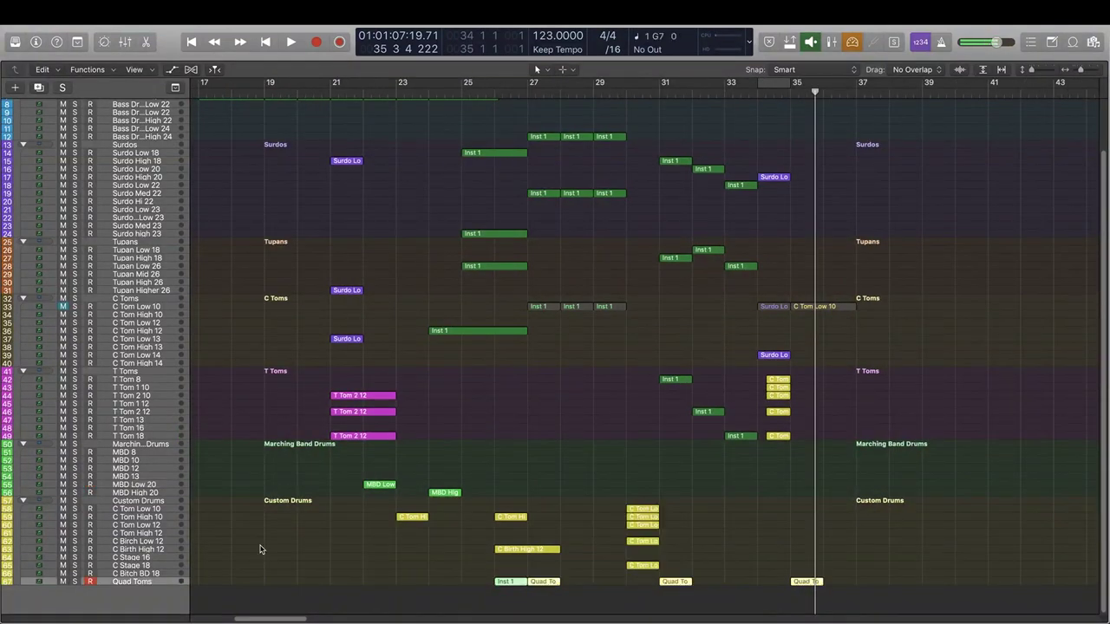
- Copy the Inst 1 pattern onto the Quad Toms track so that three one-bar regions fill bars 36 to 38
scroll(194, 301, up, 2)
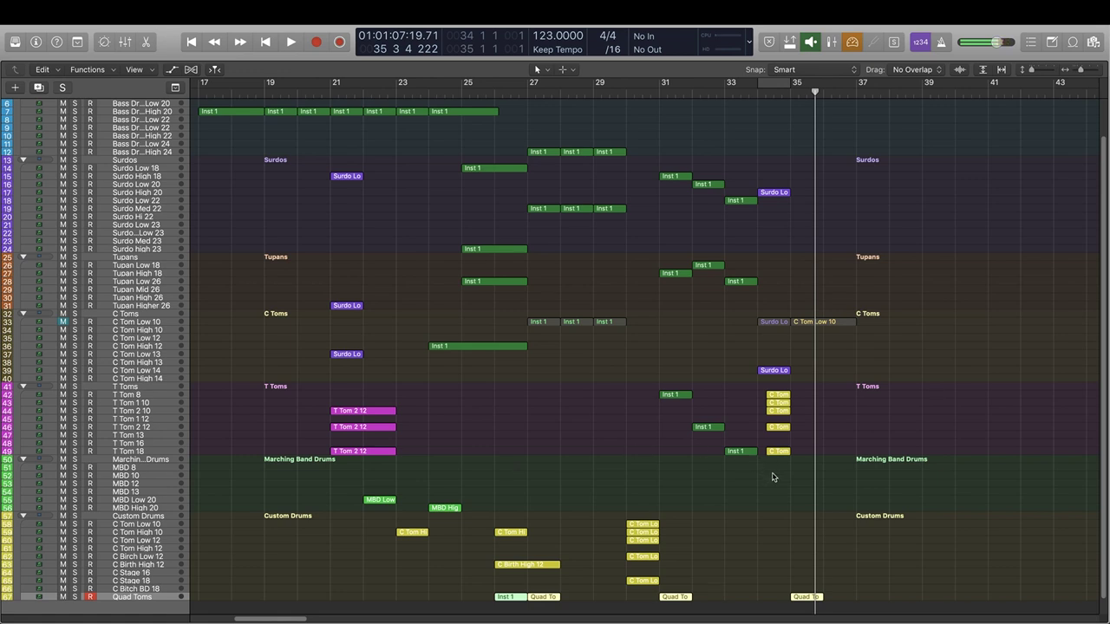
scroll(633, 360, up, 1)
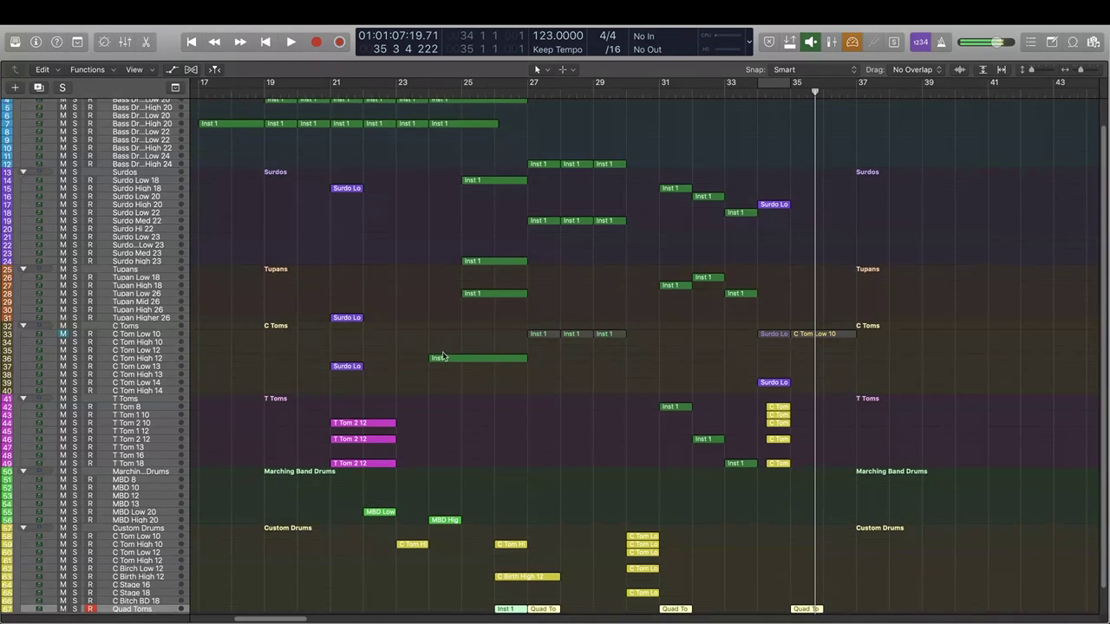
scroll(337, 448, down, 2)
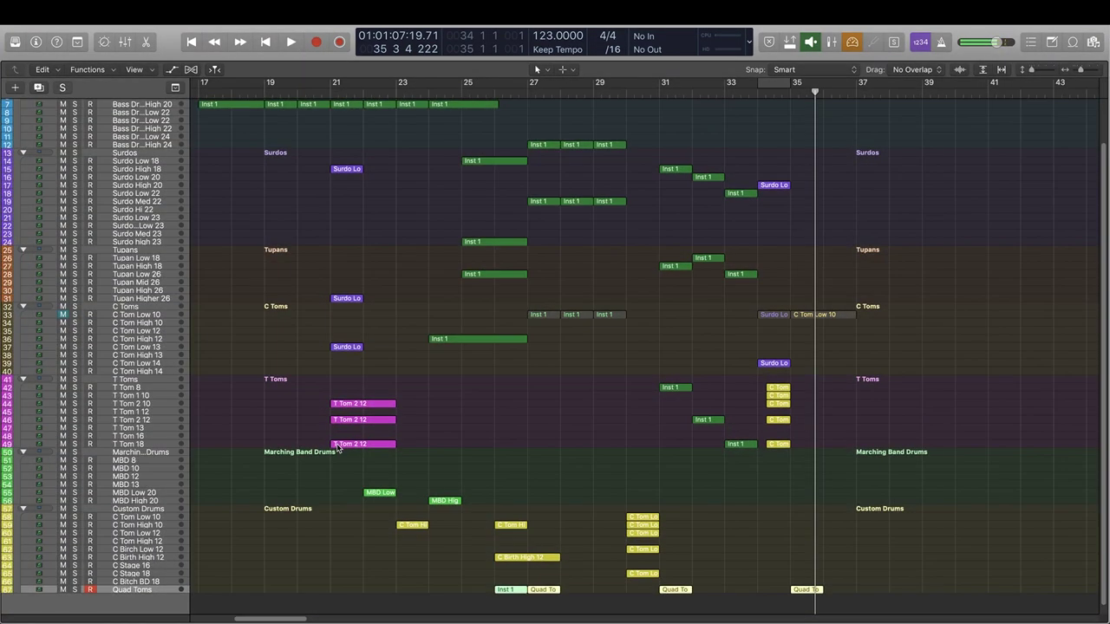
click(700, 437)
drag(677, 272, 878, 589)
key(super+Left)
key(super+Left)
key(super+Left)
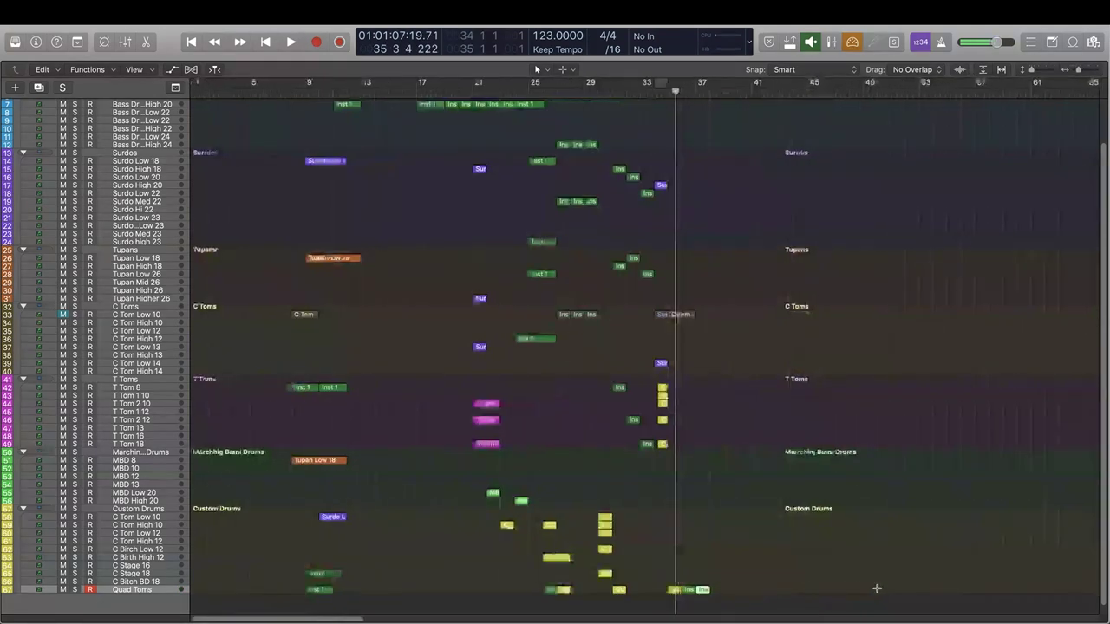
key(super+Right)
key(super+Right)
key(super+Right)
drag(718, 589, 763, 597)
- Open the three new Quad Toms regions in the Piano Roll and move their nine upper notes to a higher pitch
drag(679, 576, 752, 605)
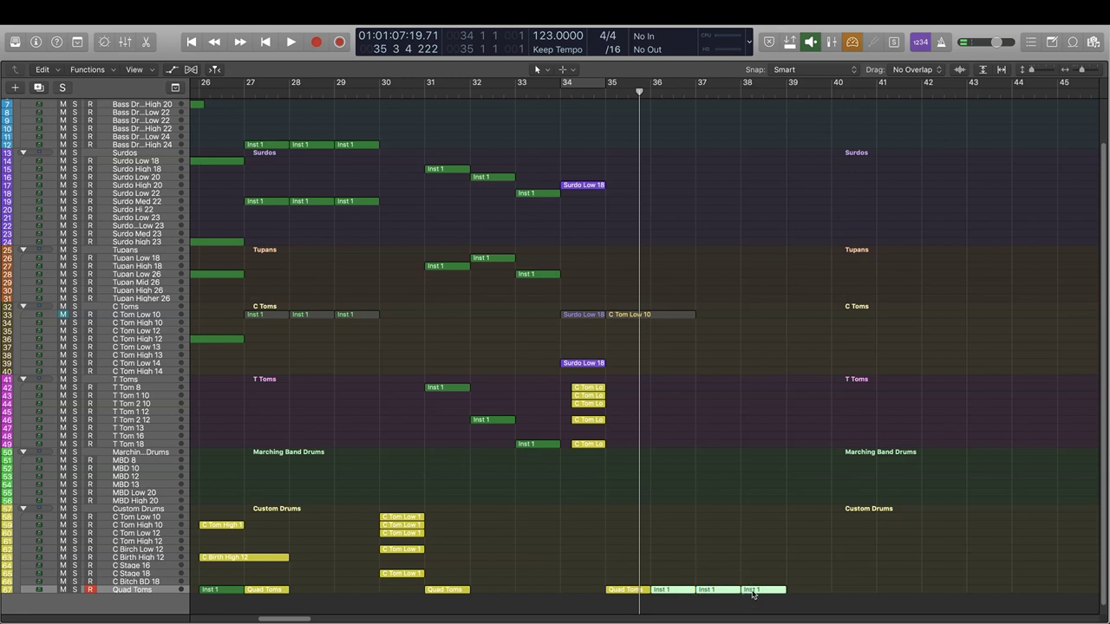
key(p)
scroll(825, 496, right, 4)
click(726, 459)
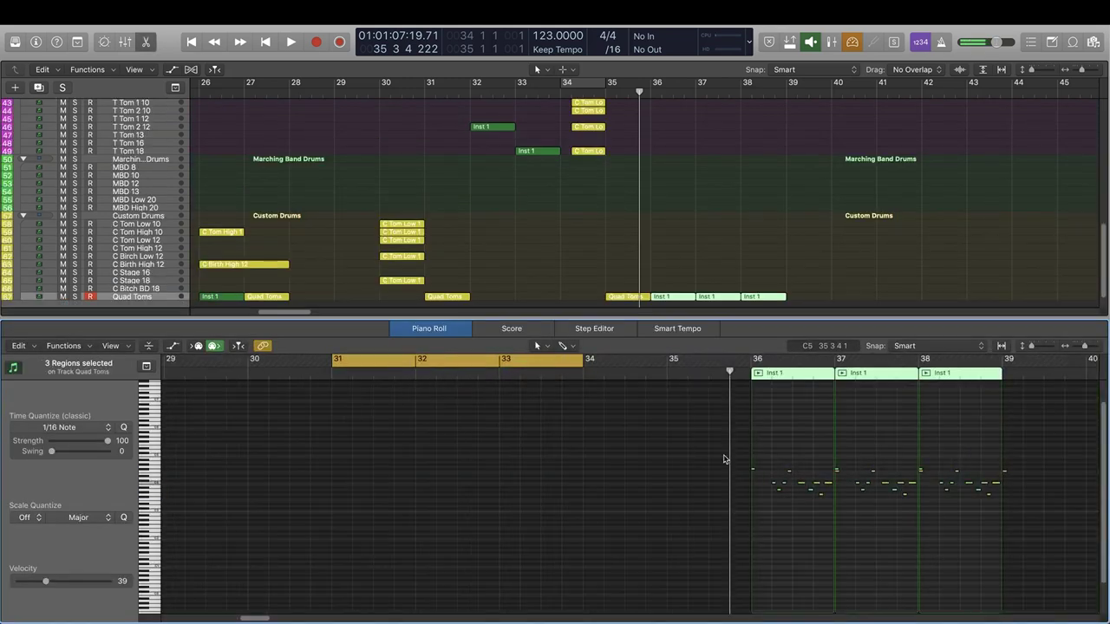
drag(791, 471, 1008, 477)
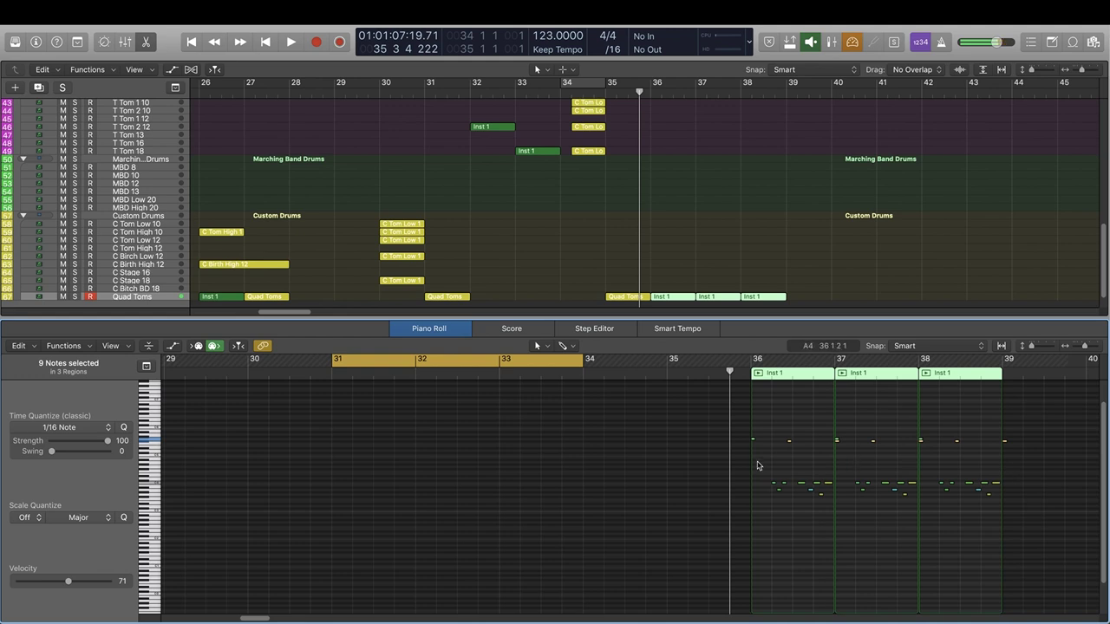
- Play back the Quad Toms regions from bar 36 into bar 38
key(space)
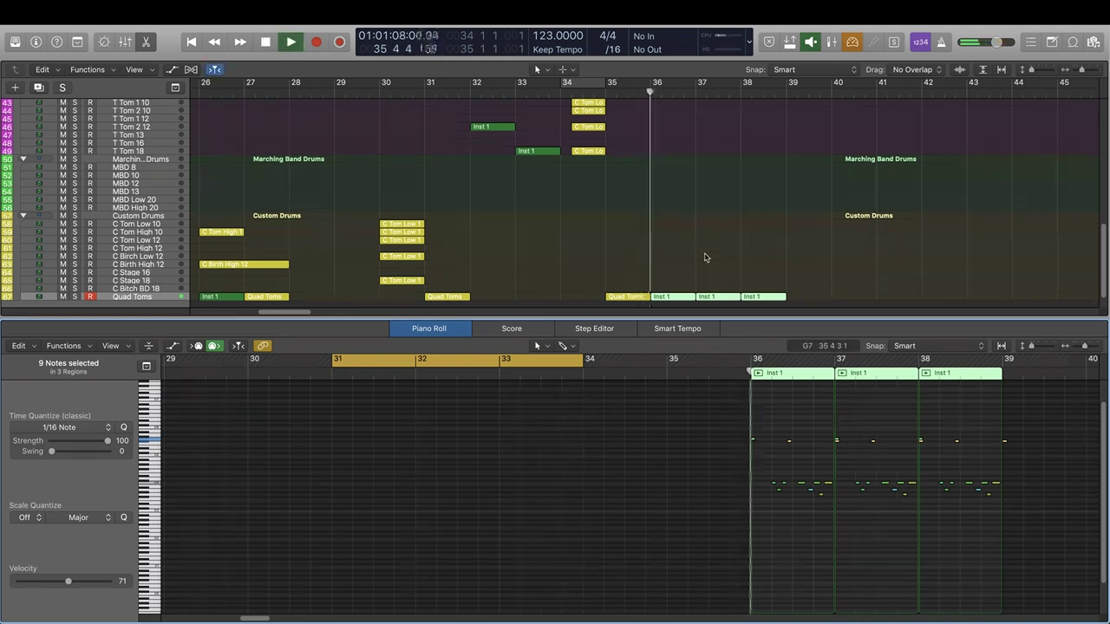
scroll(761, 422, right, 5)
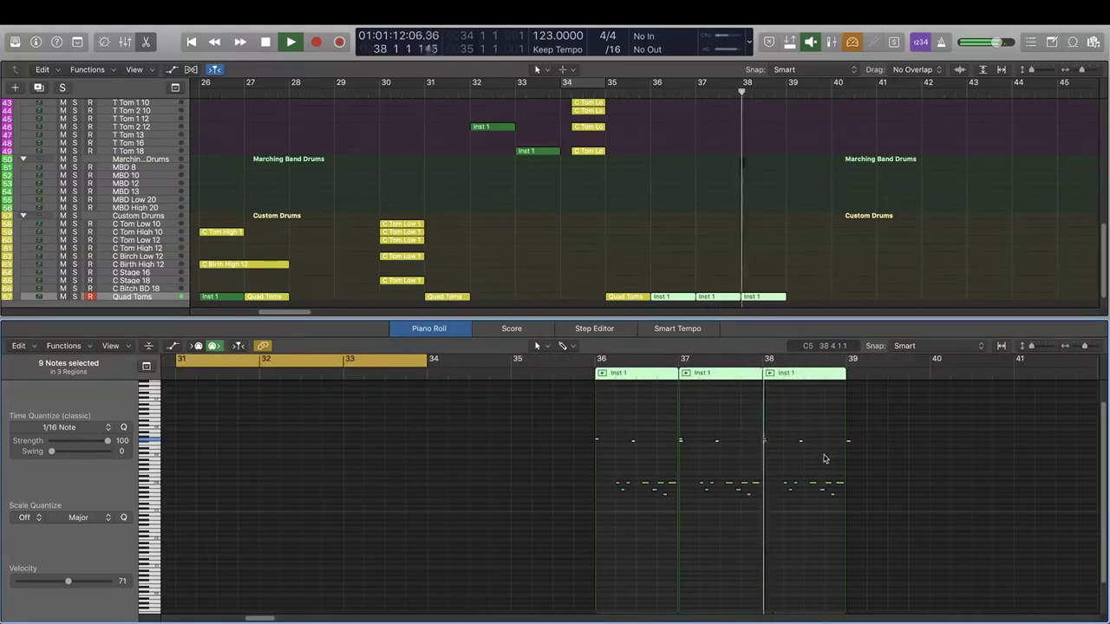
key(space)
- Raise the lower pattern notes in bars 37 and 38, moving those in bar 38 one stage higher than bar 37
drag(686, 472, 882, 535)
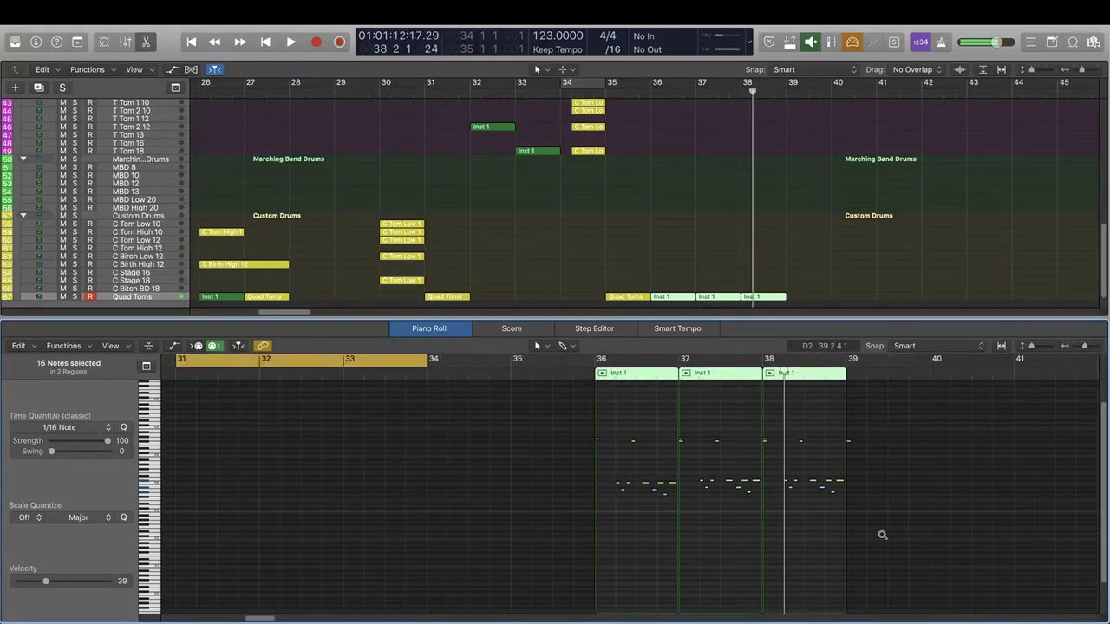
drag(883, 458, 784, 501)
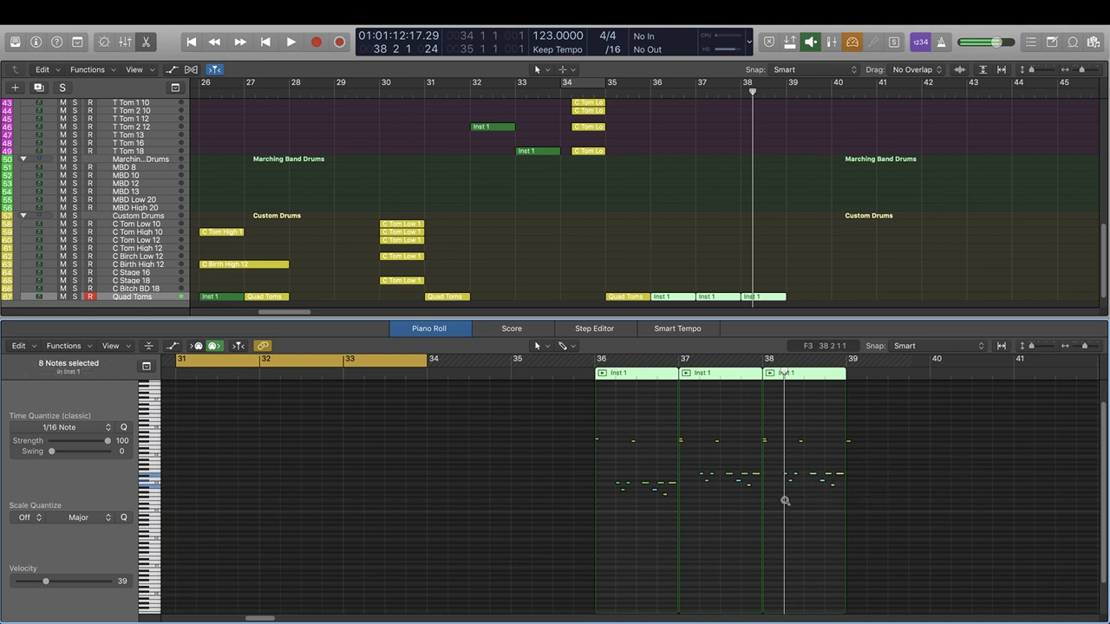
- Set the cycle range to bars 36 to 38 and play back the rising Quad Toms pattern
drag(597, 361, 848, 369)
key(space)
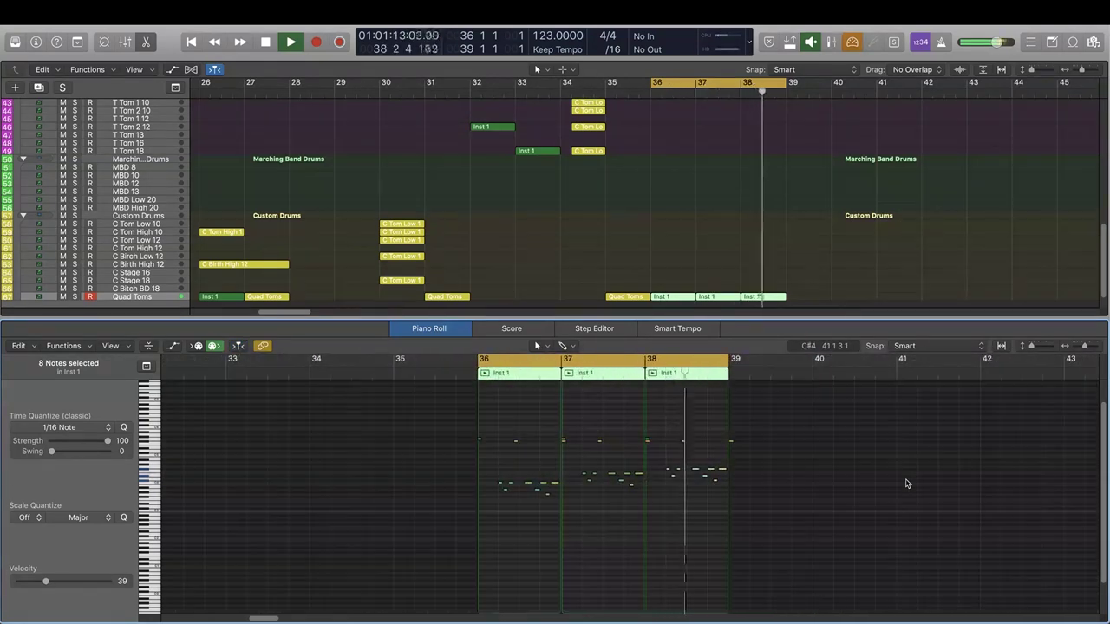
key(space)
scroll(801, 466, up, 3)
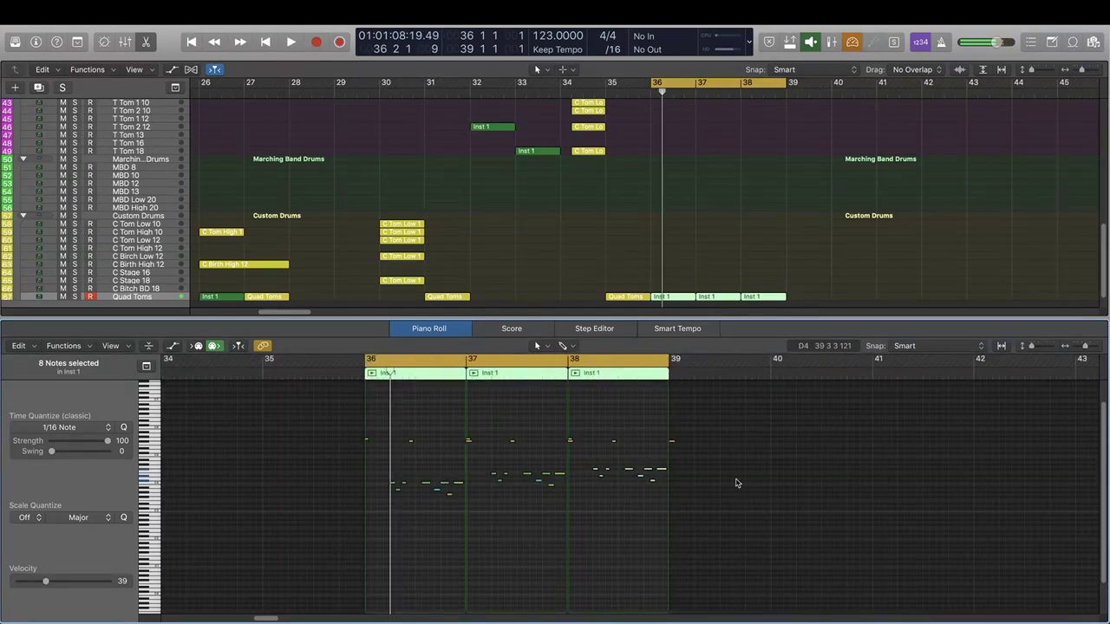
- Try raising the lower pattern notes of bar 36 in the Piano Roll
click(421, 510)
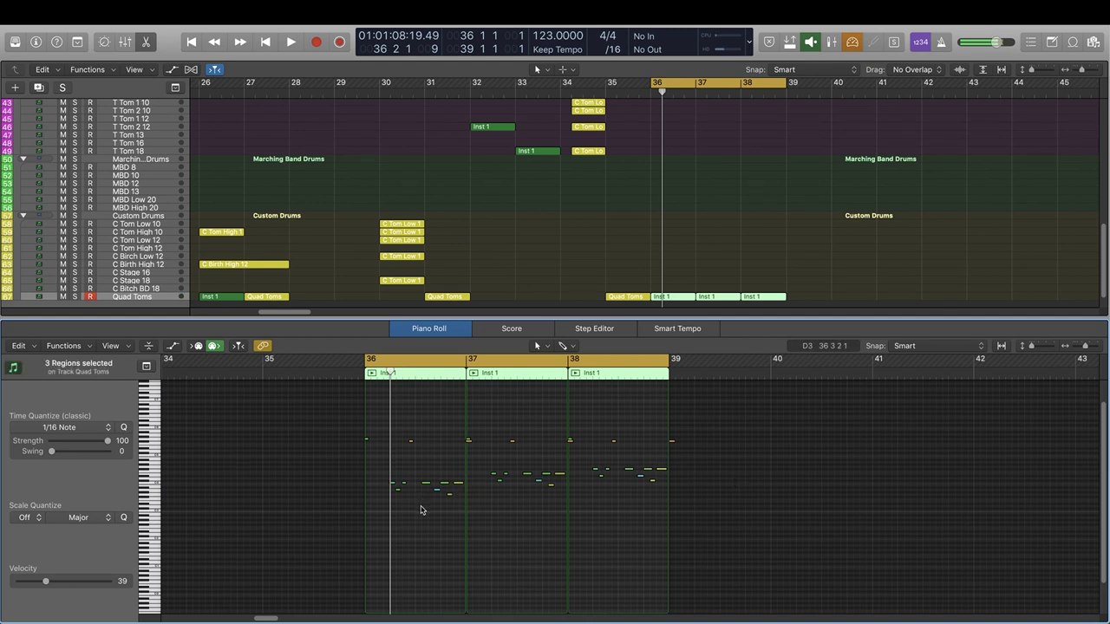
drag(338, 424, 736, 545)
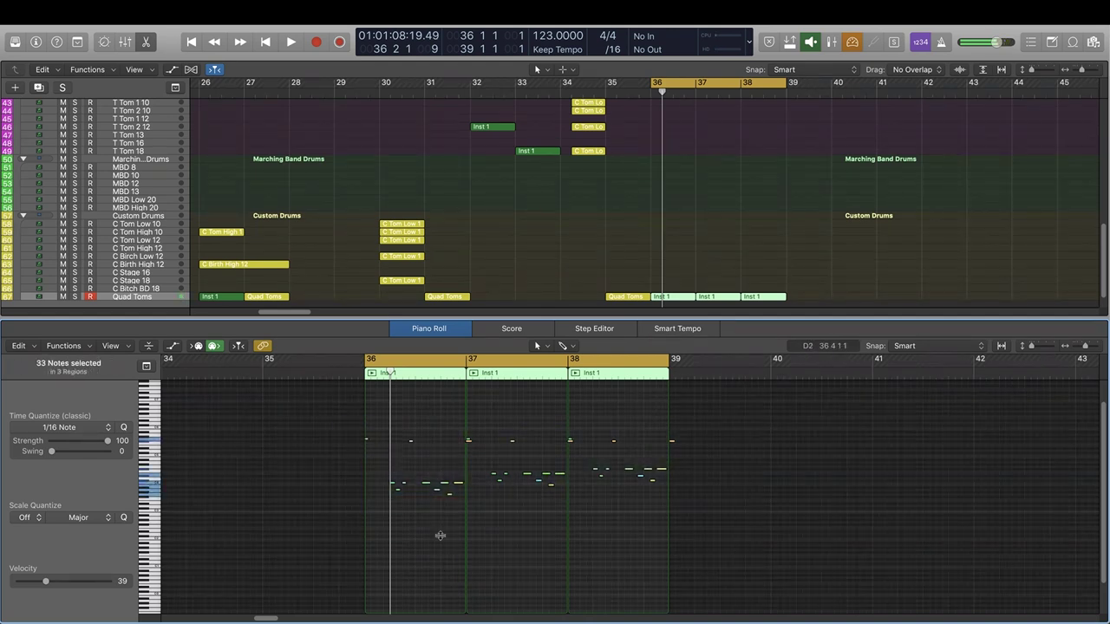
click(427, 407)
drag(380, 480, 515, 522)
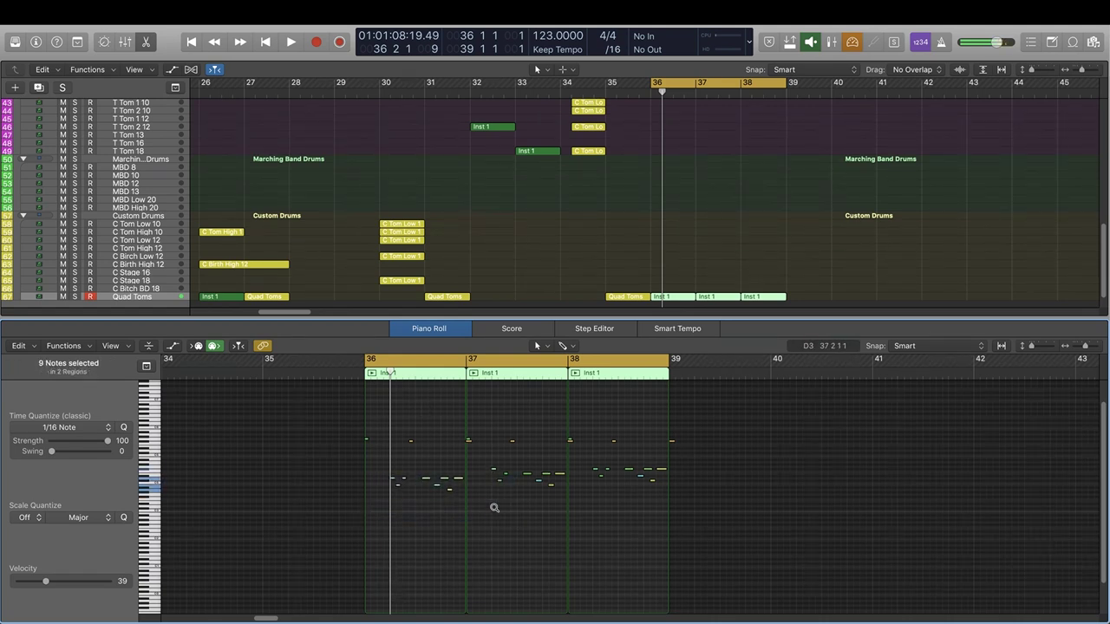
drag(371, 469, 474, 529)
click(474, 530)
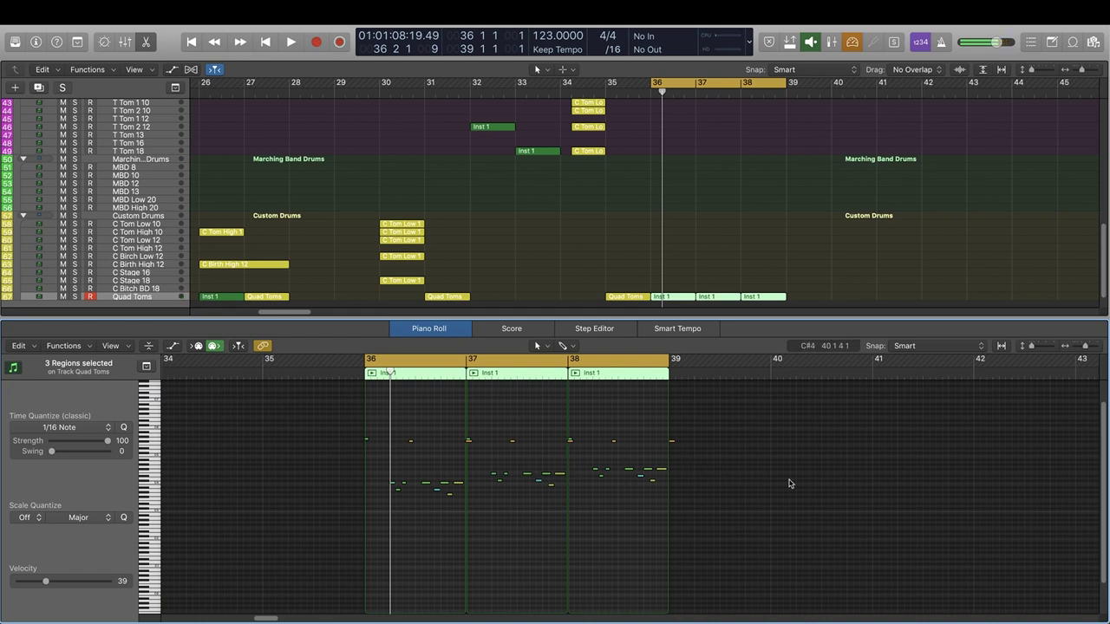
- Play the cycled Quad Toms pattern in bars 36 to 38 again and close the Piano Roll
key(space)
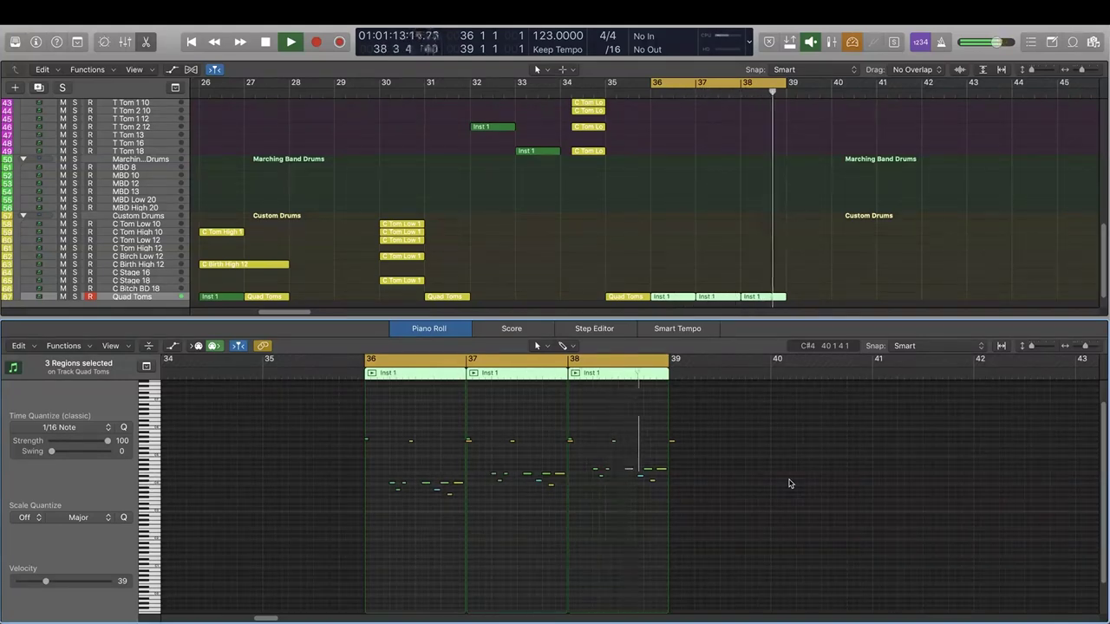
key(space)
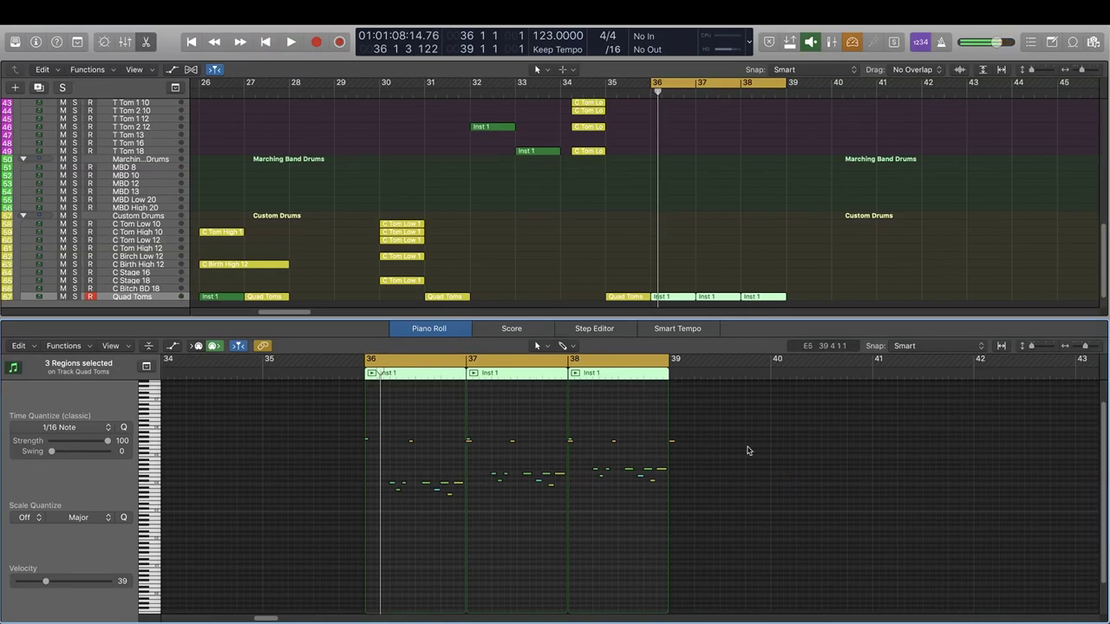
key(e)
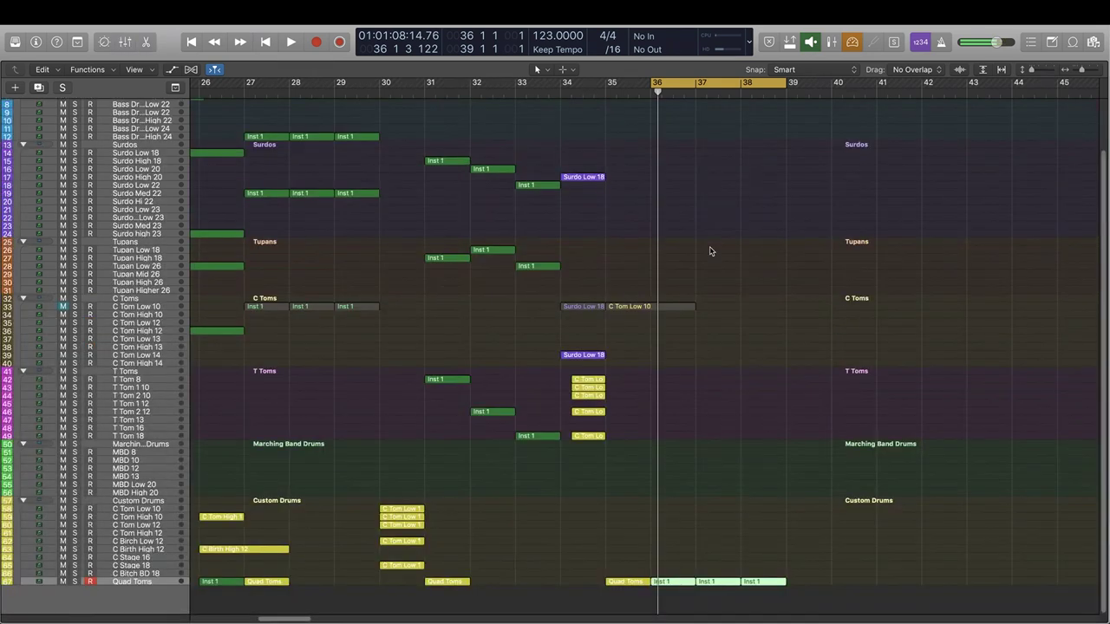
- With the C Tom Low 10 track unmuted, set the cycle range from bar 27 to bar 42 and play the arrangement through bar 38
key(super+Left)
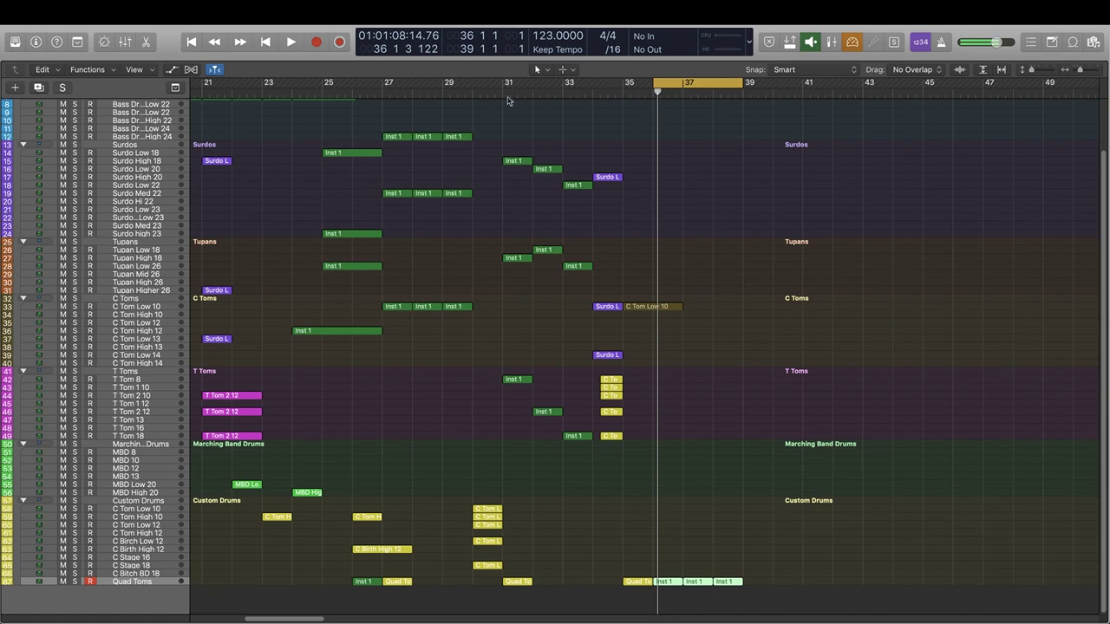
drag(387, 89, 841, 106)
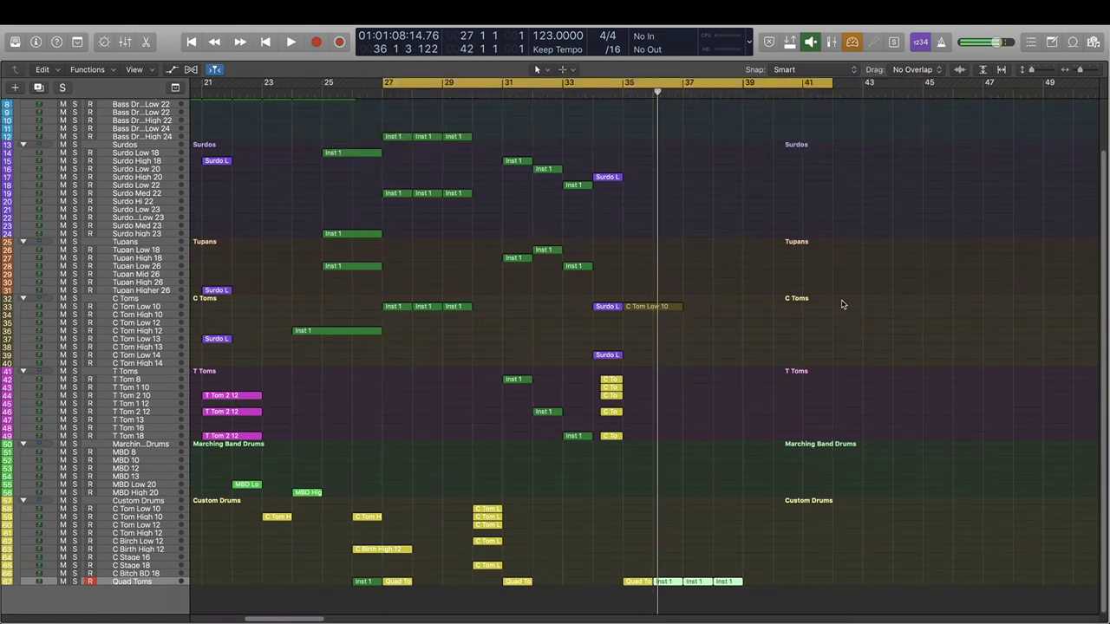
key(space)
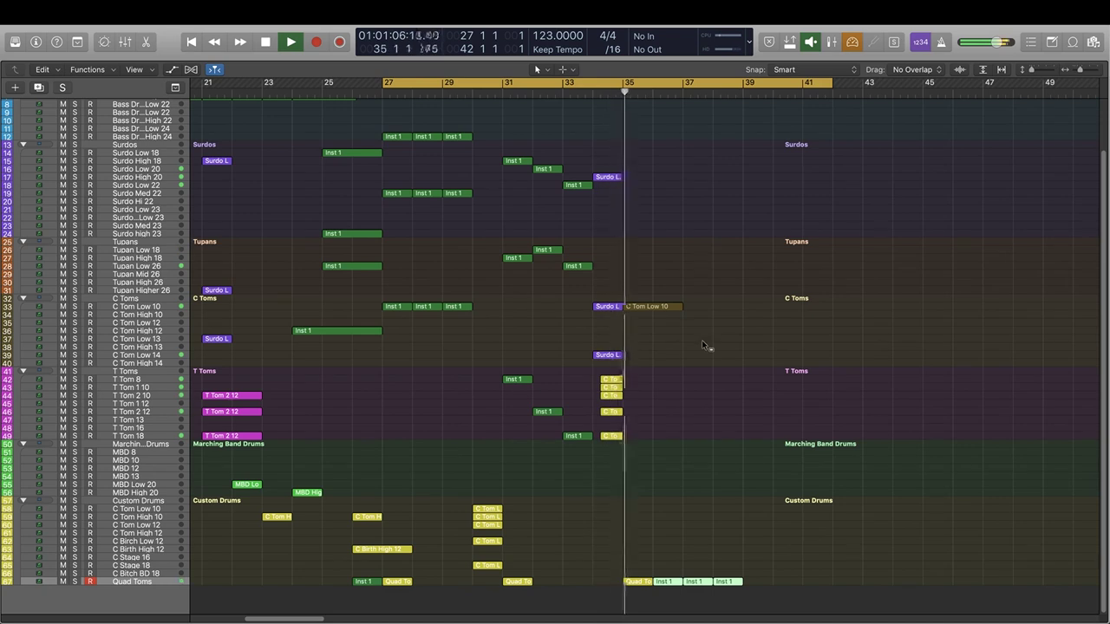
scroll(703, 344, right, 4)
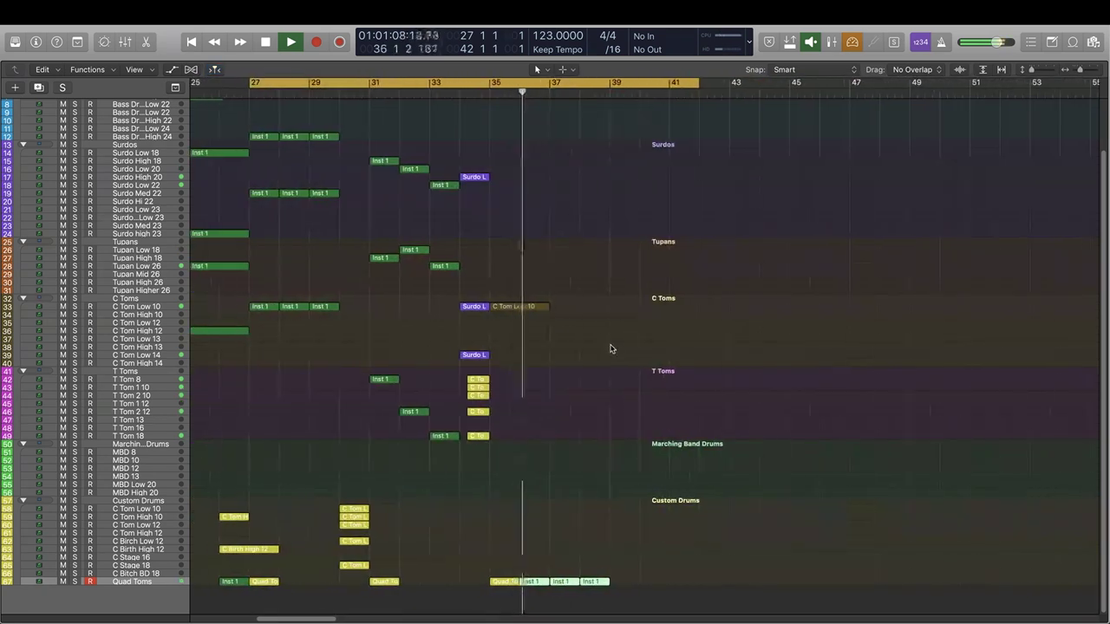
scroll(610, 349, left, 1)
scroll(611, 347, right, 1)
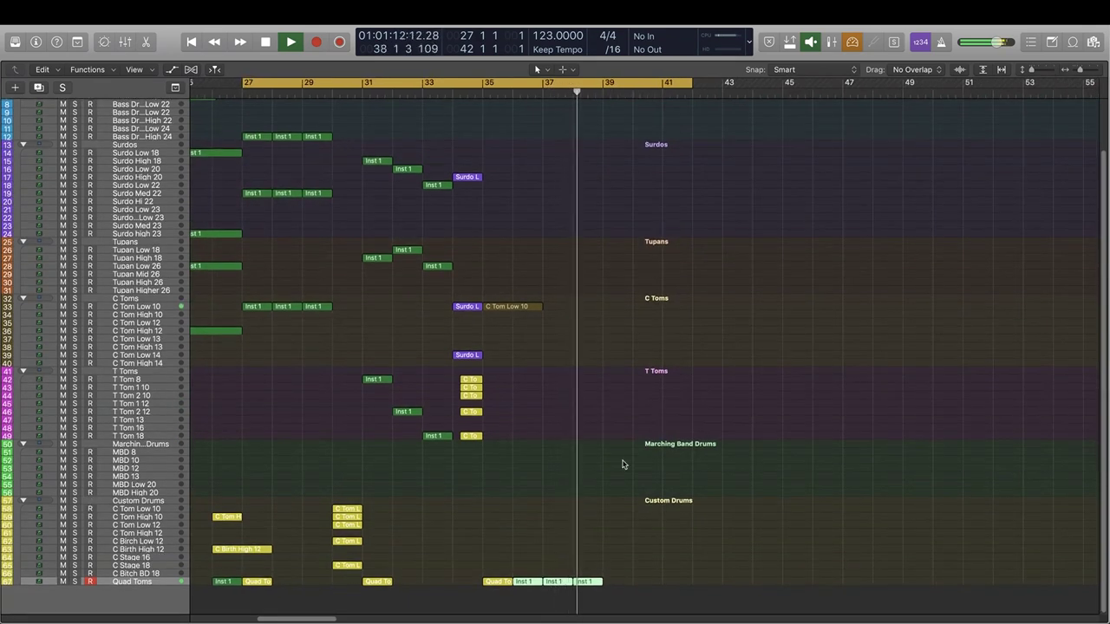
key(space)
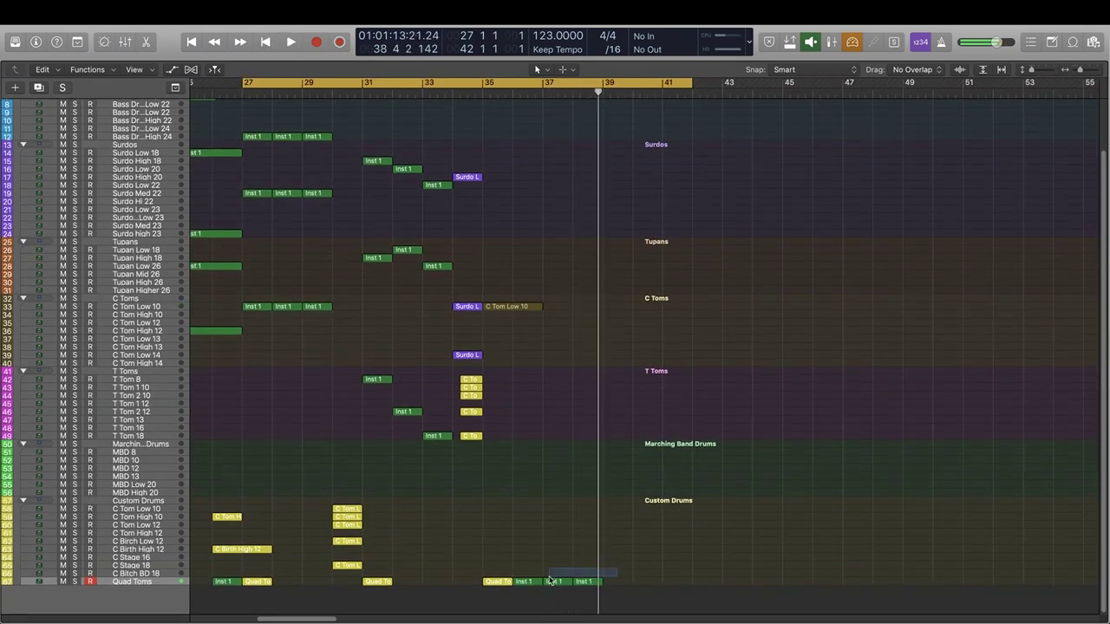
- Copy the three Inst 1 regions on Quad Toms to bars 39 to 41 and play from bar 35 with cycling off
drag(612, 587, 614, 581)
click(533, 84)
click(484, 93)
key(space)
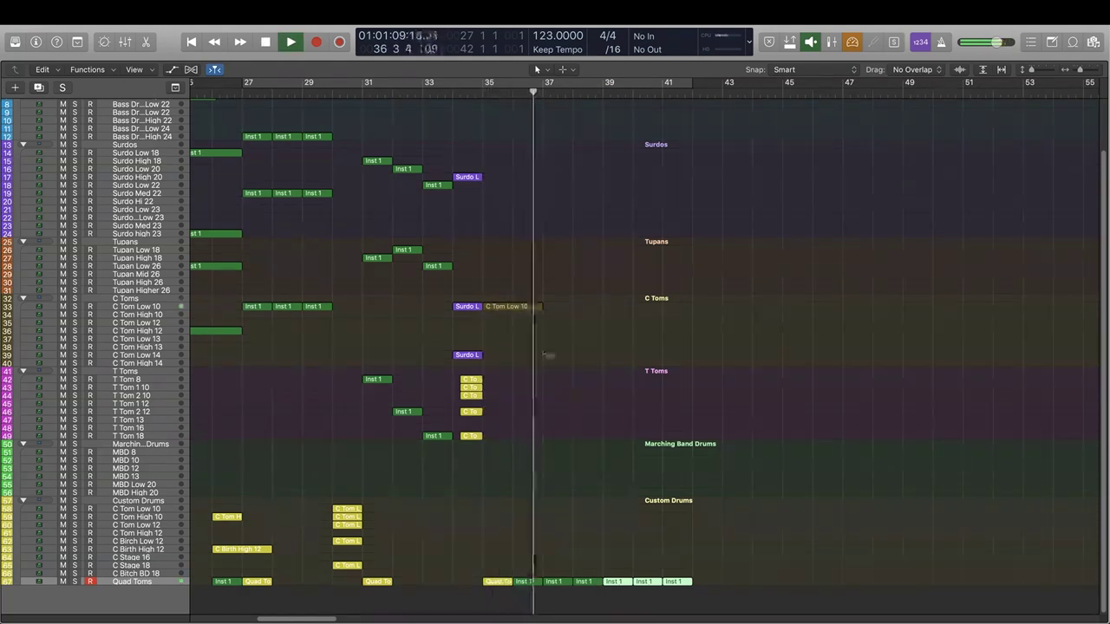
- Shorten the C Tom Low 10 region at bar 35 so that it ends at bar 36
scroll(525, 377, down, 3)
scroll(526, 376, up, 4)
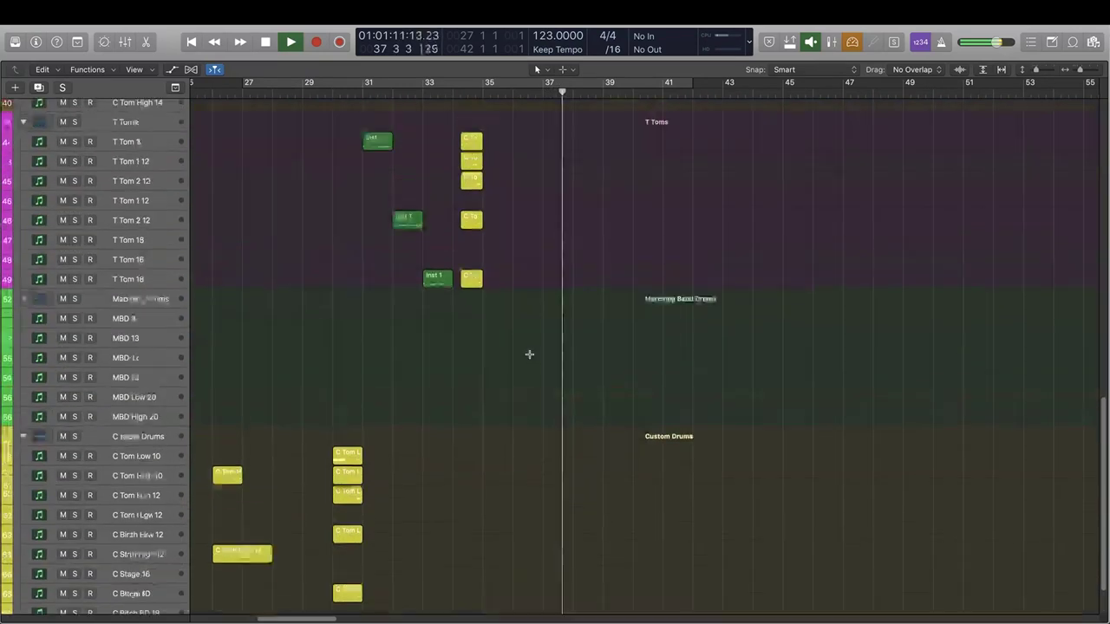
scroll(528, 353, up, 5)
drag(540, 228, 512, 228)
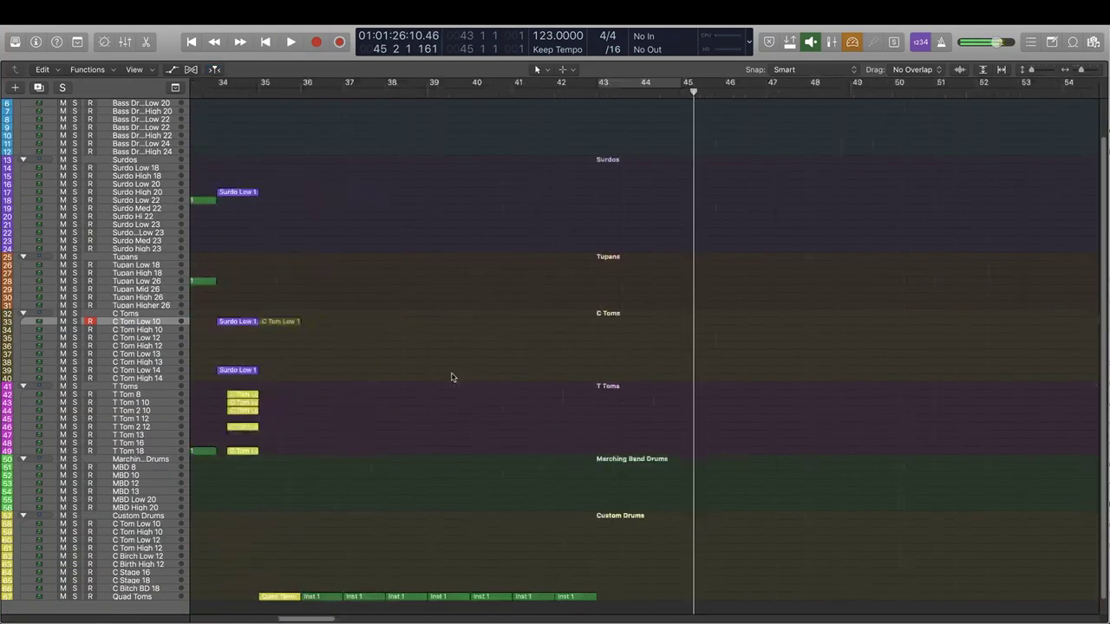
- Play the soloed C Tom Low 10 track through its region at bar 35, ending with solo off
scroll(452, 377, left, 1)
key(super+Down)
key(super+Down)
key(super+Down)
key(super+Down)
key(super+Down)
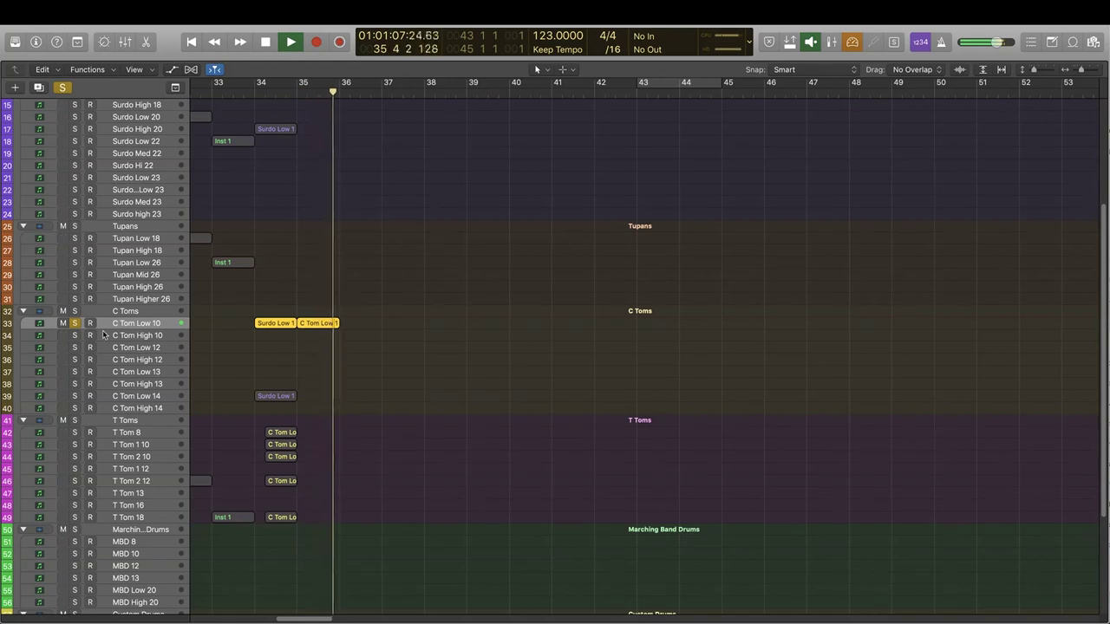
key(s)
key(space)
- Play the Quad Toms pattern from bar 36 for comparison with the C Tom Low 10 region
key(super+Down)
key(super+Down)
key(super+Down)
key(super+Down)
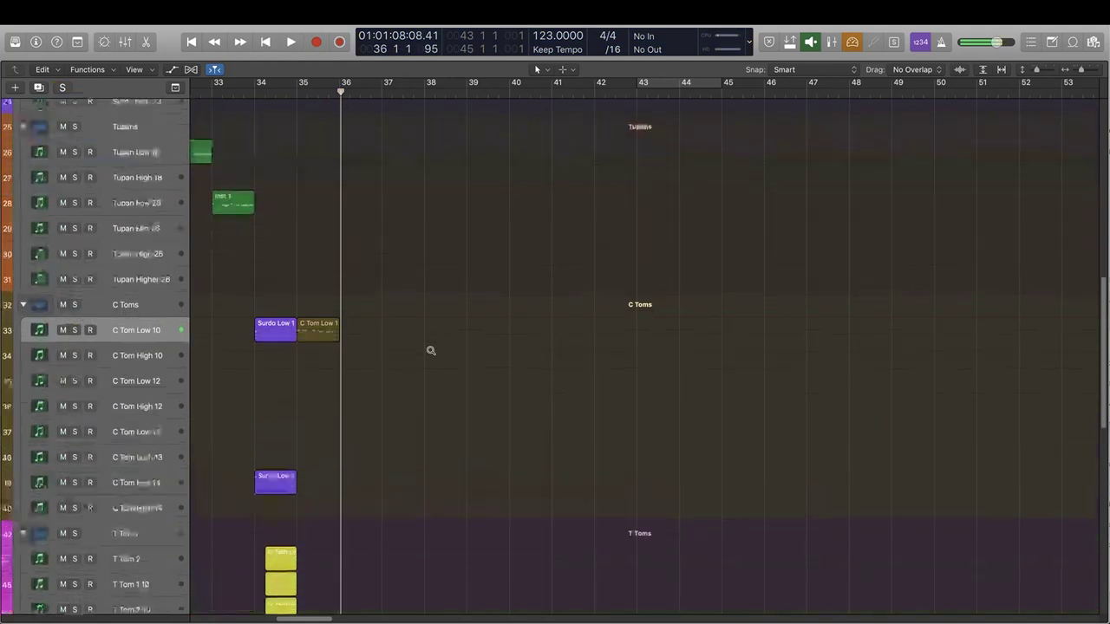
key(super+Up)
key(super+Up)
key(super+Up)
key(super+Up)
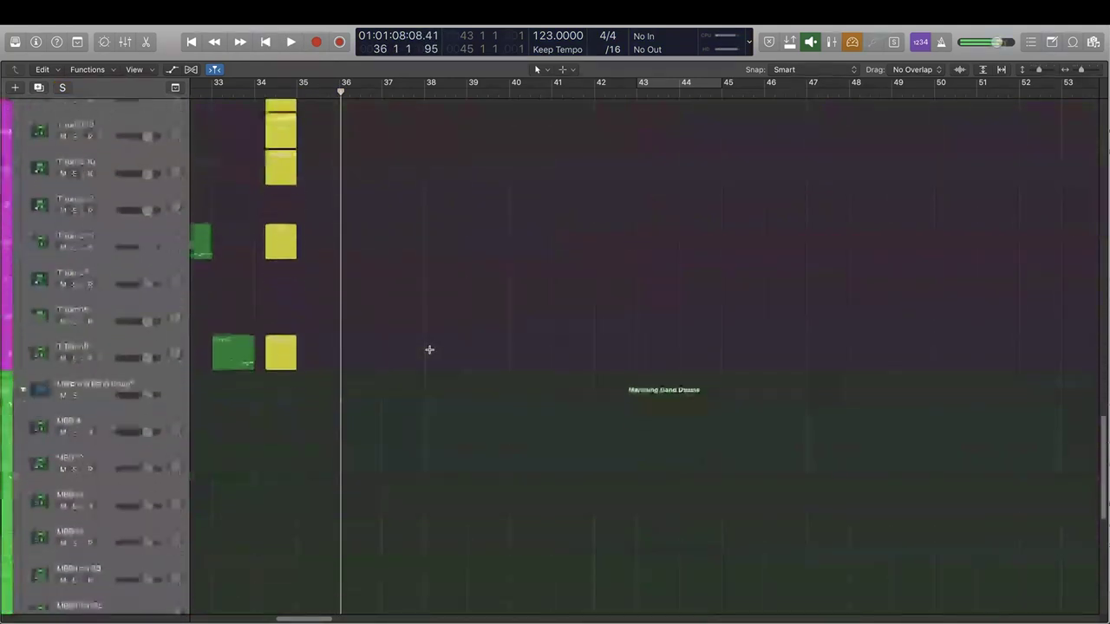
scroll(431, 351, down, 3)
scroll(406, 336, up, 2)
scroll(371, 487, down, 1)
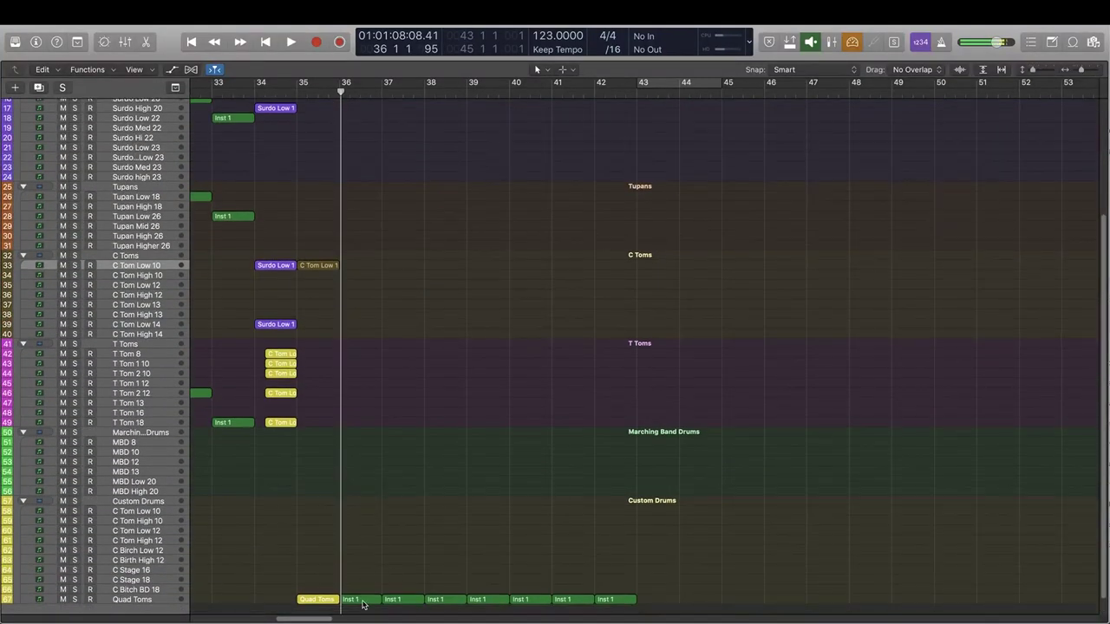
key(space)
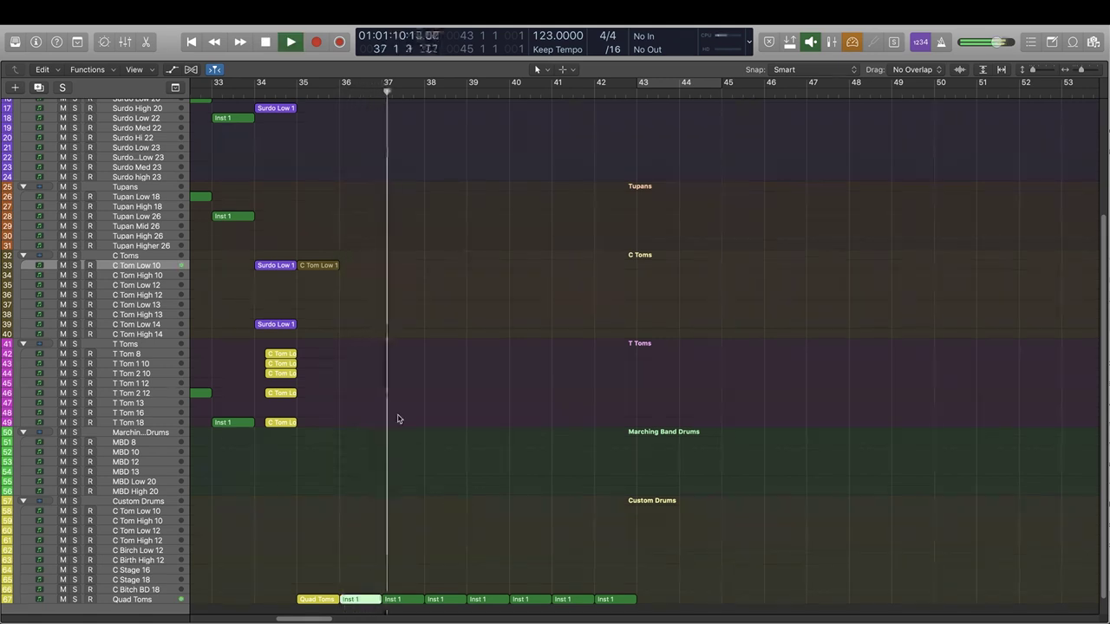
- Copy the C Tom Low 10 region from bar 35 to bar 38 on the same track and play through it
drag(313, 269, 441, 269)
key(space)
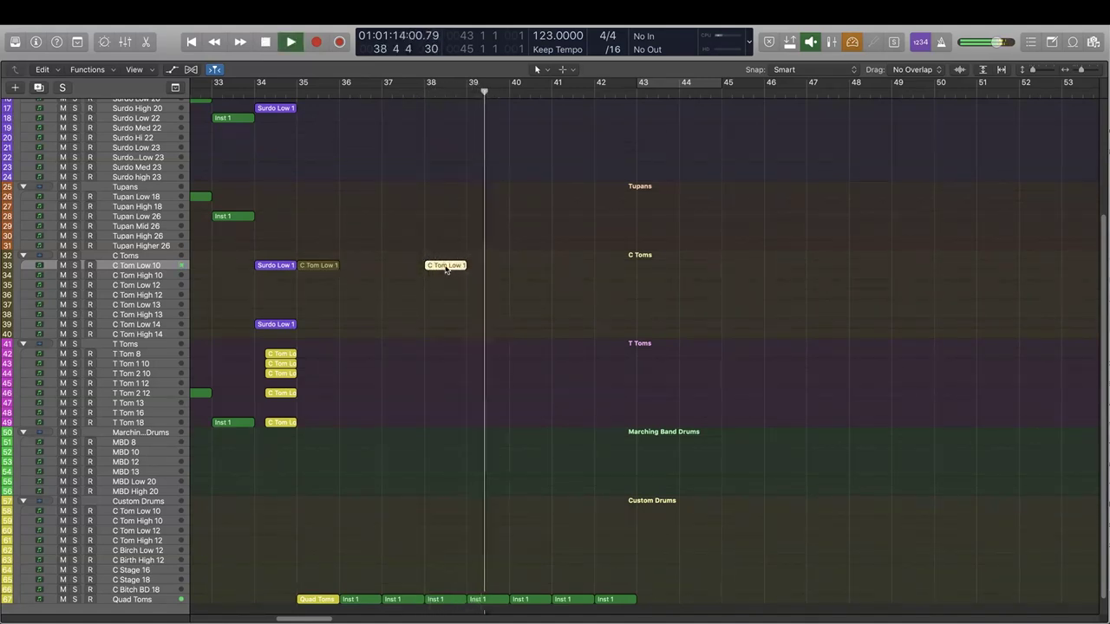
key(space)
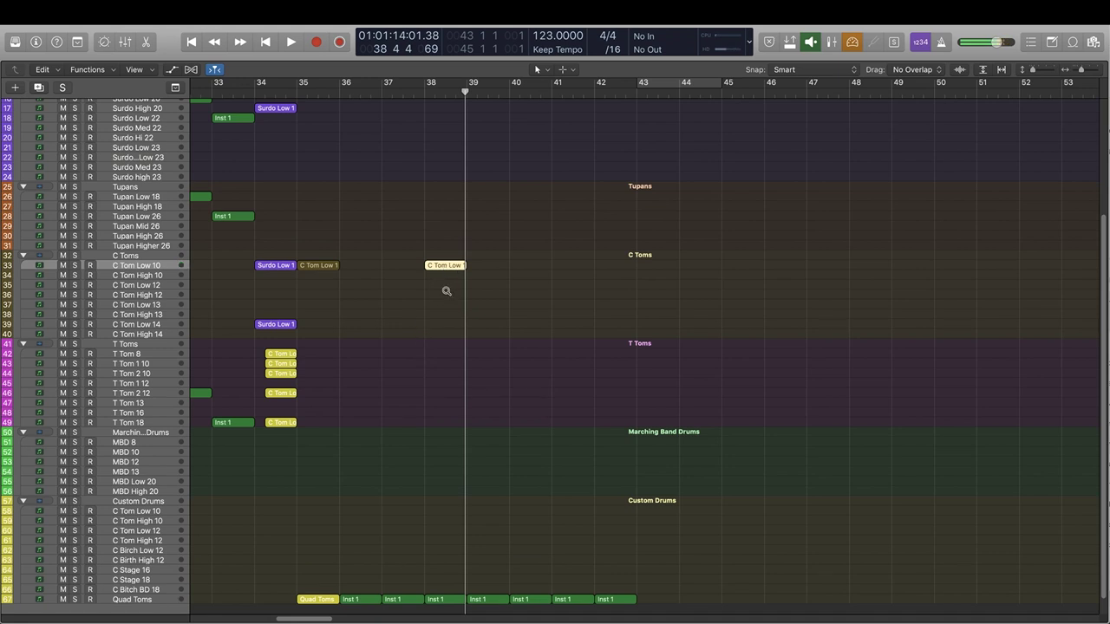
- Move the bar 38 region to C Tom High 10 and place copies on C Tom Low 12 and C Tom High 13
scroll(446, 292, up, 10)
scroll(445, 291, right, 8)
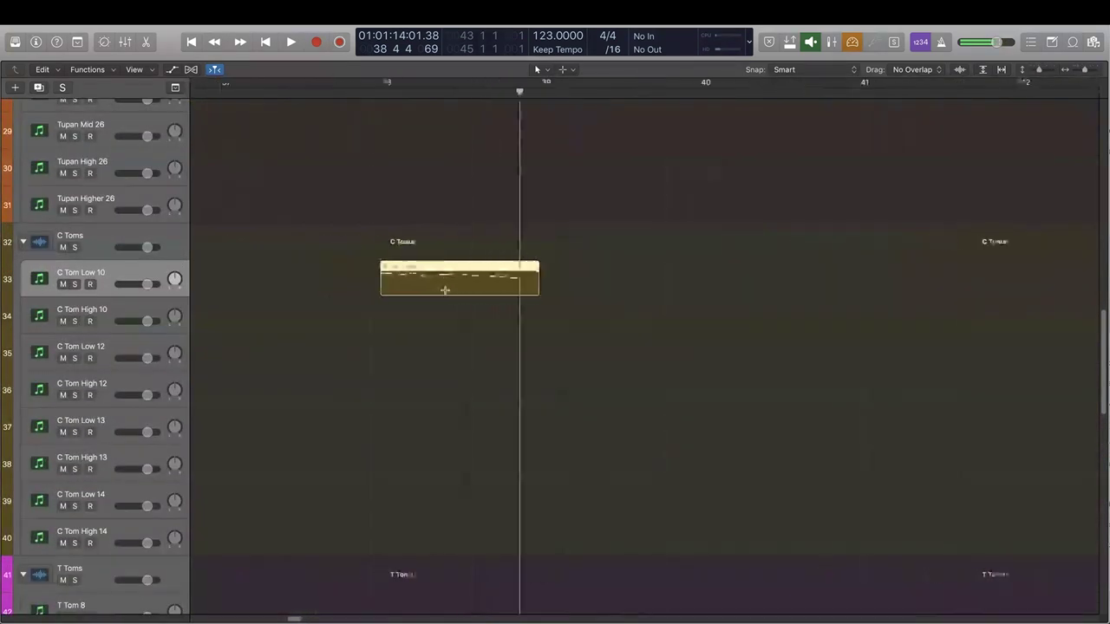
scroll(445, 291, left, 2)
drag(522, 269, 517, 447)
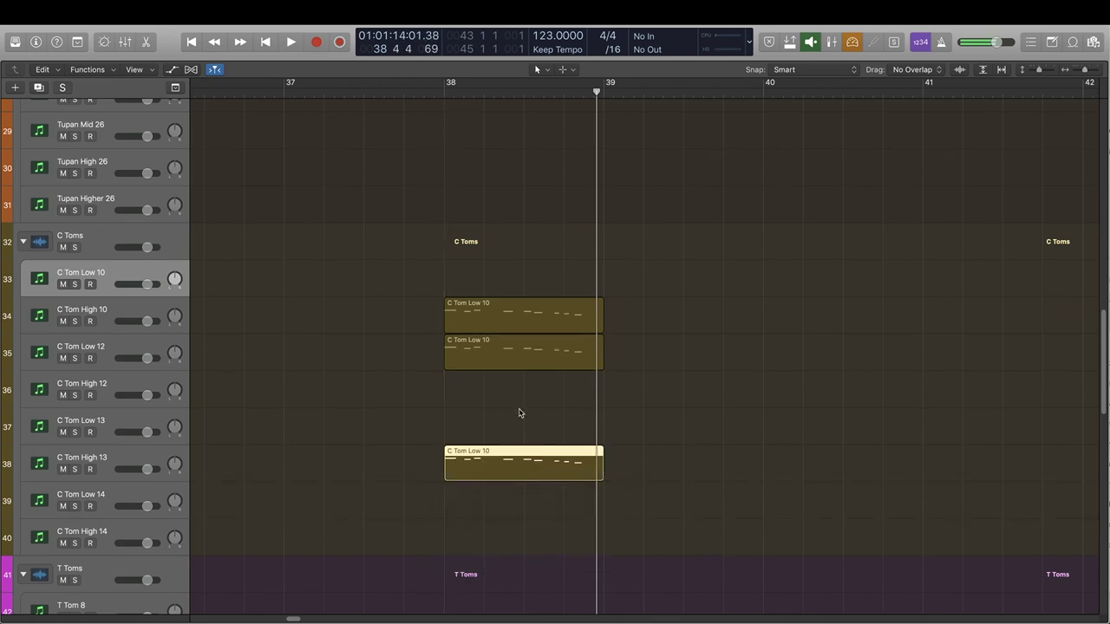
- In the Piano Roll, remove all notes after the first three from the C Tom High 10 region at bar 38
key(super+Left)
key(super+Down)
key(super+Down)
key(super+Right)
key(super+Right)
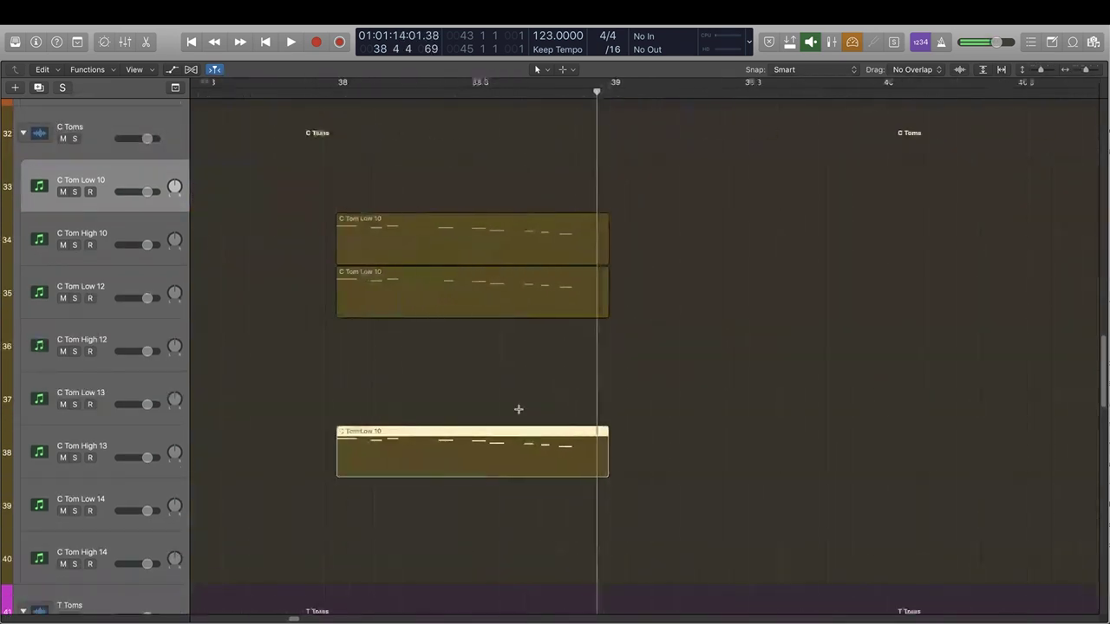
double_click(428, 223)
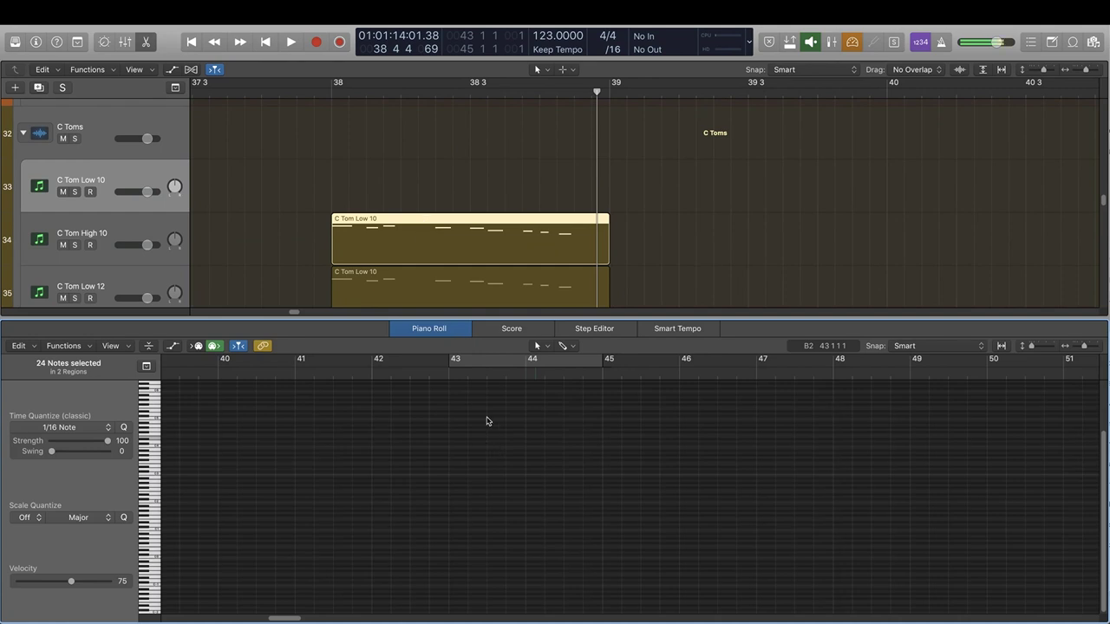
click(337, 90)
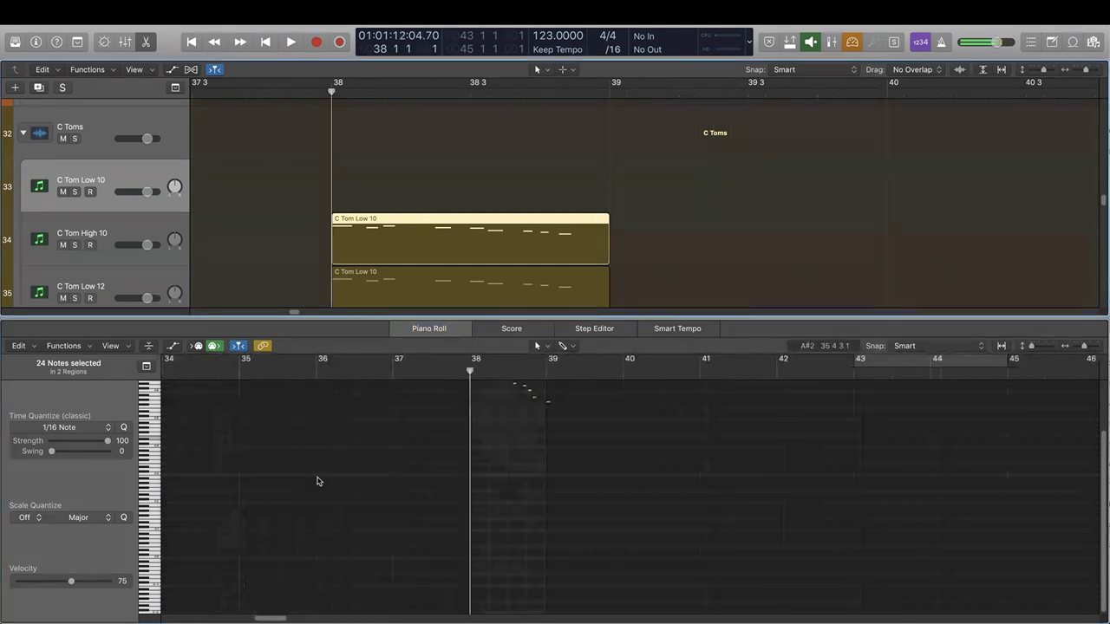
scroll(535, 494, up, 5)
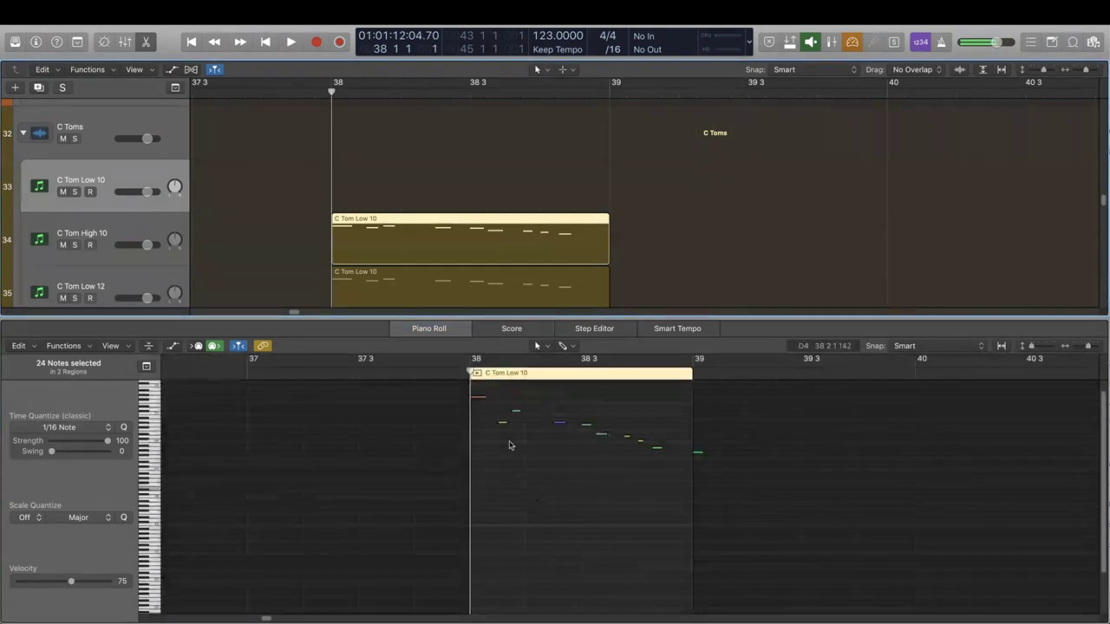
drag(547, 401, 762, 508)
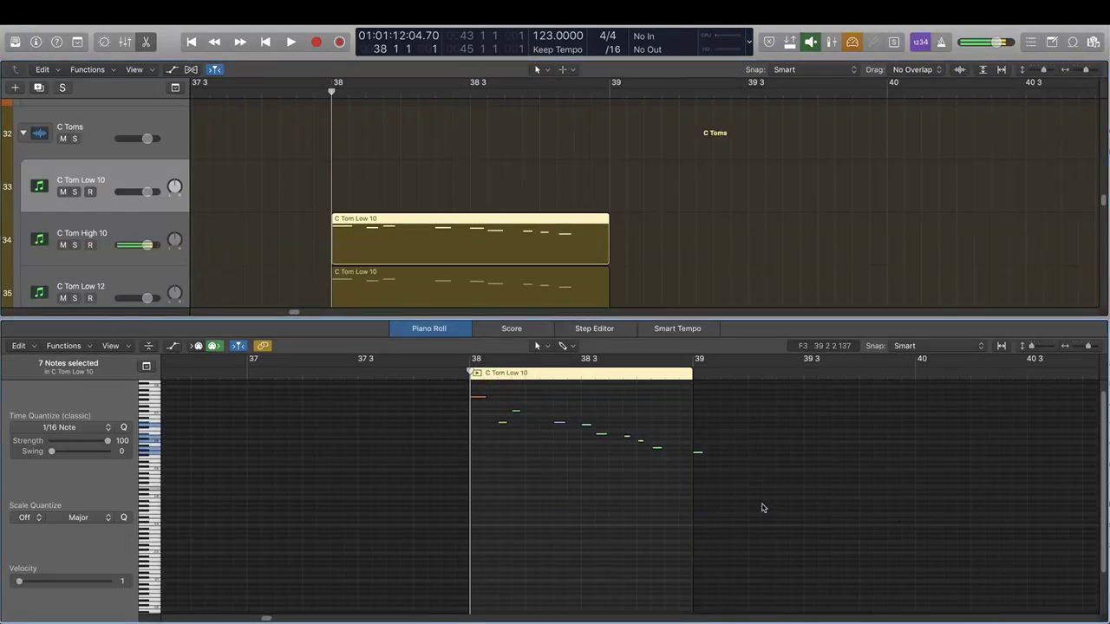
- Delete the first three and last four notes of the C Tom Low 12 region, keeping only the middle three
click(475, 280)
drag(454, 393, 550, 452)
key(Delete)
drag(626, 416, 684, 470)
key(Delete)
- Delete the first six notes of the C Tom High 13 region at bar 38 and close the Piano Roll
scroll(462, 254, down, 4)
click(483, 299)
drag(451, 395, 612, 510)
key(Delete)
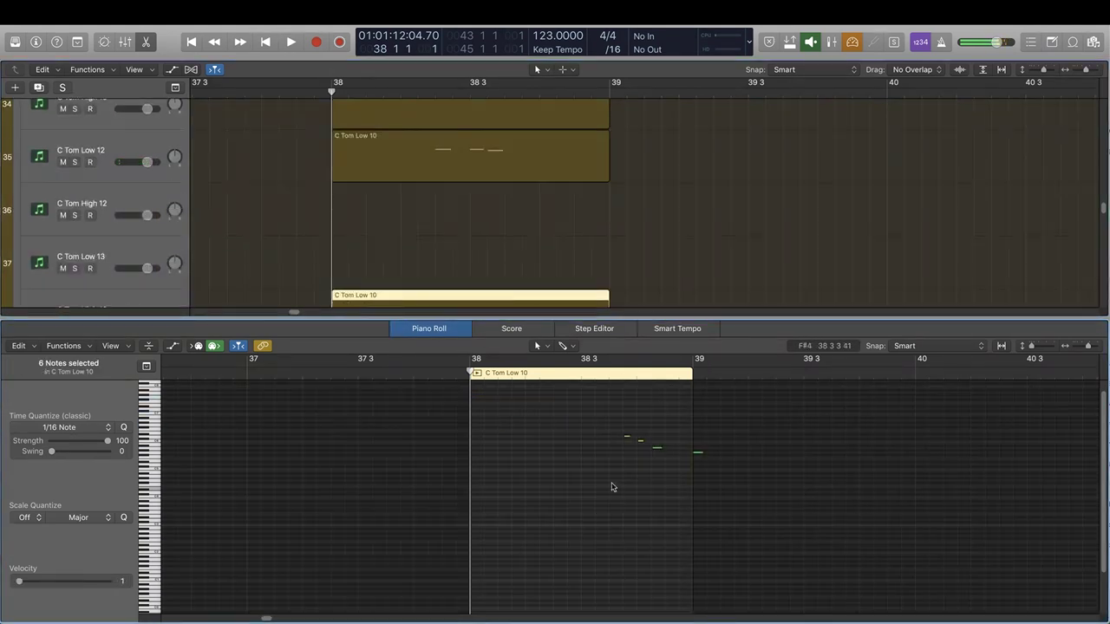
key(x)
key(x)
- Play the three split C Toms regions from just before bar 38 to bar 39
super+click(522, 226)
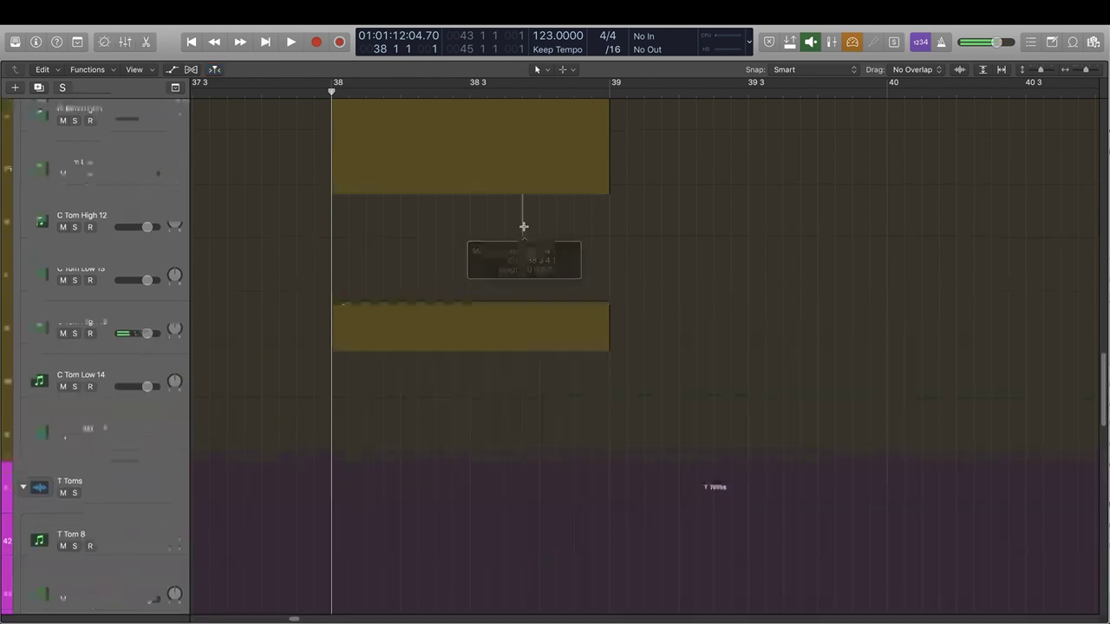
scroll(520, 227, up, 4)
key(super+Down)
key(super+Down)
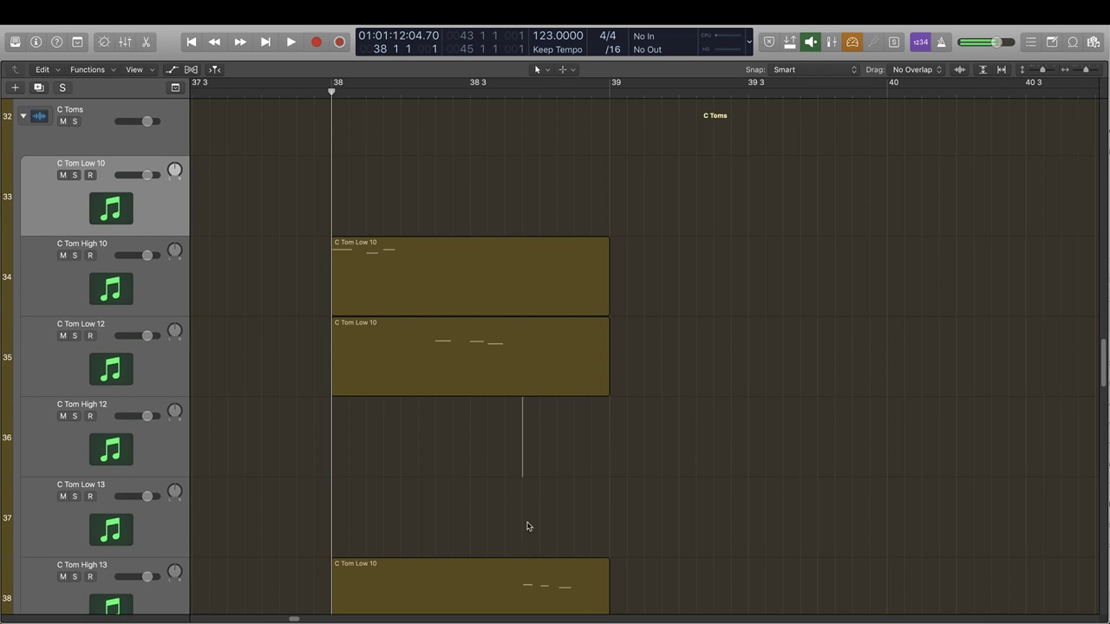
key(space)
key(space)
click(314, 92)
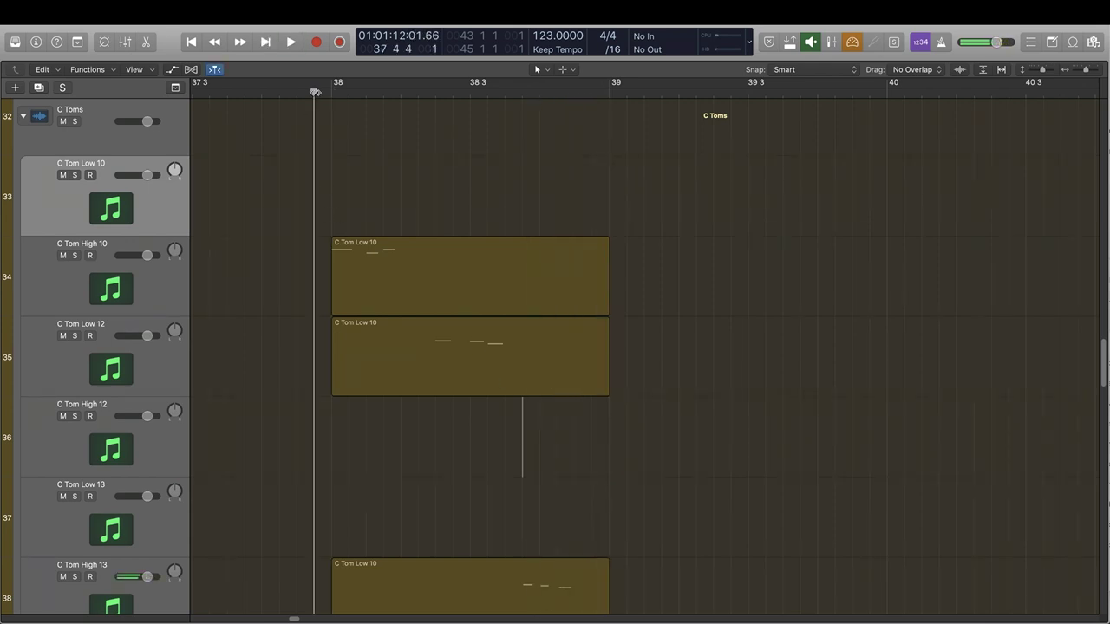
key(space)
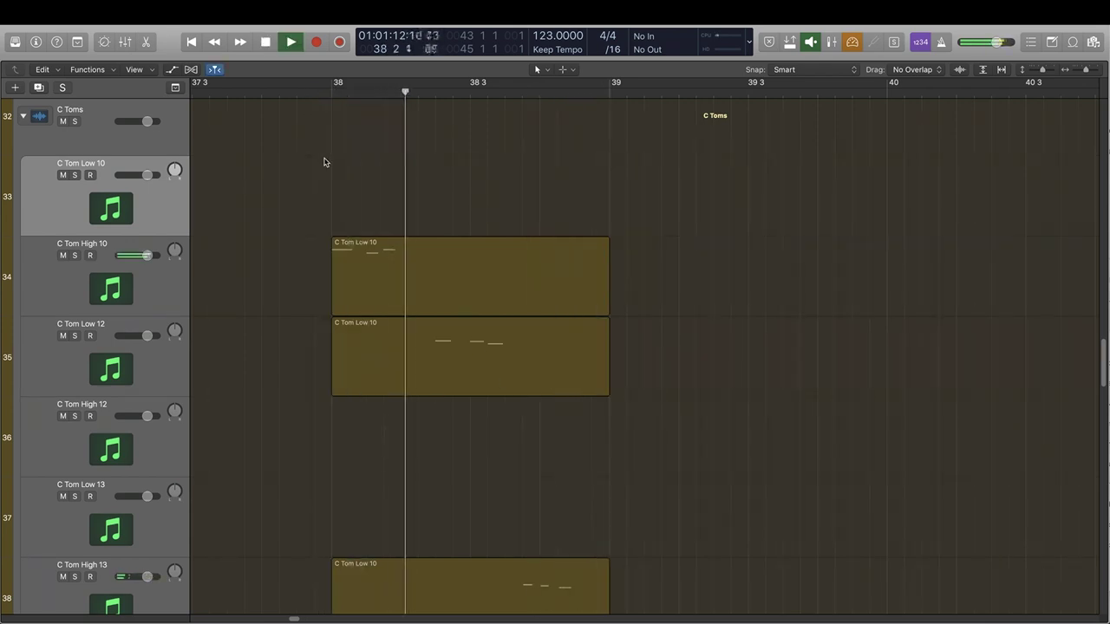
key(space)
- Copy the three C Toms regions at bar 38 to bar 40 on T Tom 8, T Tom 1 10 and T Tom 2 12
key(super+Up)
key(super+Up)
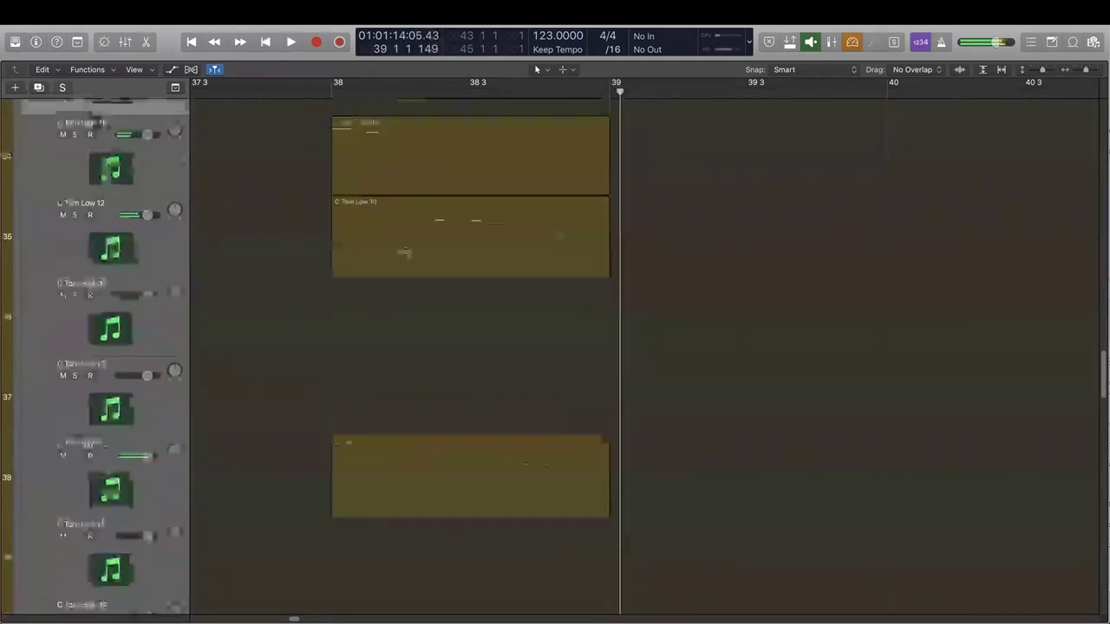
key(super+Up)
key(super+Up)
key(super+Left)
key(super+Left)
key(super+Left)
key(super+Left)
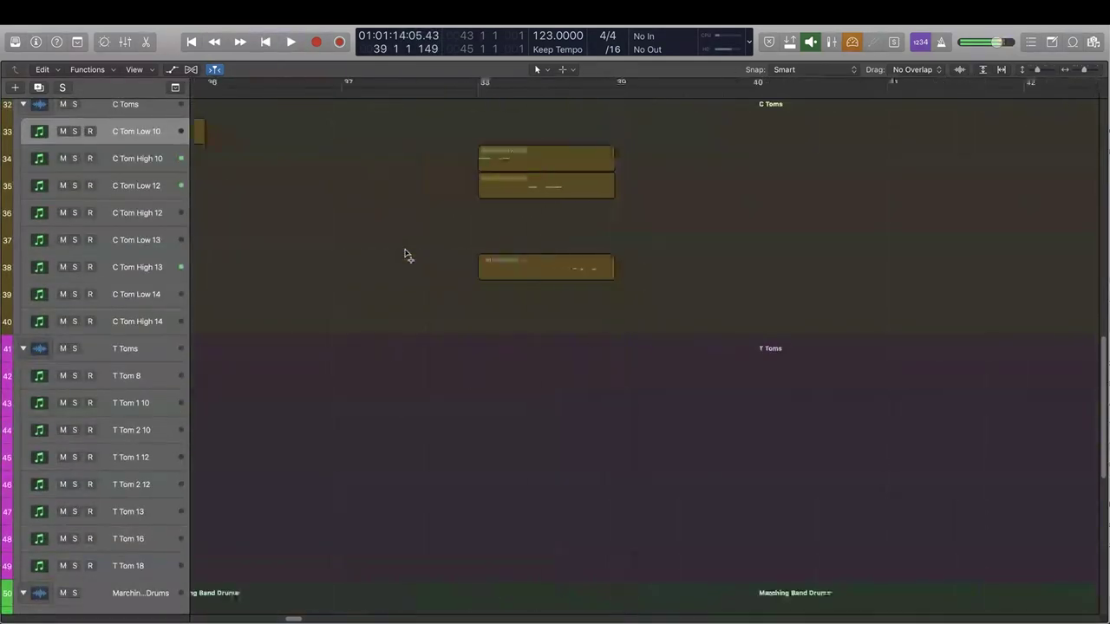
key(super+Left)
scroll(404, 250, up, 3)
scroll(404, 249, right, 4)
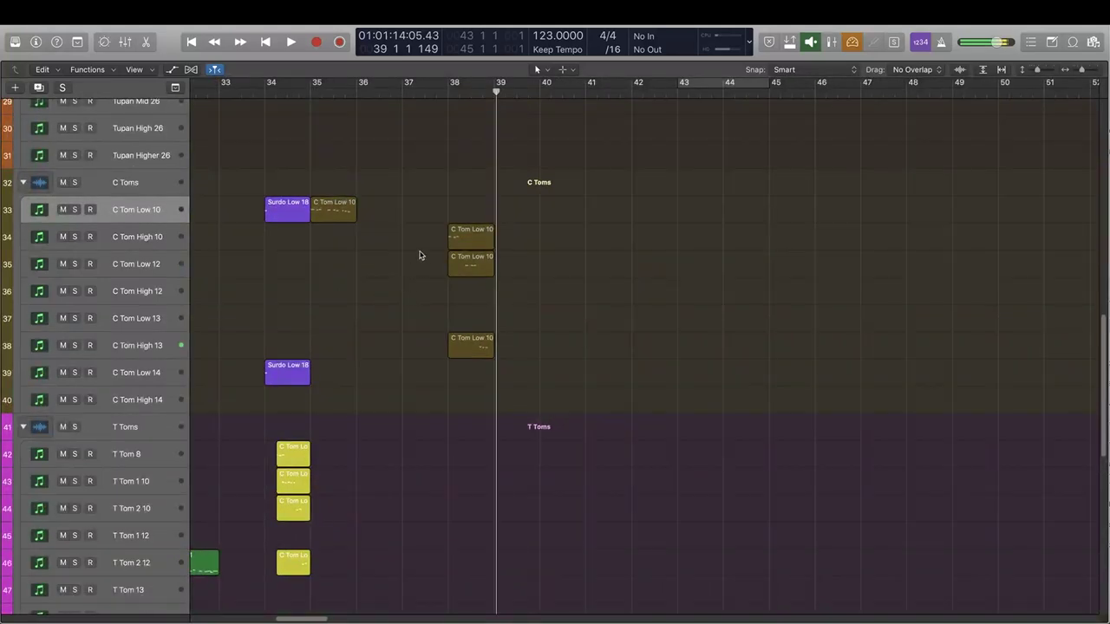
drag(509, 257, 454, 371)
key(super+Up)
key(super+Up)
key(super+Up)
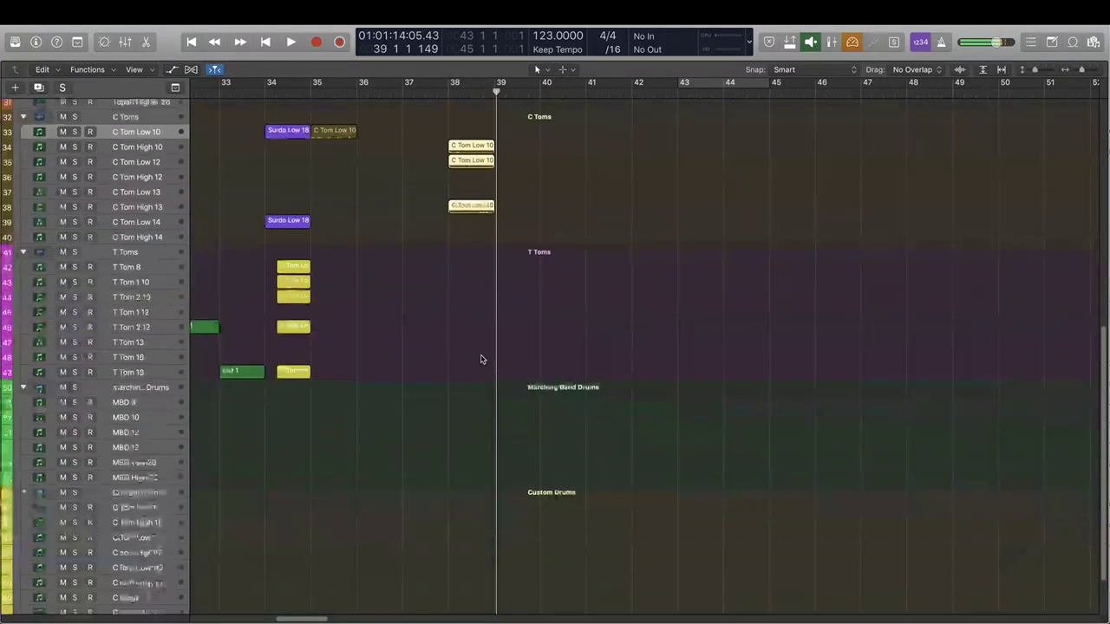
drag(467, 147, 558, 265)
- At bar 40, move the lower two regions to T Tom 2 10 and T Tom 16, with copies on T Tom 13 and T Tom 18
scroll(613, 304, up, 3)
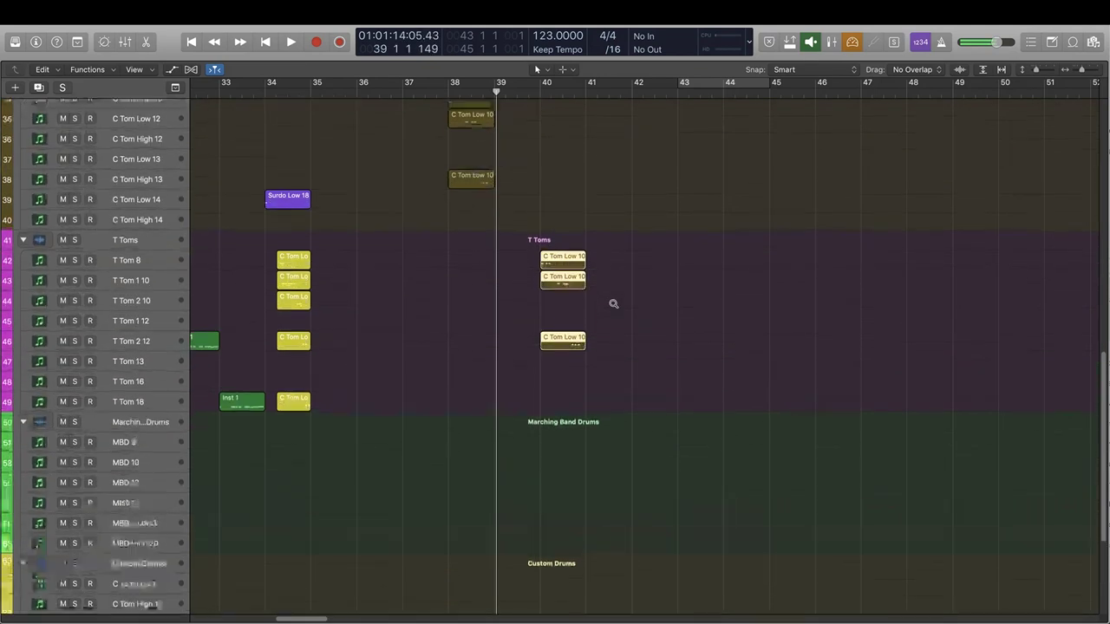
scroll(613, 303, up, 4)
click(582, 320)
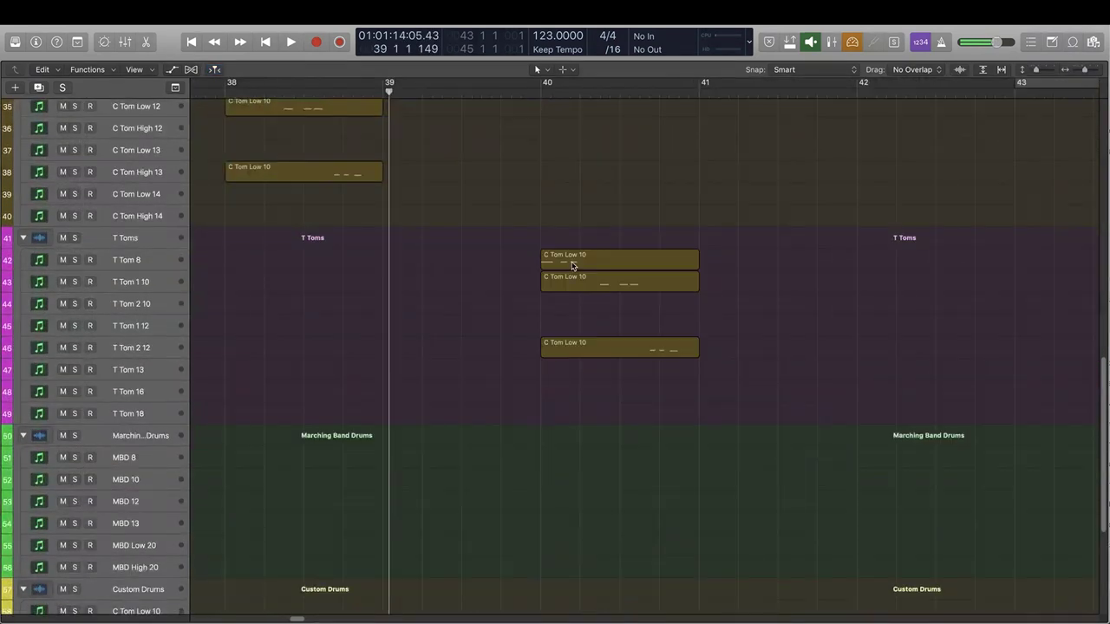
click(572, 264)
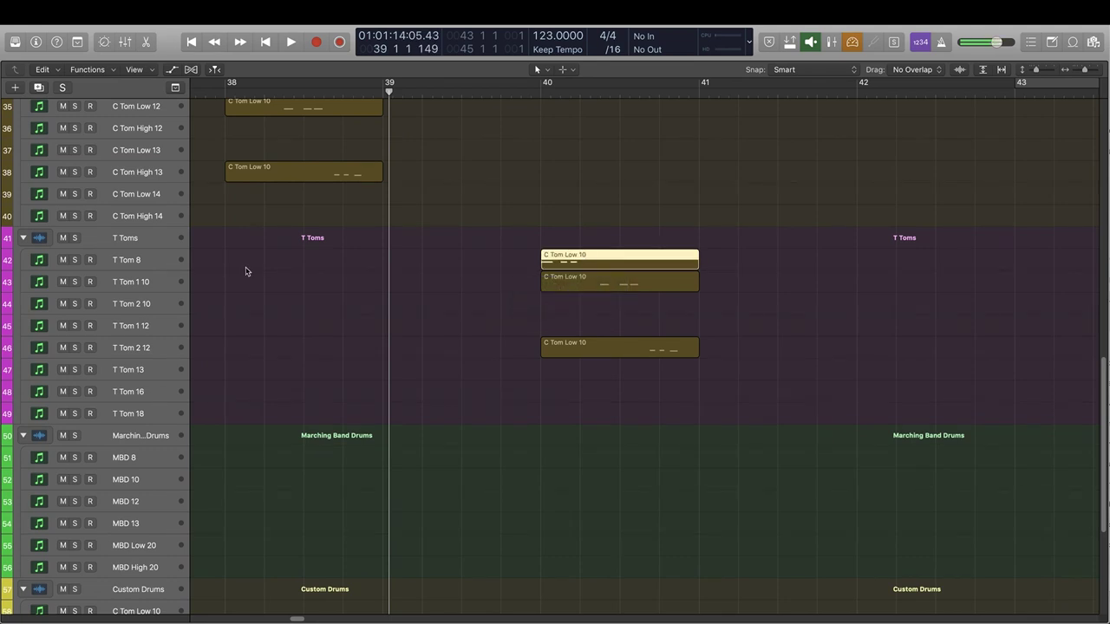
drag(572, 278, 631, 386)
click(605, 341)
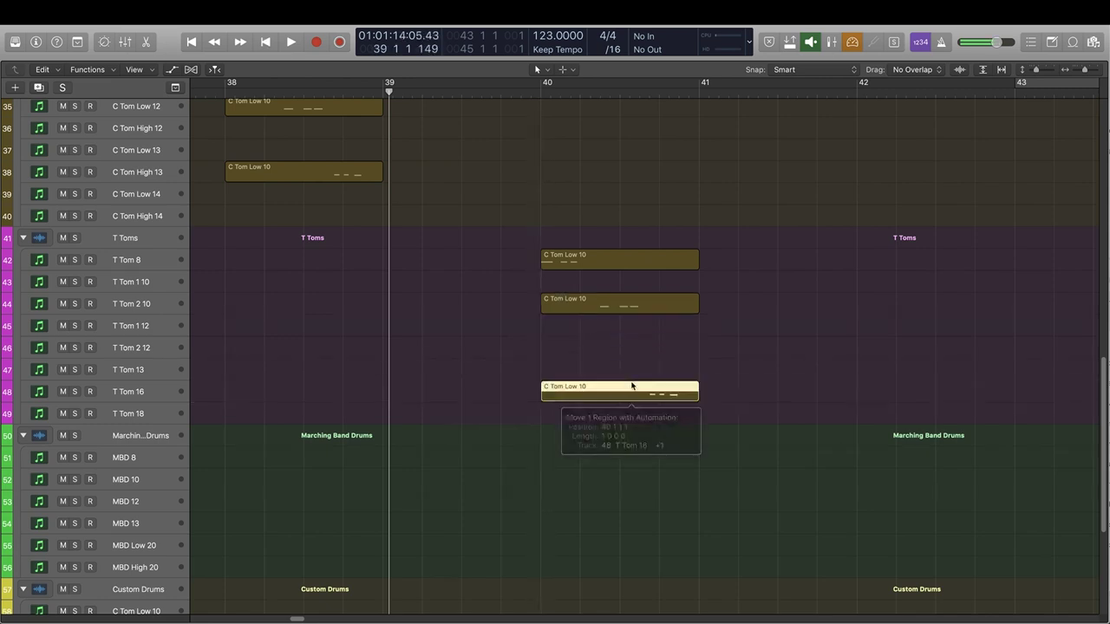
drag(626, 308, 625, 409)
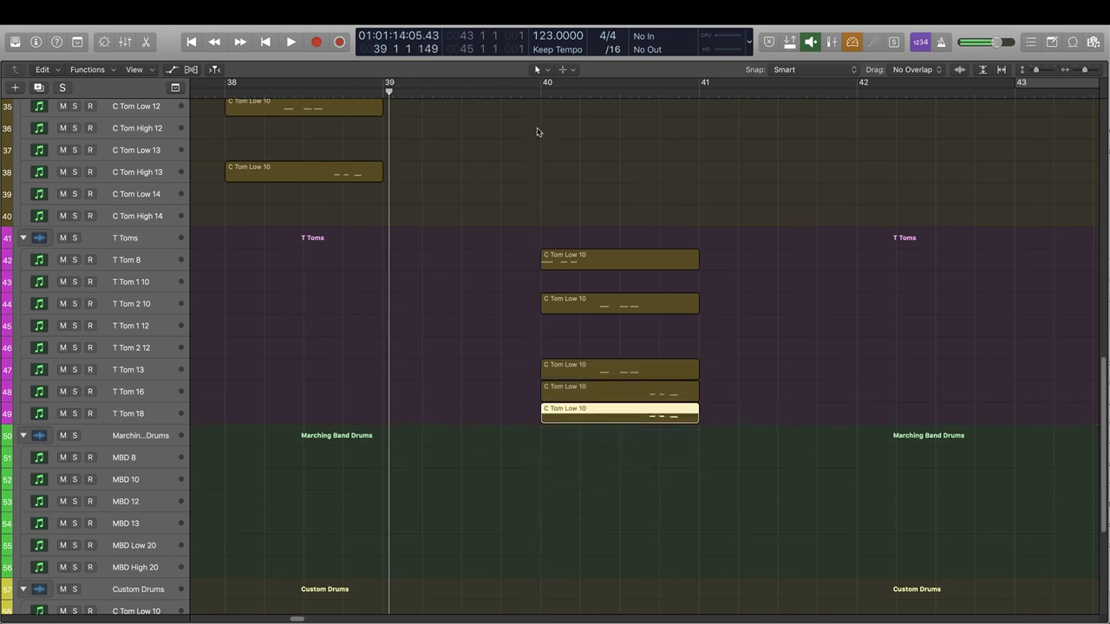
- Play the C Toms and T Toms regions from bar 38 through bar 41 to compare both versions
key(super+Left)
key(super+Left)
scroll(447, 134, up, 4)
key(super+Up)
key(super+Up)
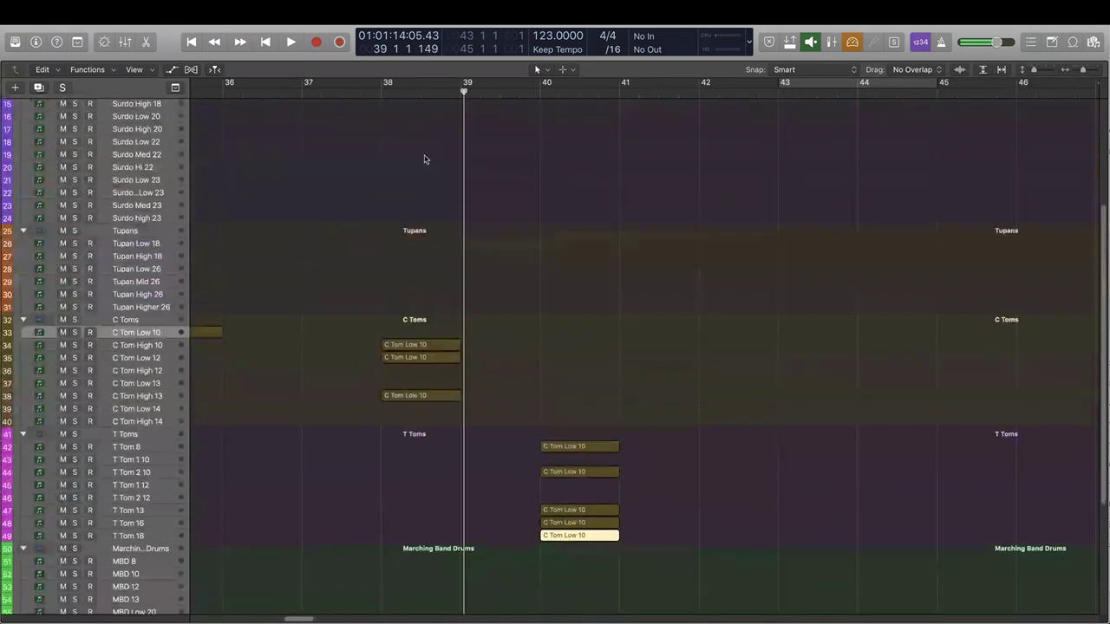
scroll(572, 359, down, 3)
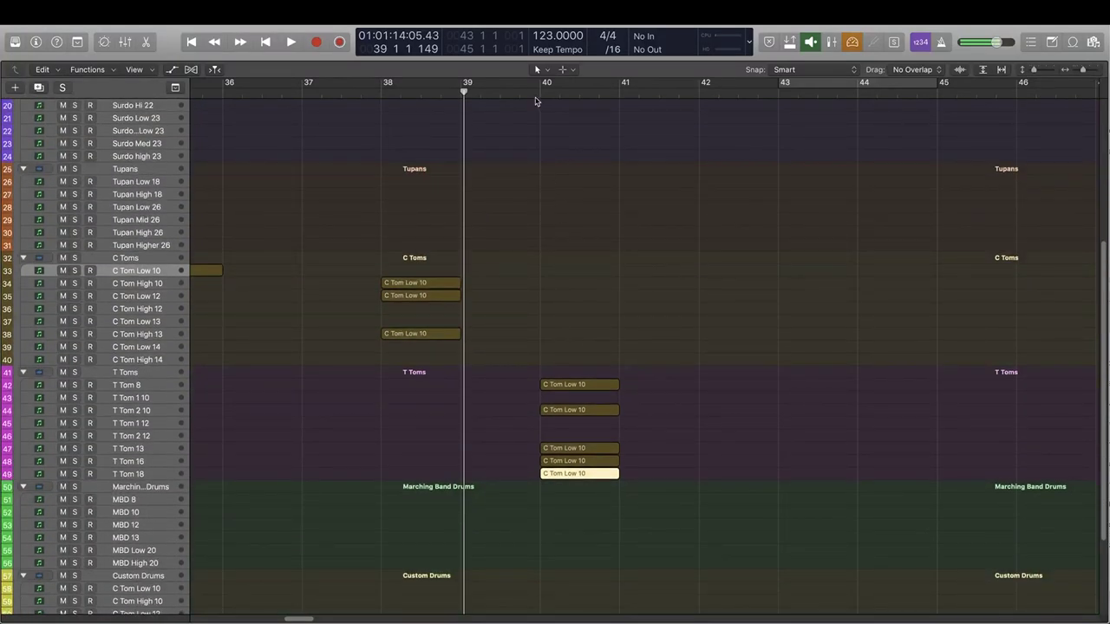
click(535, 98)
key(space)
click(385, 98)
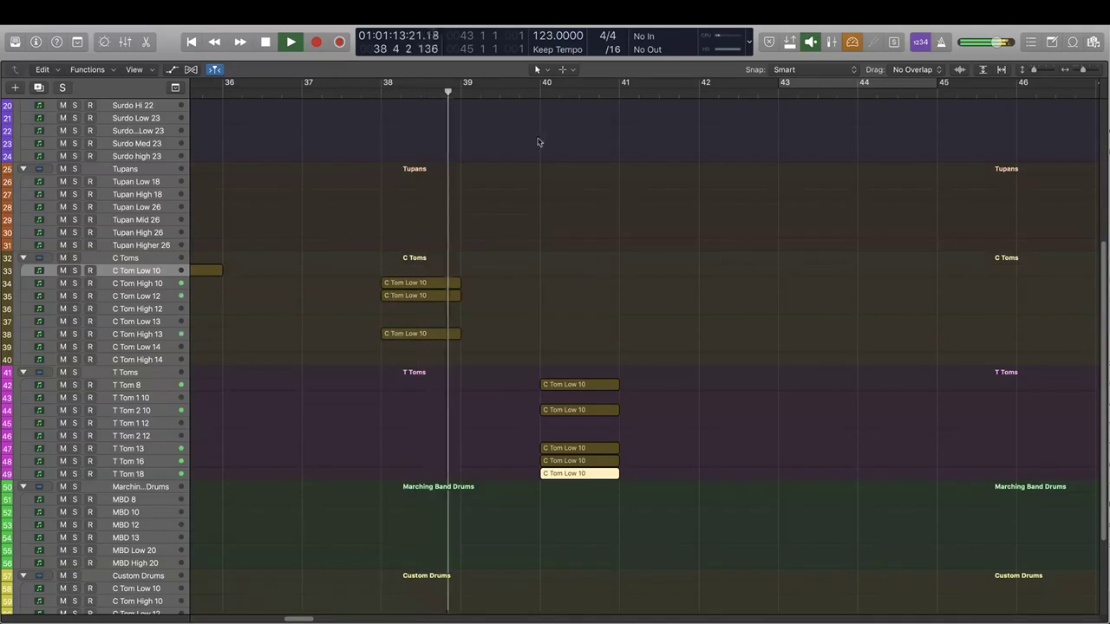
key(space)
- Copy the three C Toms regions at bar 38 to bar 42 on MBD 8, MBD 10 and MBD Low 20
ctrl+alt+click(615, 260)
scroll(616, 260, up, 6)
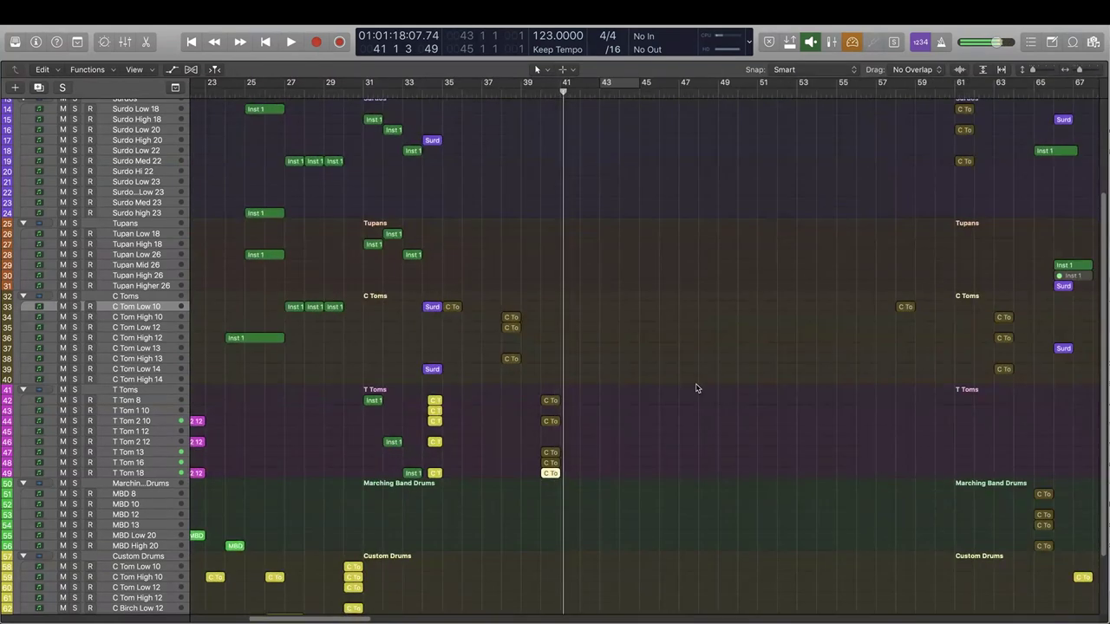
scroll(696, 387, down, 3)
scroll(582, 358, down, 2)
scroll(607, 354, left, 3)
scroll(631, 334, up, 1)
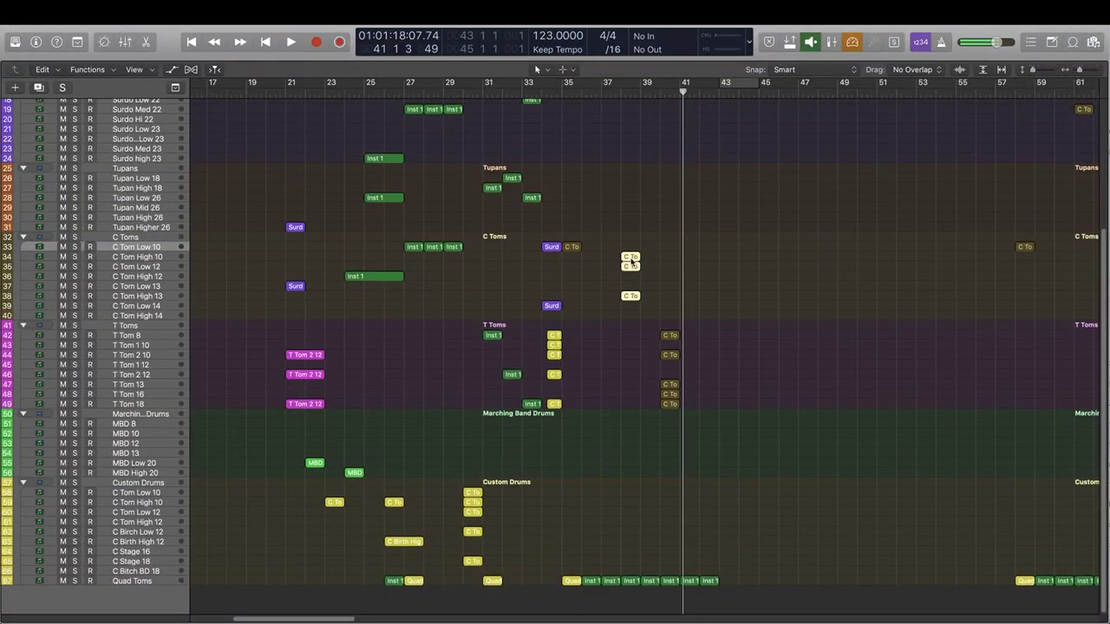
scroll(631, 260, right, 3)
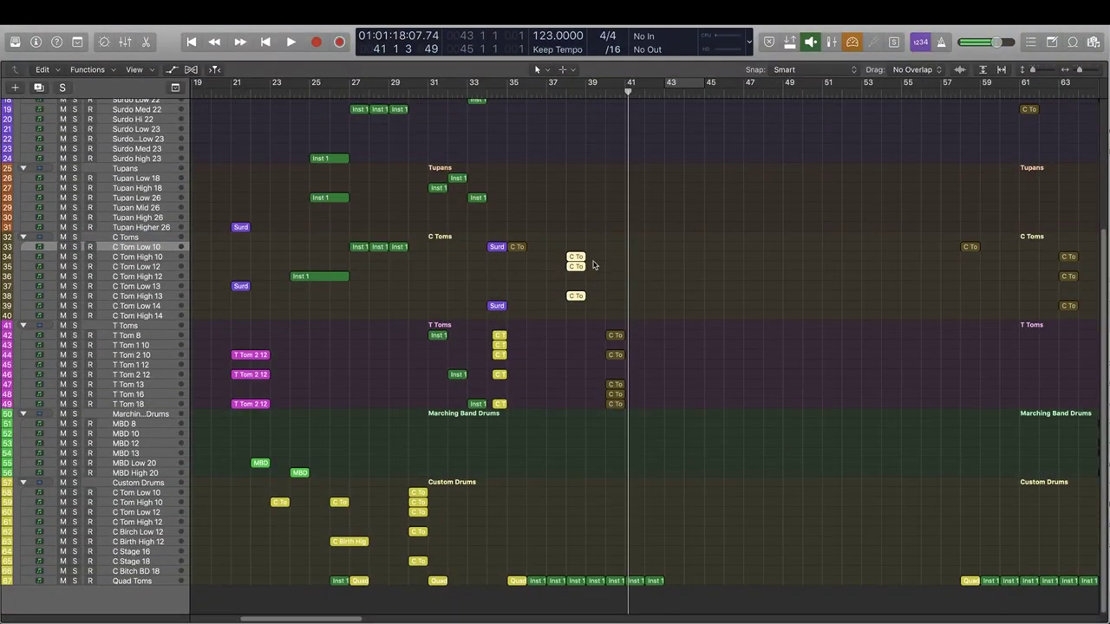
drag(578, 258, 657, 428)
scroll(693, 424, right, 5)
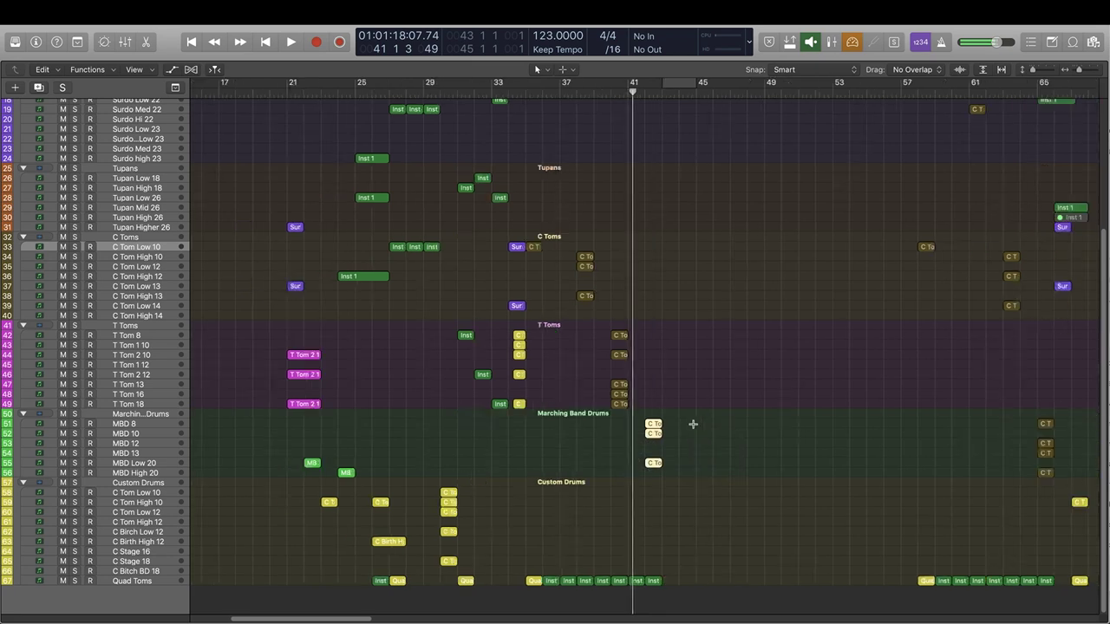
- At bar 42, copy the MBD Low 20 region to MBD High 20 and the MBD 10 region to MBD 12
key(super+Right)
key(super+Right)
key(super+Right)
key(super+Right)
key(super+Down)
key(super+Down)
key(super+Down)
key(super+Down)
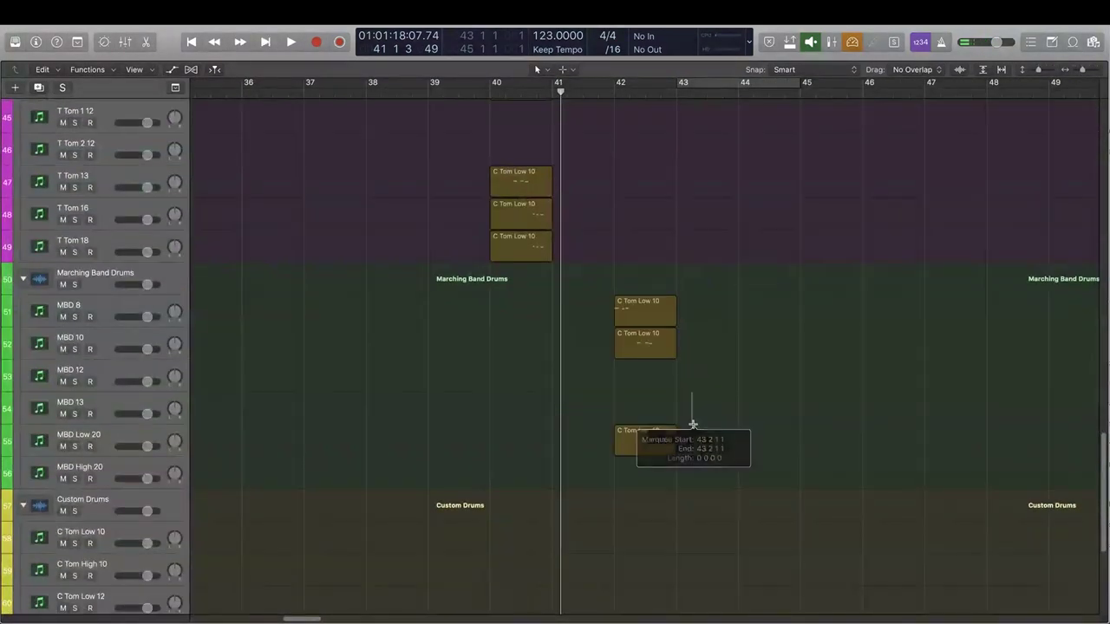
drag(651, 446, 648, 463)
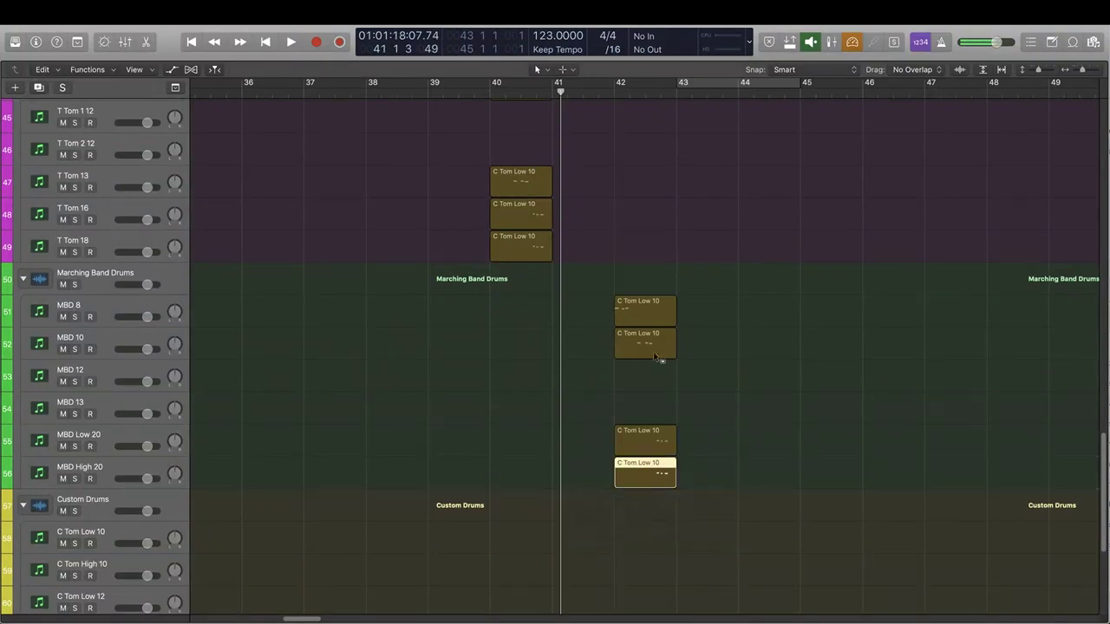
drag(645, 345, 645, 390)
- Play the layered Marching Band Drums regions at bar 42
key(space)
scroll(649, 312, up, 2)
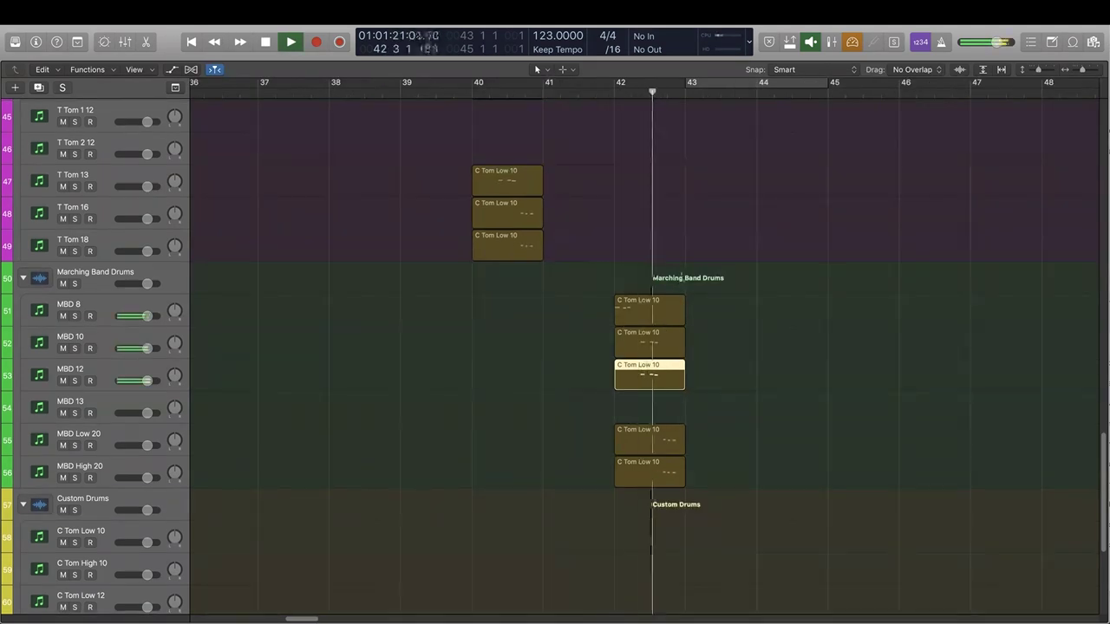
key(space)
key(x)
key(x)
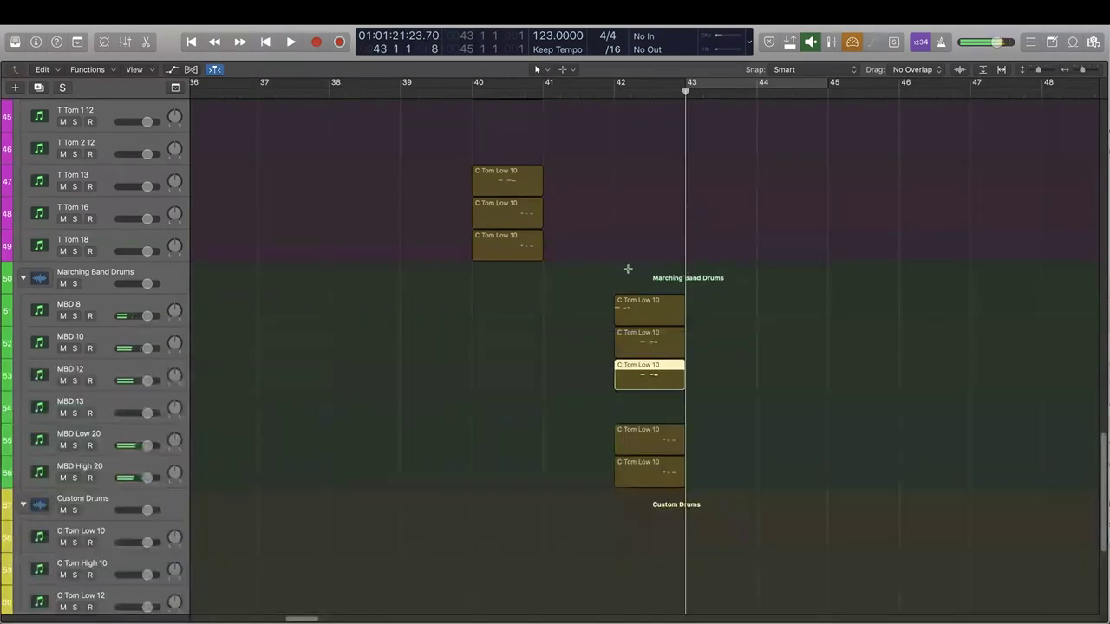
- Play the arrangement from bar 35 through bar 42 to hear the pattern pass between C Toms, T Toms, marching drums and Quad Toms
scroll(630, 270, down, 3)
scroll(630, 270, down, 4)
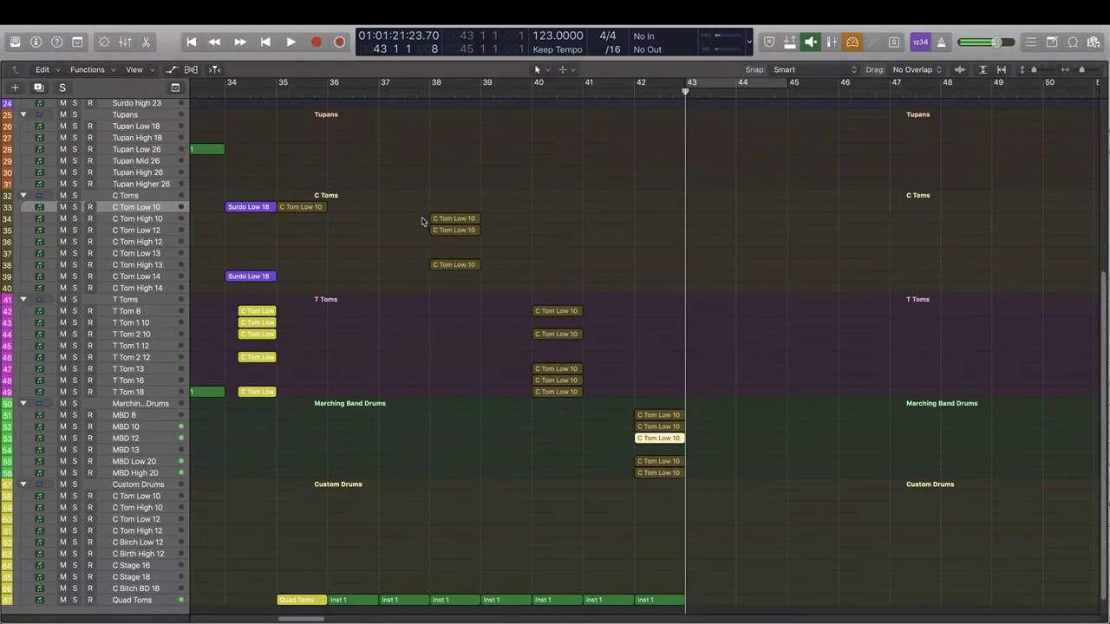
scroll(452, 324, down, 3)
click(273, 94)
key(space)
scroll(723, 324, left, 3)
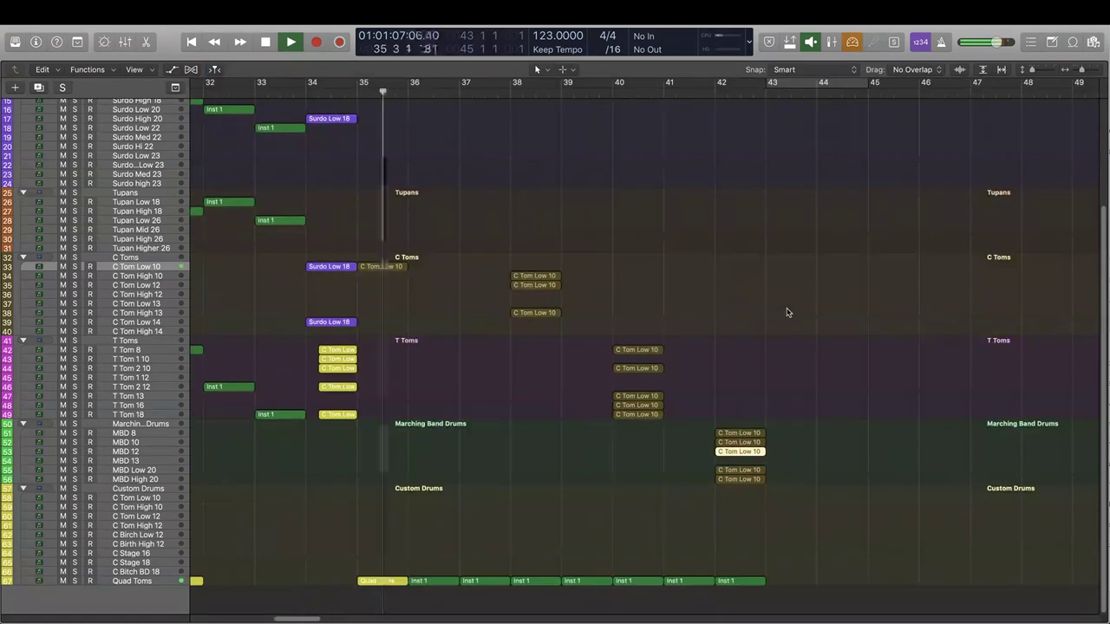
scroll(788, 313, right, 1)
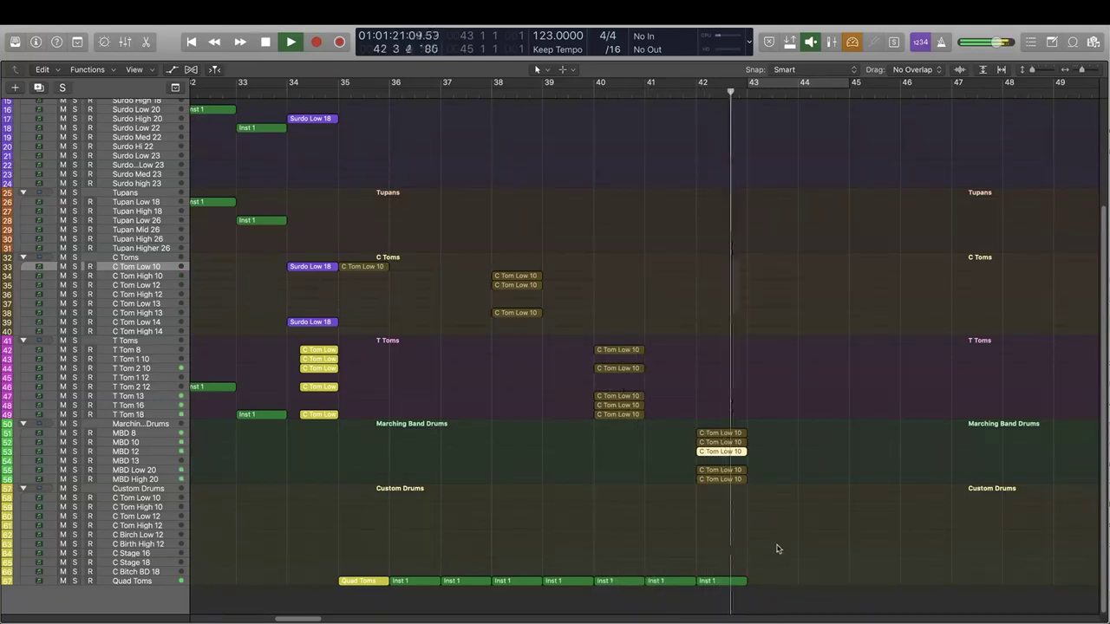
key(space)
- Open the seven Quad Toms regions from bar 36 through bar 42 together in the Piano Roll
drag(775, 559, 392, 573)
key(p)
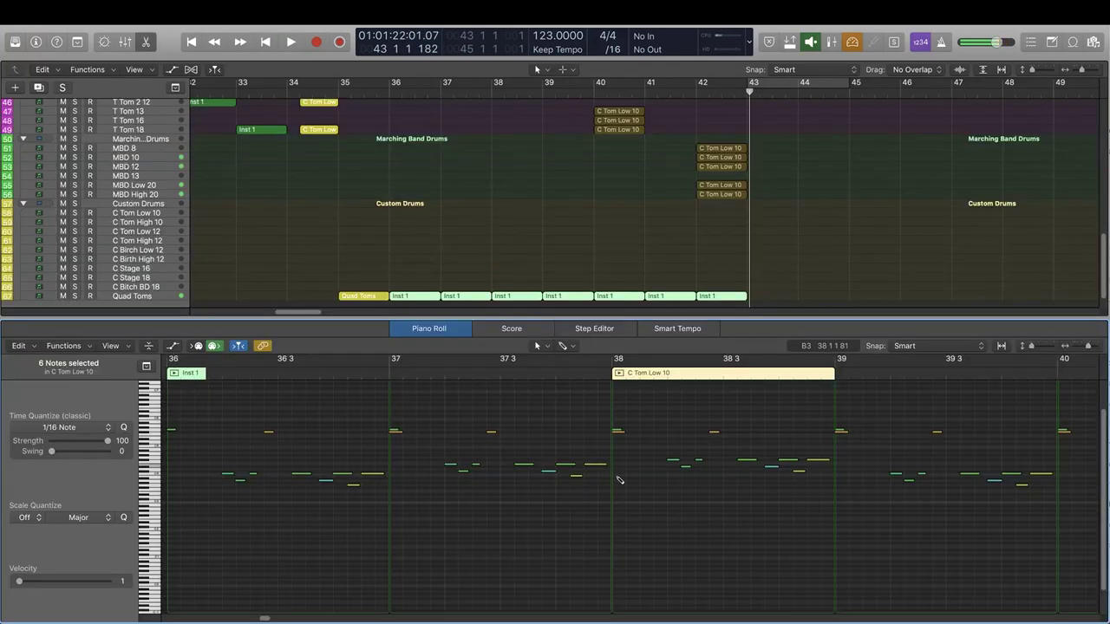
key(super+Left)
key(super+Left)
key(super+Left)
key(super+Left)
key(super+Left)
scroll(625, 438, right, 2)
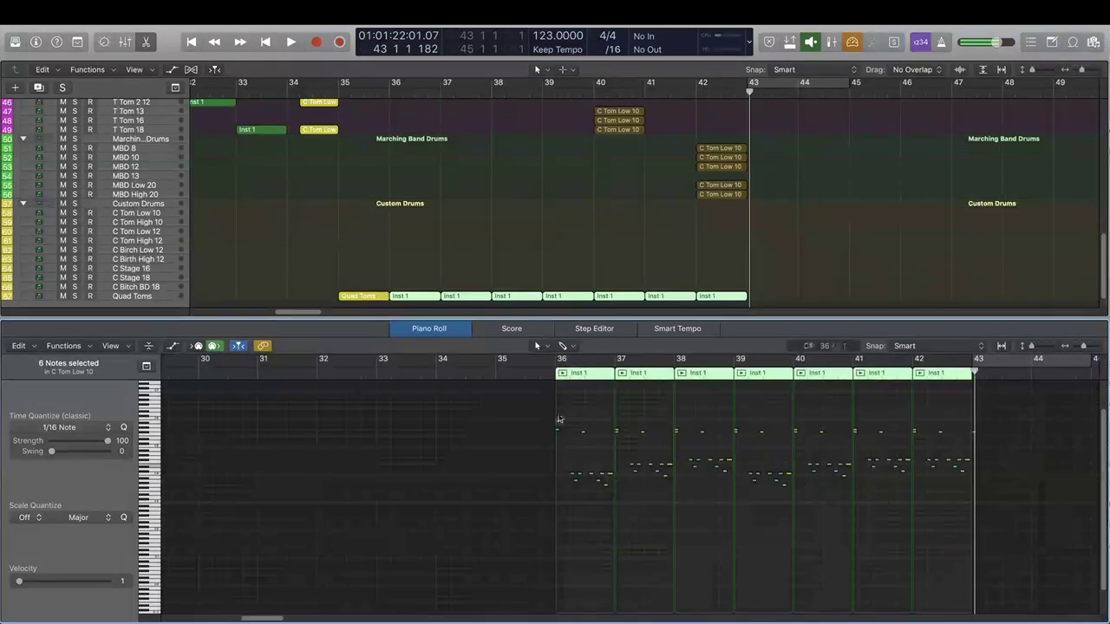
- Transpose the Quad Toms notes upward in bars 38 through 42, raising bar 42 the most
drag(550, 438, 618, 506)
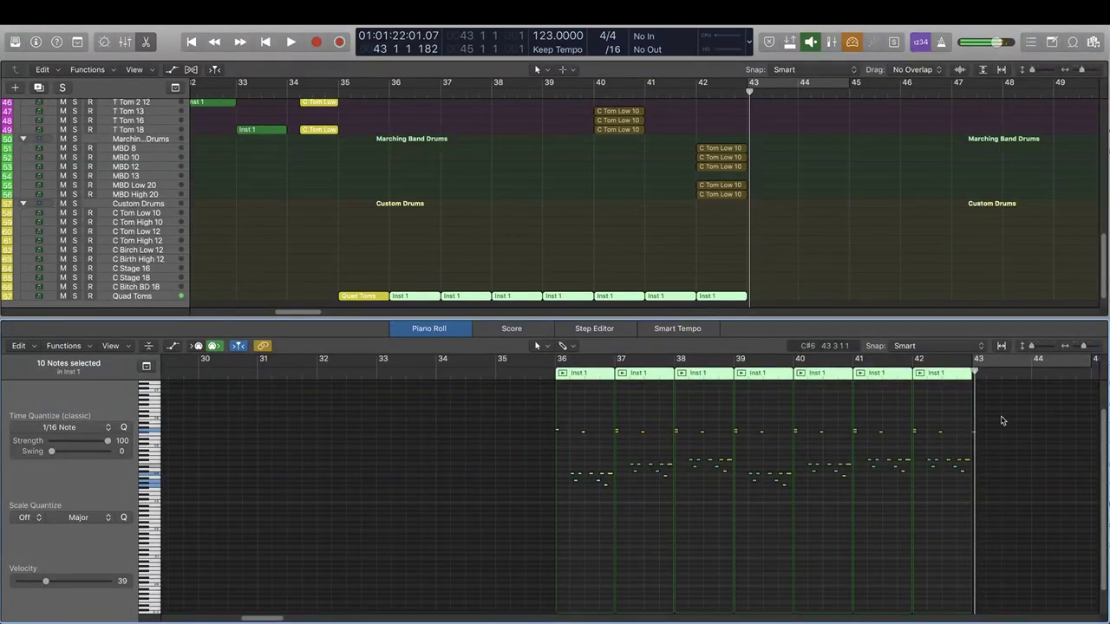
drag(1027, 419, 856, 485)
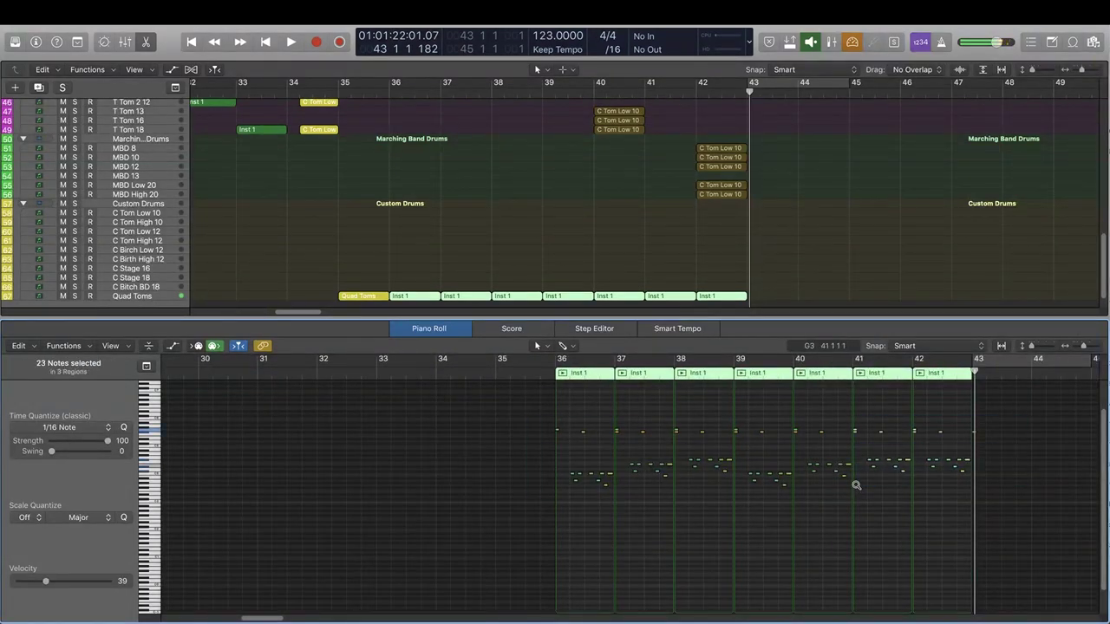
drag(1010, 416, 916, 477)
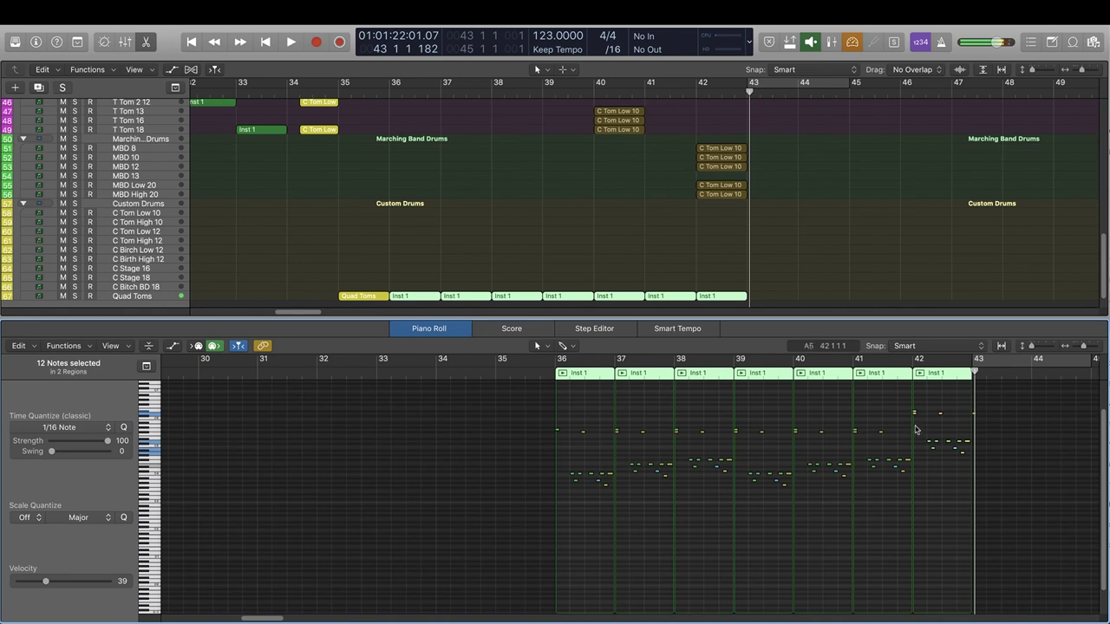
drag(890, 436, 854, 473)
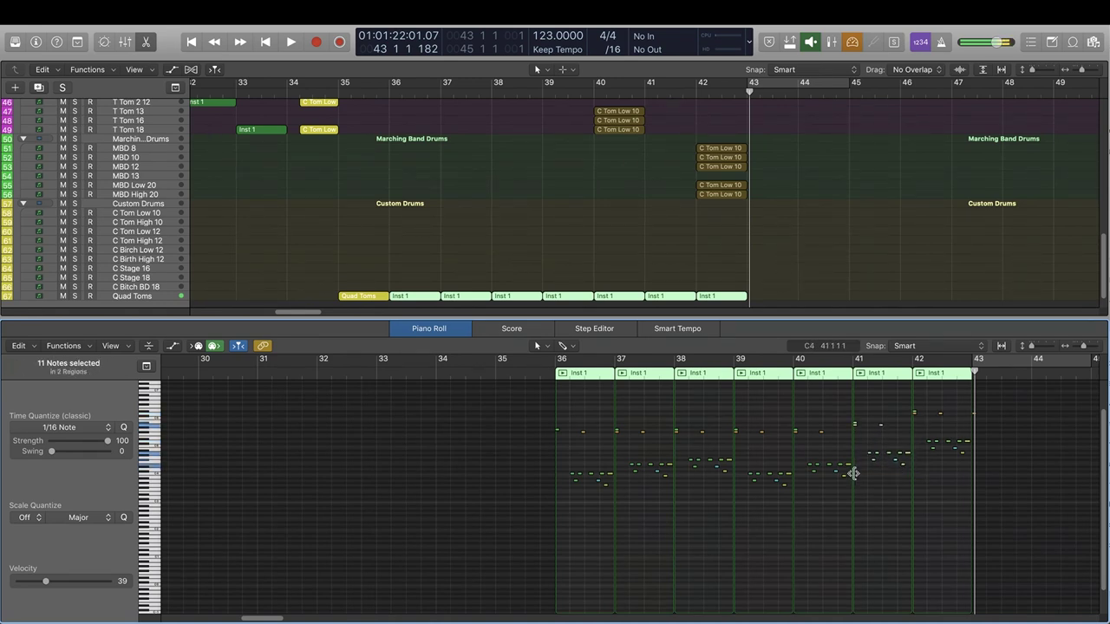
drag(850, 421, 795, 497)
drag(737, 421, 790, 495)
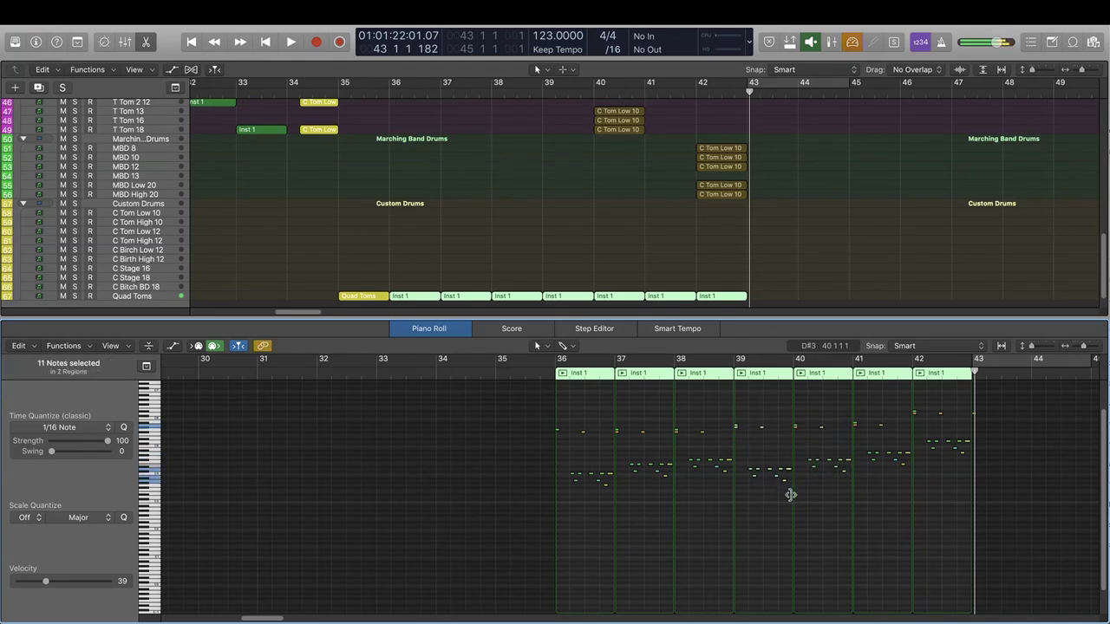
drag(678, 422, 731, 489)
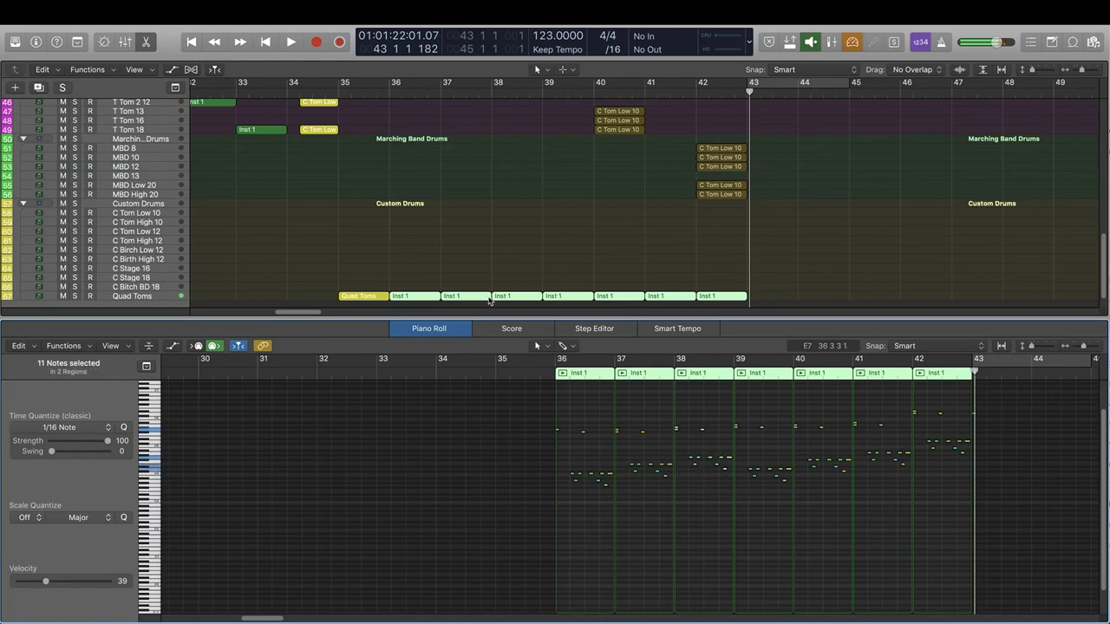
- Solo Quad Toms, play its transposed regions from bar 35 beat 4 through bar 42, and turn the solo off
click(541, 374)
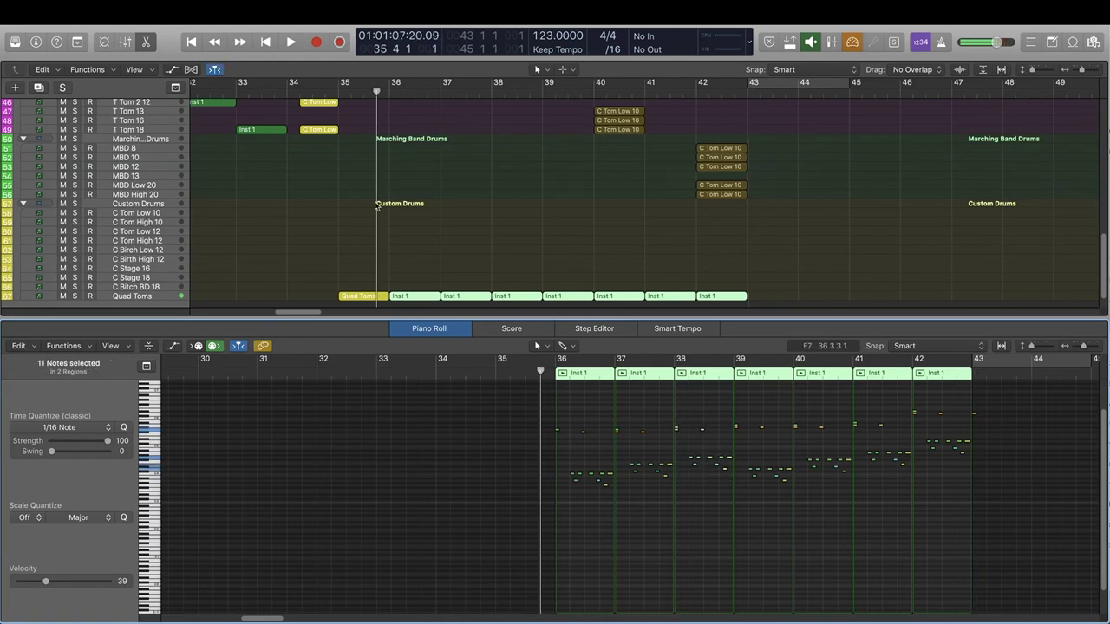
click(76, 296)
key(space)
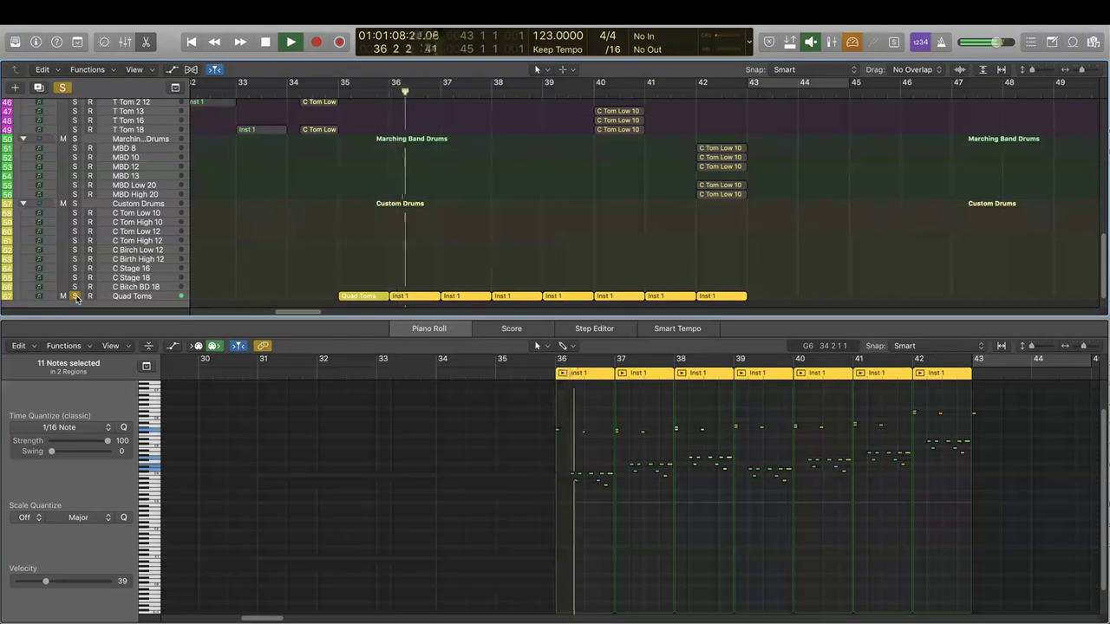
scroll(932, 511, up, 2)
scroll(966, 483, up, 1)
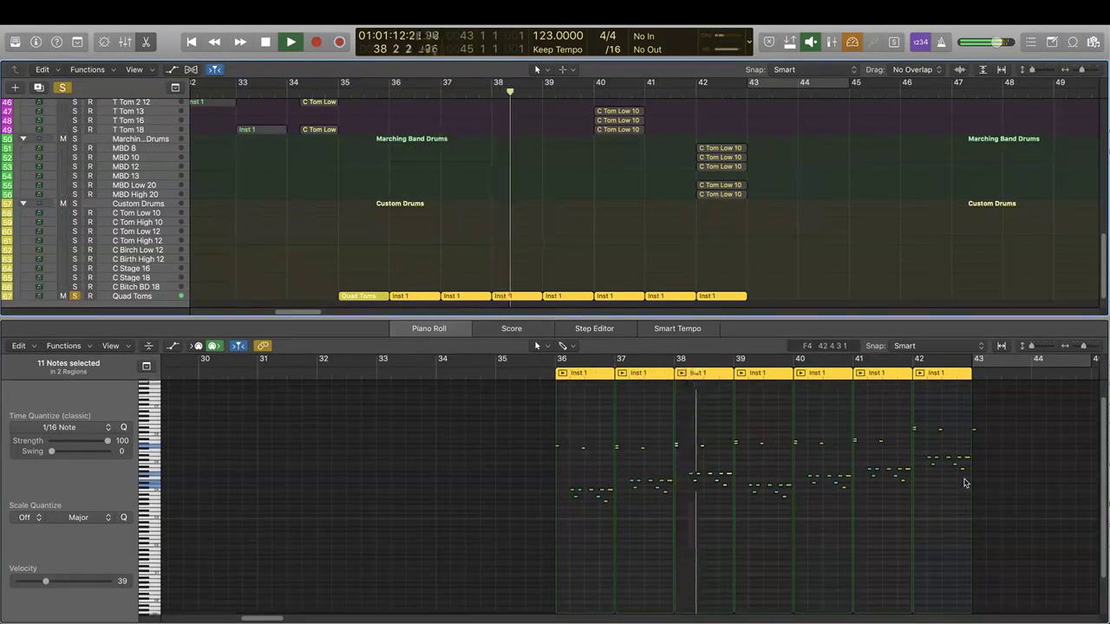
scroll(971, 473, up, 2)
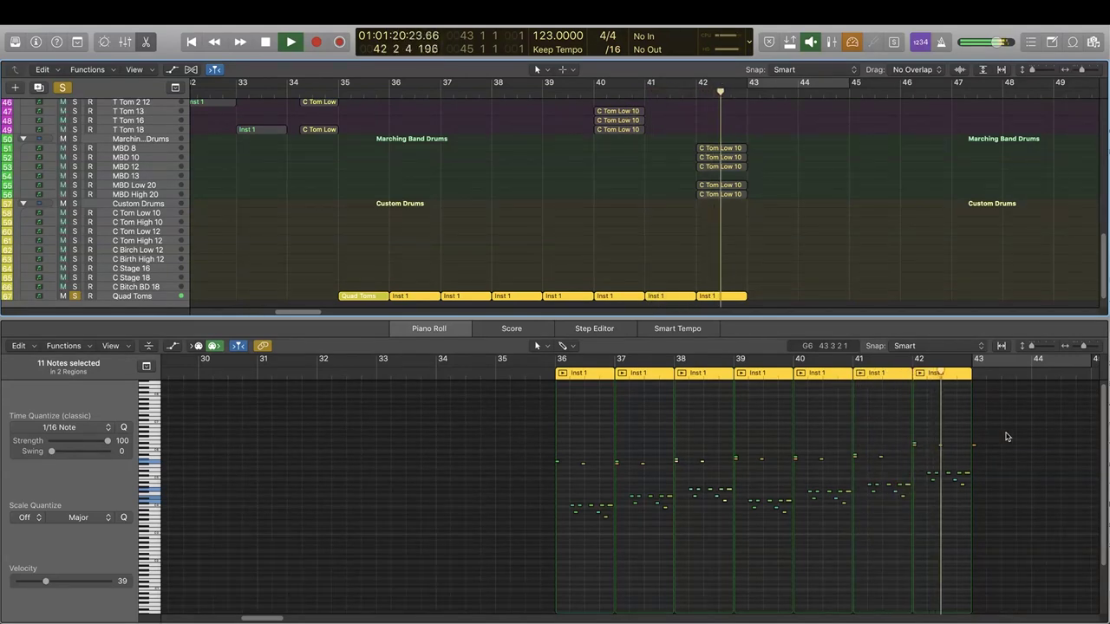
click(74, 297)
- Transpose the Quad Toms notes in bars 42, 41 and 40 further upward, keeping bar 42 the highest
drag(1024, 435, 913, 498)
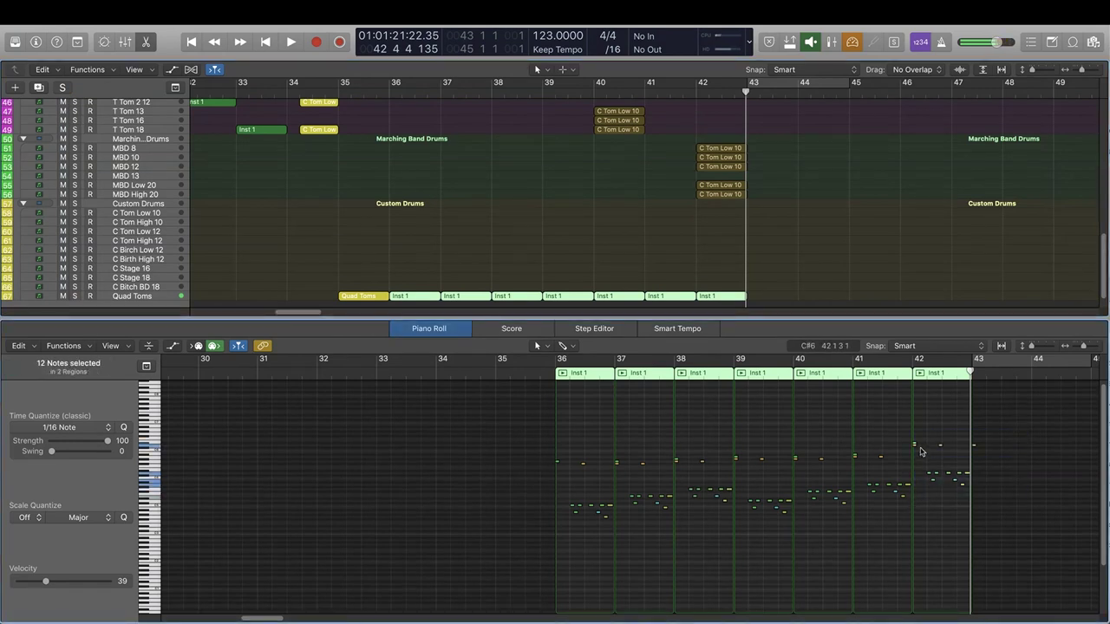
drag(915, 445, 914, 428)
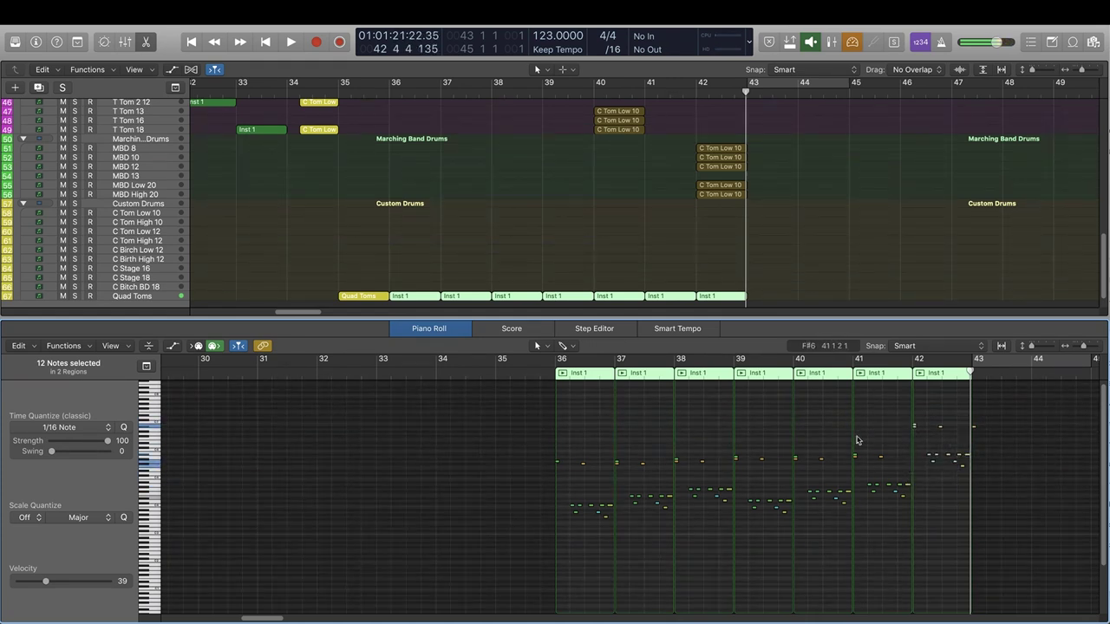
drag(909, 538, 854, 450)
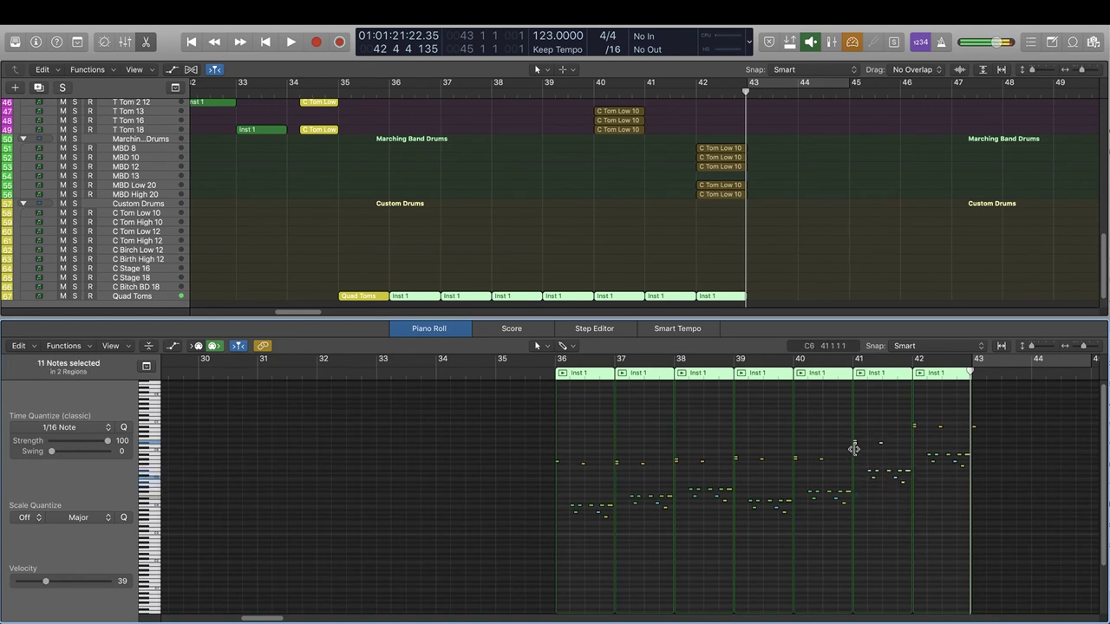
drag(797, 439, 849, 533)
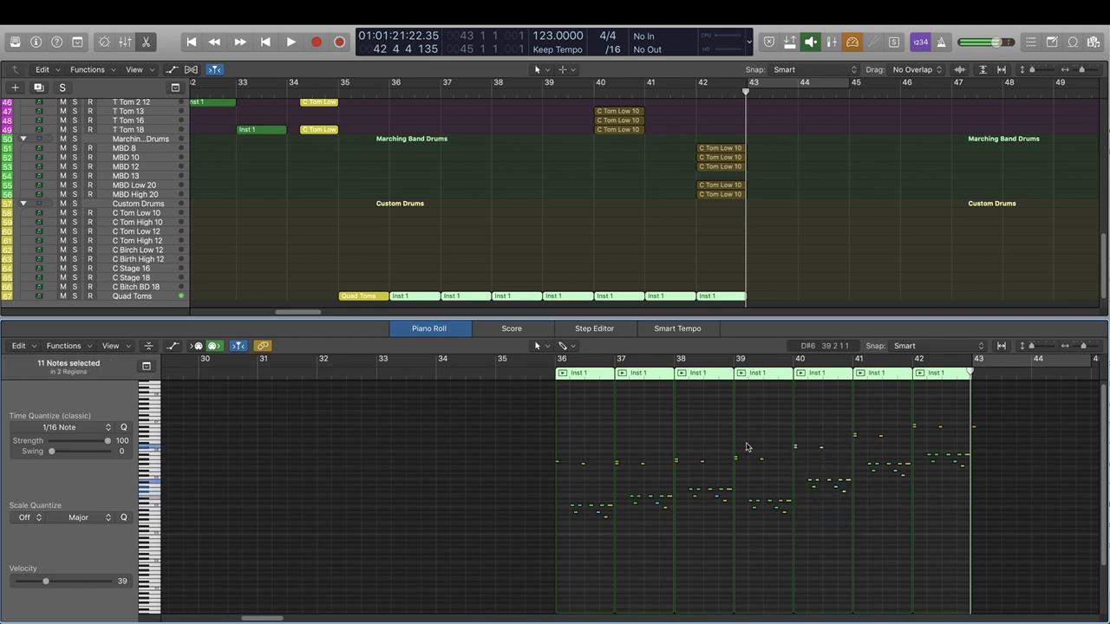
- Raise the Quad Toms notes in bars 39, 38 and 37, lifting bar 39's lower notes a second time, to form a gradual climb
drag(782, 445, 734, 536)
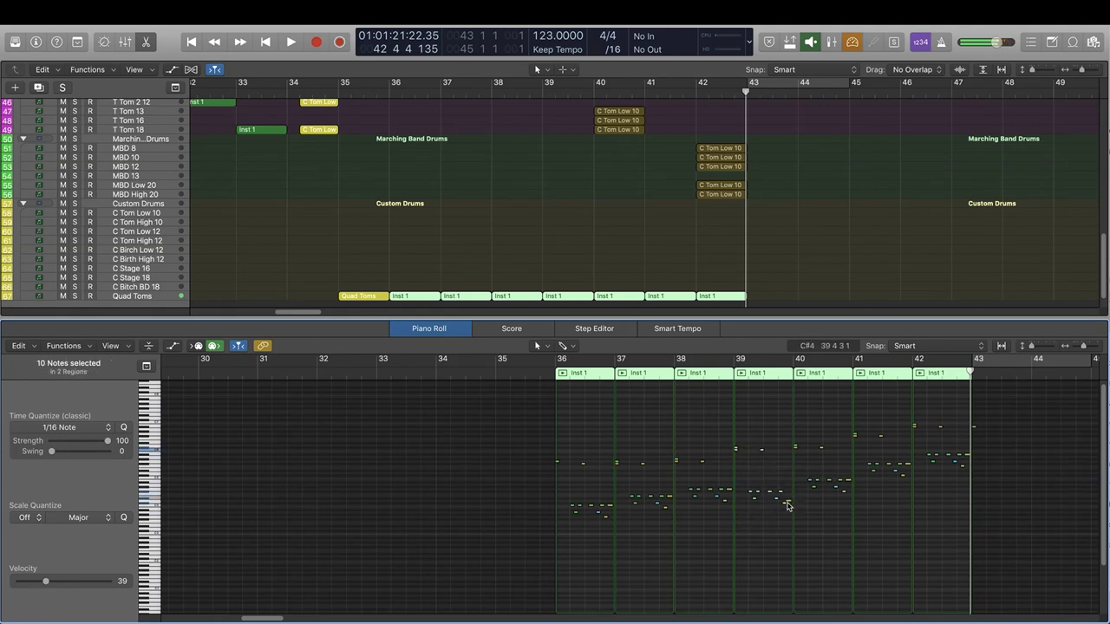
drag(744, 482, 791, 536)
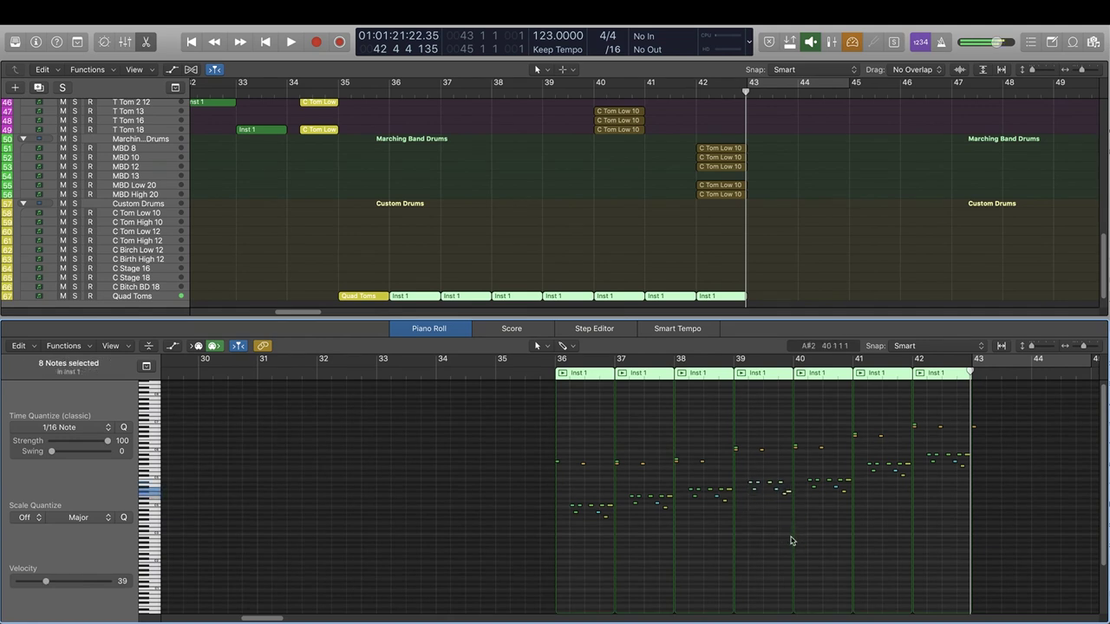
drag(678, 446, 730, 522)
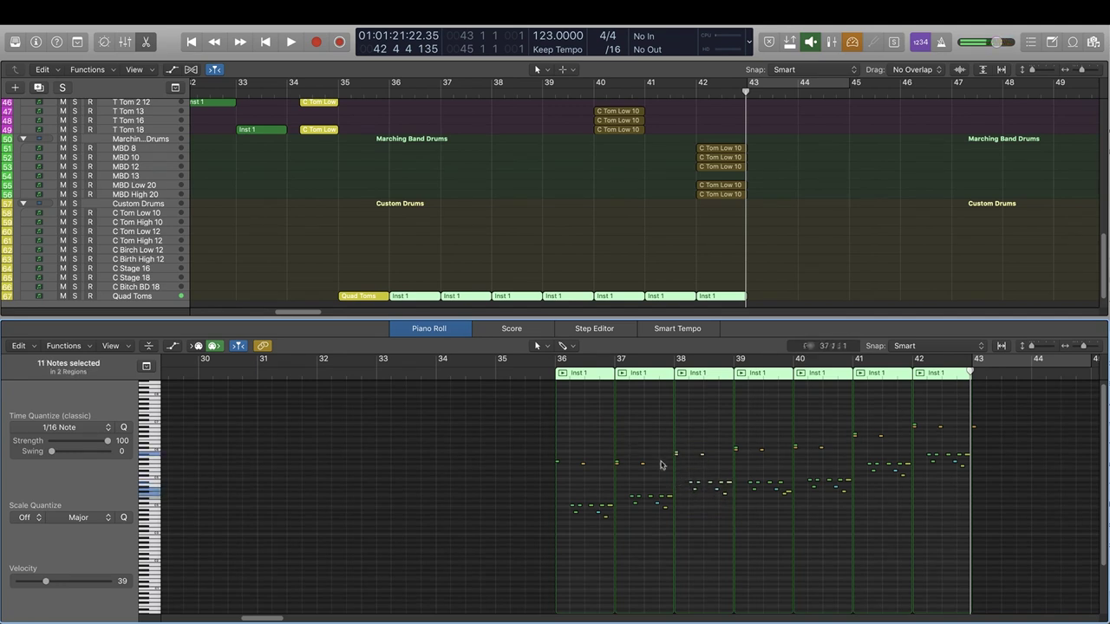
drag(669, 533, 615, 460)
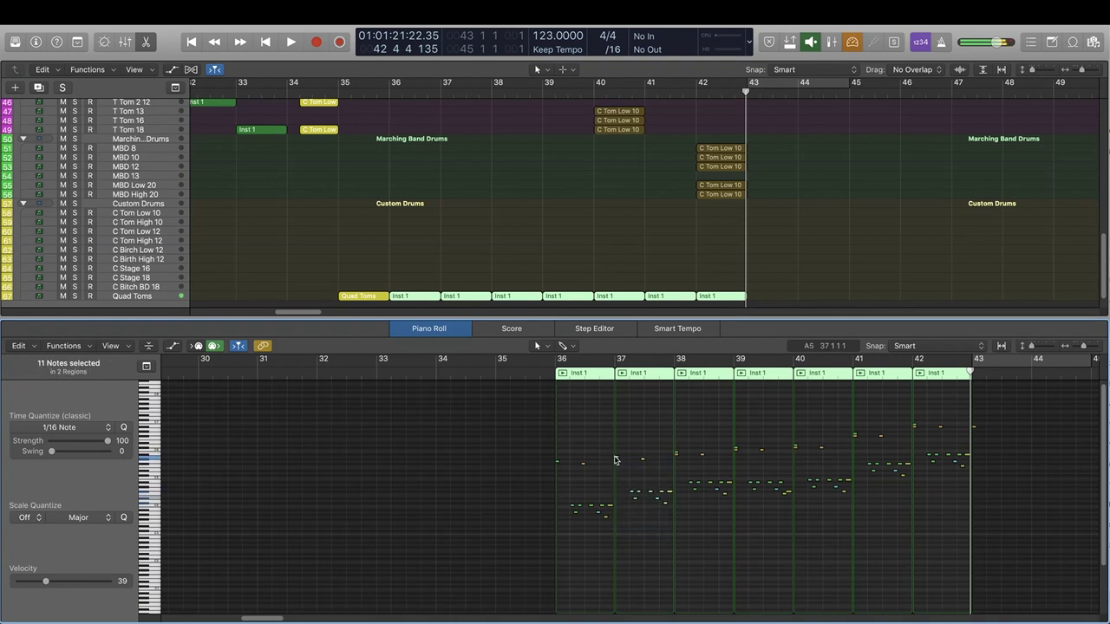
- Play the full arrangement from bar 35 beat 4 through bar 42 to hear the rising Quad Toms with the other drums
click(541, 366)
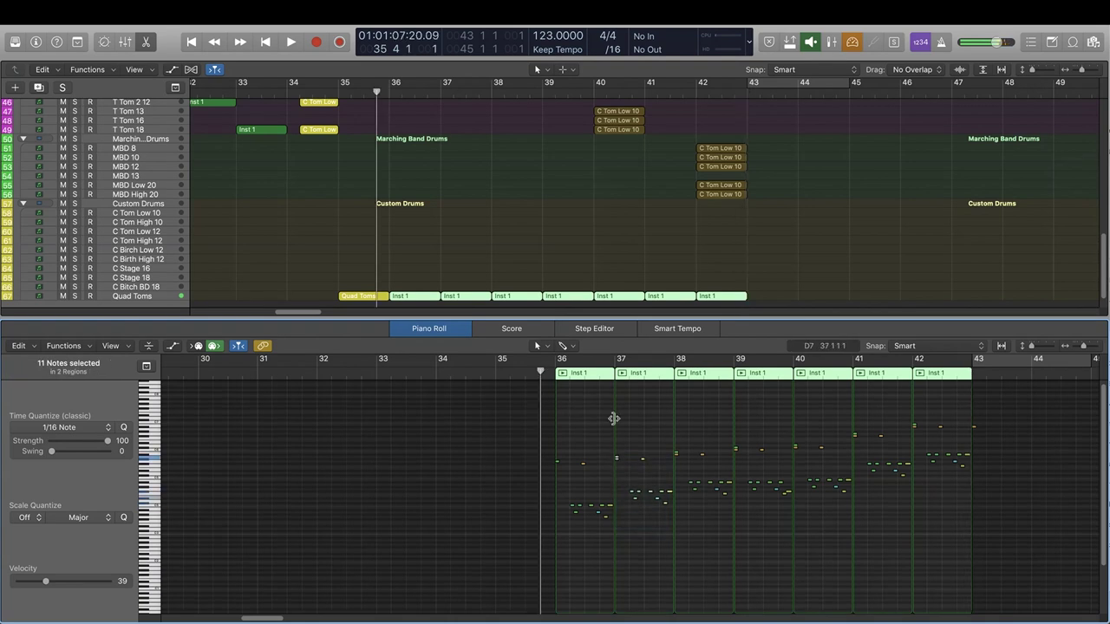
key(space)
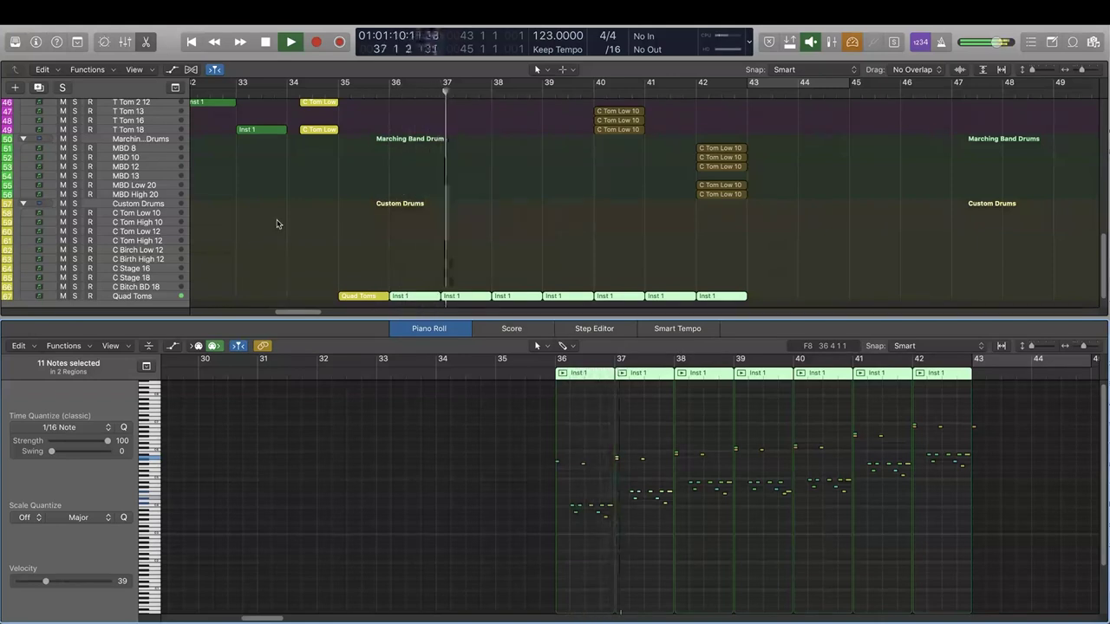
scroll(379, 231, right, 5)
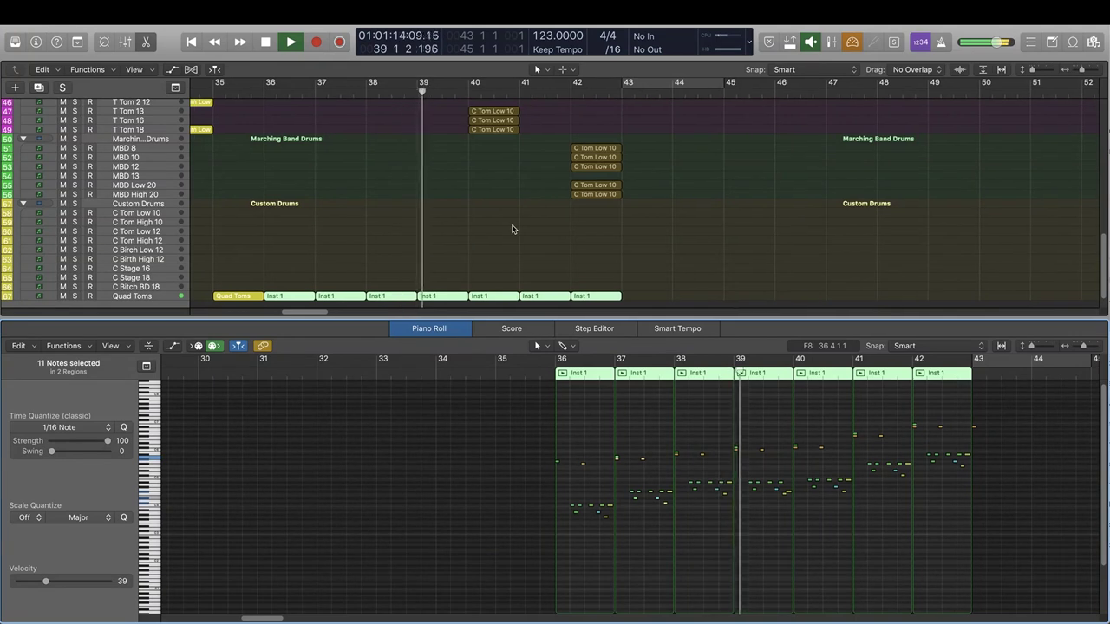
scroll(512, 230, right, 2)
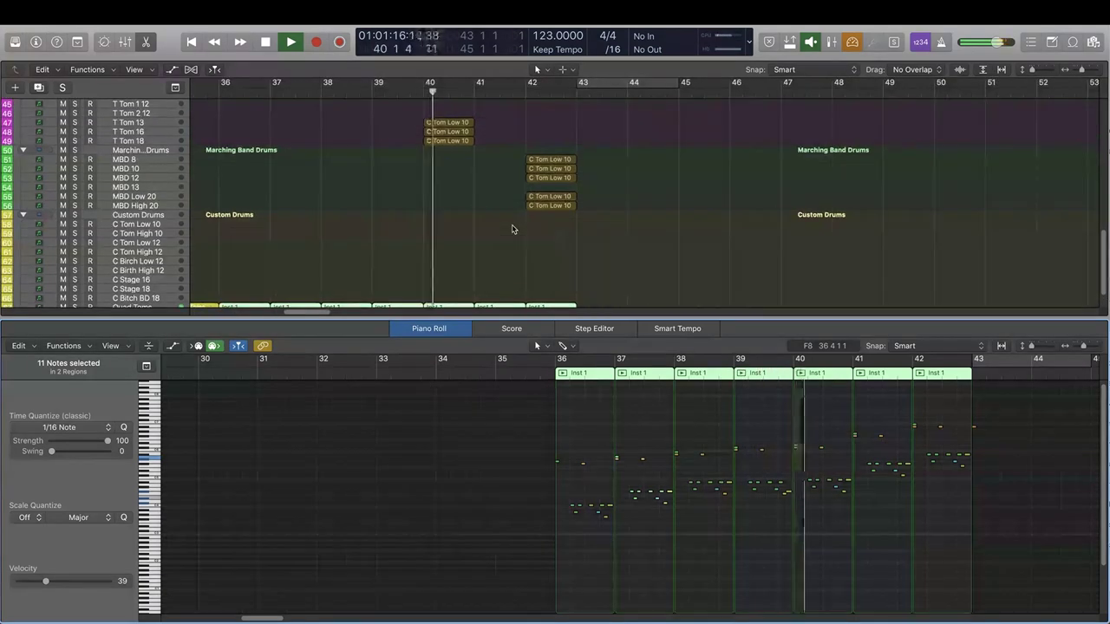
scroll(512, 230, up, 1)
scroll(513, 229, up, 1)
scroll(513, 229, right, 3)
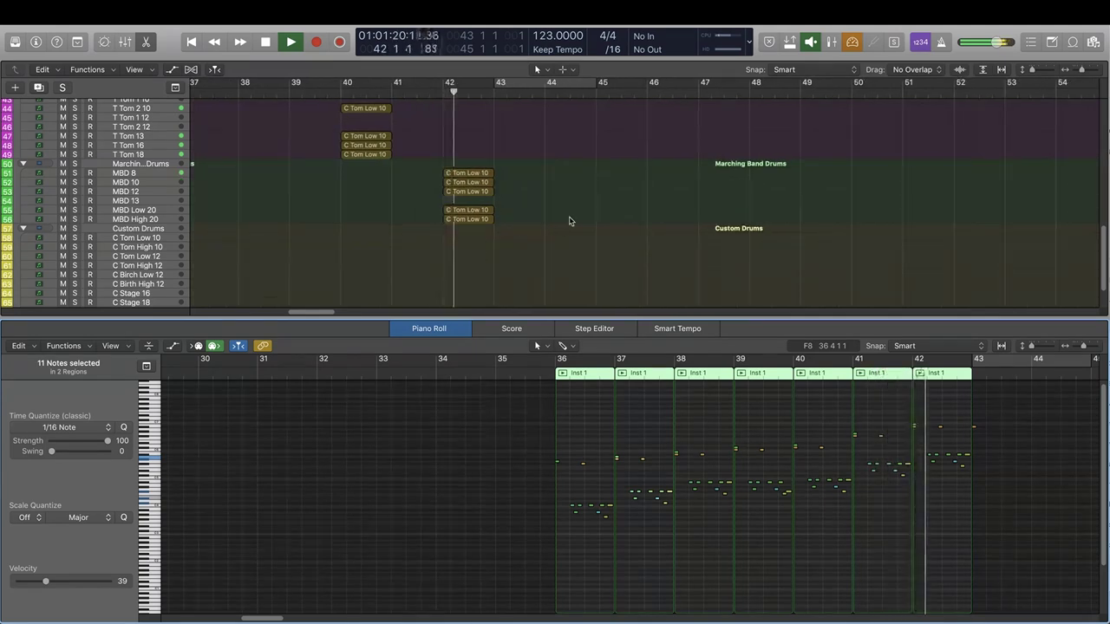
key(x)
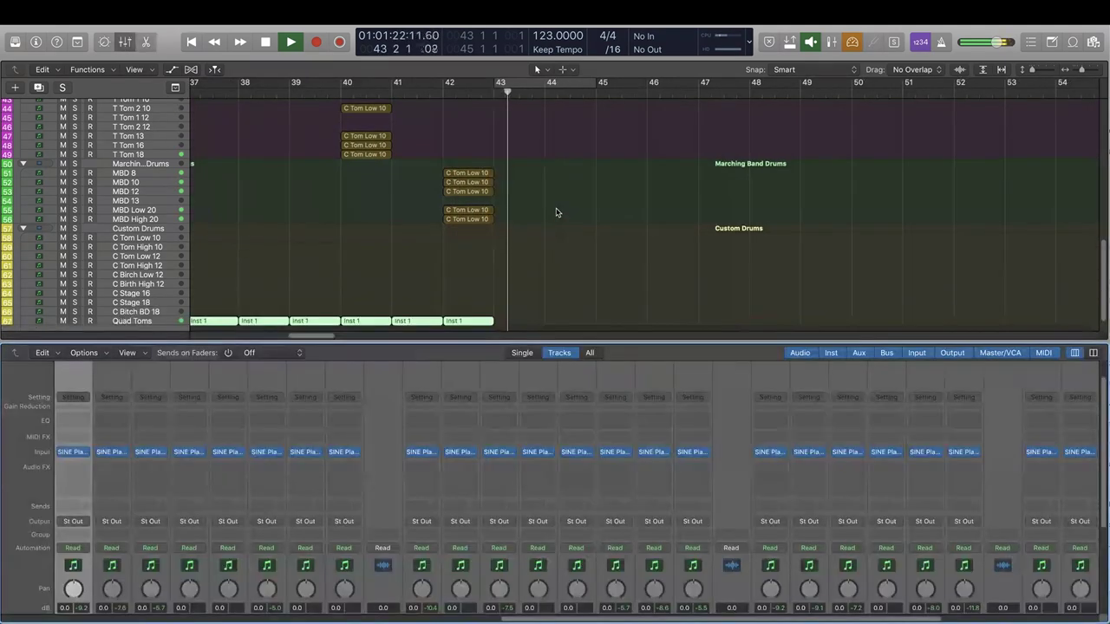
key(x)
scroll(589, 236, up, 2)
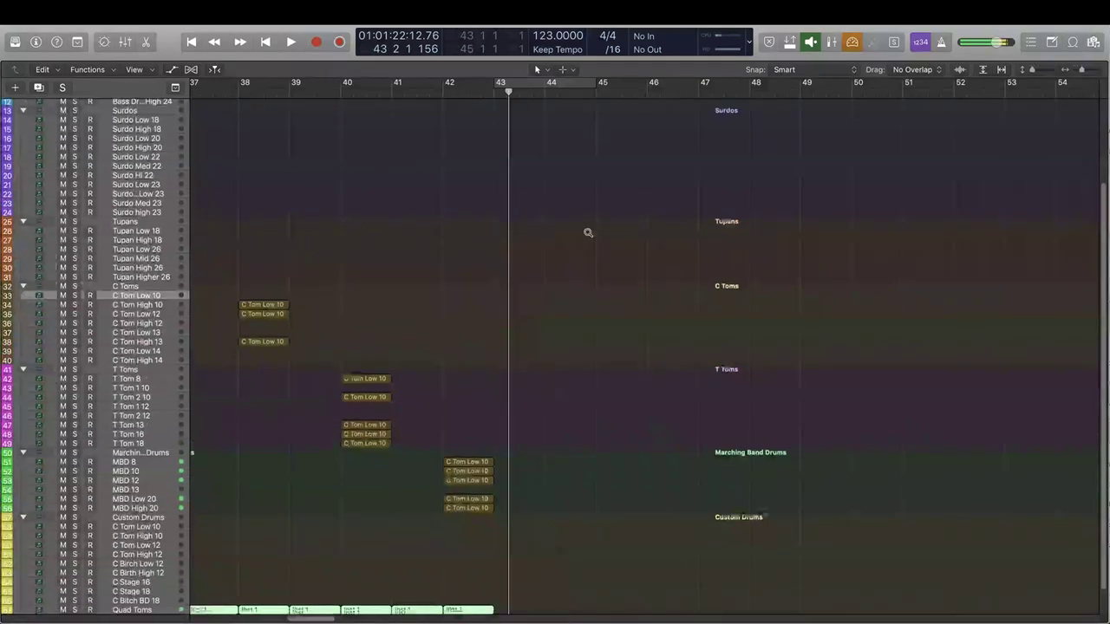
scroll(588, 233, right, 5)
scroll(588, 232, right, 5)
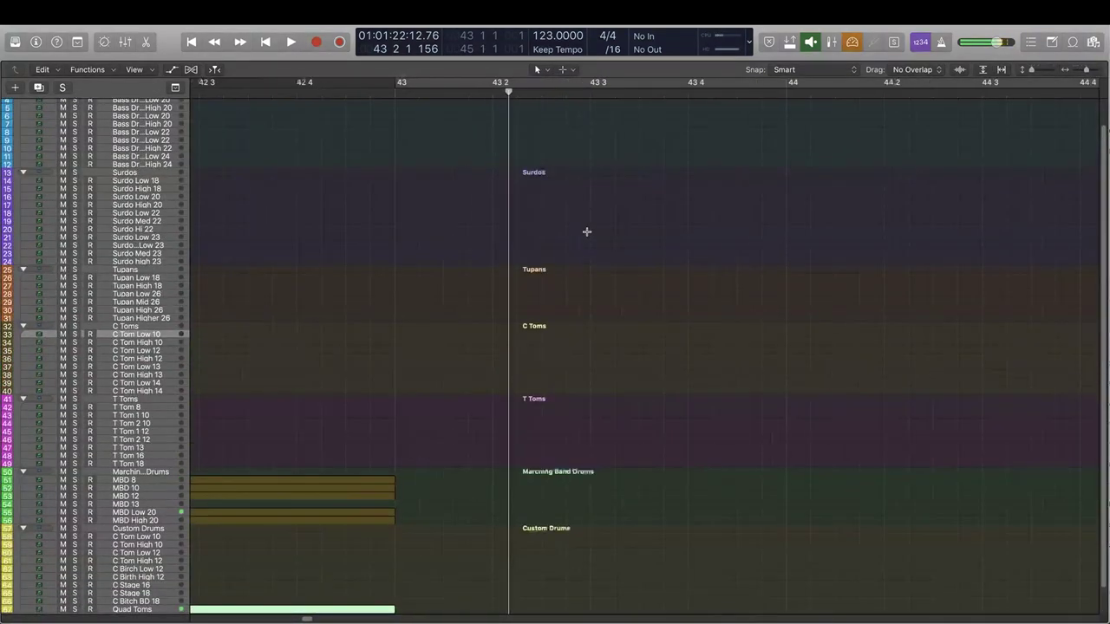
- Play from bar 25 and copy its regions on Surdo Low 18, Surdo High 23 and Tupan Low 26 to bar 43
scroll(587, 231, left, 10)
scroll(587, 231, up, 2)
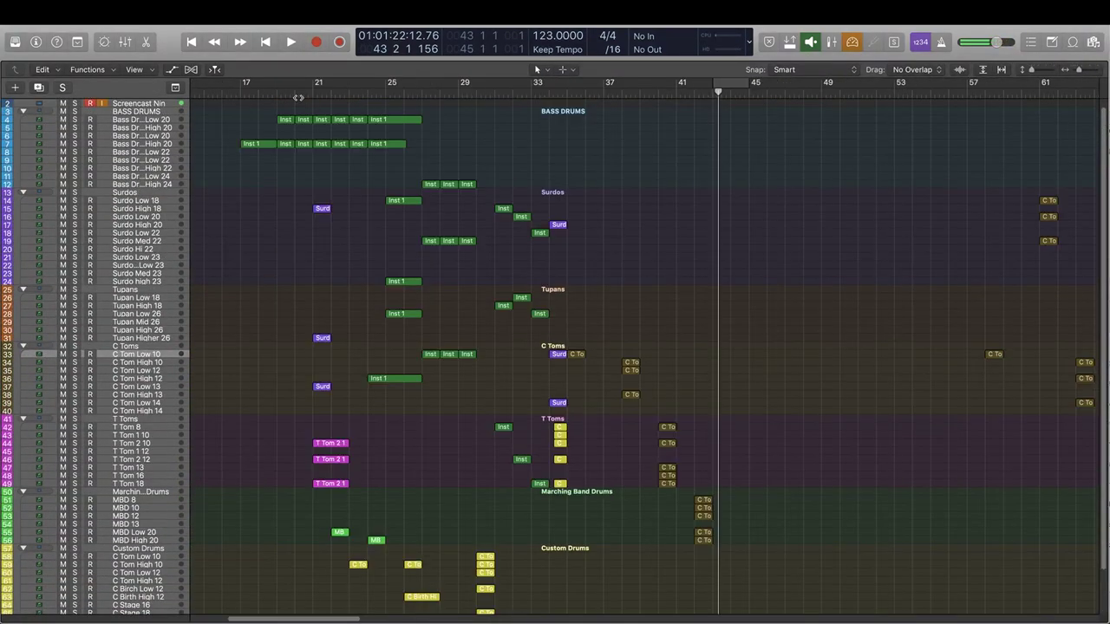
click(385, 92)
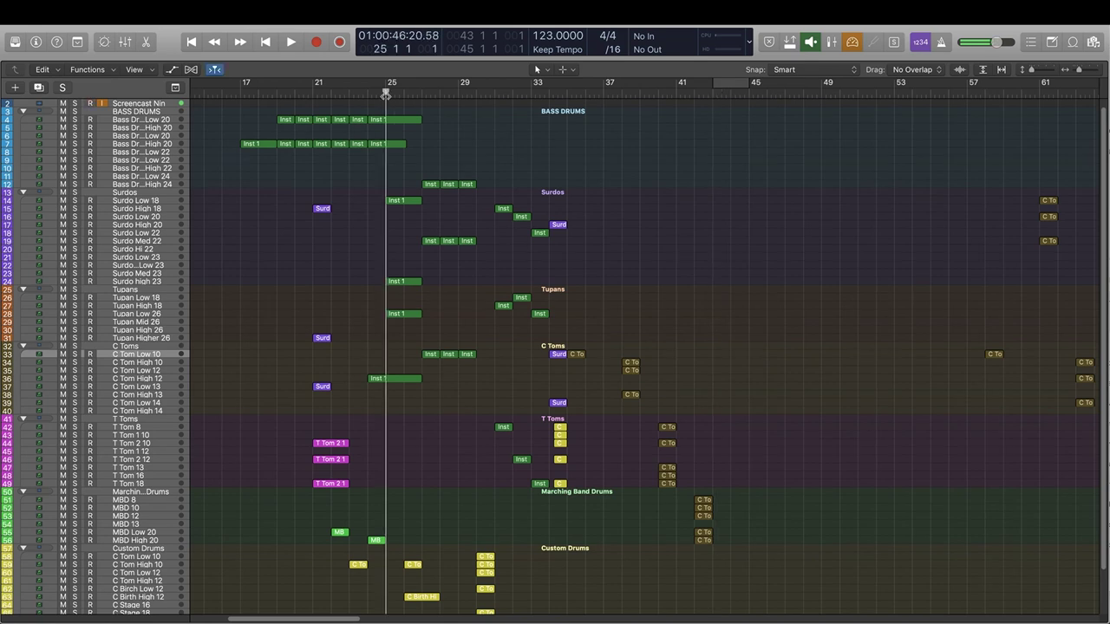
key(space)
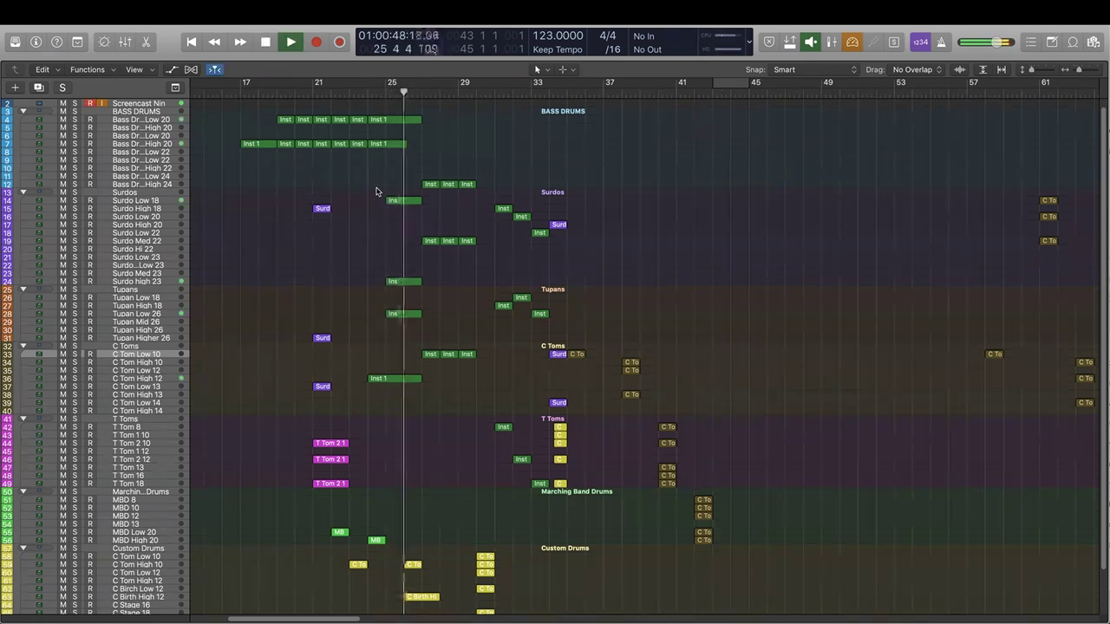
drag(377, 192, 411, 337)
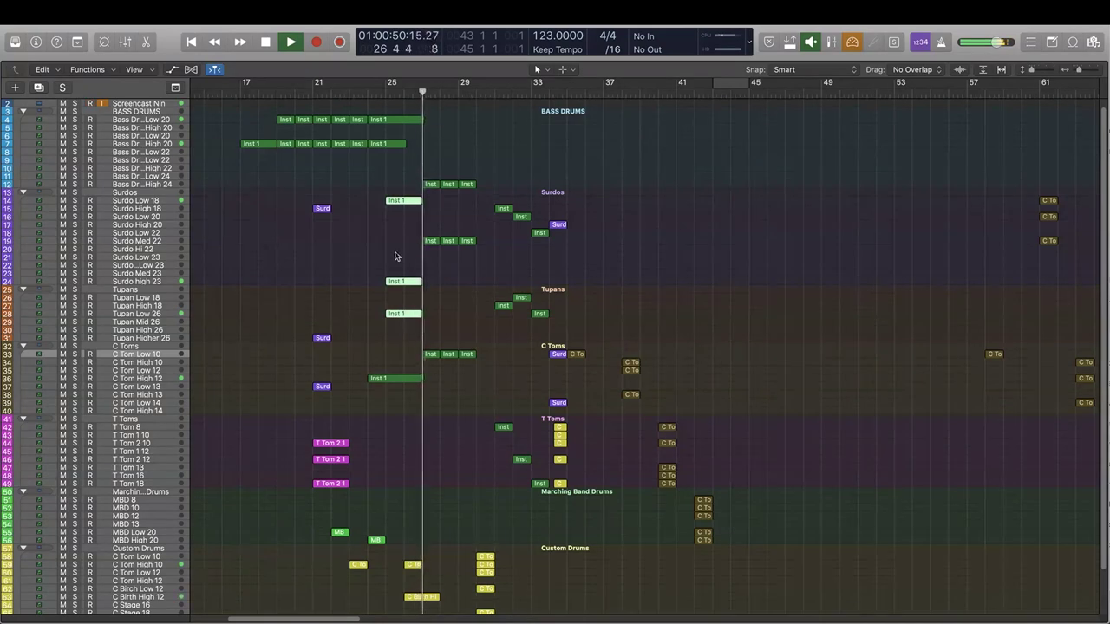
key(space)
drag(399, 204, 733, 211)
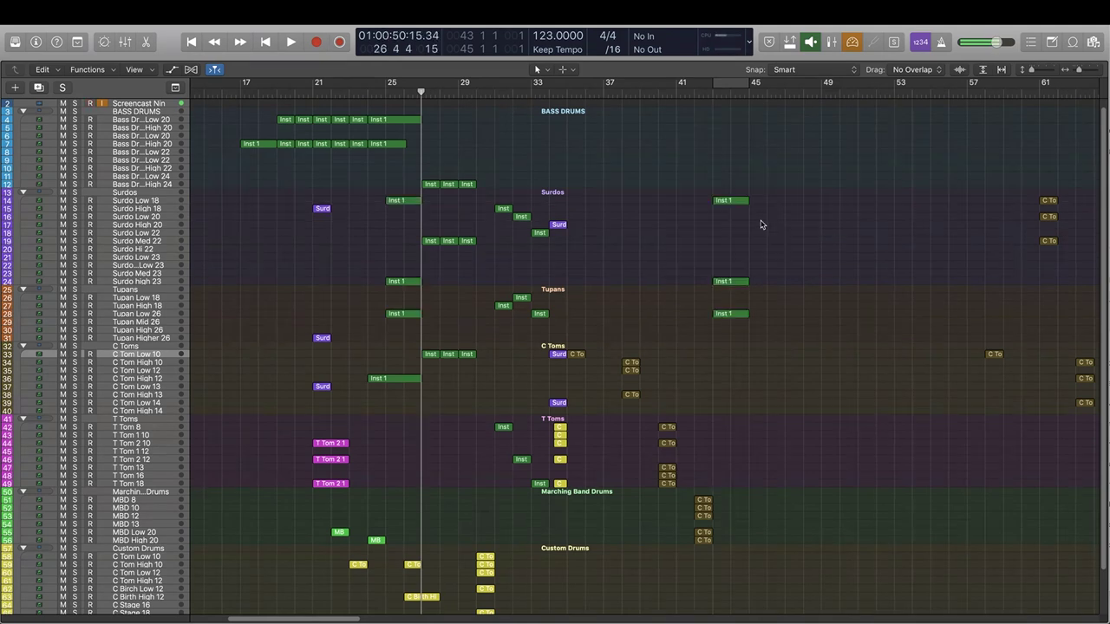
- Play the copied Surdo and Tupan regions from bar 43 into bar 44
key(super+Right)
key(super+Right)
key(super+Right)
scroll(761, 224, right, 3)
scroll(714, 225, up, 1)
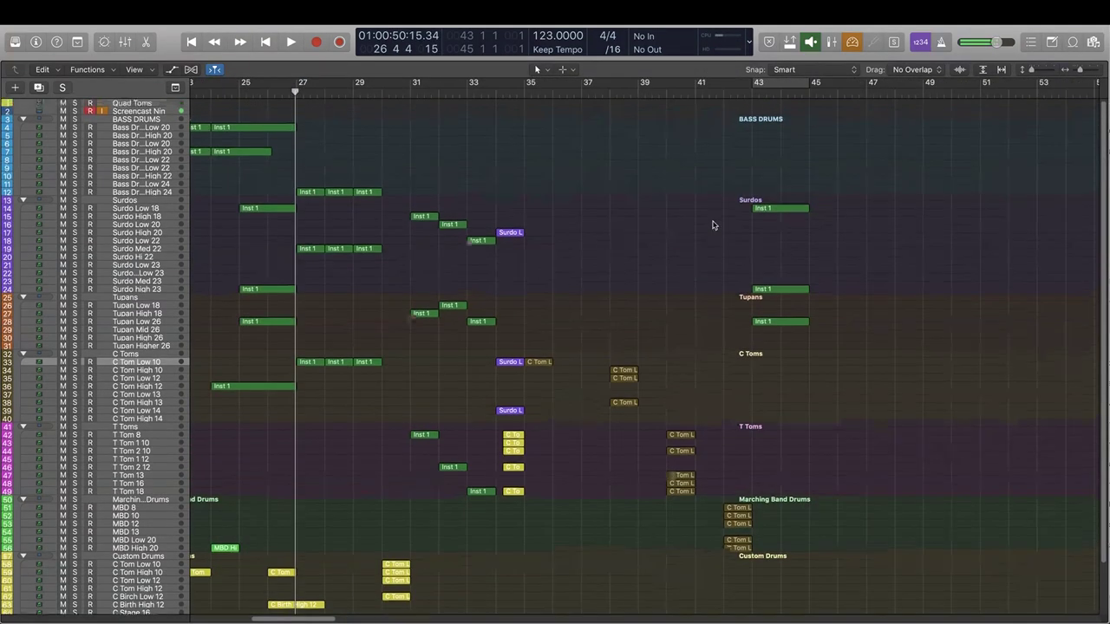
scroll(707, 221, right, 3)
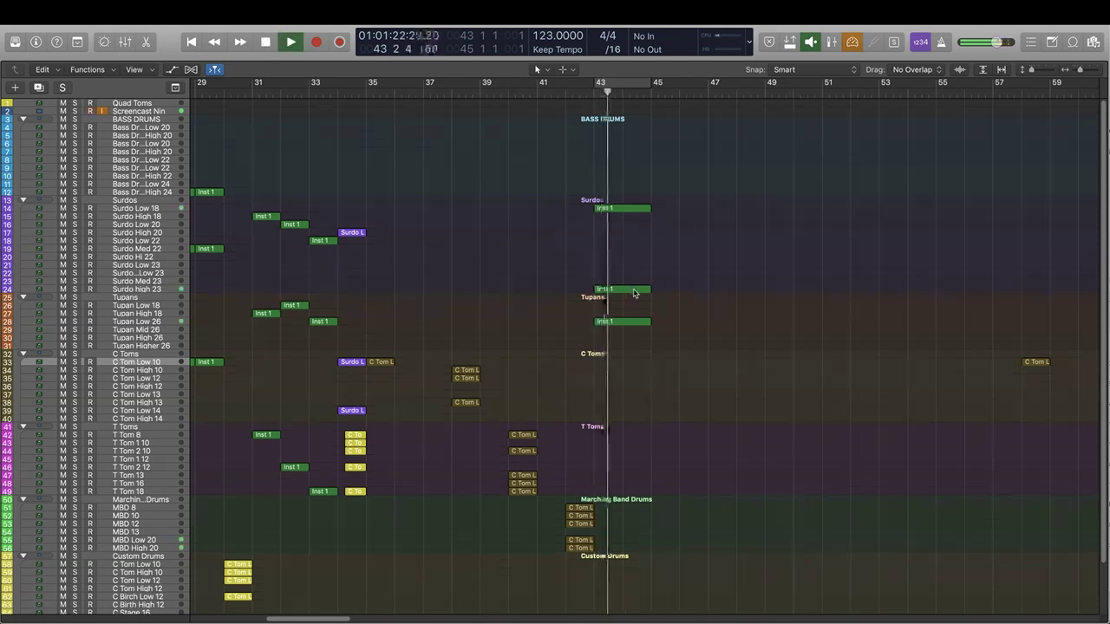
key(space)
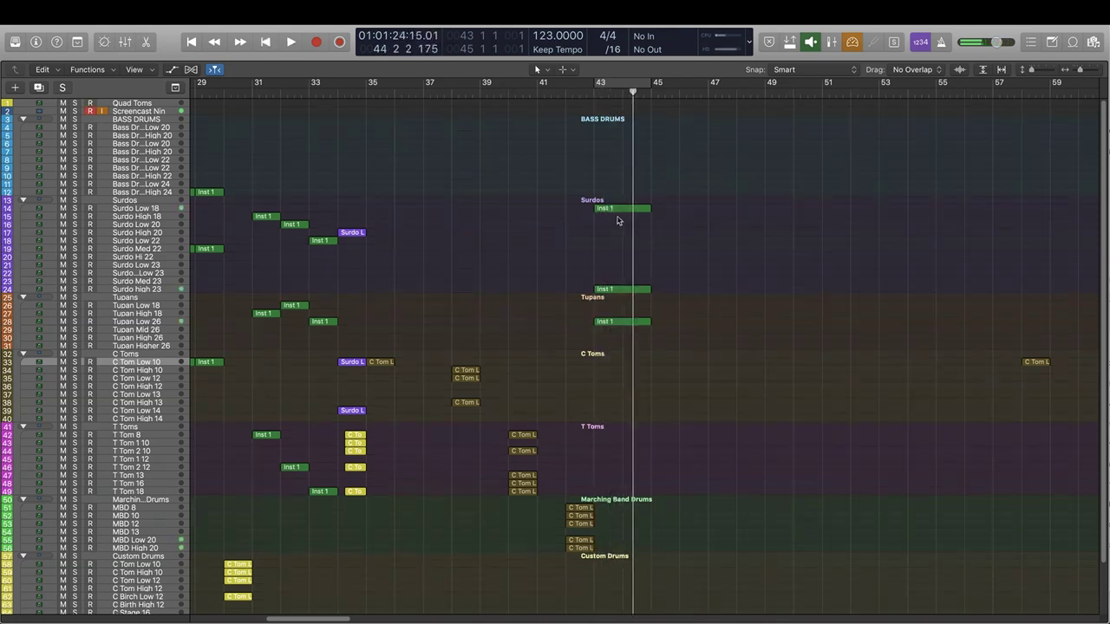
- Open the Surdo Low 18 region at bar 43 for note editing and copy its bar 44 note to the start of bar 43
double_click(617, 209)
key(z)
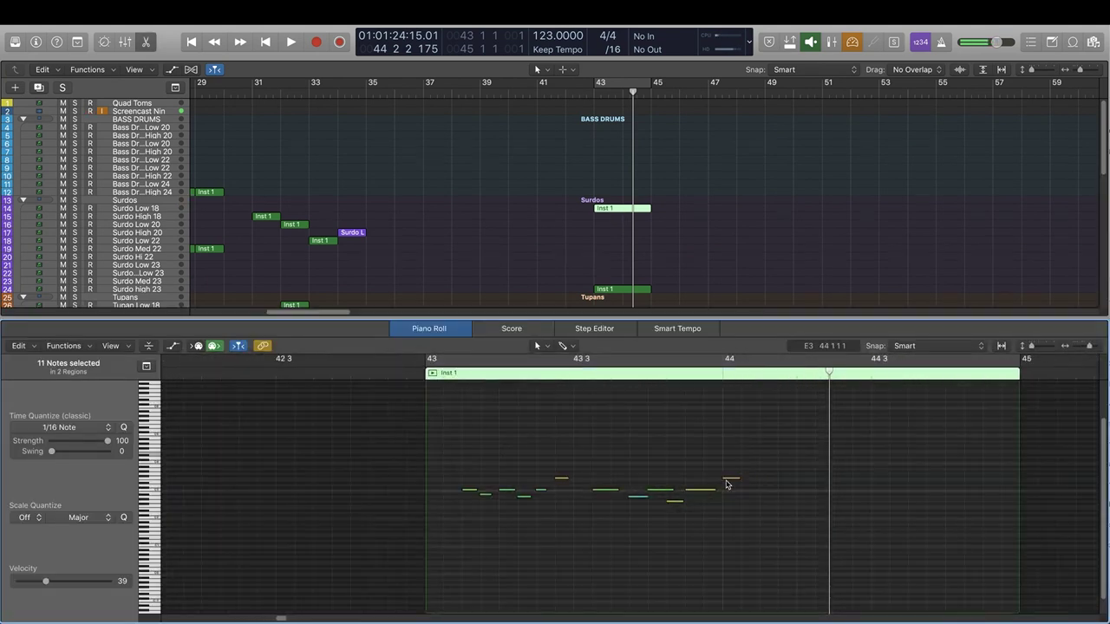
click(724, 478)
drag(730, 480, 433, 480)
drag(734, 451, 463, 550)
click(726, 480)
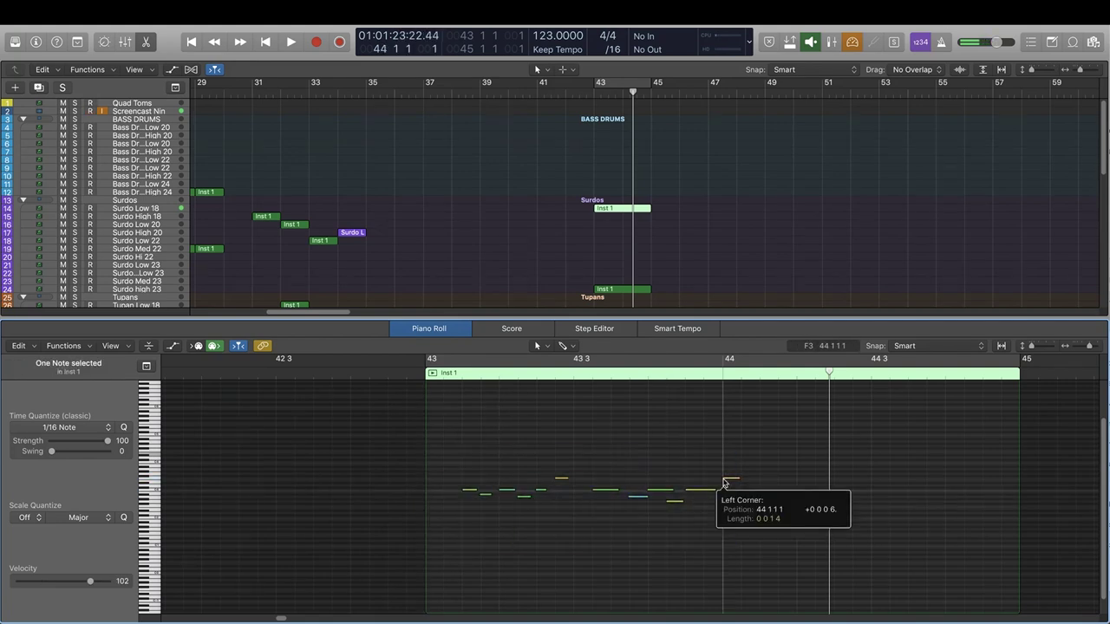
drag(727, 479, 434, 480)
- Transpose all notes of the Surdo Low 18 region at bar 43 up three octaves
drag(776, 442, 431, 573)
key(shift+alt+Up)
key(shift+alt+Up)
key(shift+alt+Up)
key(shift+alt+Up)
key(shift+alt+Down)
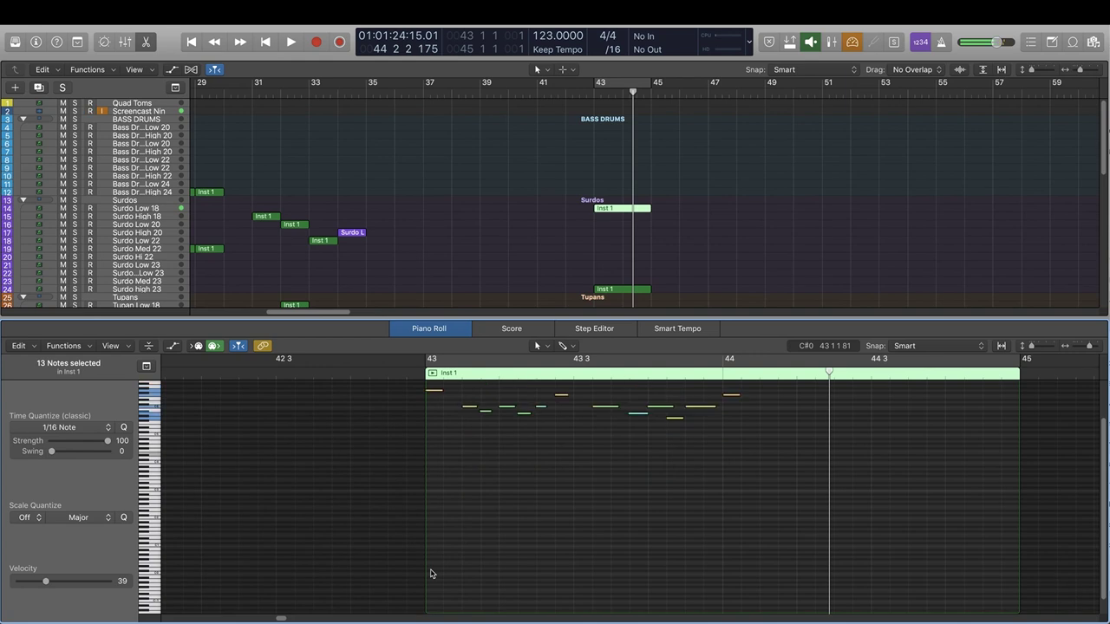
- Cycle bars 43 to 45 and delete the copied regions on Surdo High 23 and Tupan Low 26
click(622, 269)
scroll(617, 286, down, 3)
click(619, 251)
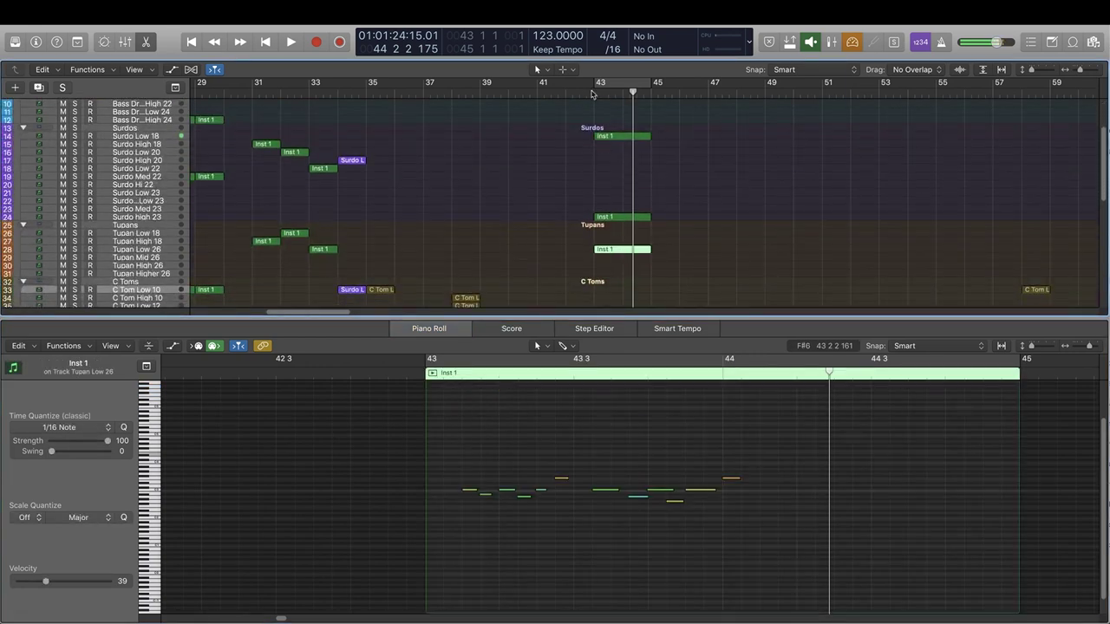
click(600, 87)
scroll(111, 147, left, 1)
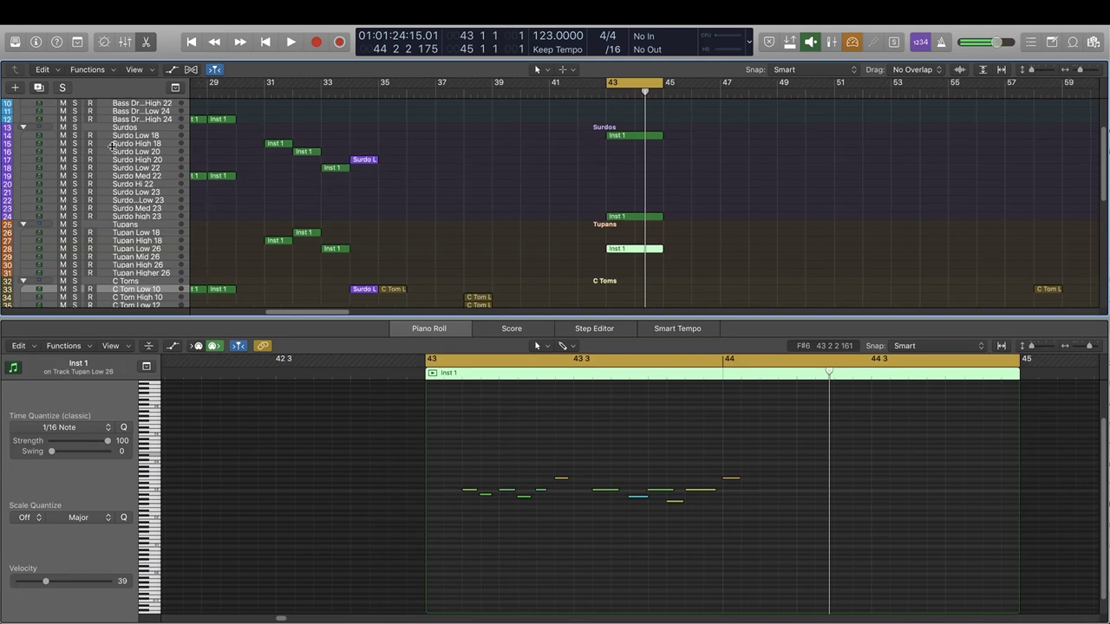
scroll(676, 173, left, 3)
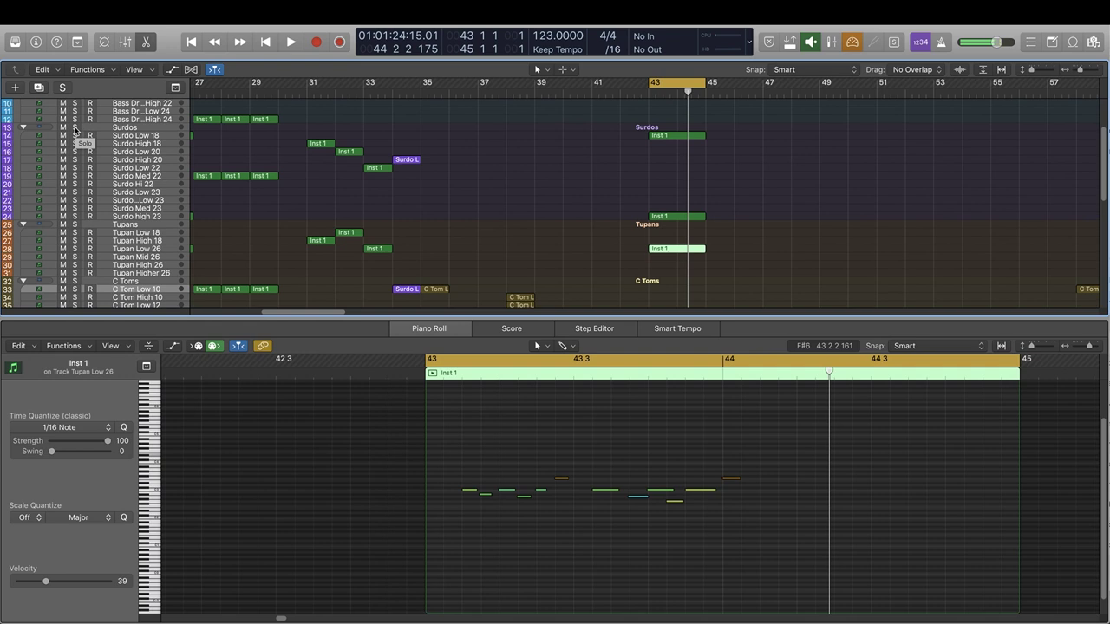
drag(723, 198, 652, 262)
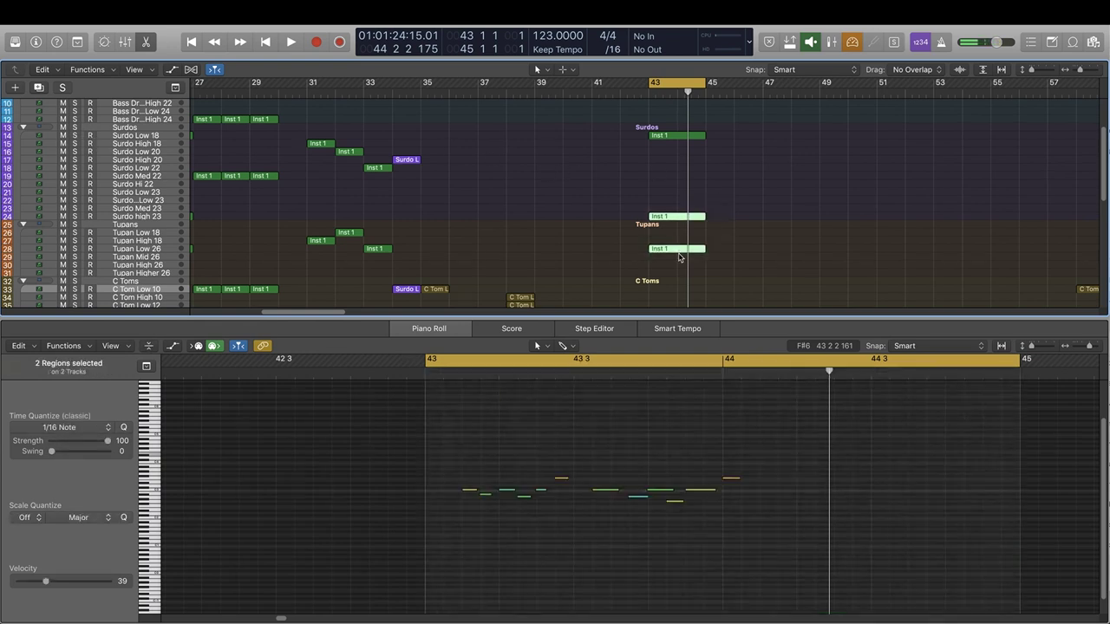
key(Delete)
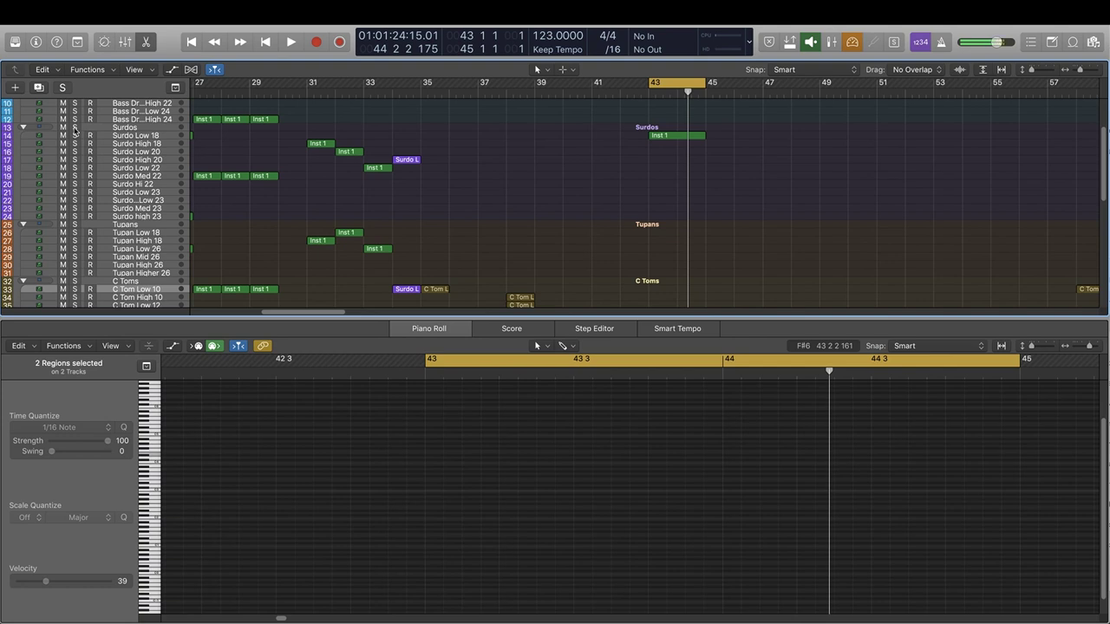
- Solo the Surdos, Tupans and C Toms, start playback, and copy the transposed Surdo Low 18 region to Tupan Low 26
drag(75, 131, 79, 287)
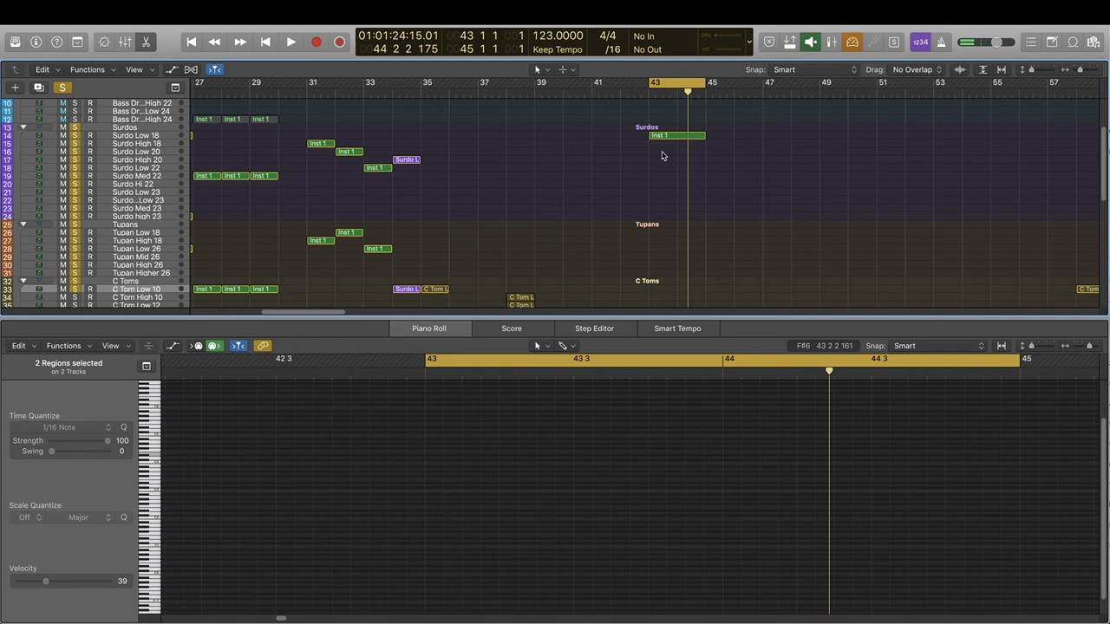
key(space)
drag(664, 135, 675, 251)
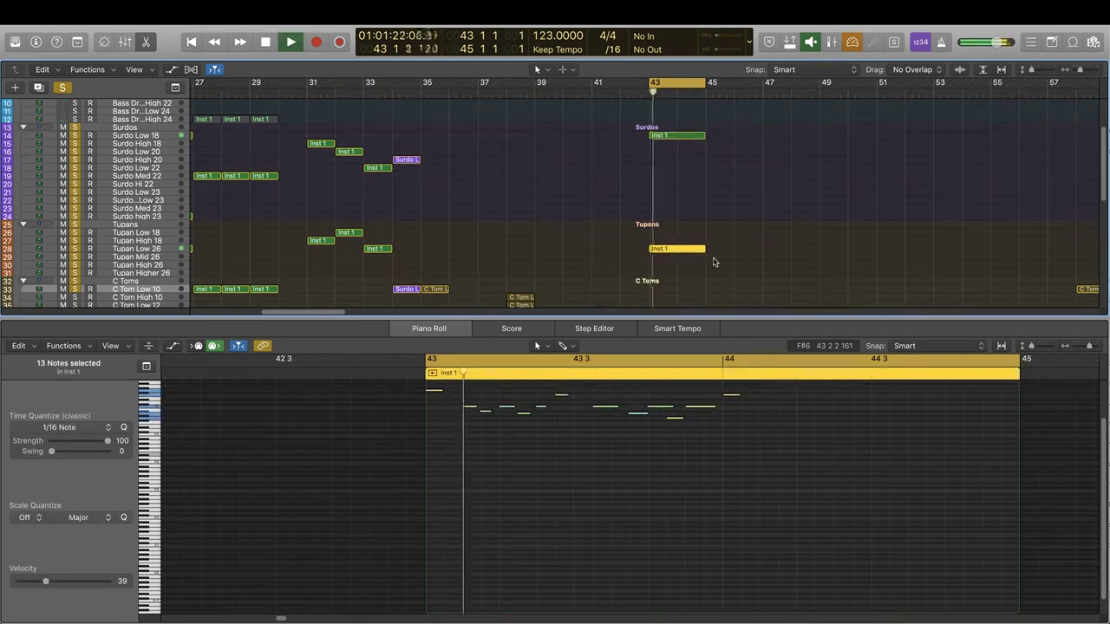
- Copy the transposed bar 43 region to Tupan Mid 26, Surdo Med 22 and the second Bass Drum Low 22 track
scroll(702, 255, down, 2)
drag(668, 223, 672, 229)
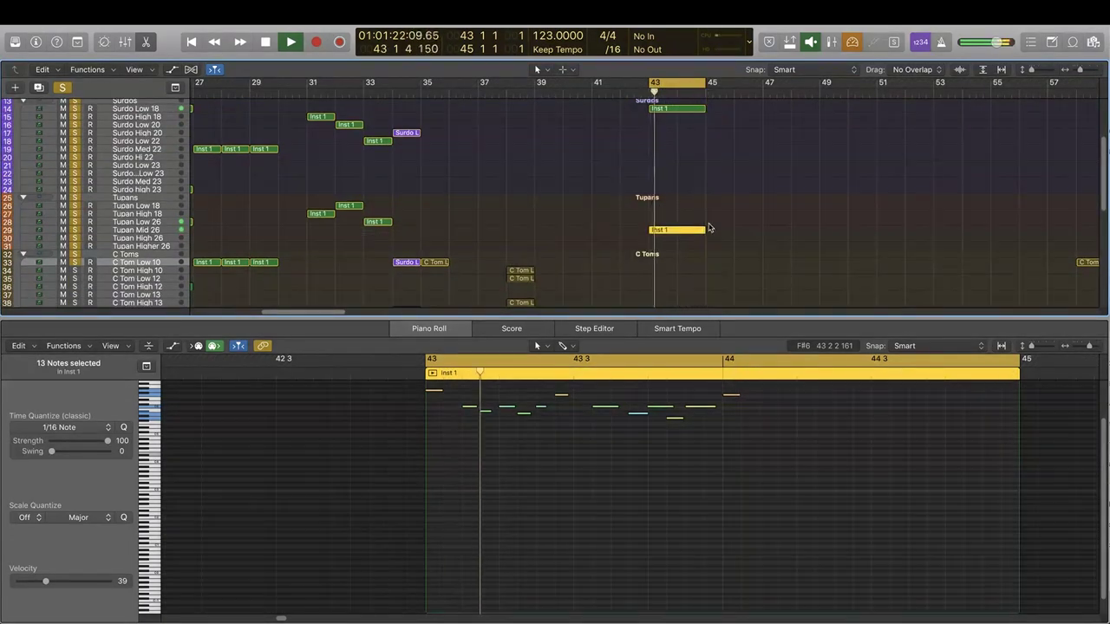
drag(670, 235, 672, 169)
key(super+Left)
key(super+Left)
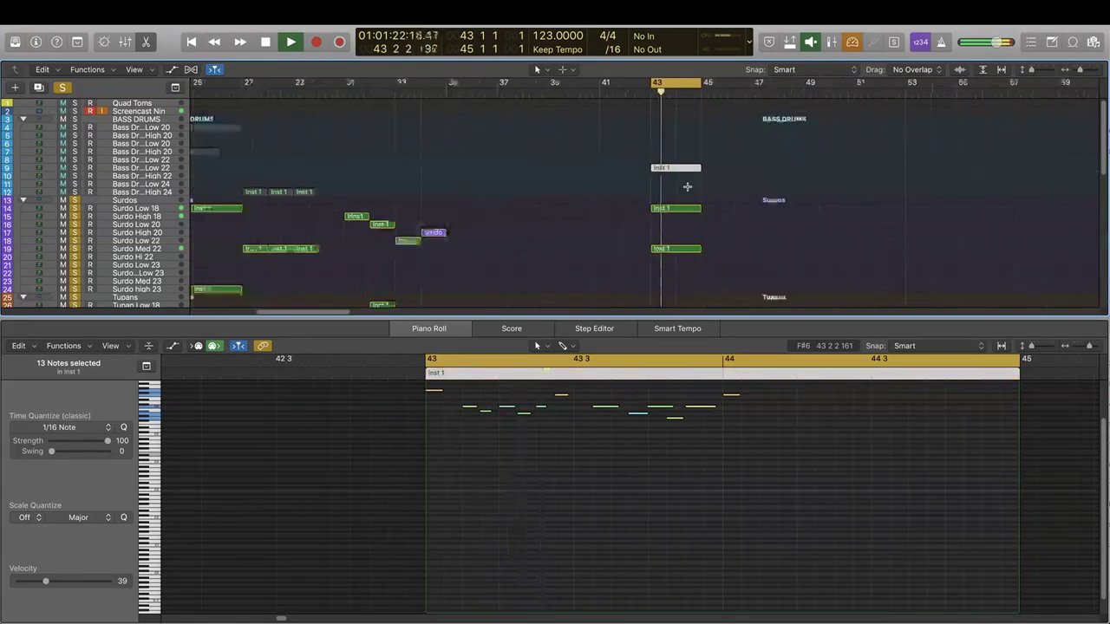
- Hide the lower editing pane, turn off the drum group solos and stop playback
key(x)
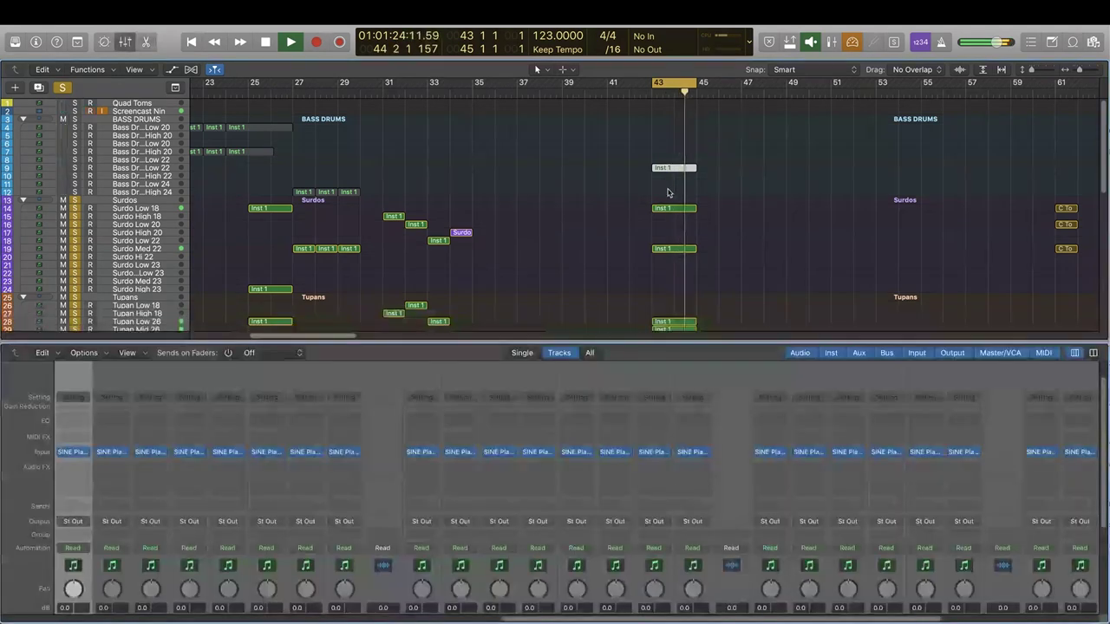
key(x)
click(75, 200)
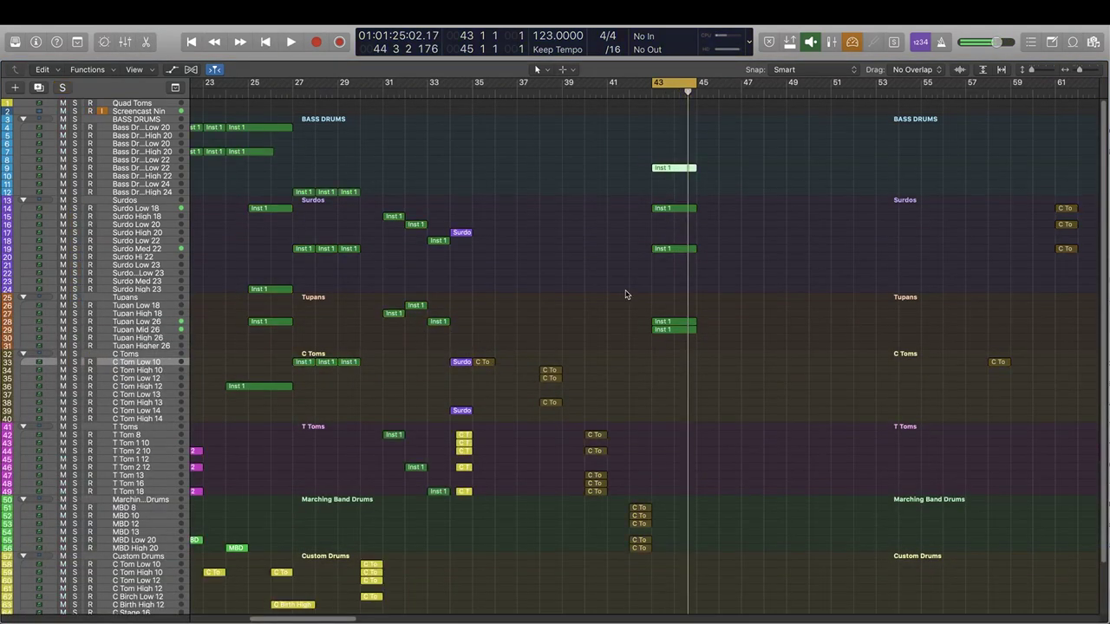
- Copy the bar 21 regions on Surdo High 18, Tupan Higher 26 and C Tom Low 13 to bar 44
scroll(622, 382, down, 3)
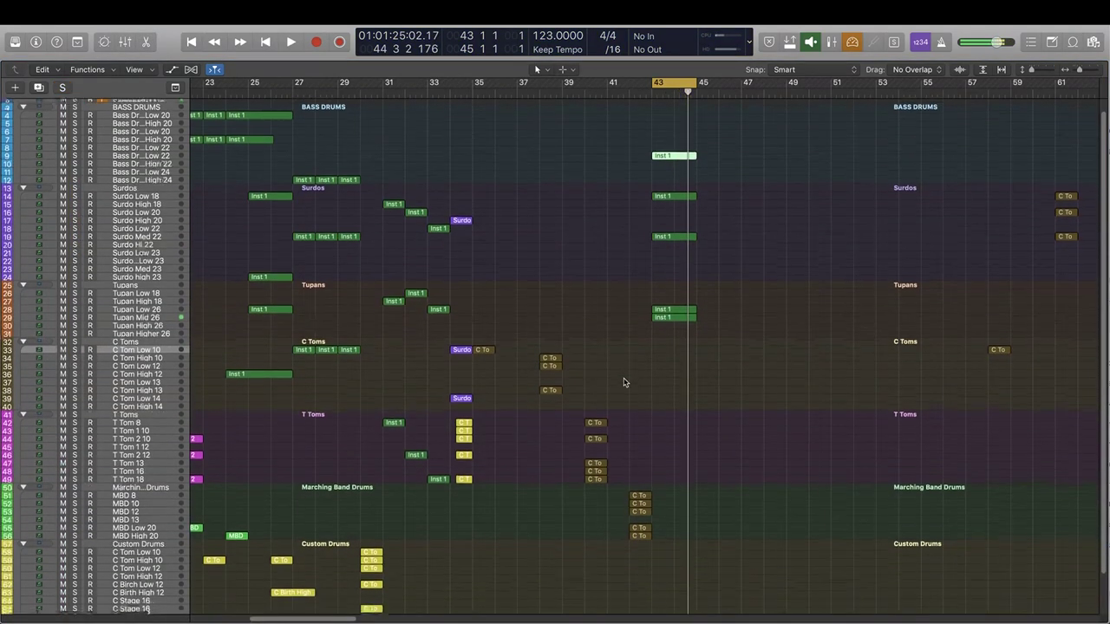
scroll(522, 302, left, 3)
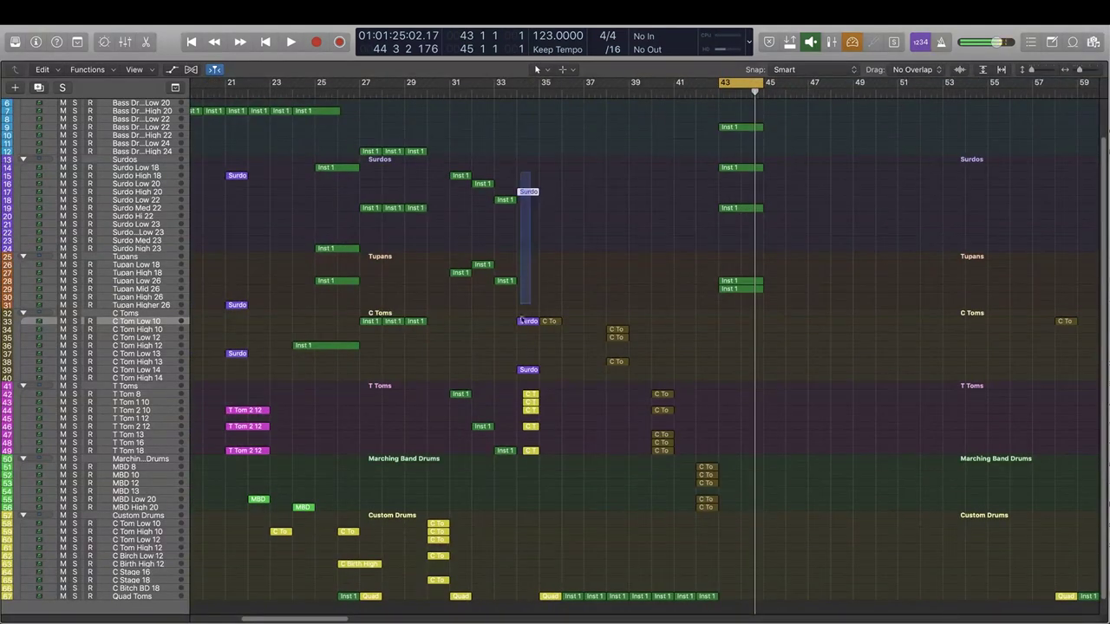
drag(274, 154, 227, 437)
scroll(249, 366, left, 3)
drag(404, 166, 477, 320)
key(super+z)
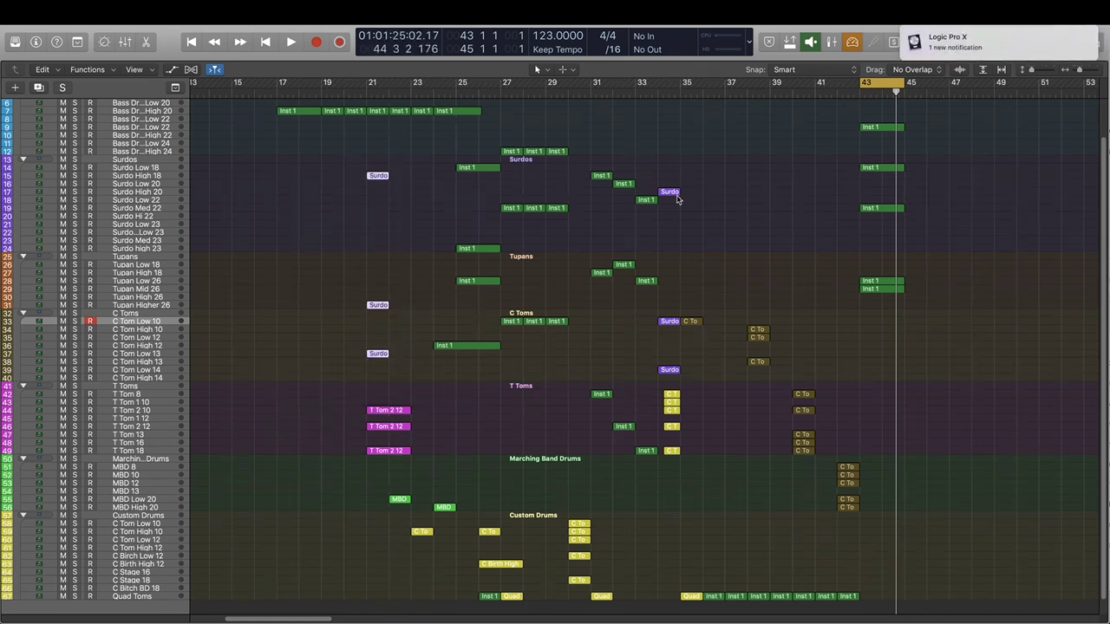
scroll(517, 187, right, 3)
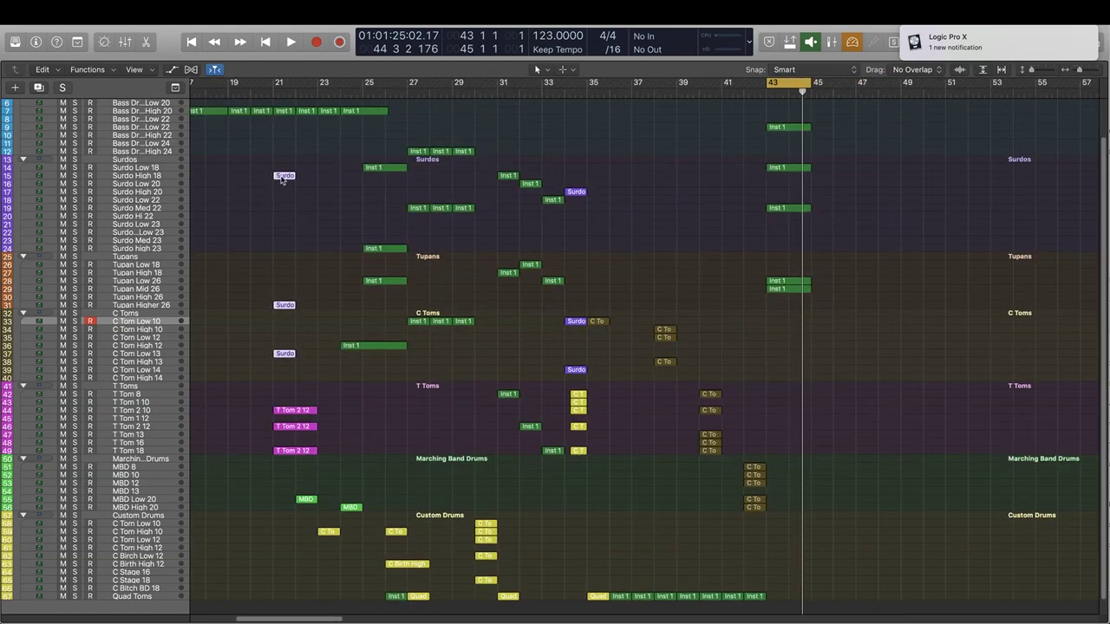
drag(281, 180, 799, 180)
- Play bars 43 and 44 to hear the added Surdo, Tupan and C Tom regions with the layered pattern
key(space)
key(super+Right)
key(super+Right)
scroll(867, 169, right, 1)
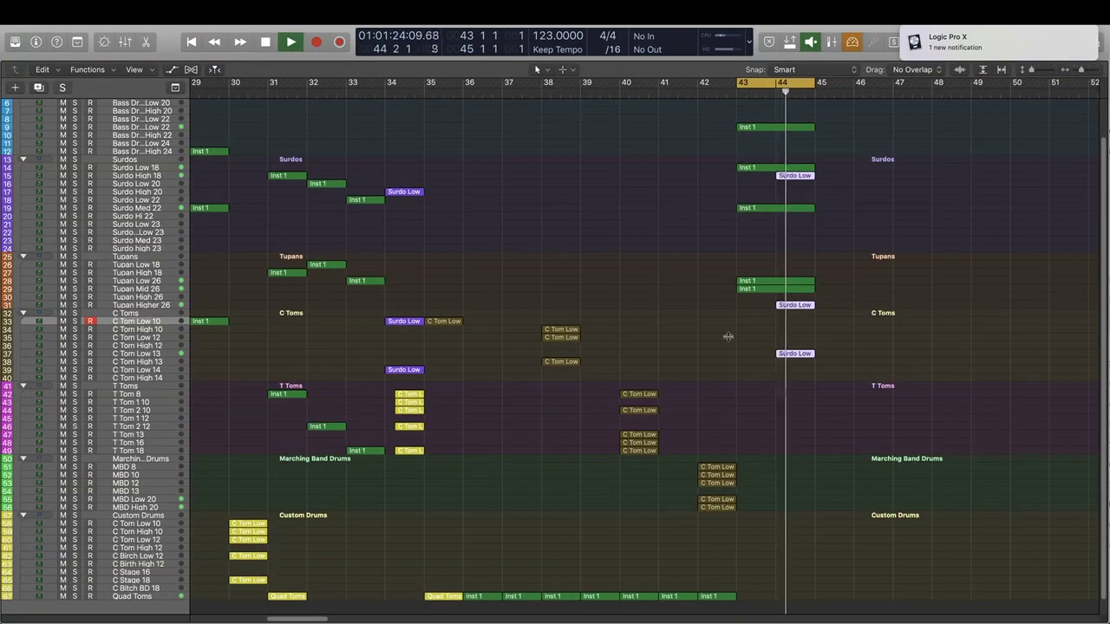
key(space)
- Copy an earlier Quad Toms region to bar 44 and play the result from bar 43
scroll(457, 564, down, 1)
drag(624, 595, 787, 592)
scroll(783, 468, down, 5)
key(space)
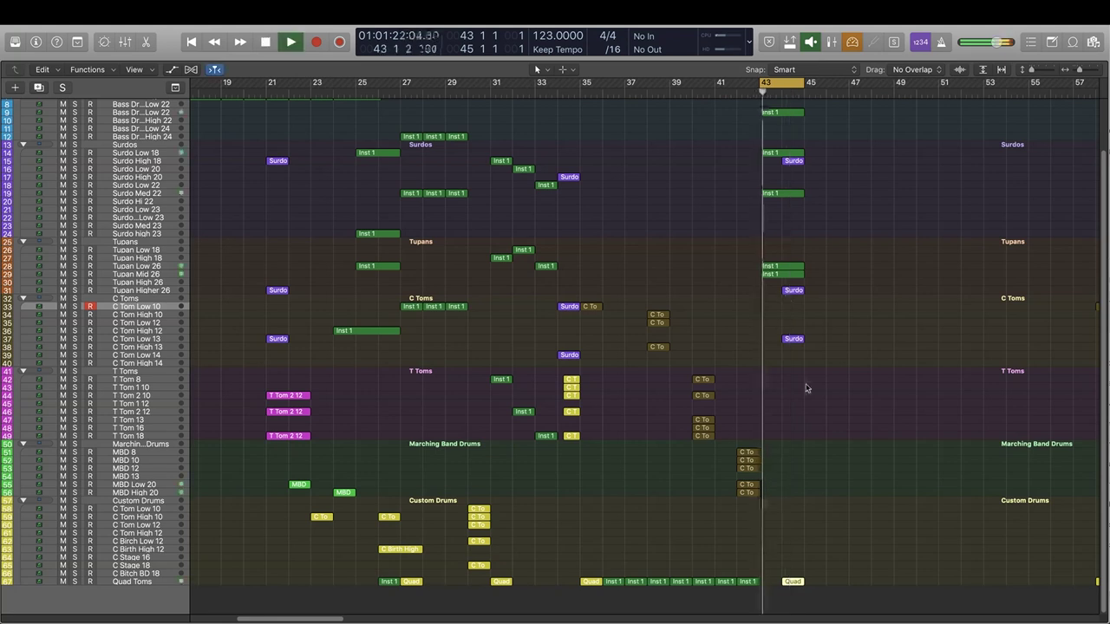
scroll(805, 388, right, 3)
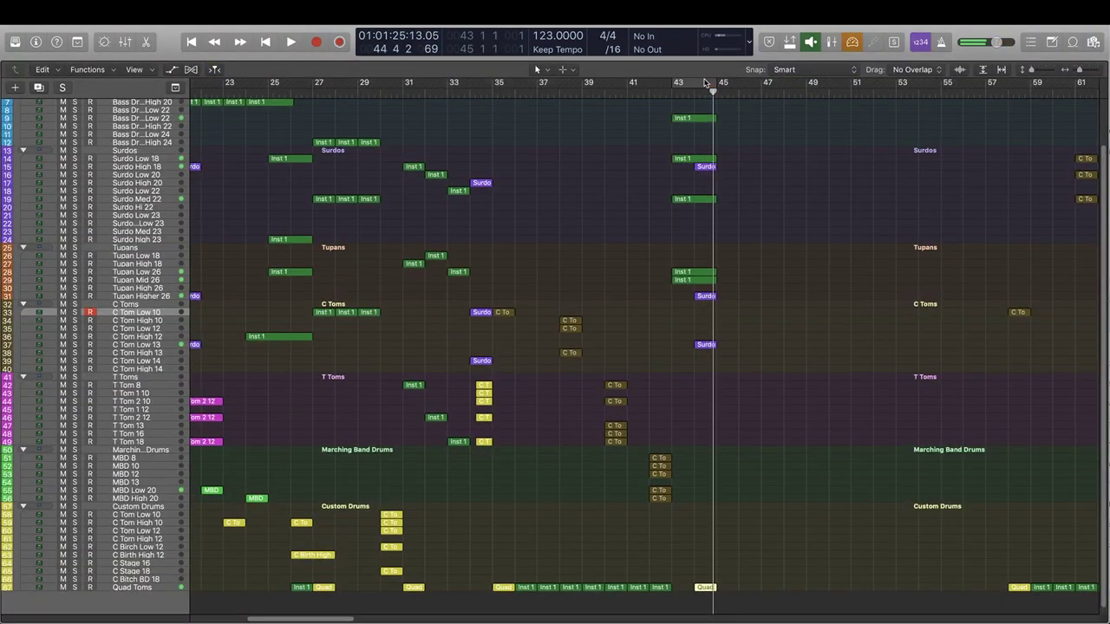
- Set the cycle range from bar 17 to bar 46, start playback and mute the Screencast track
scroll(481, 231, left, 10)
scroll(480, 231, up, 3)
drag(469, 86, 952, 86)
key(space)
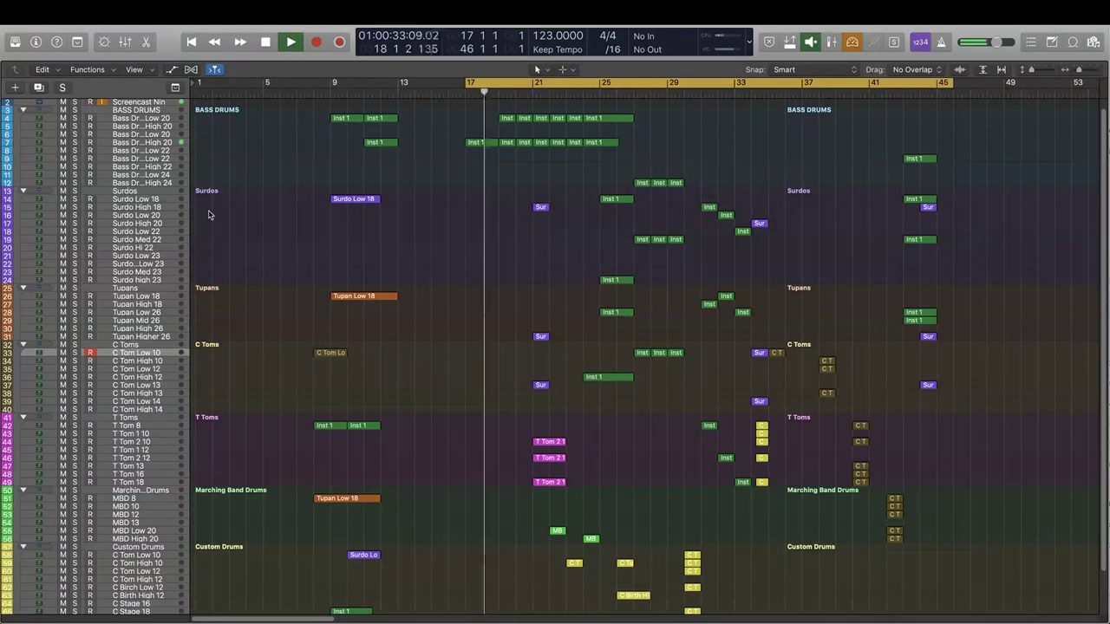
scroll(104, 156, up, 1)
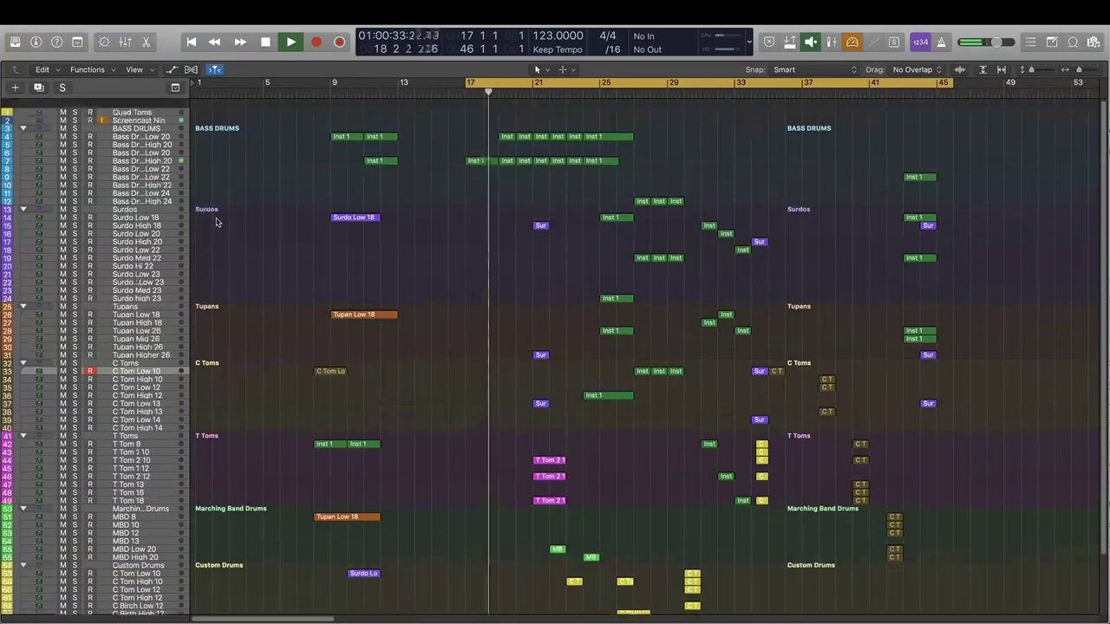
click(63, 113)
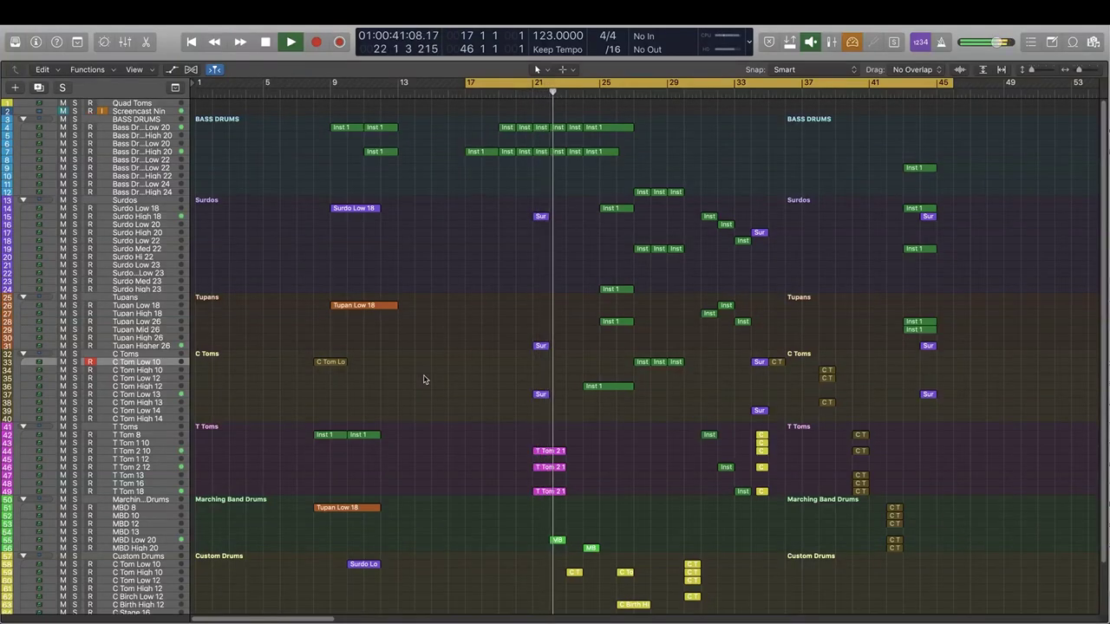
- Listen to the full arrangement through the cycled range, following the playing regions across all drum groups
scroll(555, 425, down, 1)
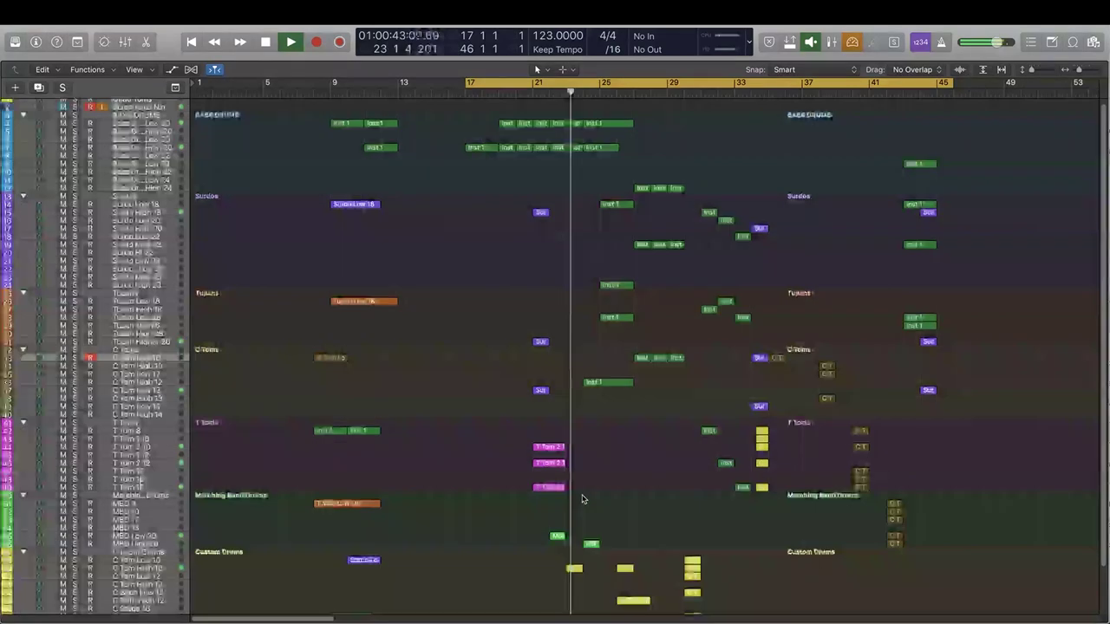
scroll(681, 463, down, 1)
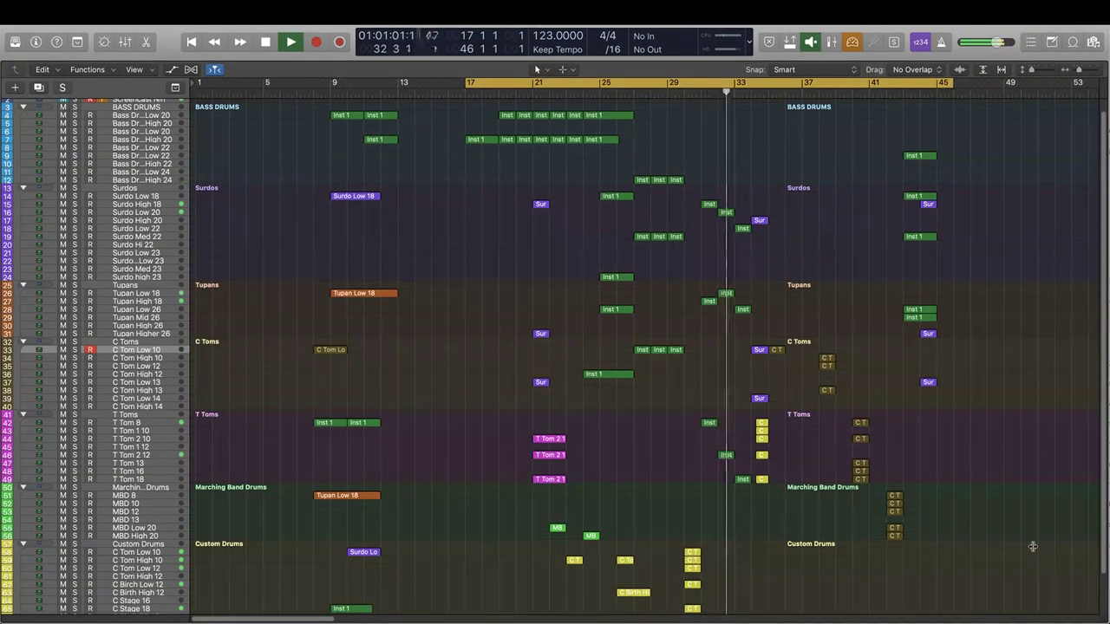
scroll(1034, 550, right, 1)
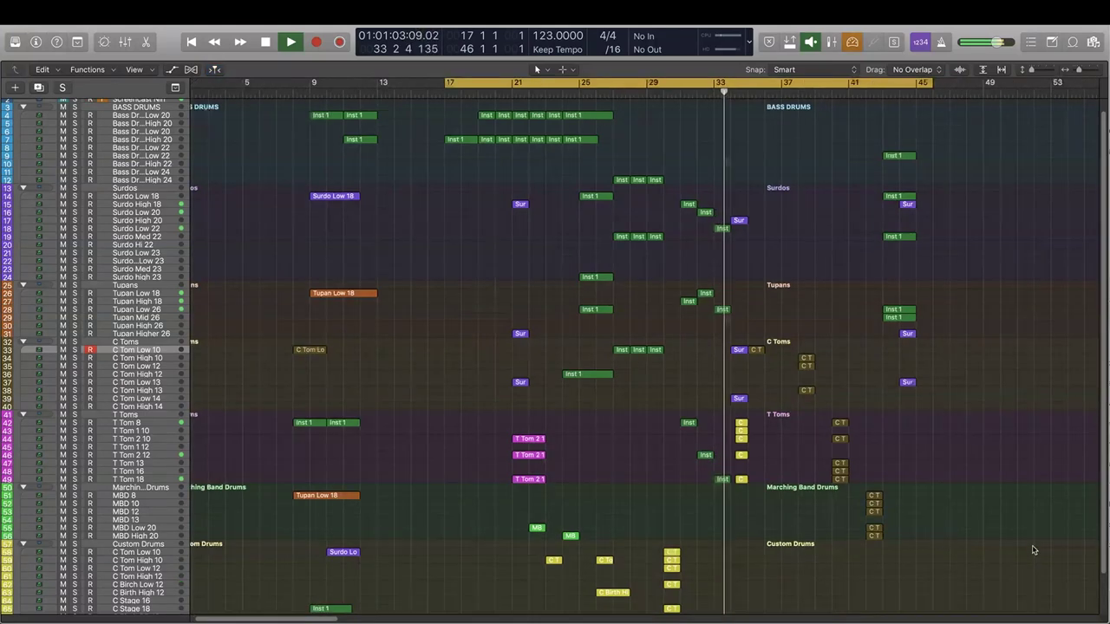
scroll(1034, 550, right, 1)
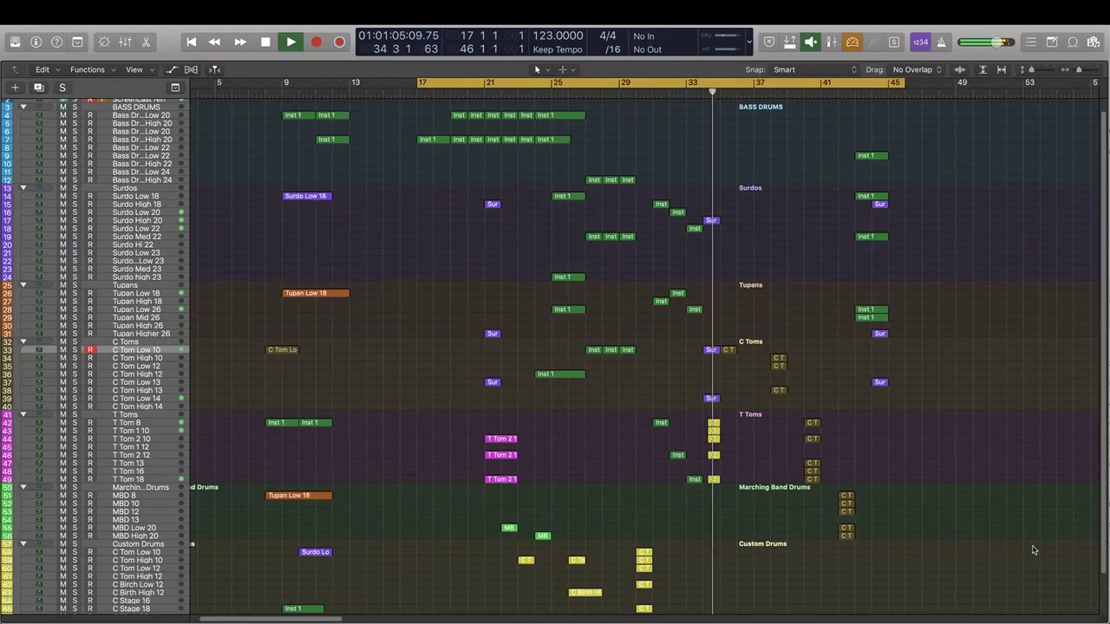
scroll(1013, 553, down, 1)
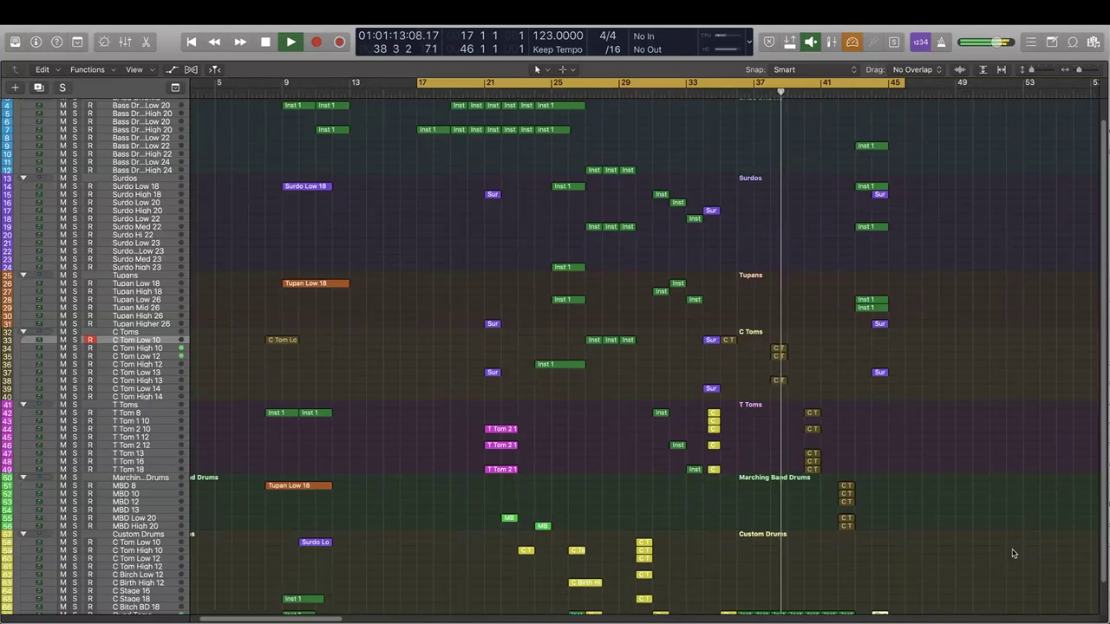
scroll(1010, 552, right, 5)
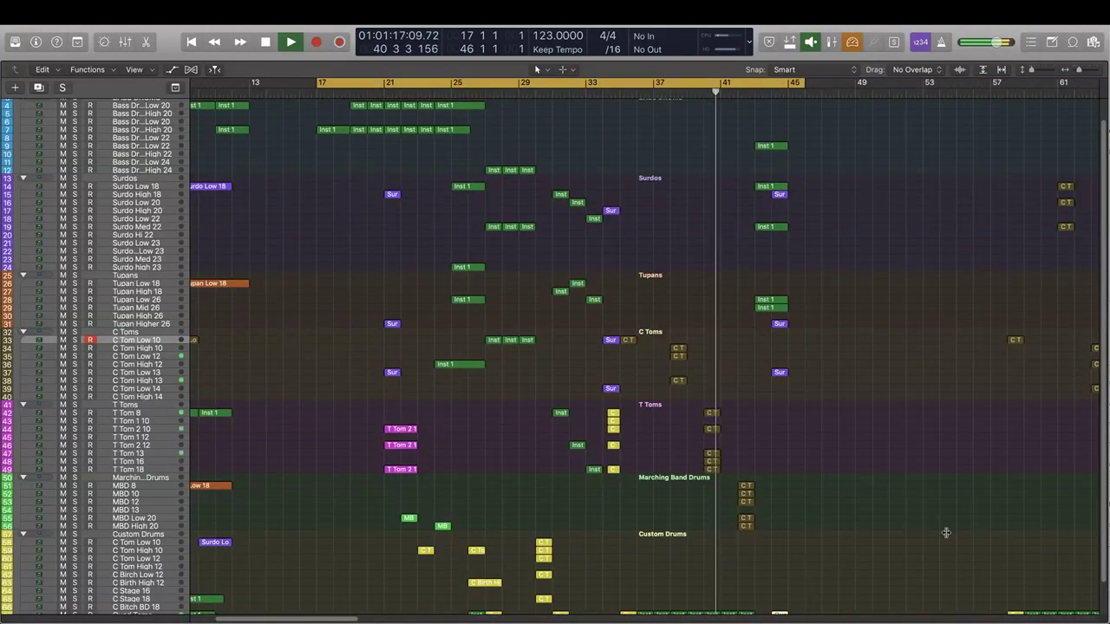
scroll(946, 532, right, 1)
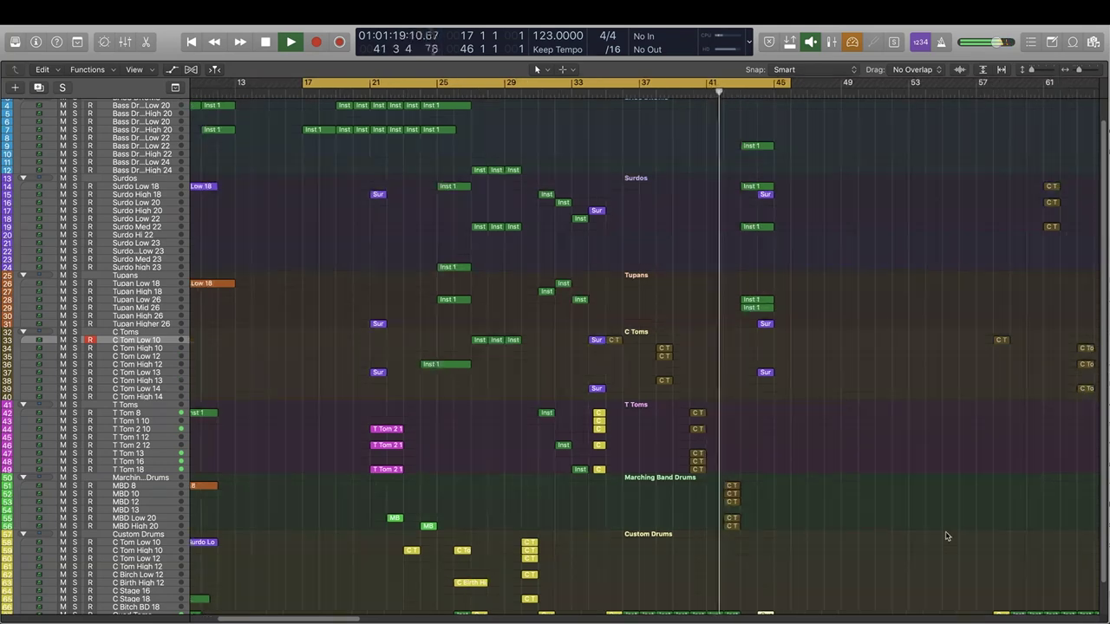